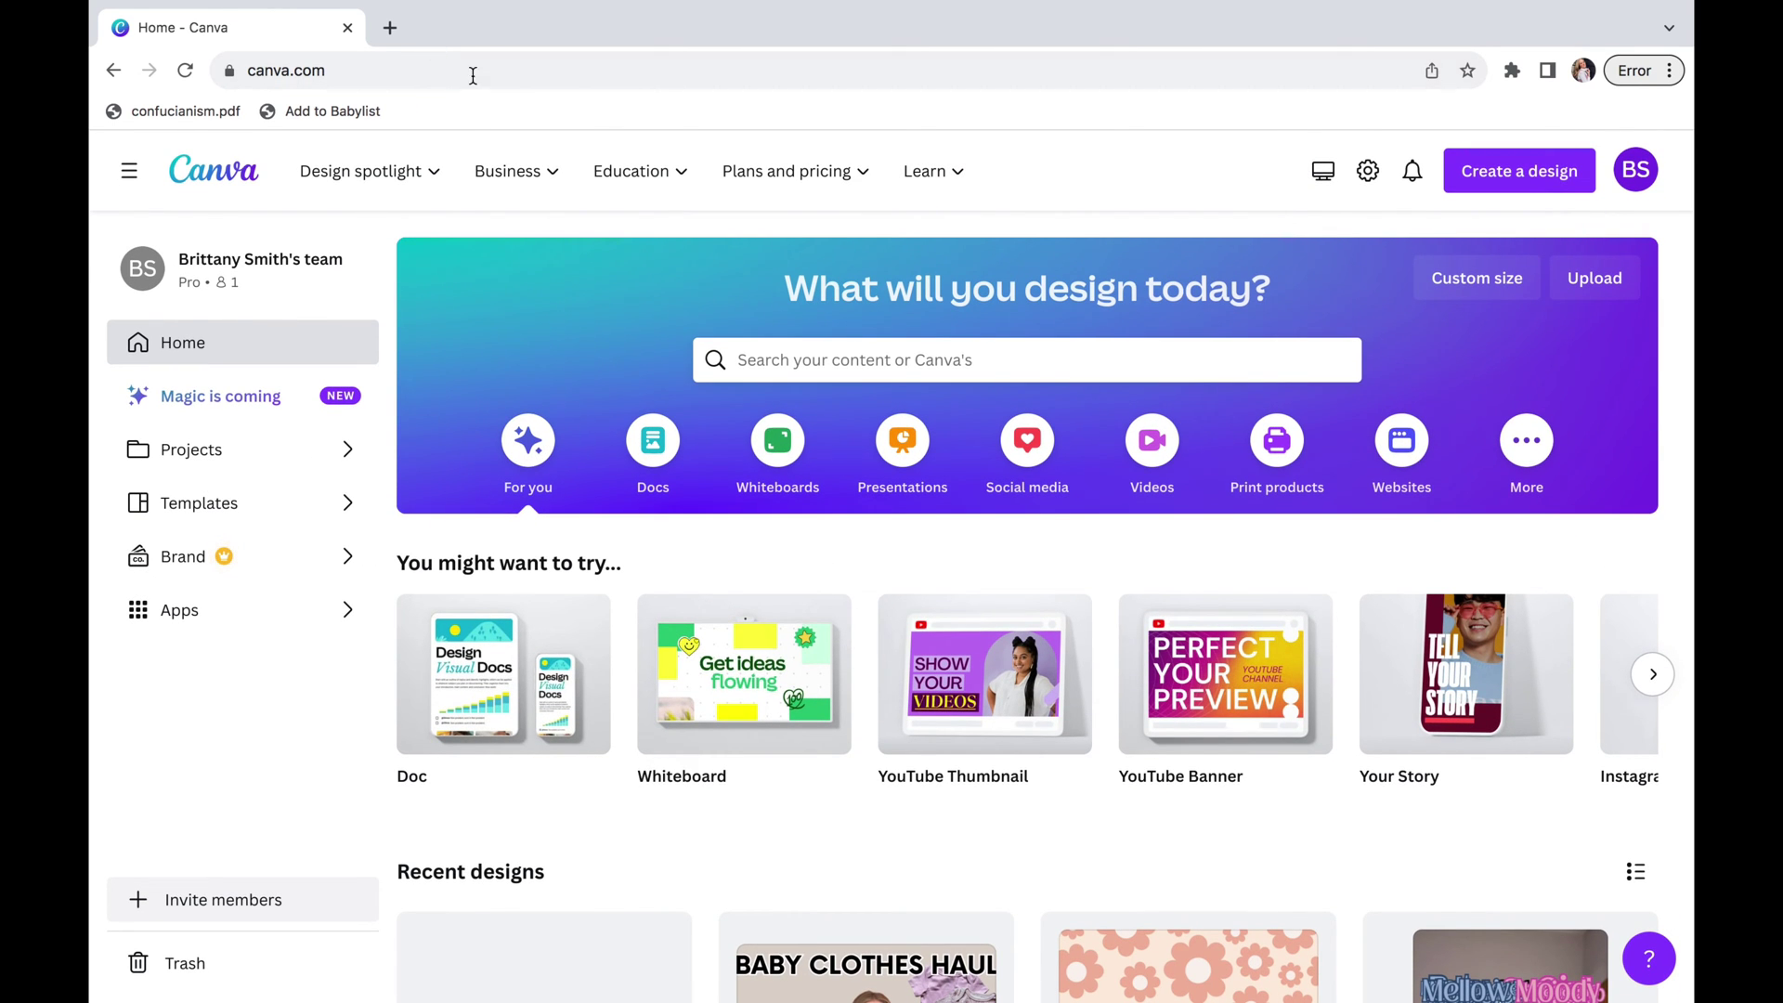
Create a blank custom-size design at 2700 × 2025 px from the recent sizes
{"action": "left_click", "coordinate": [1549, 186]}
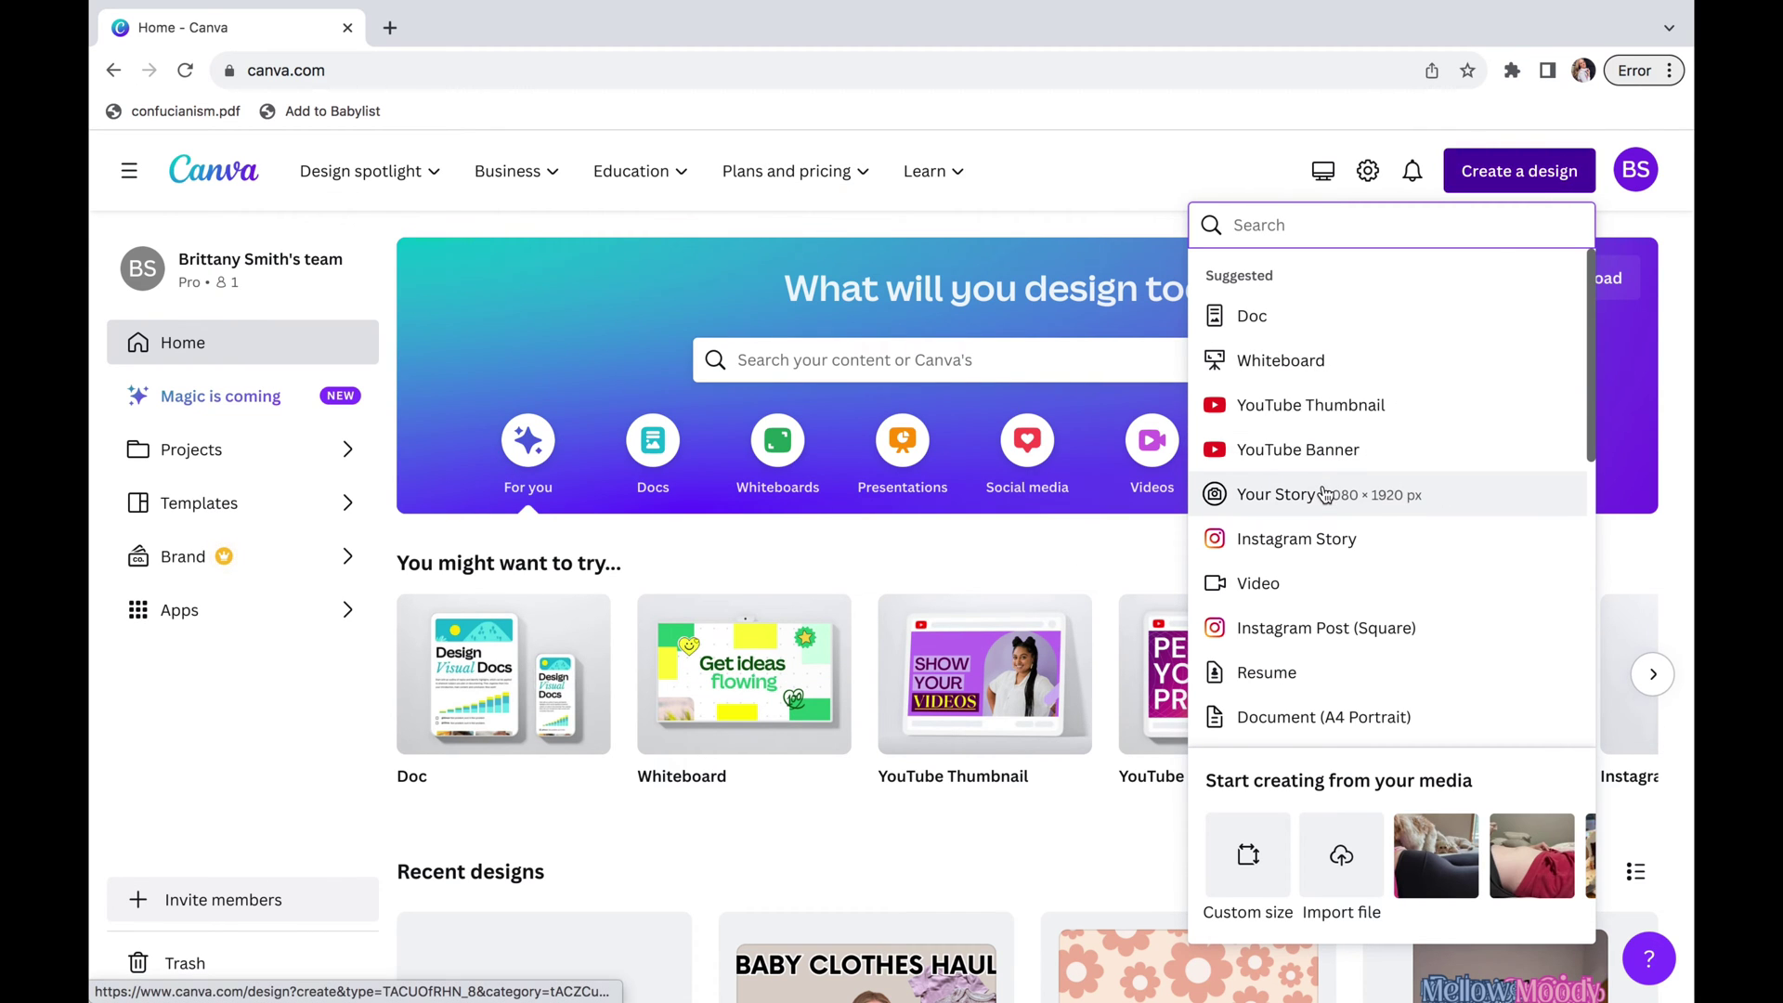
{"action": "scroll", "coordinate": [1327, 490], "scroll_direction": "down", "scroll_amount": 3}
{"action": "scroll", "coordinate": [1327, 492], "scroll_direction": "down", "scroll_amount": 3}
{"action": "scroll", "coordinate": [1326, 494], "scroll_direction": "down", "scroll_amount": 3}
{"action": "scroll", "coordinate": [1326, 494], "scroll_direction": "up", "scroll_amount": 9}
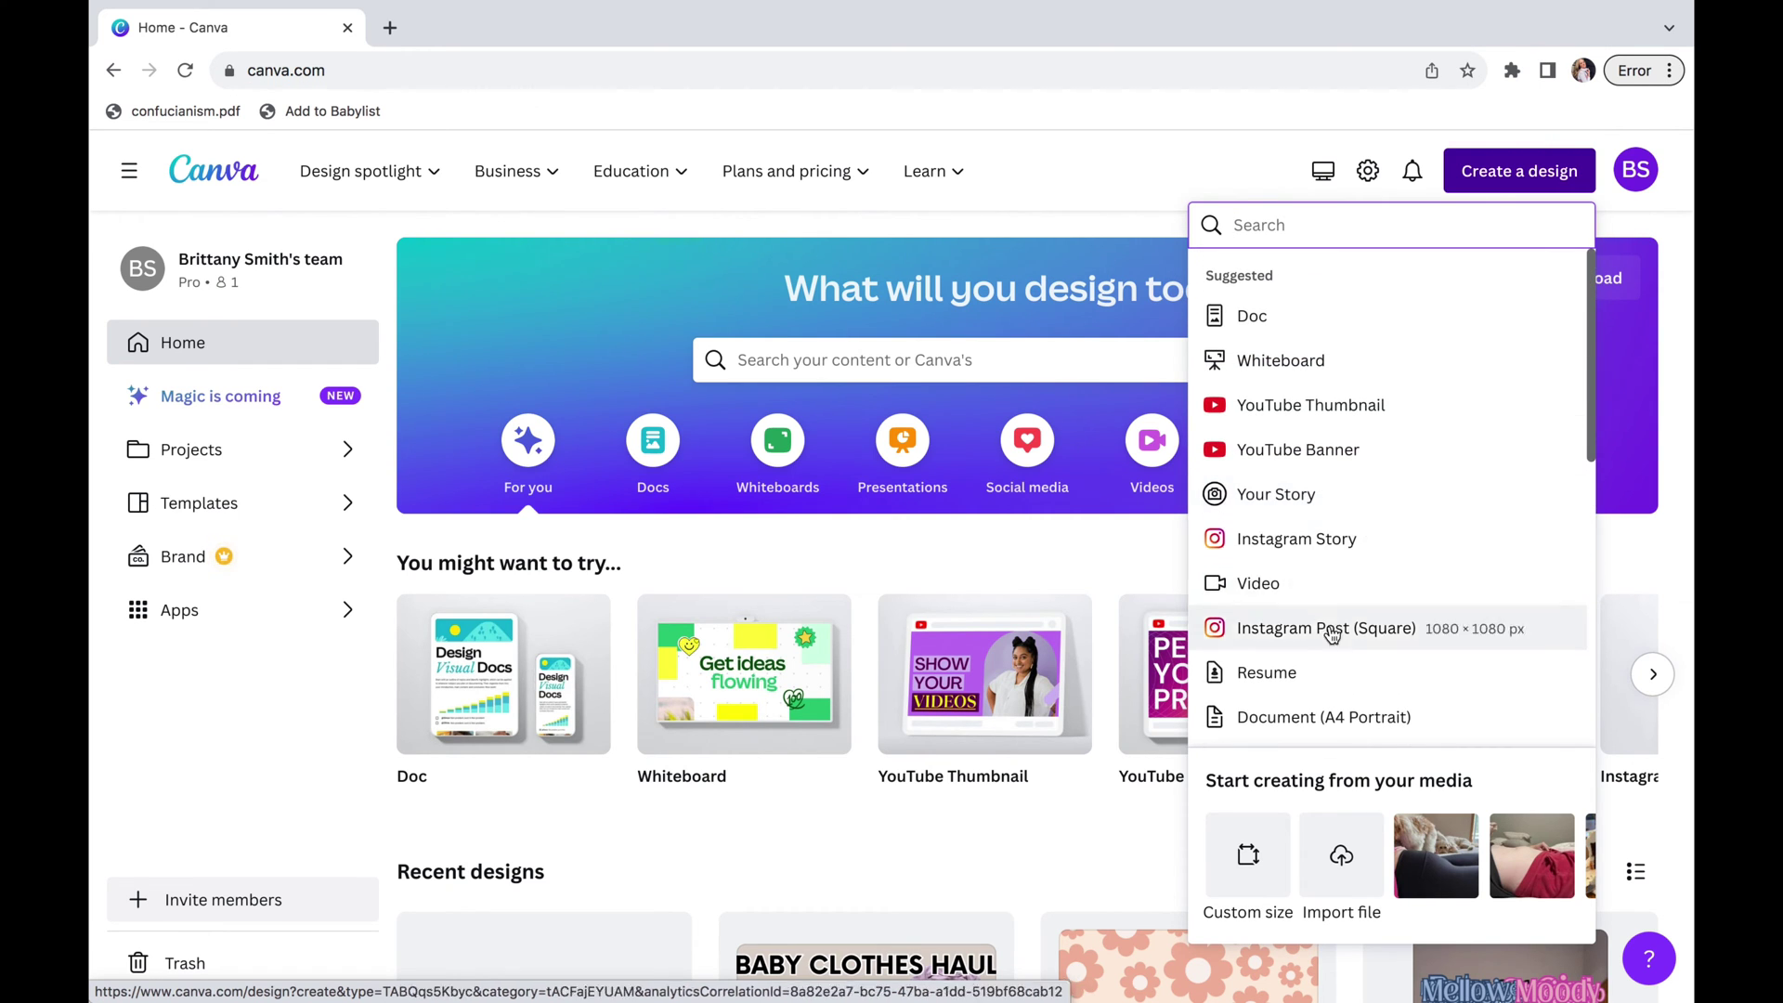
{"action": "left_click", "coordinate": [1241, 881]}
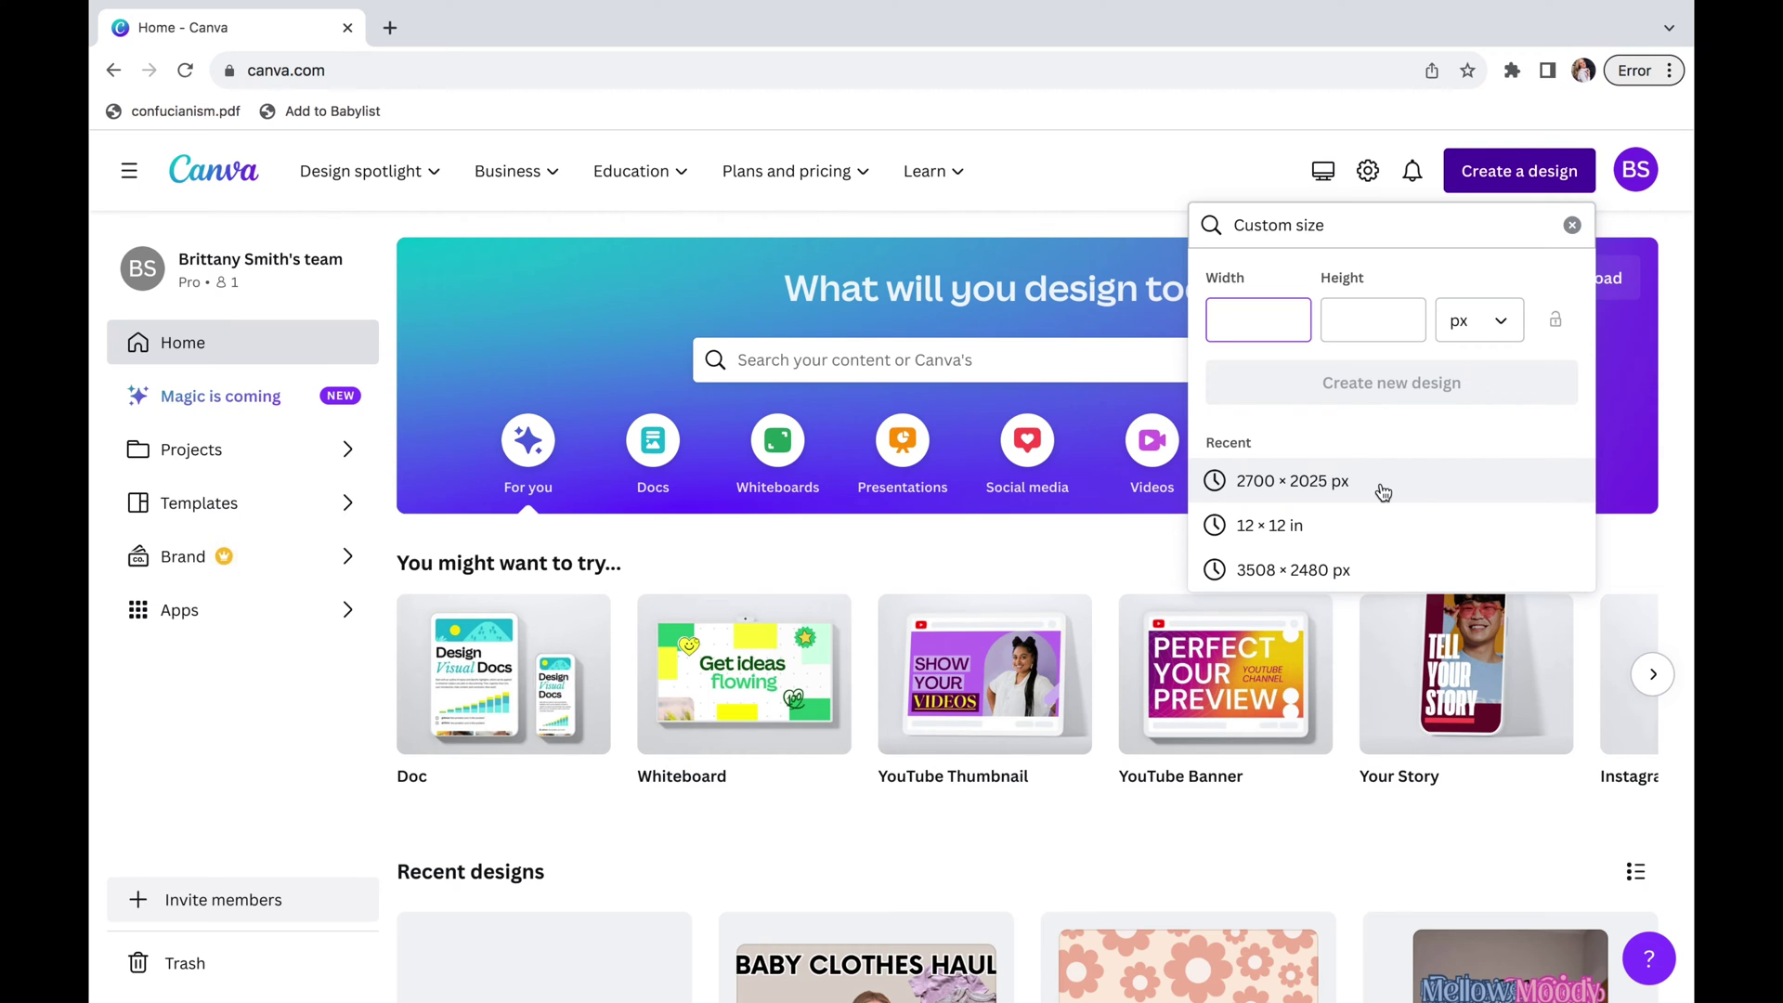
{"action": "left_click", "coordinate": [1383, 492]}
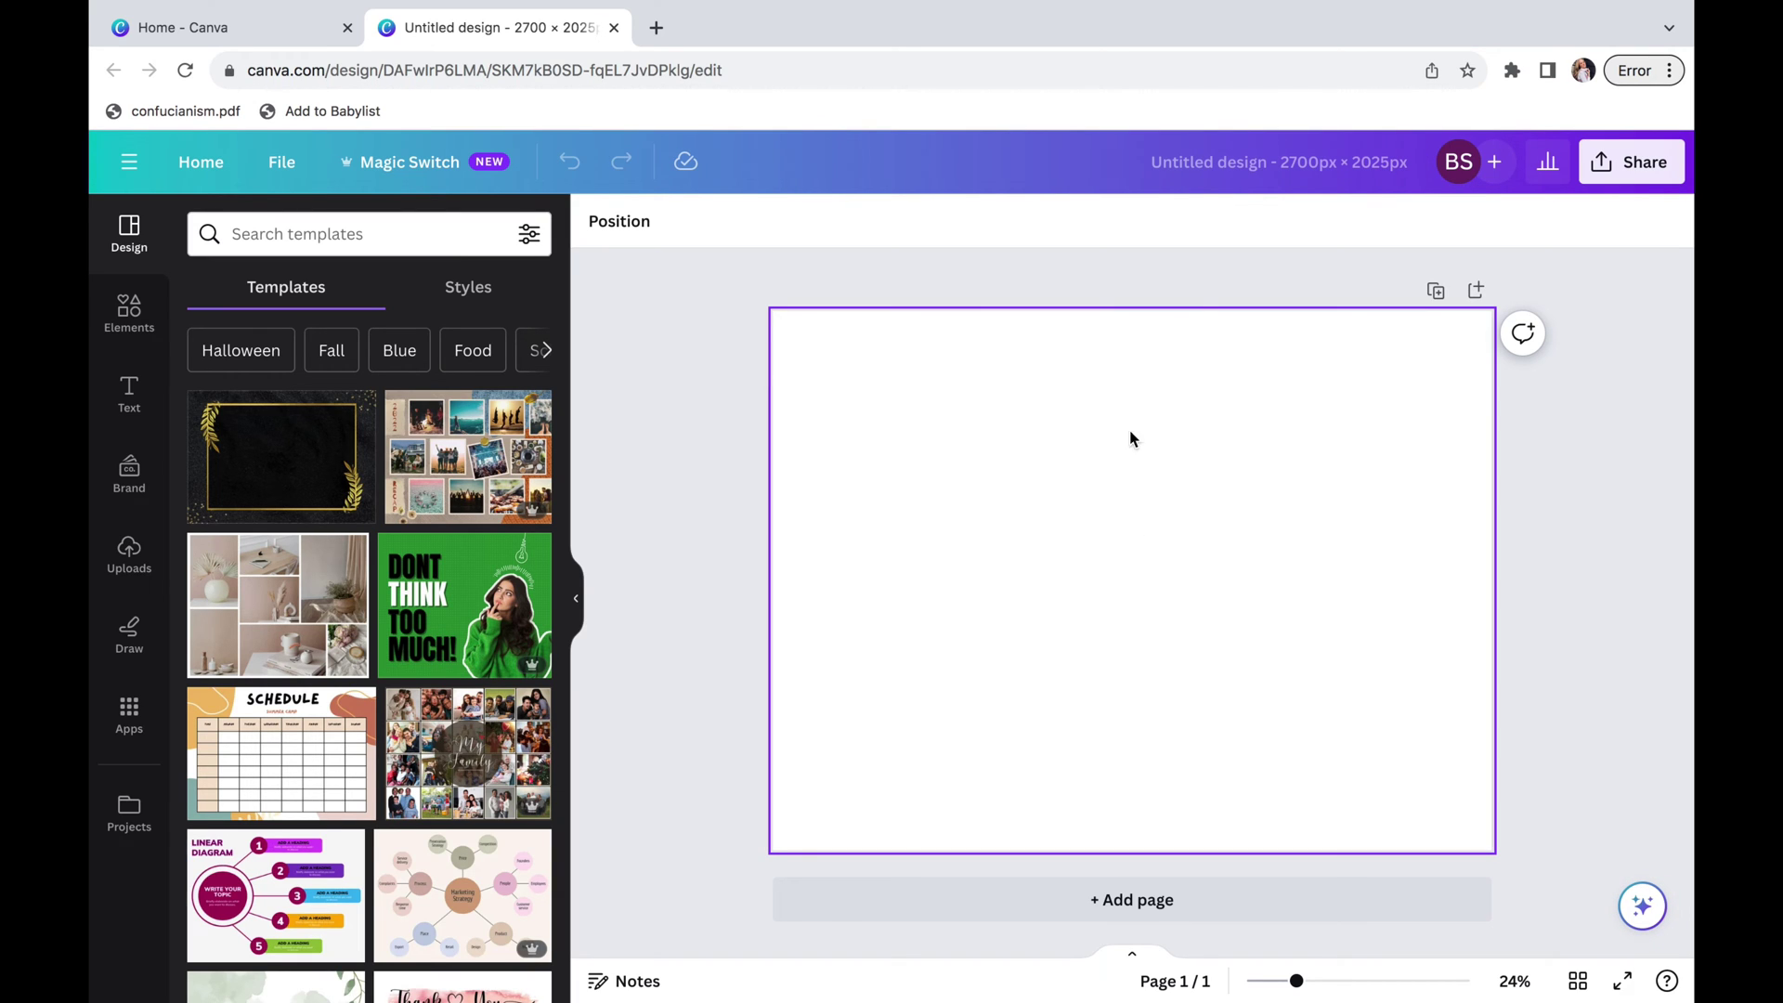
Rename the design to 'Gildan Size Chart'
{"action": "left_click", "coordinate": [1198, 158]}
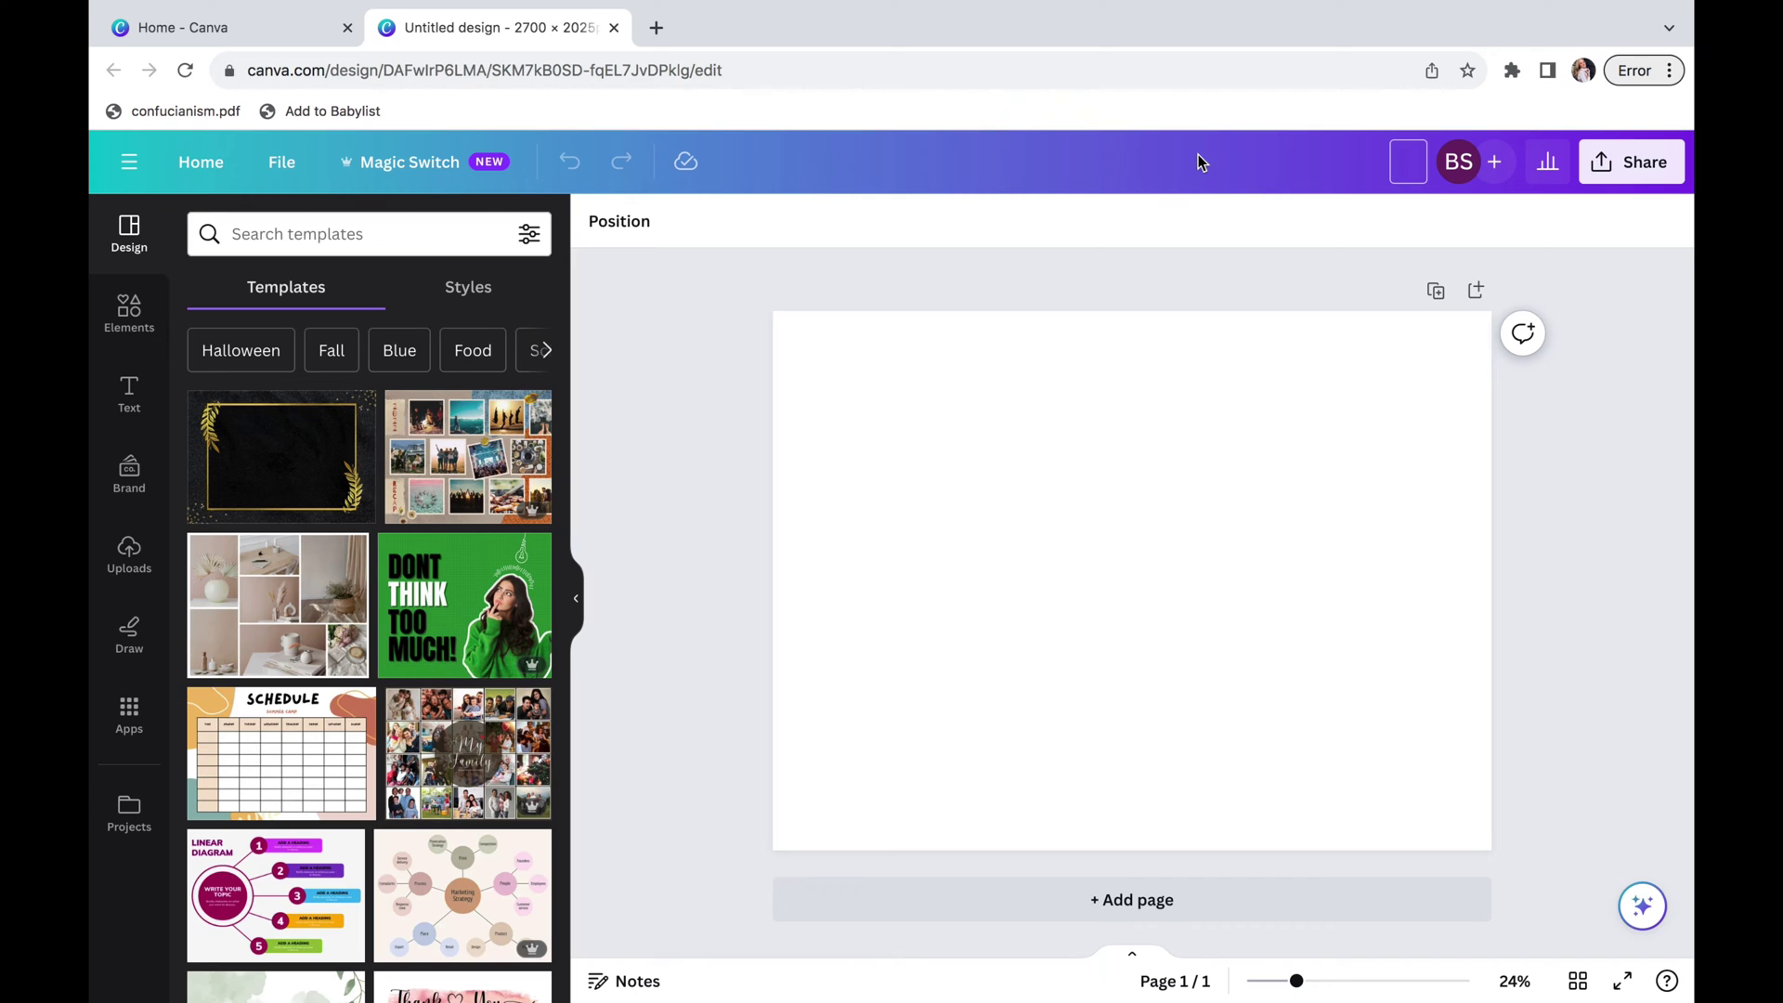
{"action": "type", "text": "Gildan Size Chart"}
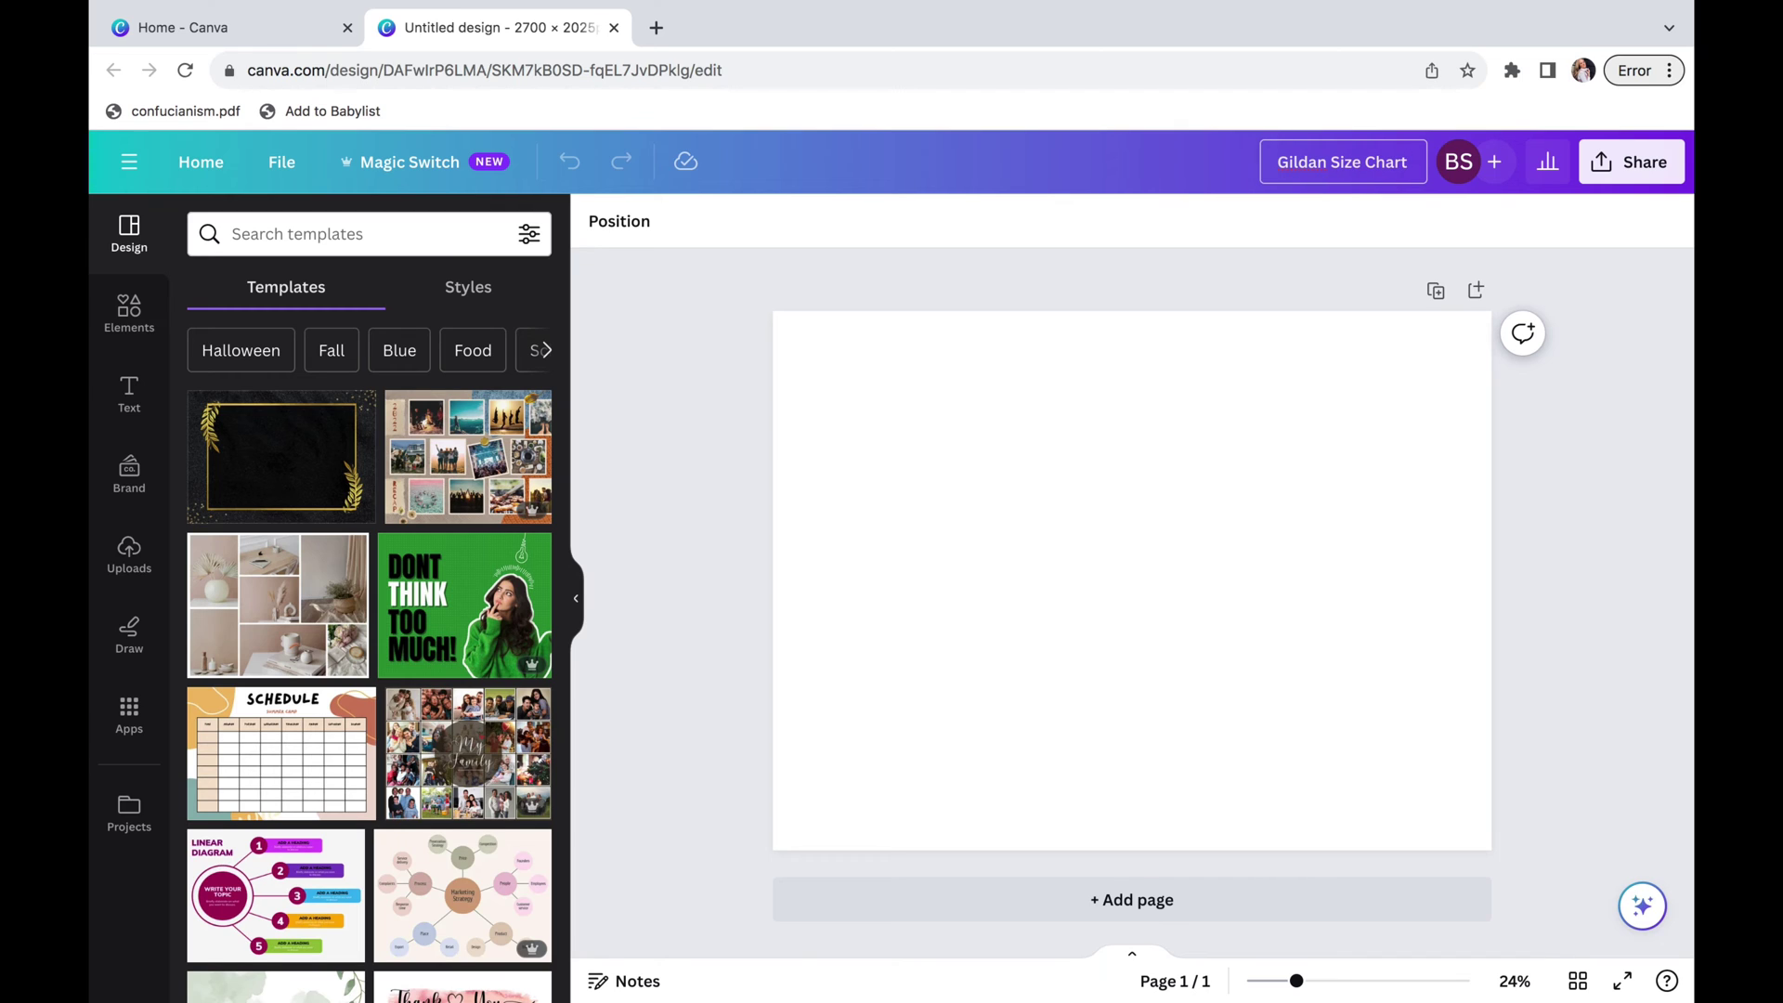
{"action": "key", "text": "Return"}
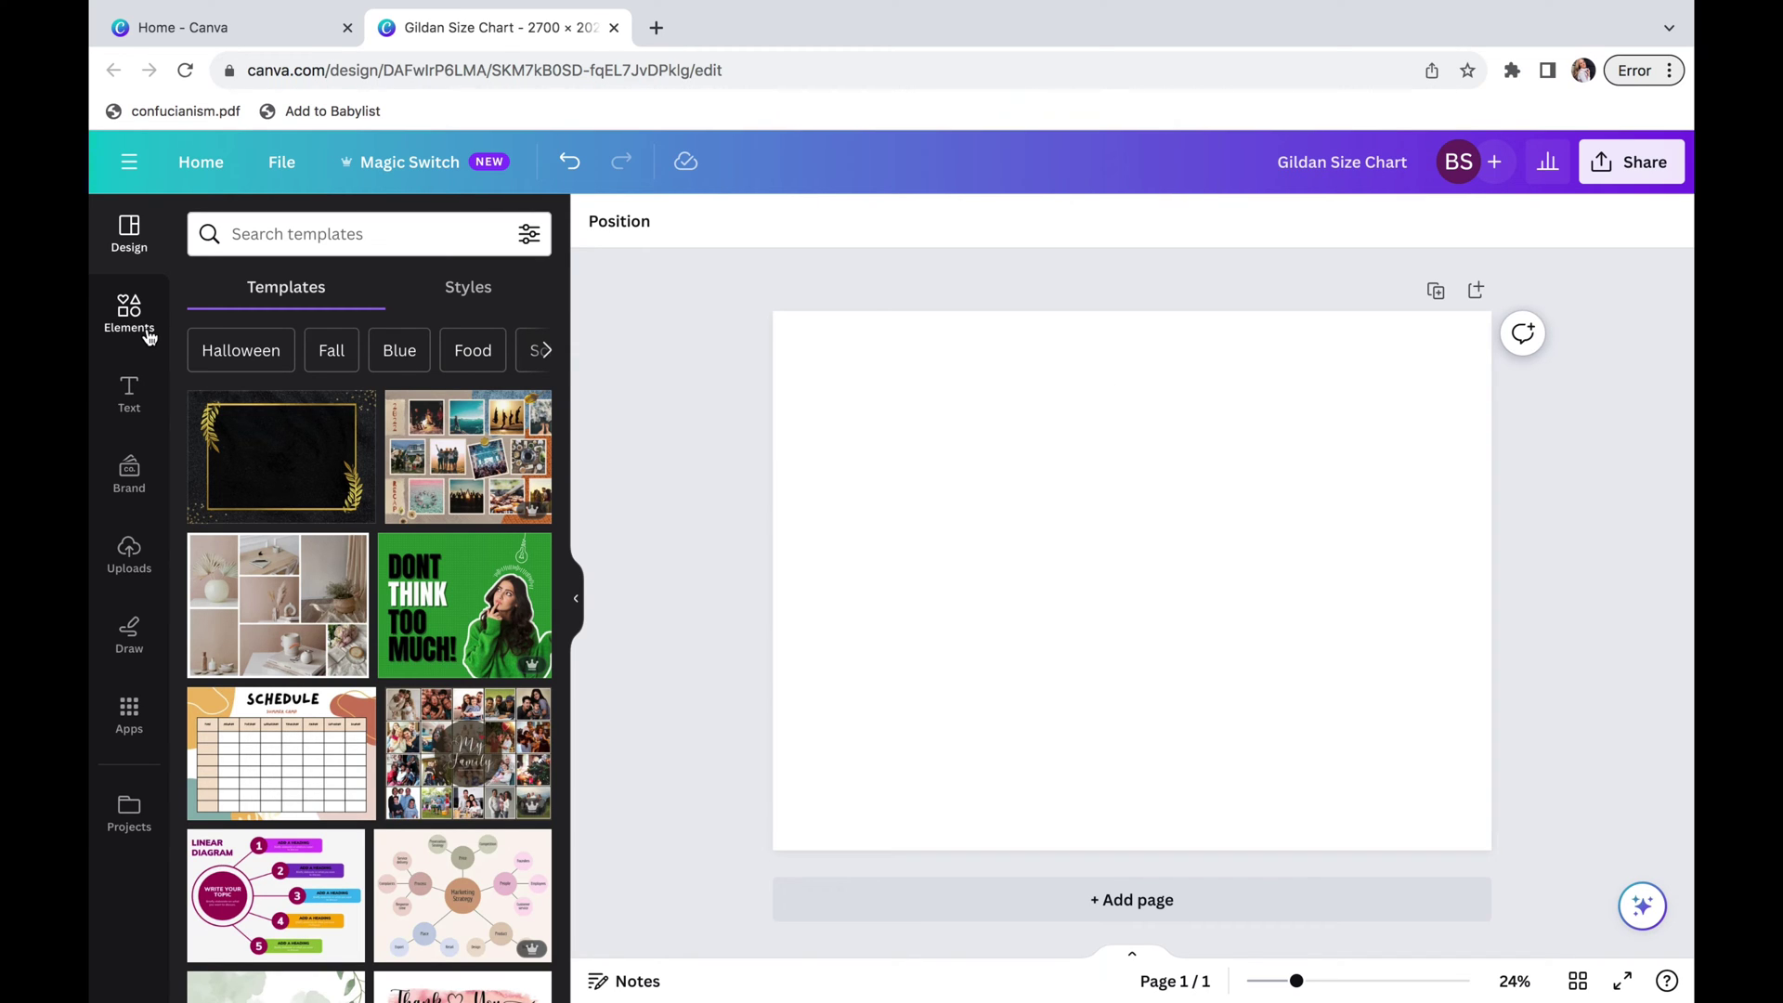
Add a new text box, enlarge it and position it near the top centre of the page
{"action": "left_click", "coordinate": [122, 411]}
{"action": "left_click", "coordinate": [356, 299]}
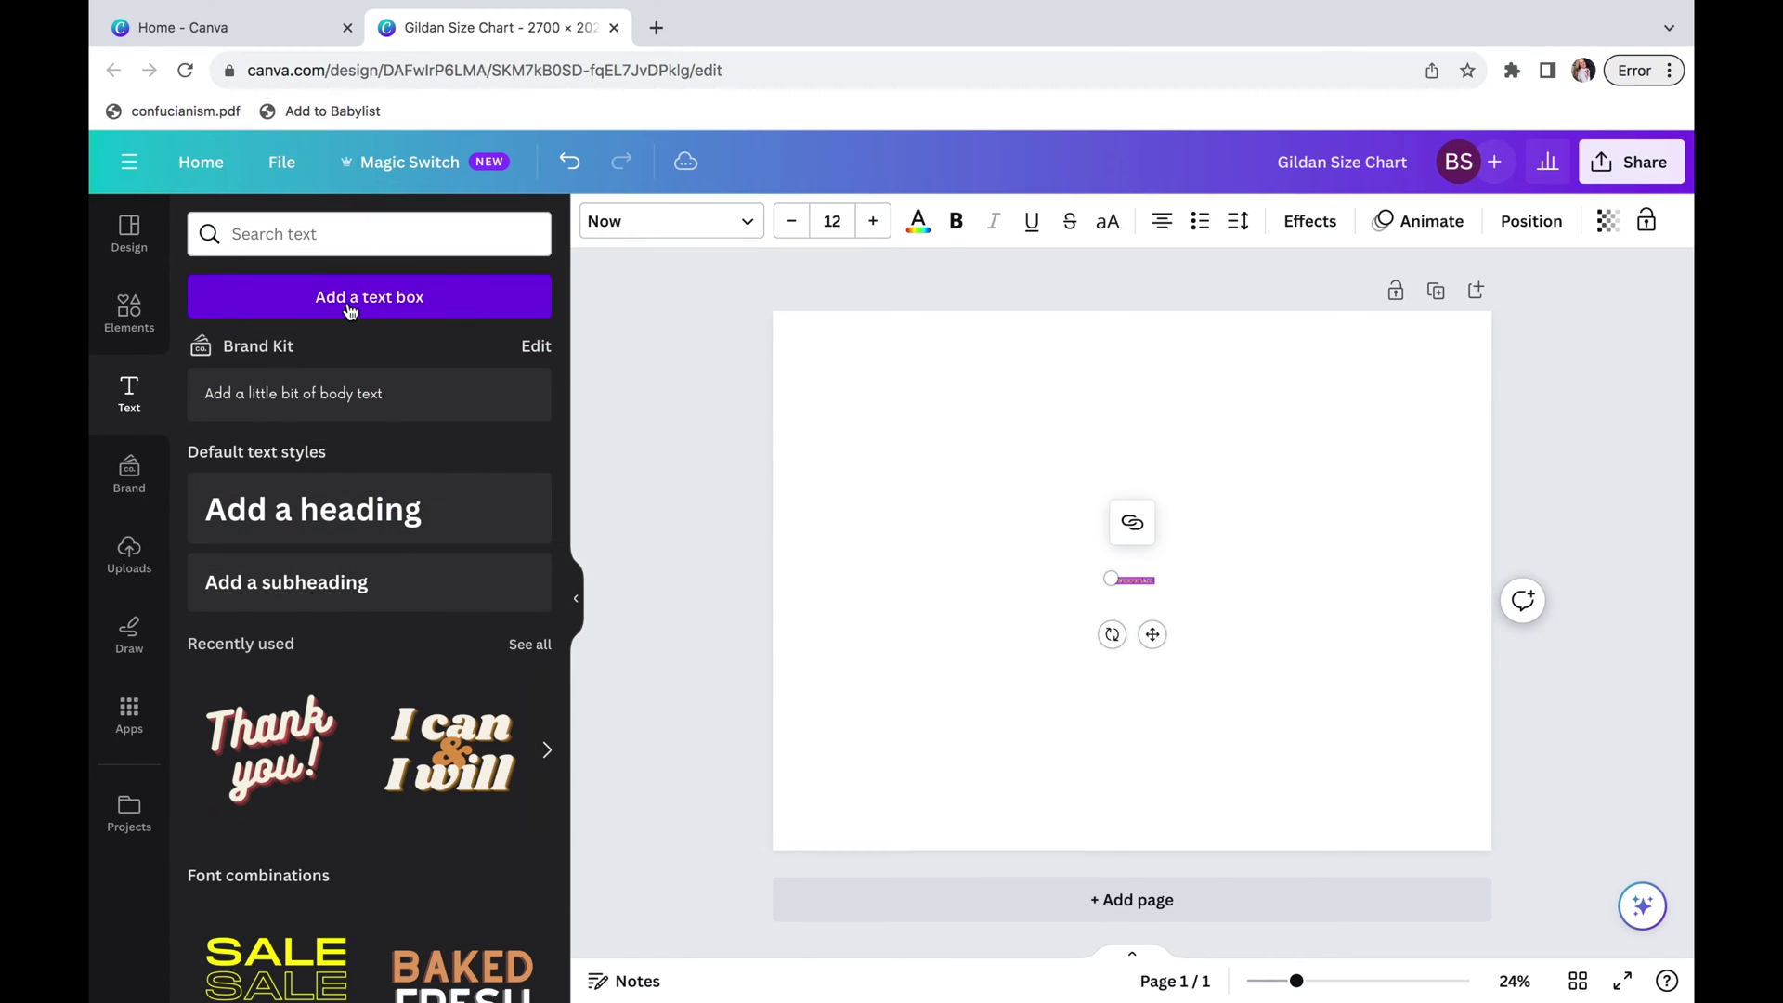
{"action": "left_click_drag", "start_coordinate": [1120, 577], "coordinate": [780, 580]}
{"action": "left_click_drag", "start_coordinate": [991, 648], "coordinate": [1038, 488]}
{"action": "left_click_drag", "start_coordinate": [1217, 439], "coordinate": [1437, 459]}
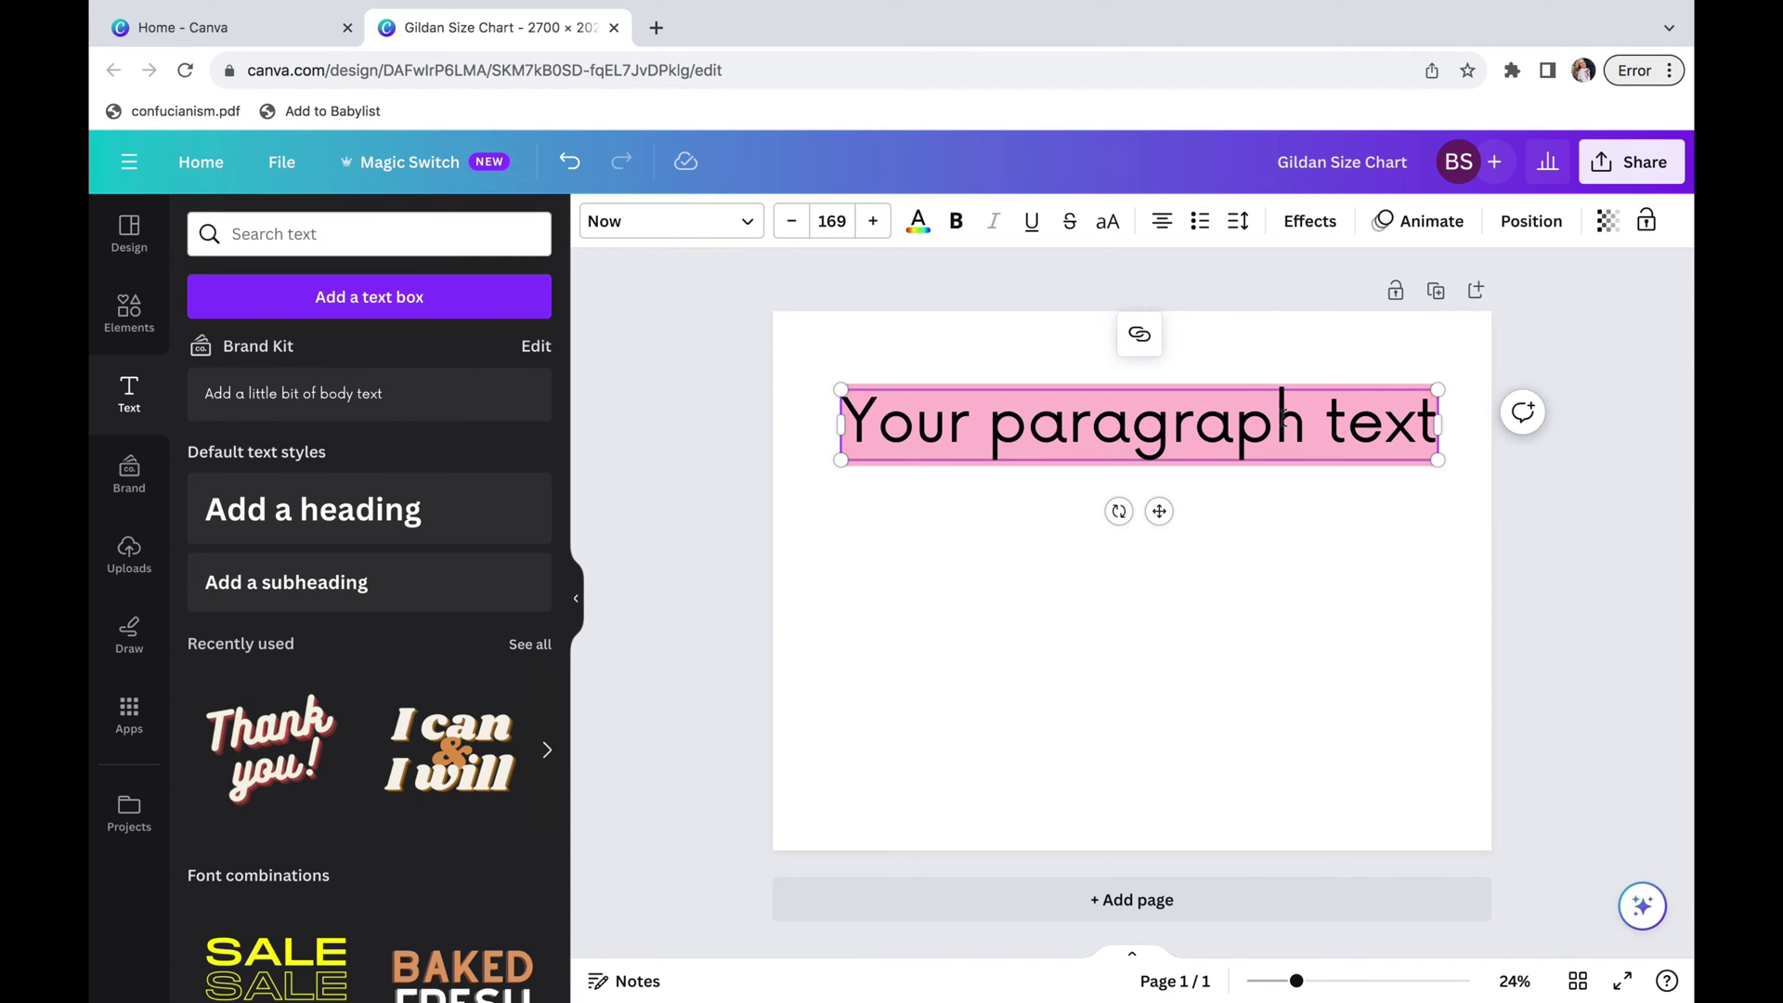
{"action": "left_click_drag", "start_coordinate": [1285, 415], "coordinate": [1273, 391]}
{"action": "left_click_drag", "start_coordinate": [1159, 511], "coordinate": [1155, 499]}
{"action": "left_click", "coordinate": [1267, 448]}
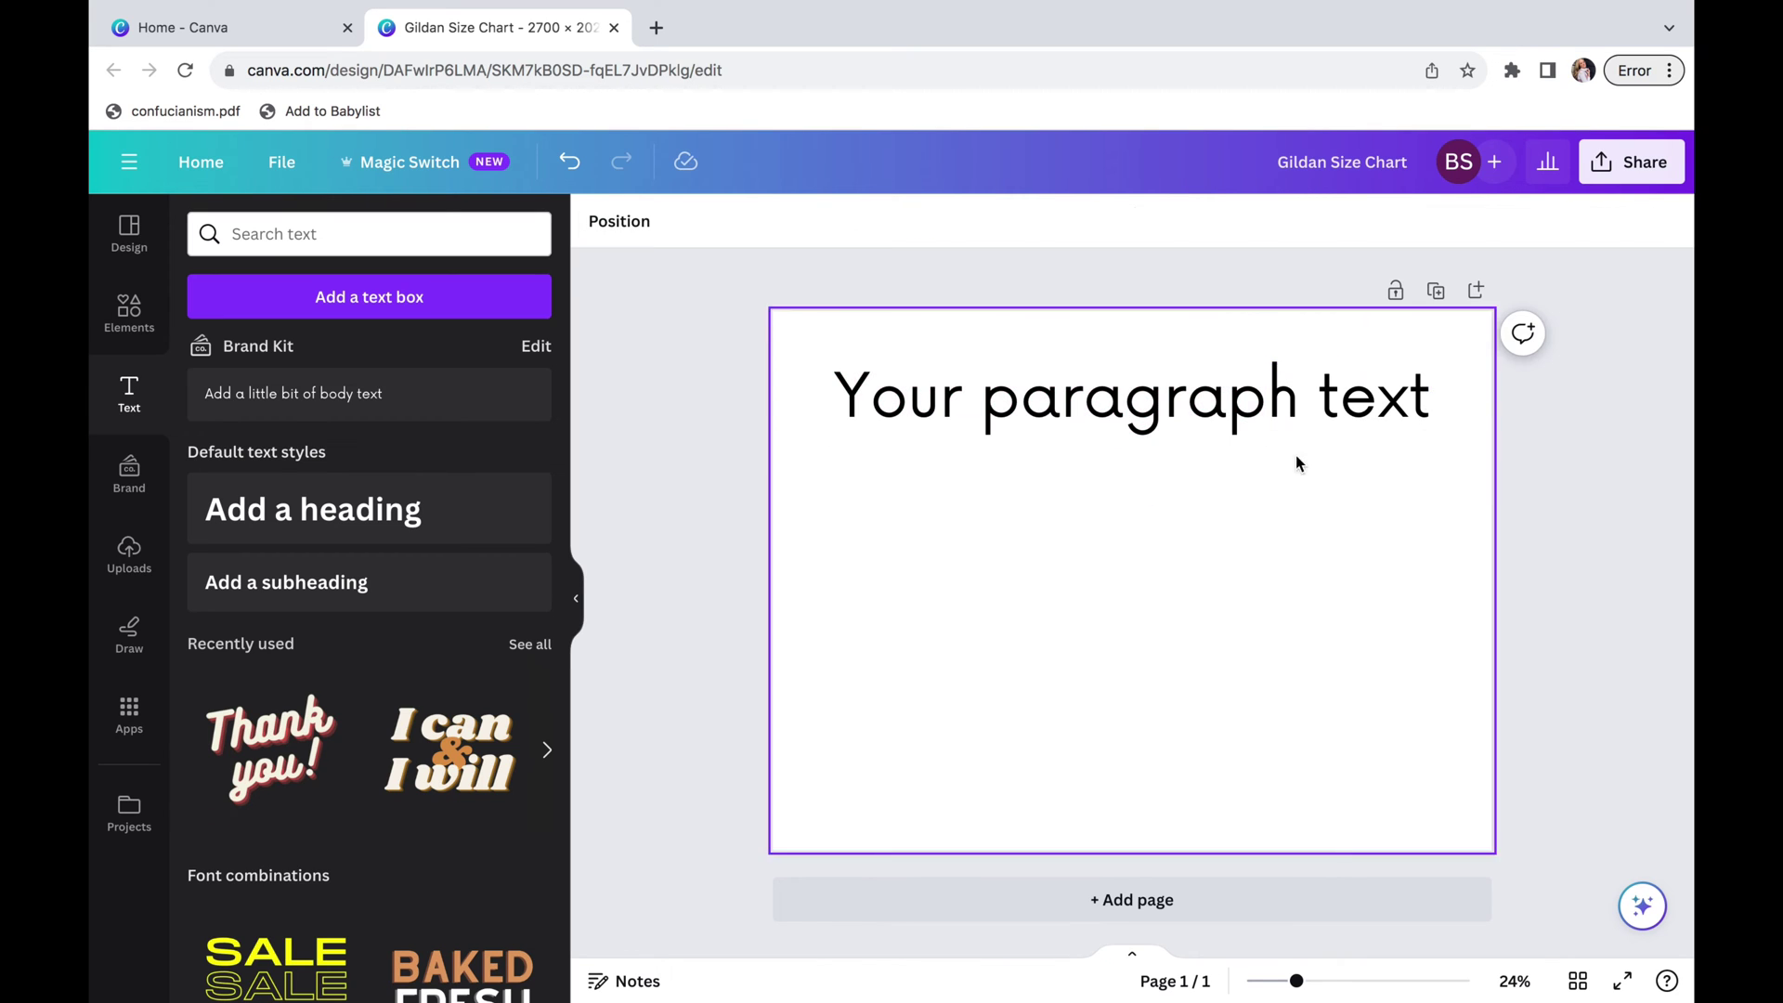
Replace the placeholder with 'Size Chart', enlarge it to size 273 and shift it up-left
{"action": "left_click", "coordinate": [1198, 412]}
{"action": "left_click", "coordinate": [1198, 411]}
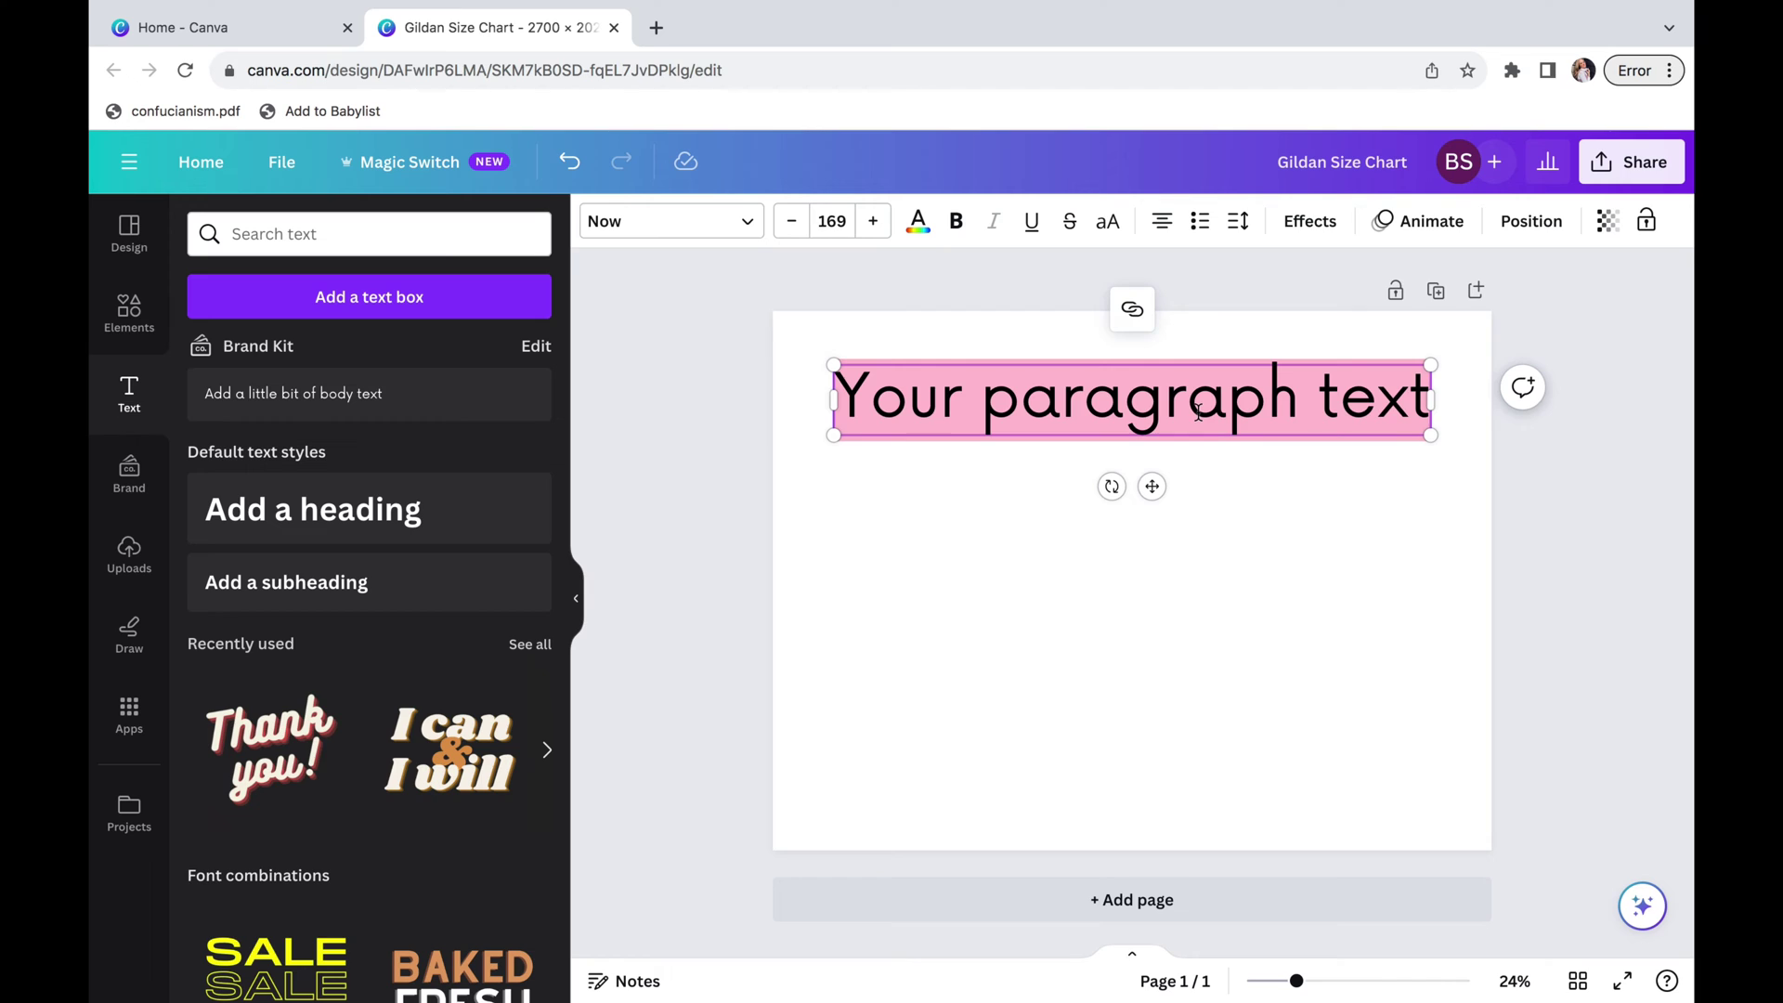
{"action": "type", "text": "Size "}
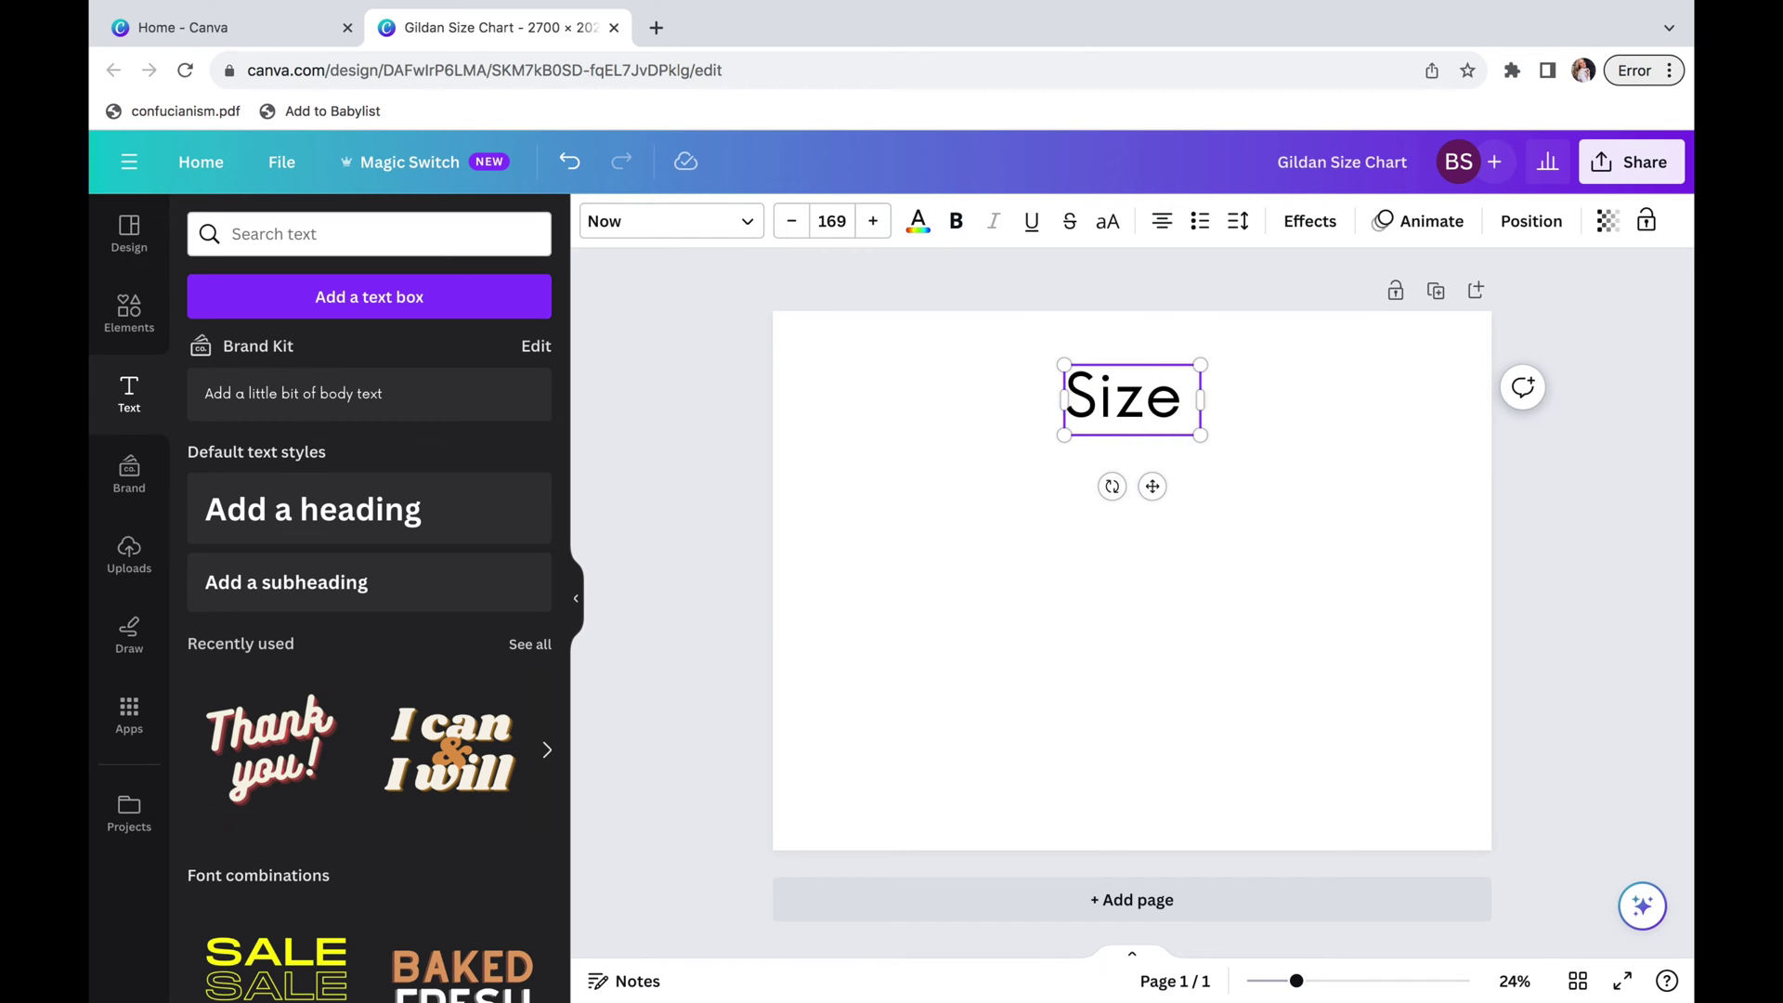
{"action": "type", "text": "Chart"}
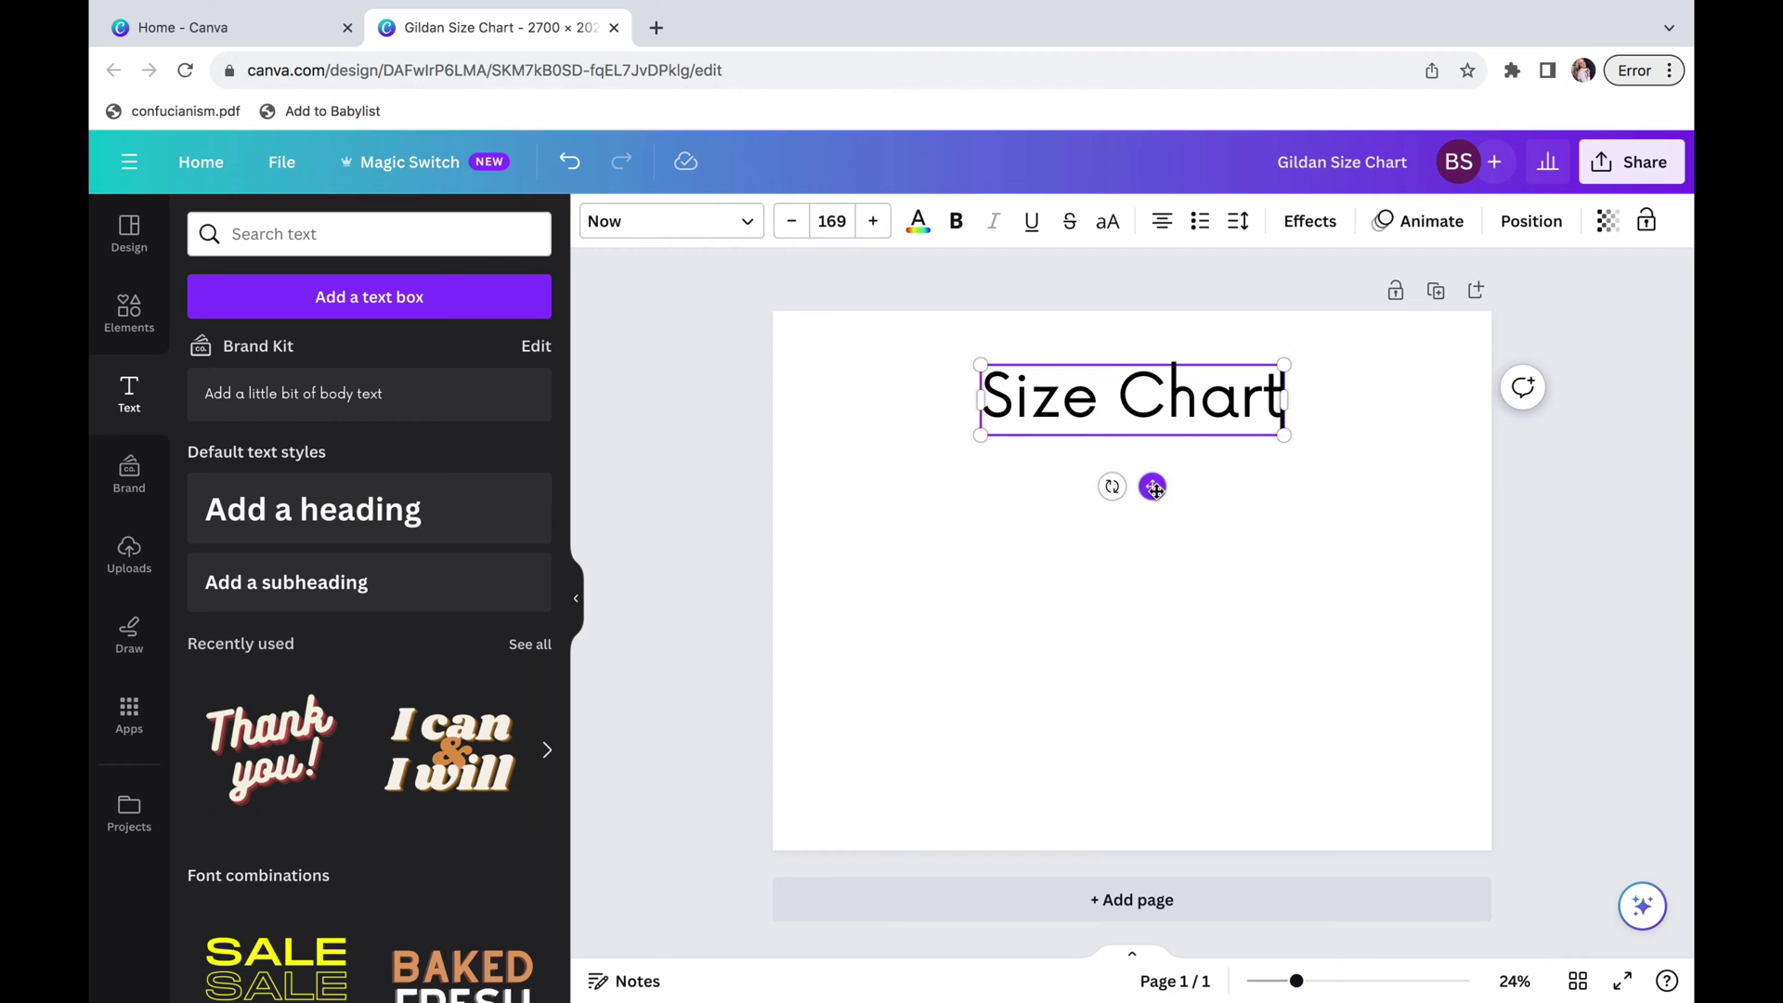
{"action": "left_click_drag", "start_coordinate": [1152, 486], "coordinate": [1023, 500]}
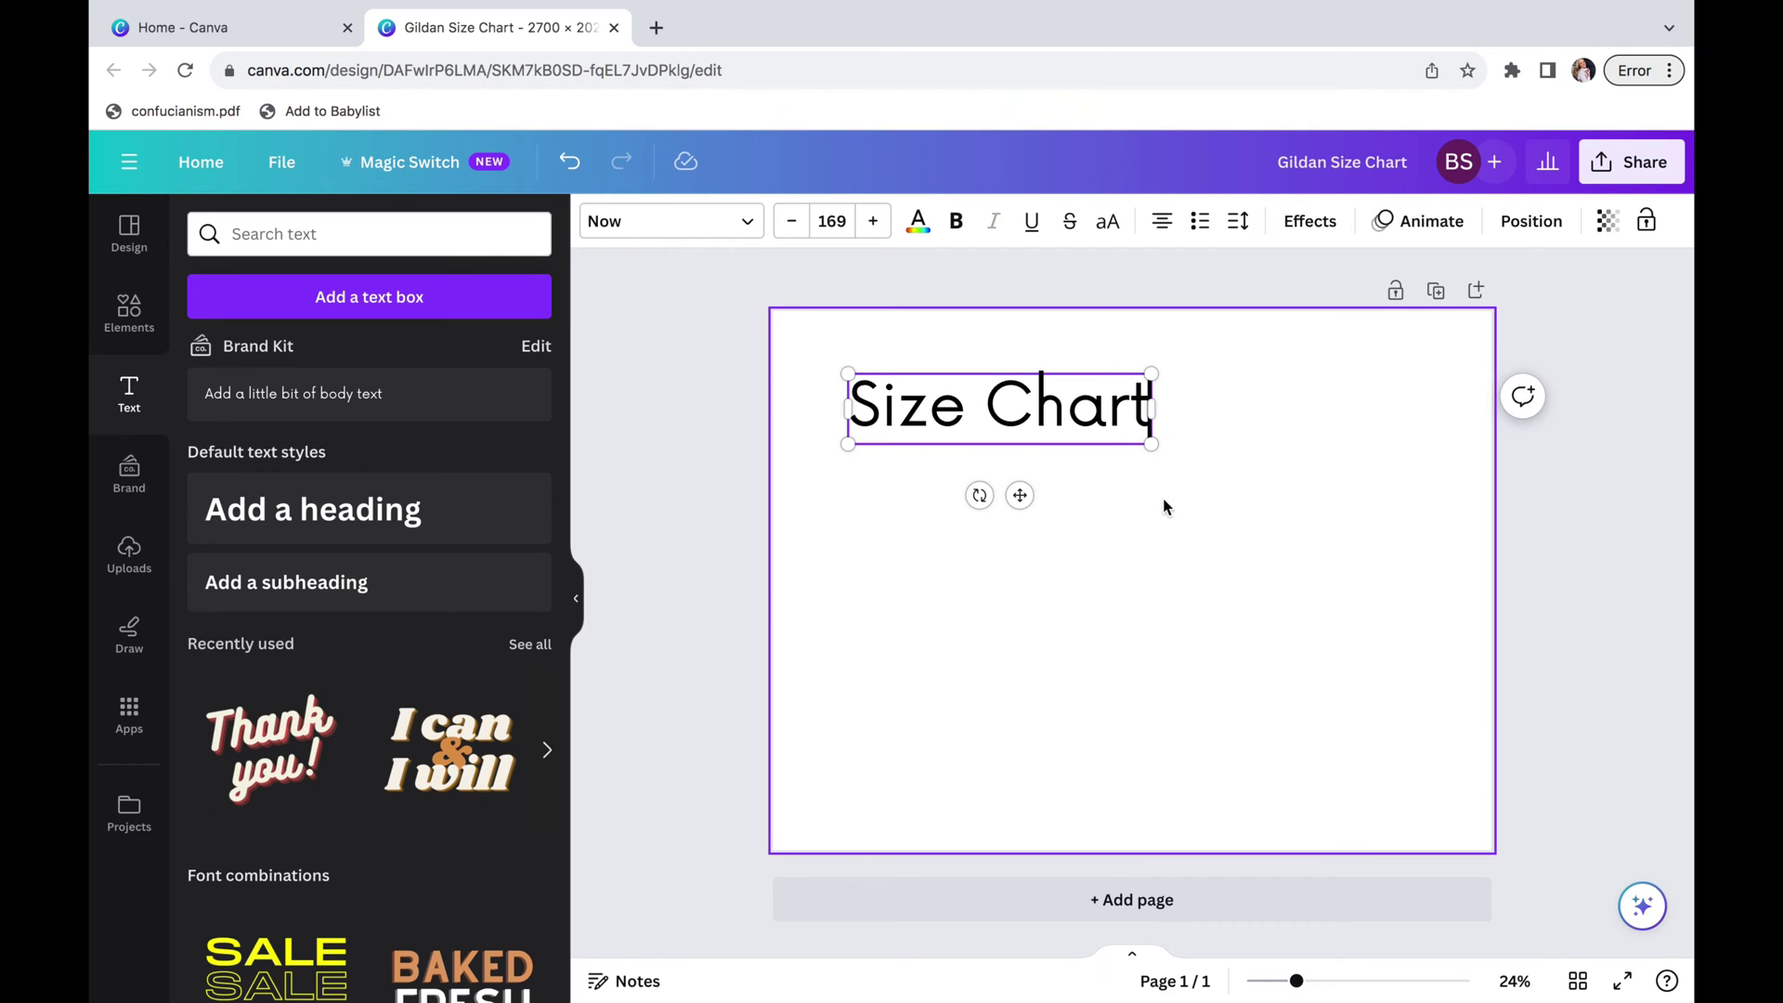
{"action": "left_click_drag", "start_coordinate": [1152, 444], "coordinate": [1339, 488]}
{"action": "left_click_drag", "start_coordinate": [1152, 446], "coordinate": [1070, 437]}
{"action": "left_click", "coordinate": [1291, 598]}
{"action": "left_click_drag", "start_coordinate": [1203, 417], "coordinate": [1173, 409]}
Try Loubag, Mistrully and Daydream handwriting fonts on the heading and enlarge it
{"action": "left_click", "coordinate": [739, 221]}
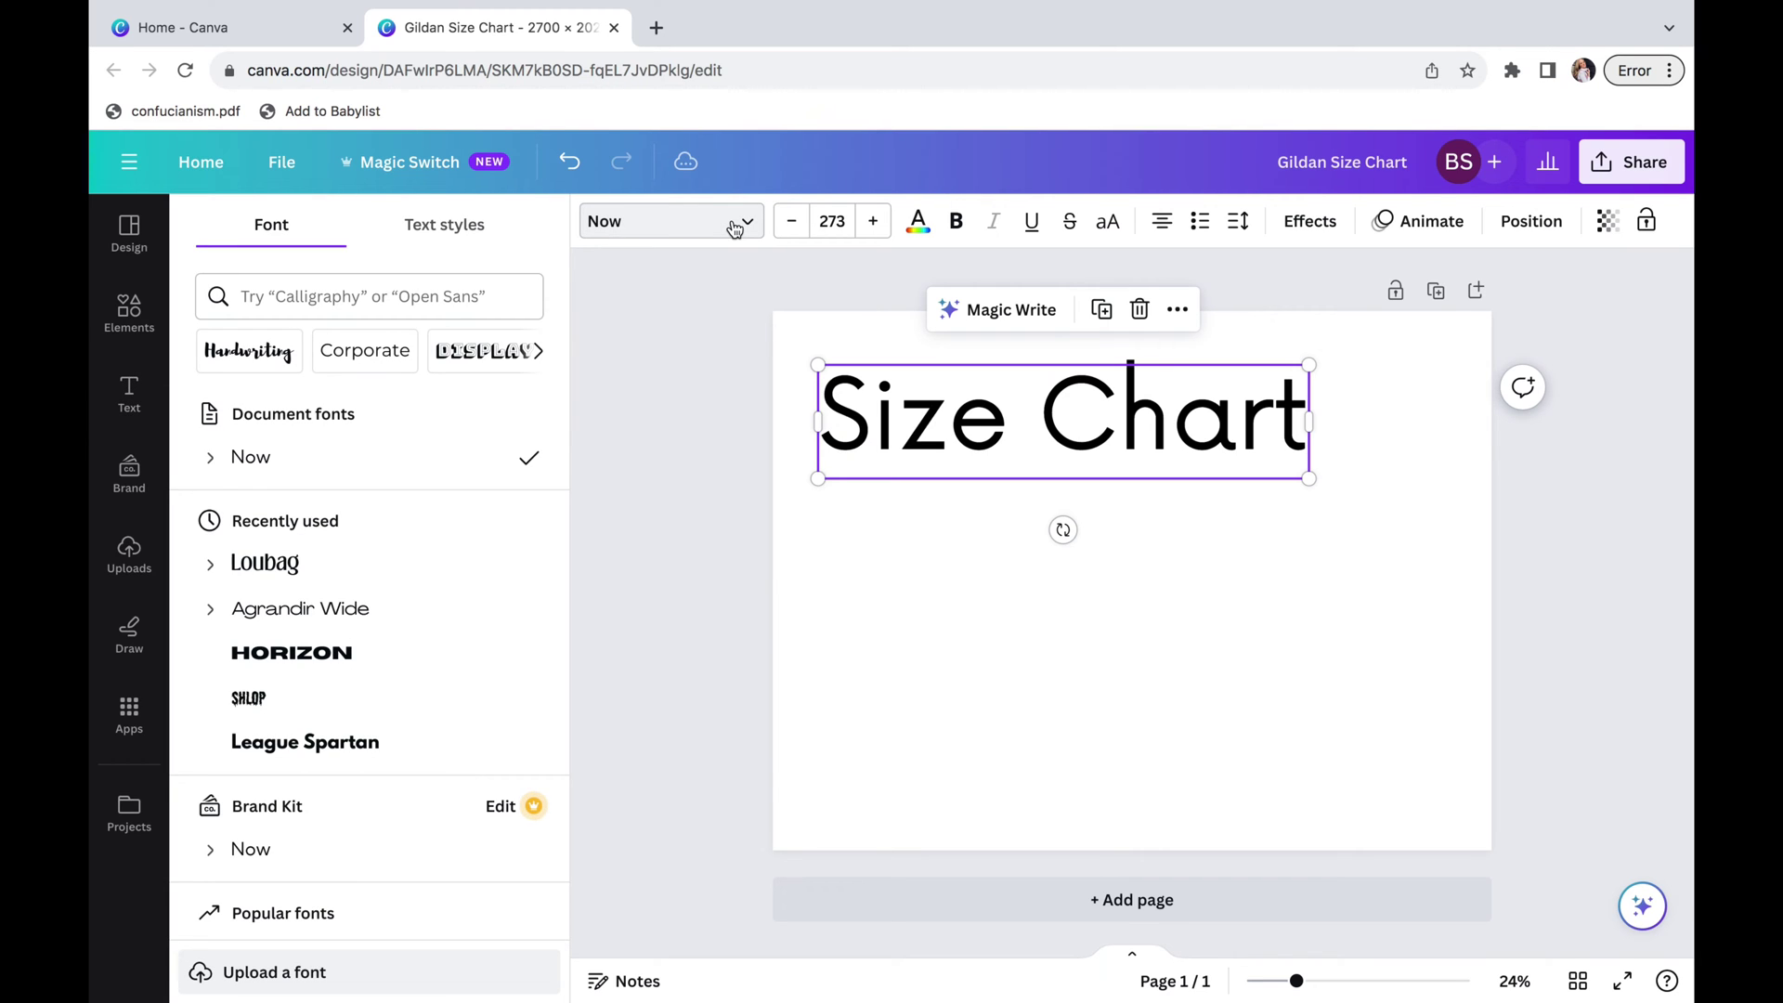
{"action": "left_click", "coordinate": [398, 576]}
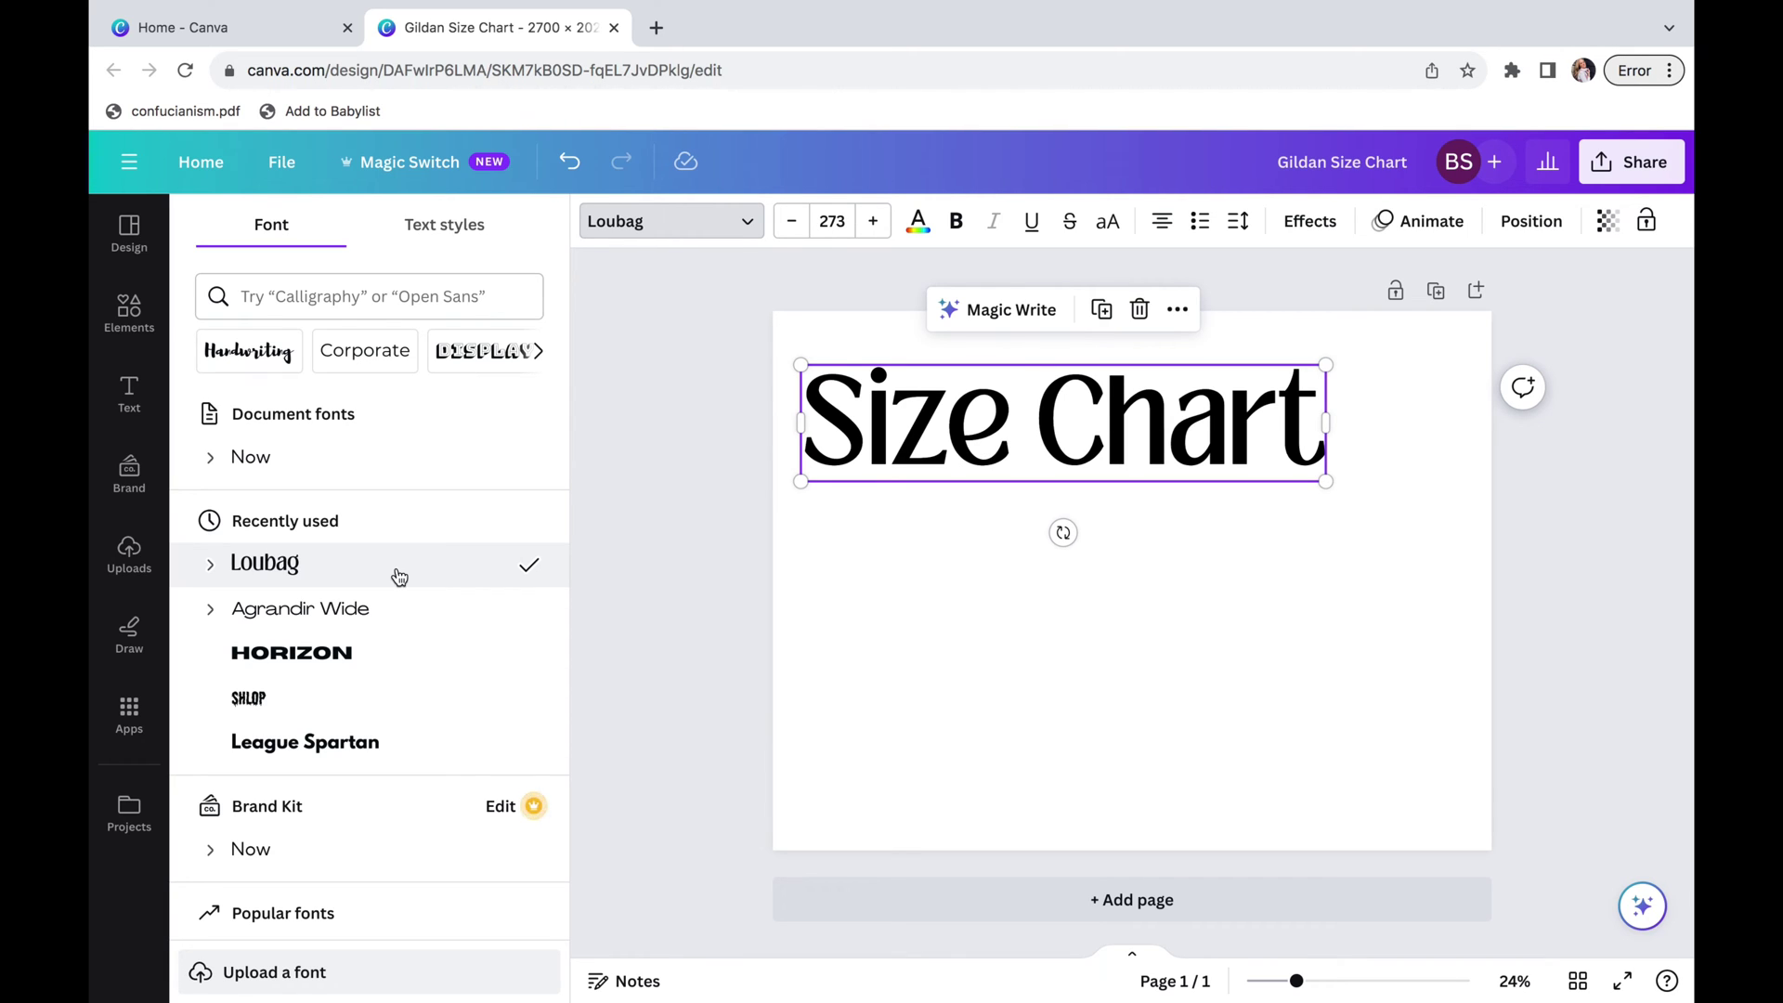
{"action": "left_click", "coordinate": [234, 365]}
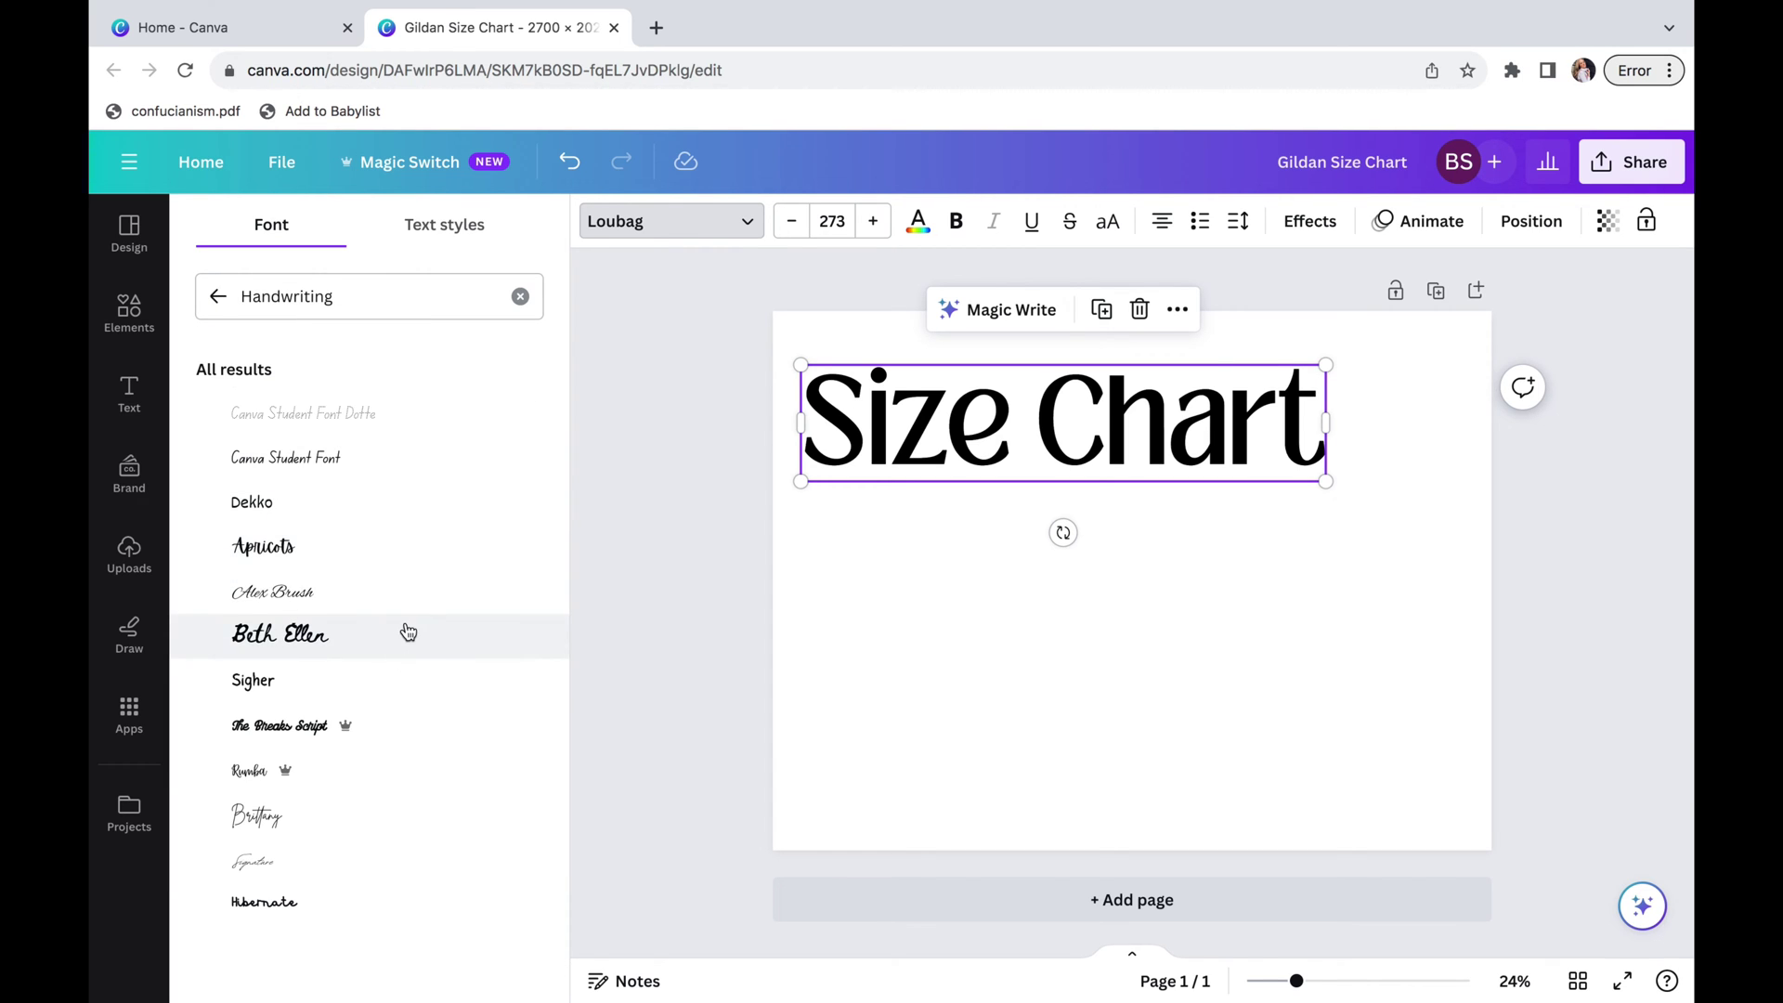
{"action": "scroll", "coordinate": [408, 633], "scroll_direction": "down", "scroll_amount": 5}
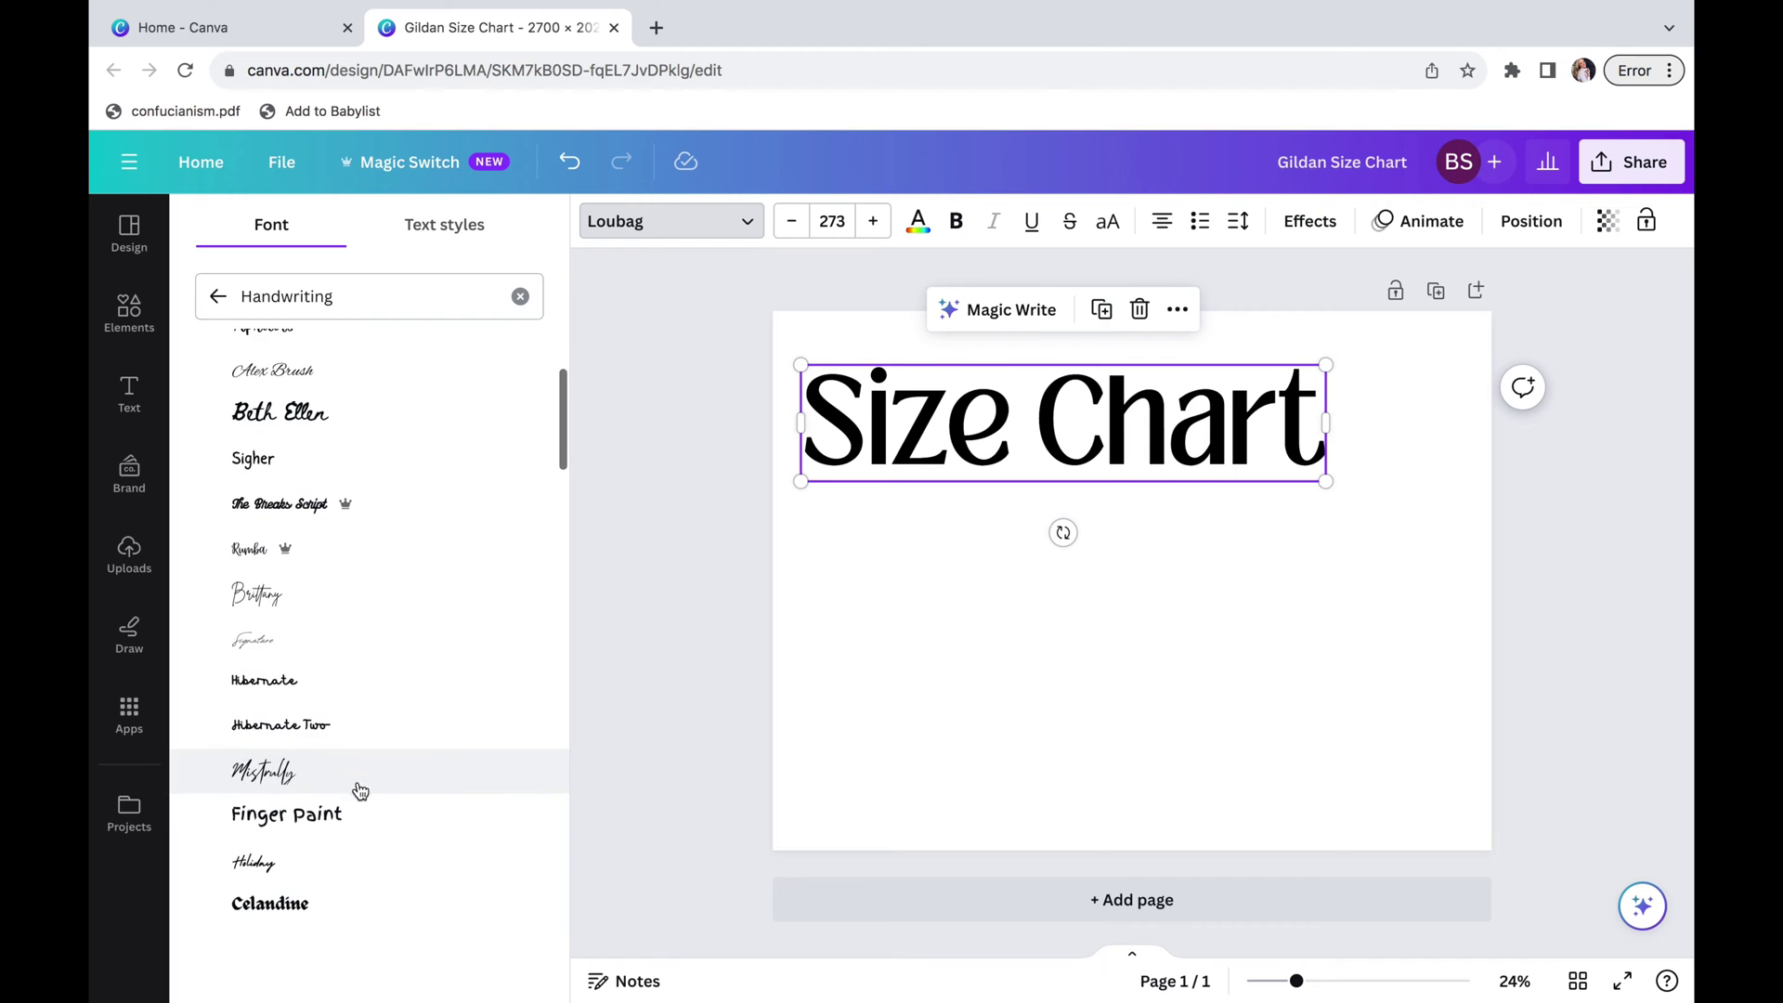
{"action": "left_click", "coordinate": [357, 789]}
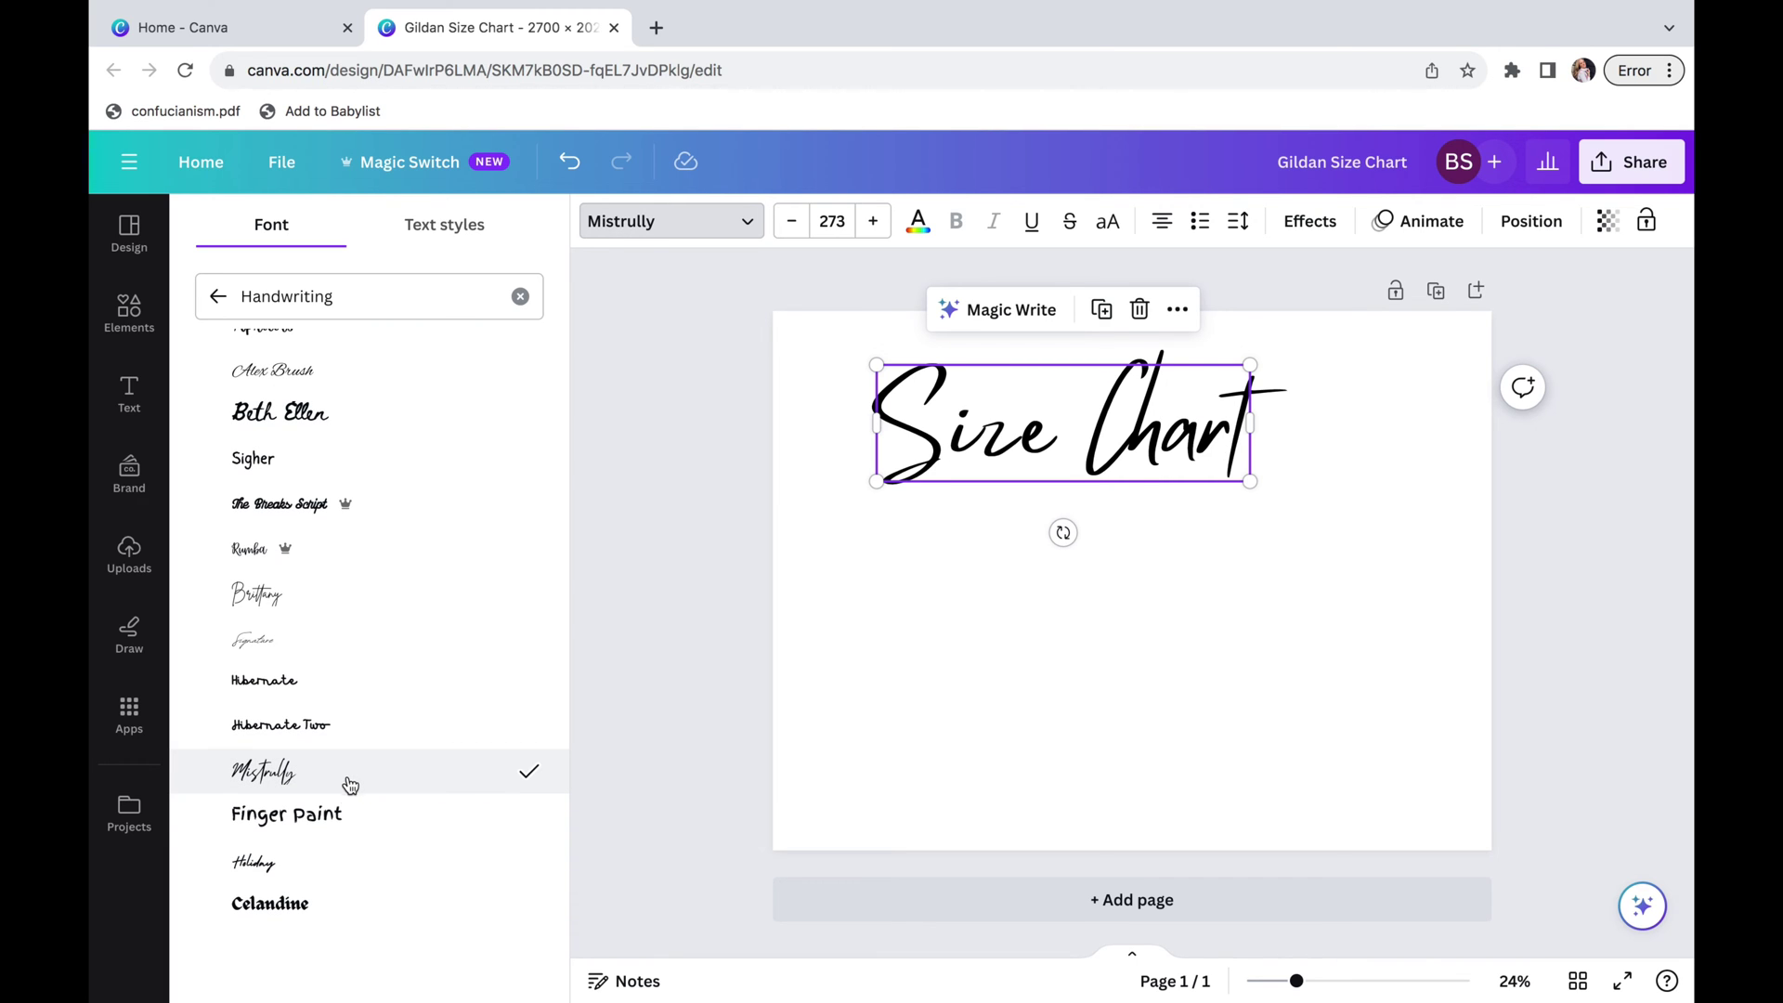
{"action": "scroll", "coordinate": [320, 905], "scroll_direction": "down", "scroll_amount": 6}
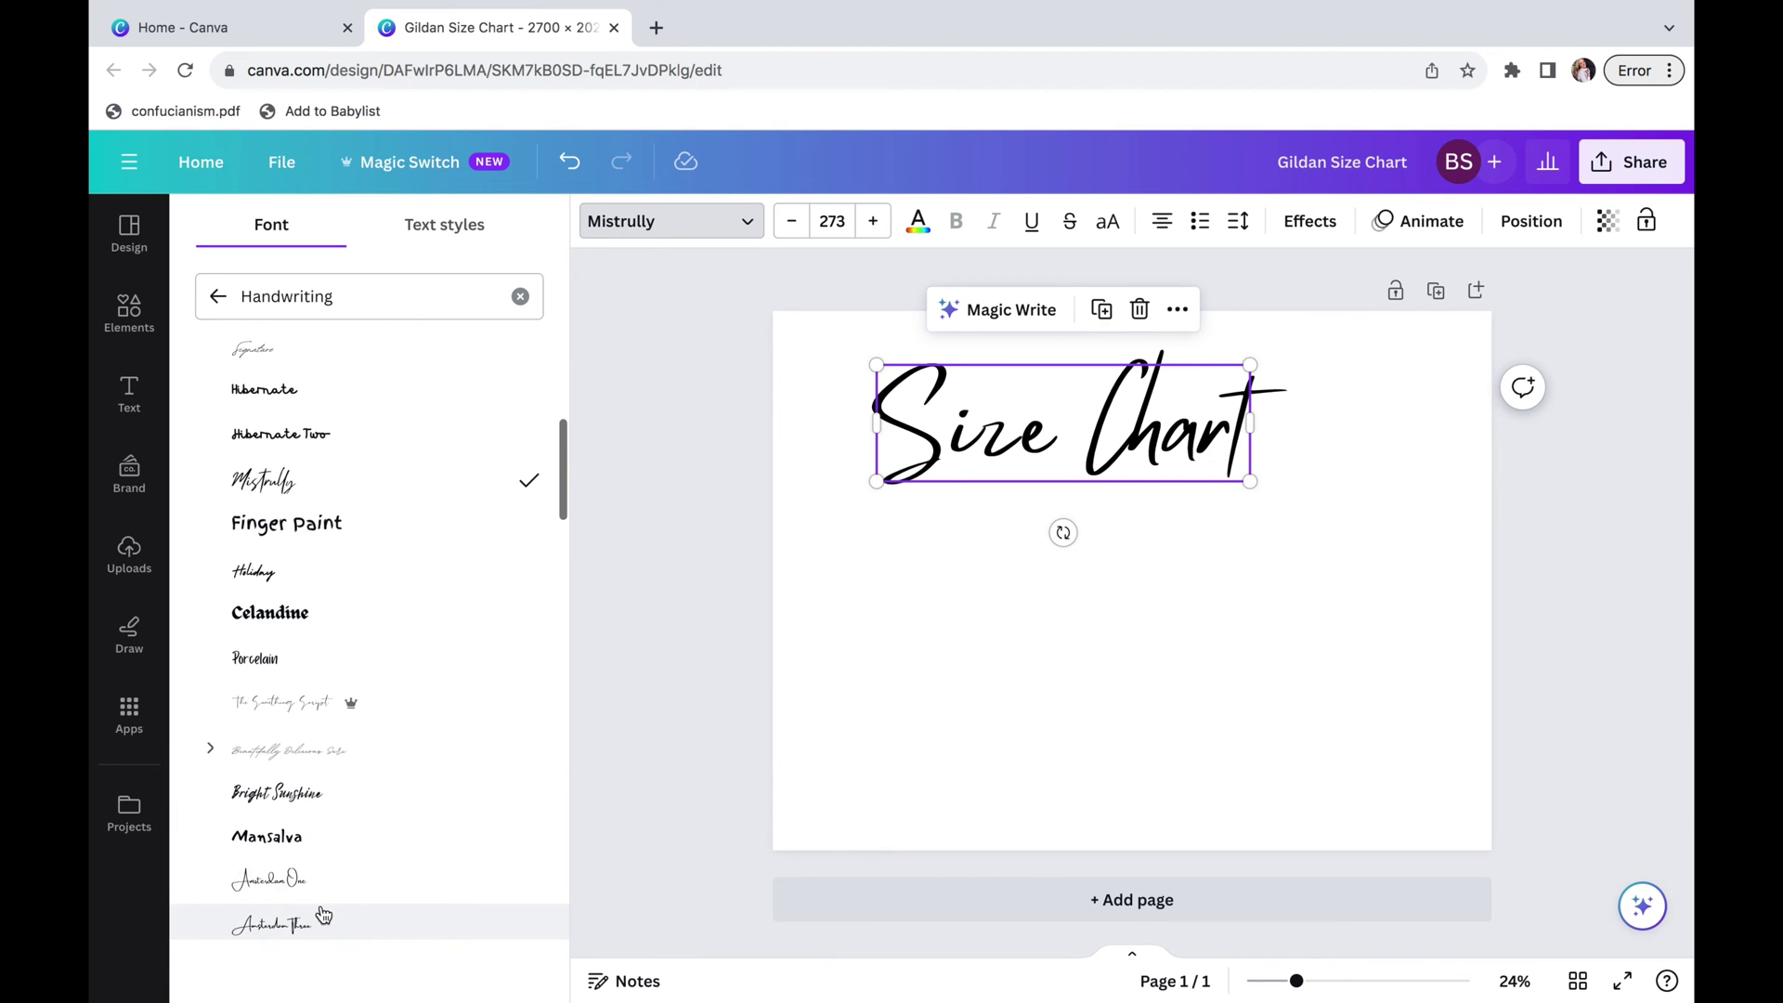
{"action": "scroll", "coordinate": [323, 916], "scroll_direction": "down", "scroll_amount": 6}
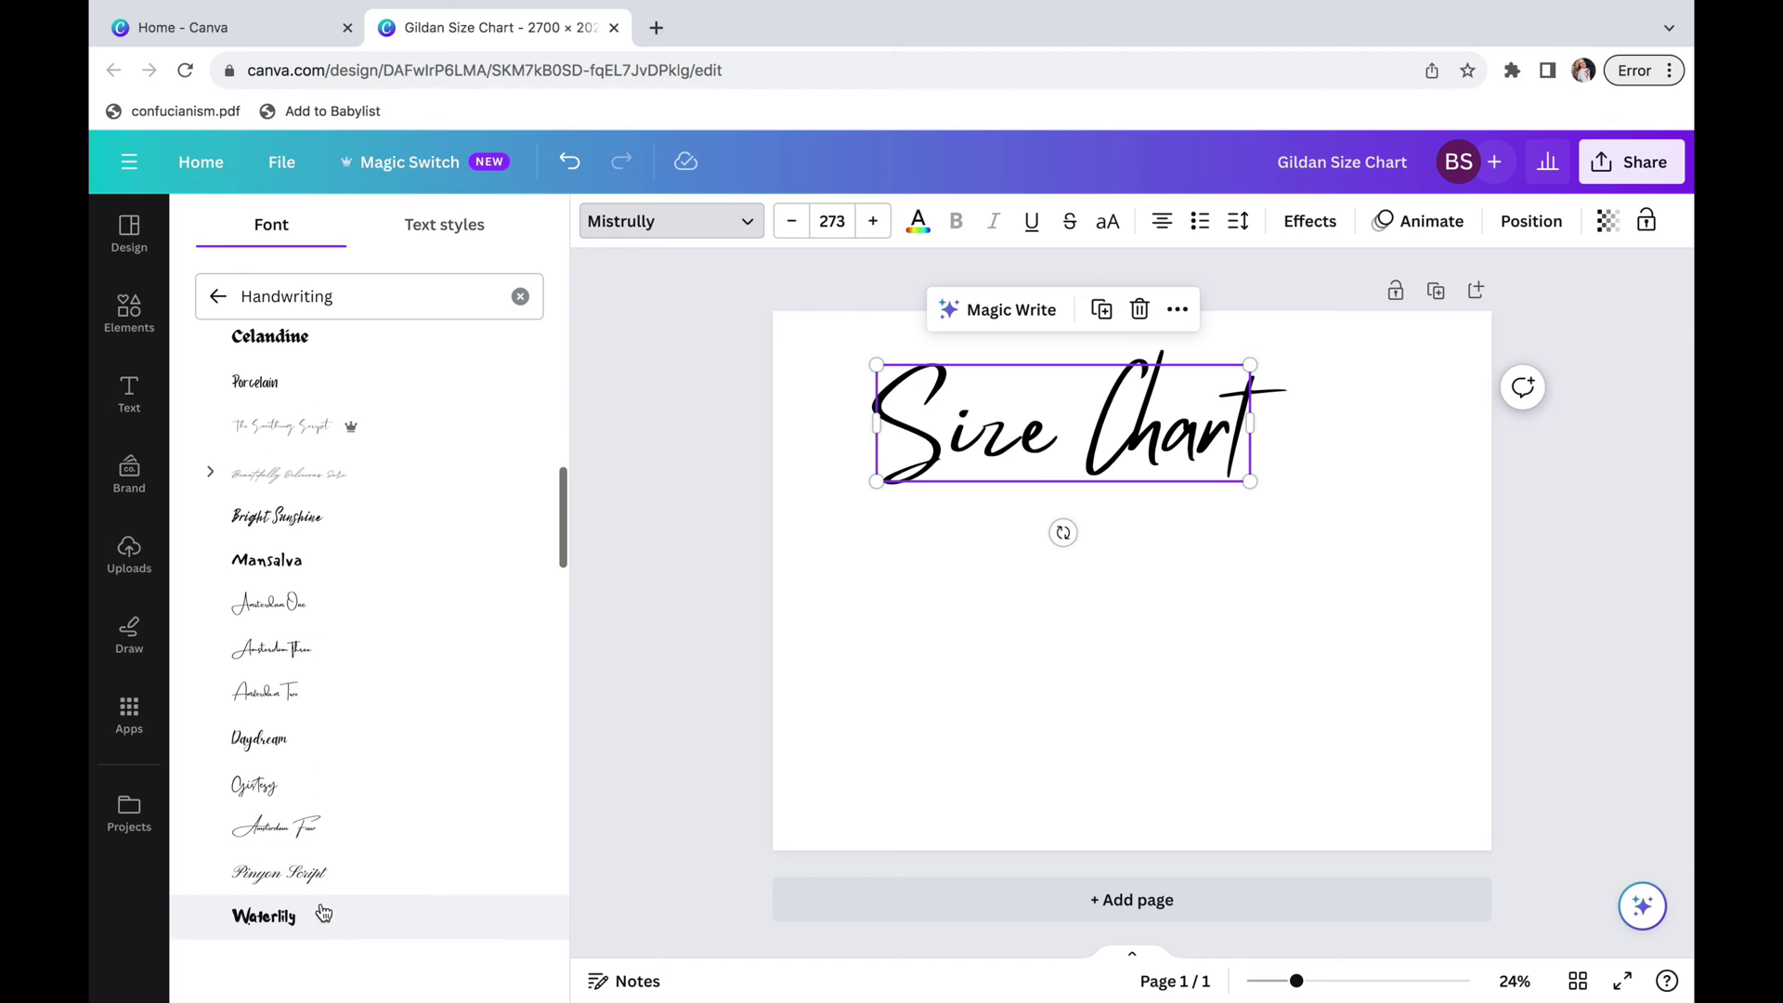
{"action": "left_click", "coordinate": [331, 749]}
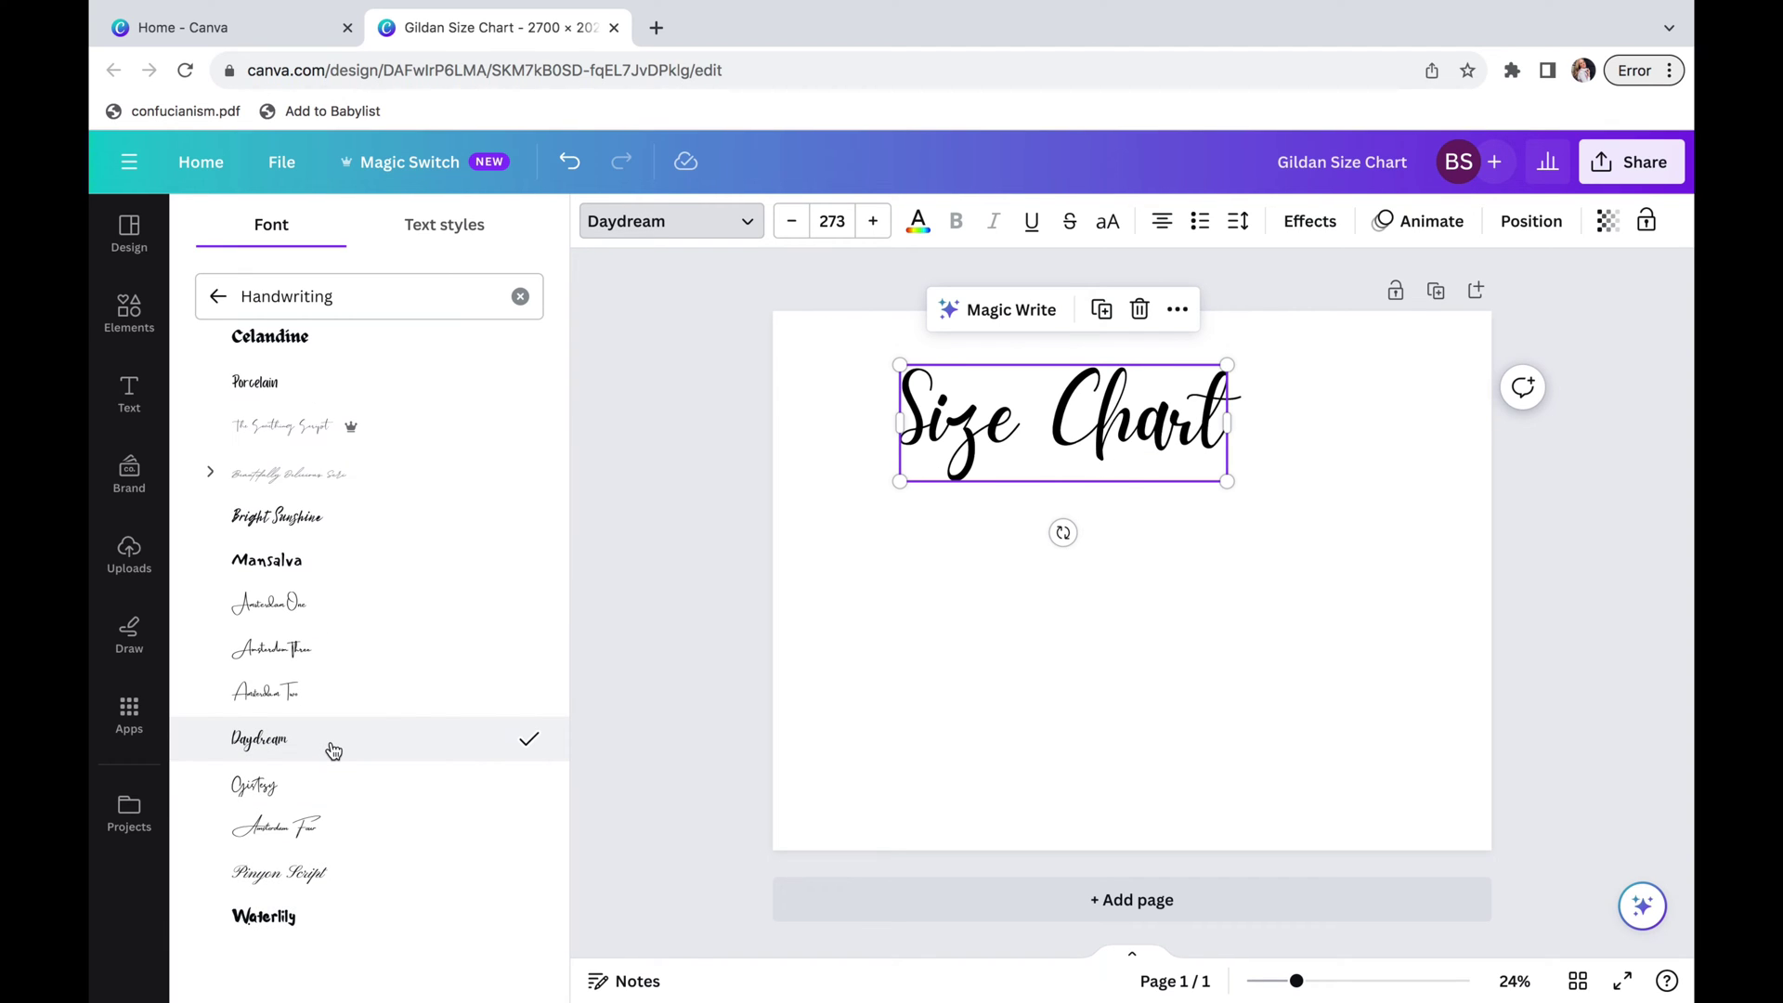
{"action": "left_click_drag", "start_coordinate": [1227, 482], "coordinate": [1172, 471]}
{"action": "left_click", "coordinate": [1523, 517]}
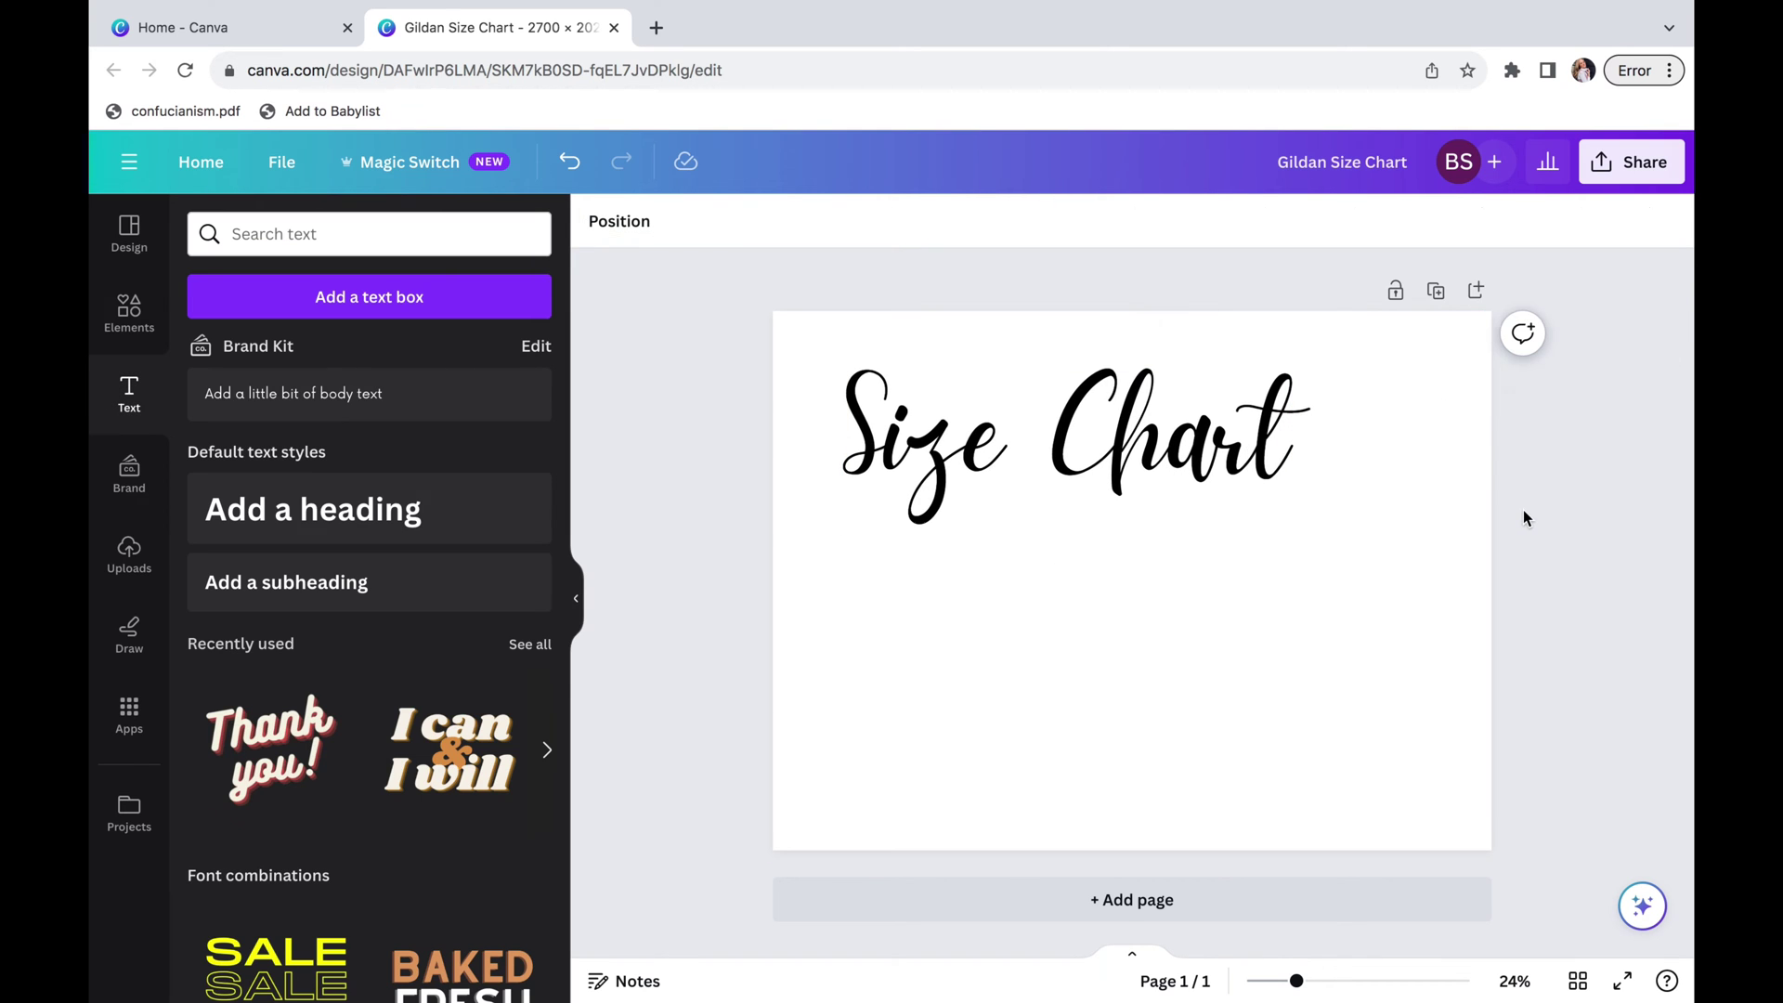
Set the heading to Loubag, widen it onto one line and move it to the top
{"action": "left_click", "coordinate": [1170, 472]}
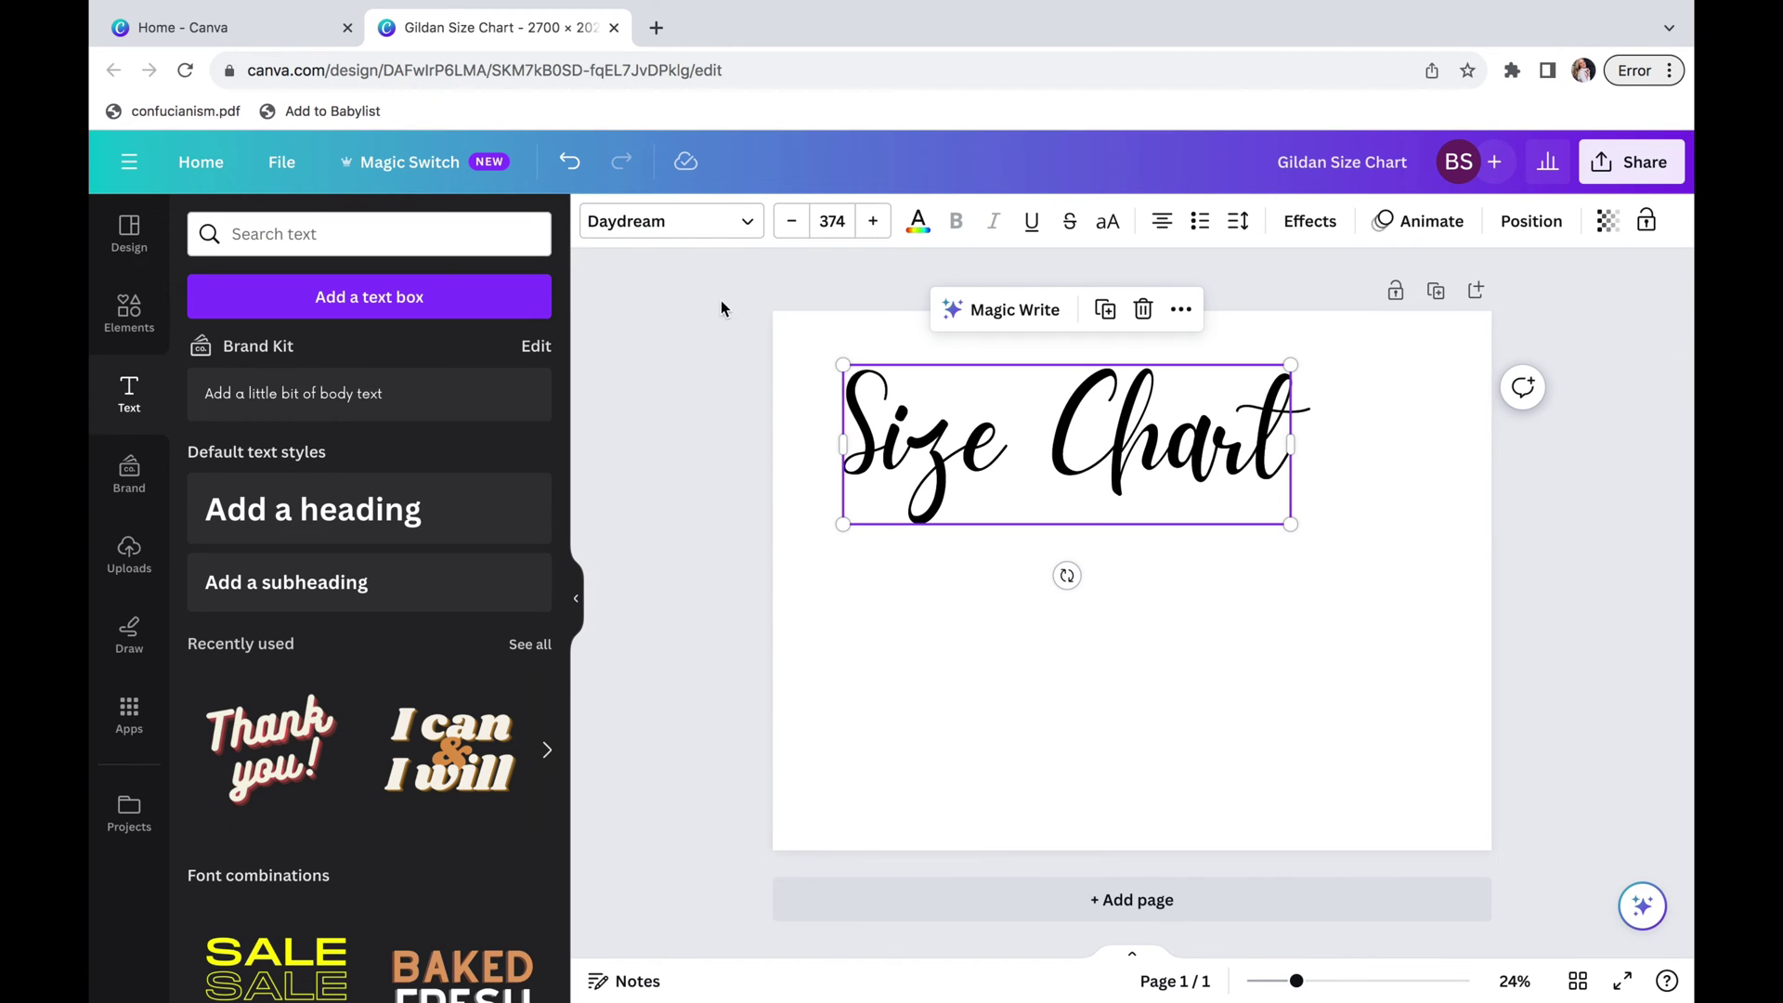
{"action": "left_click", "coordinate": [729, 221]}
{"action": "scroll", "coordinate": [232, 706], "scroll_direction": "down", "scroll_amount": 5}
{"action": "left_click", "coordinate": [250, 617]}
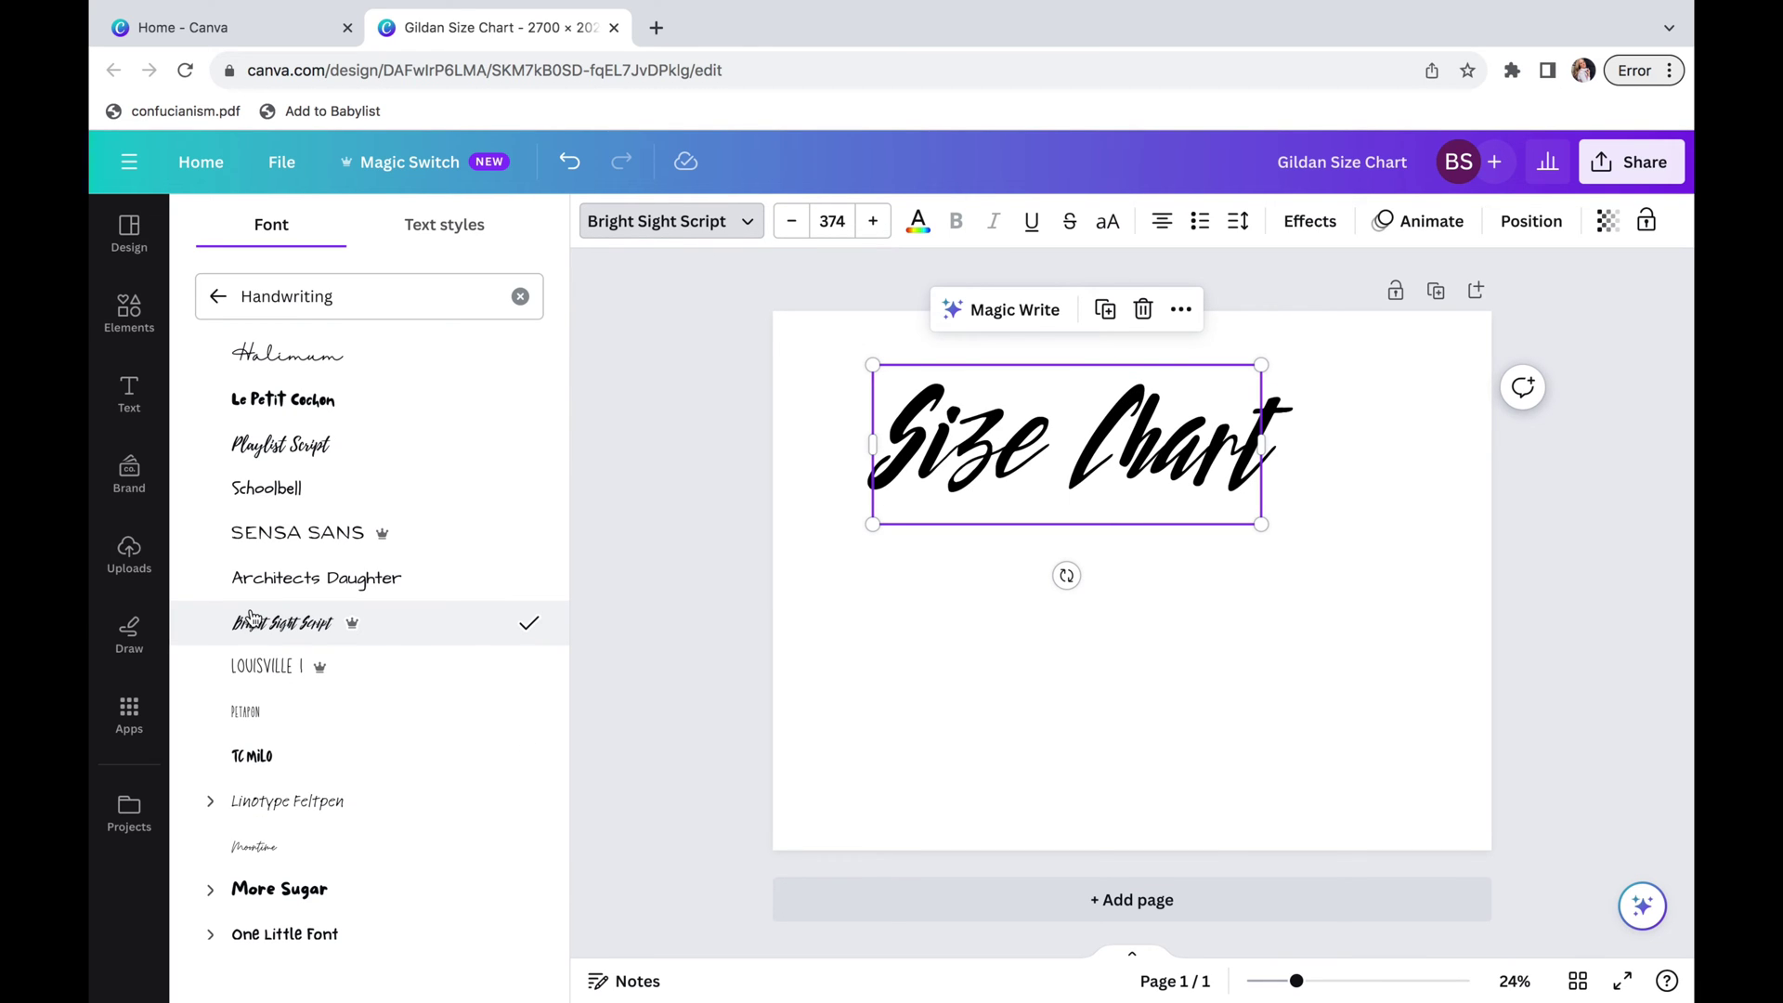
{"action": "key", "text": "ctrl+z"}
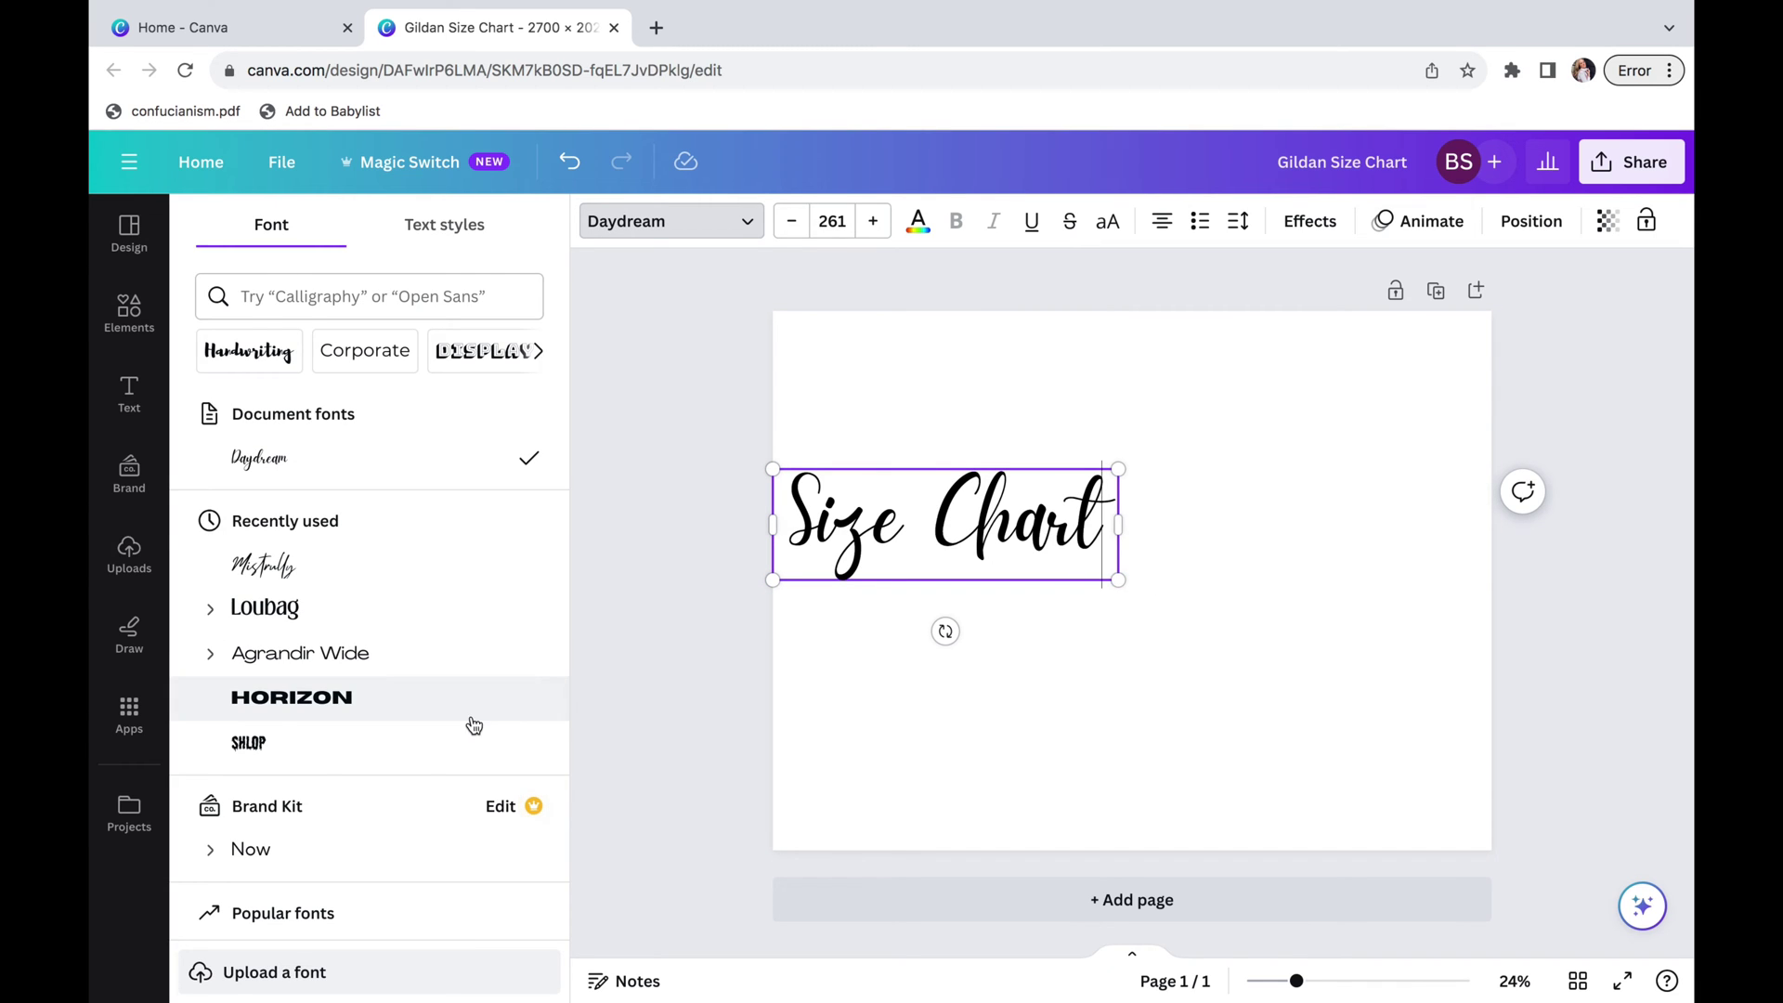
{"action": "left_click", "coordinate": [340, 619]}
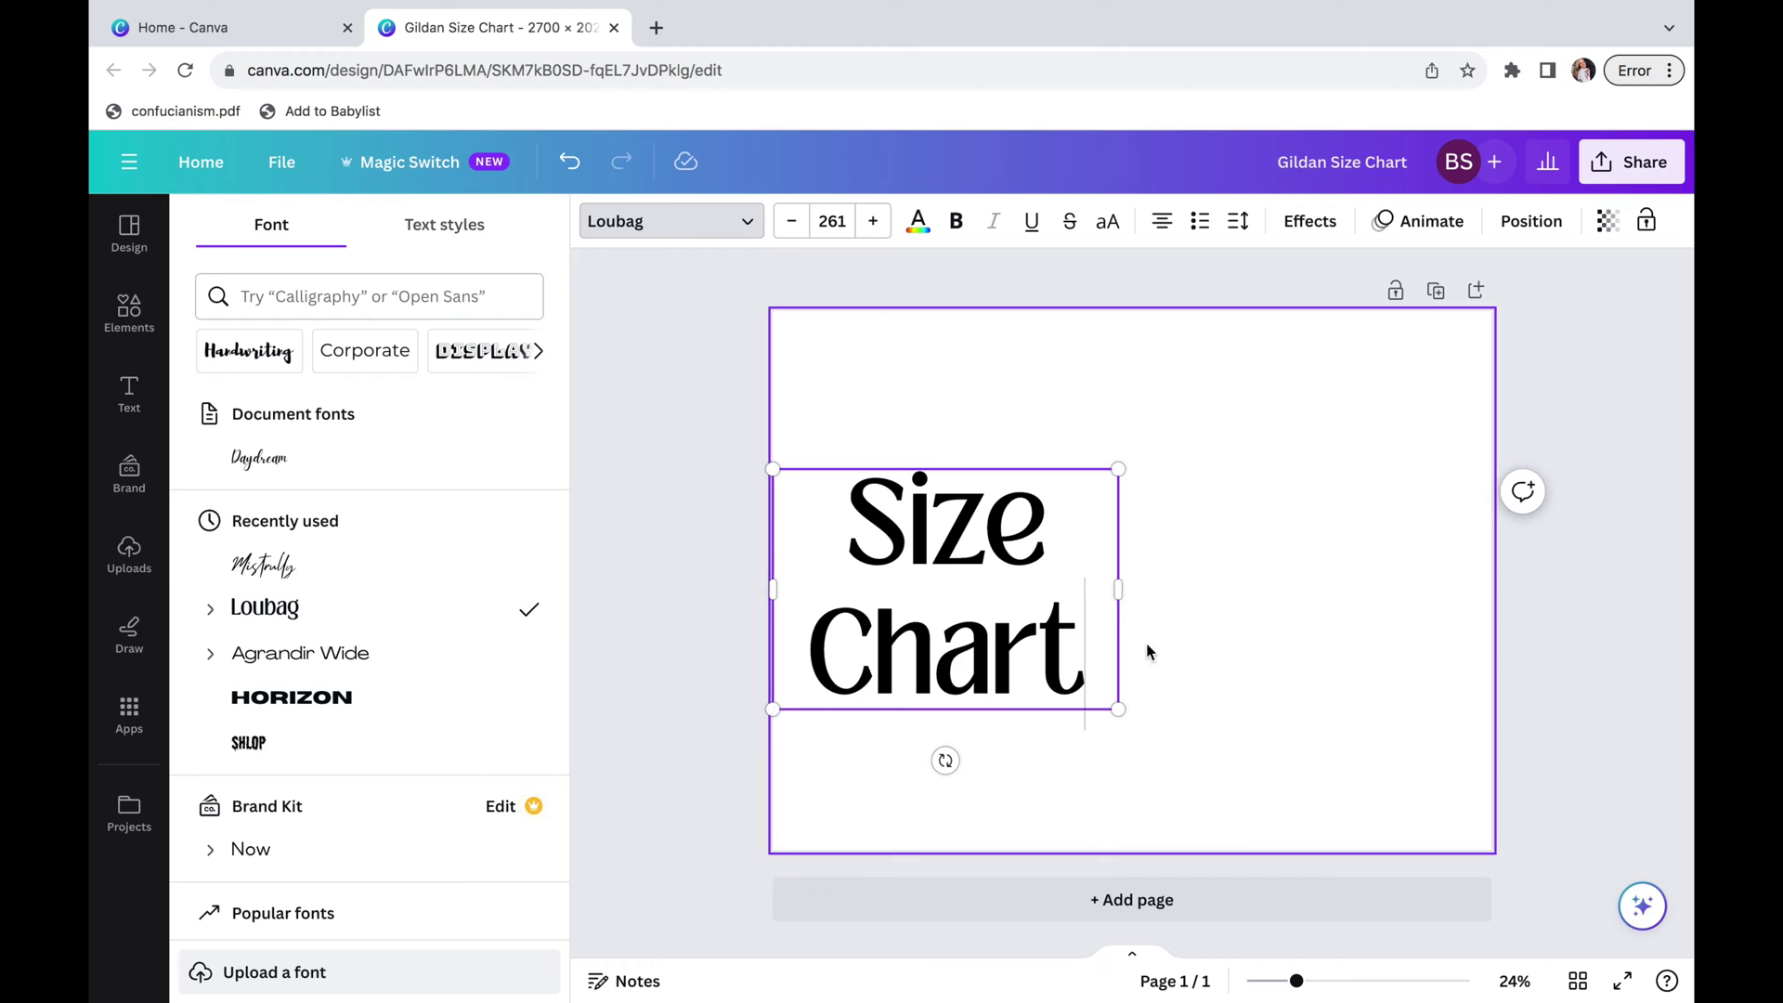
{"action": "left_click_drag", "start_coordinate": [1118, 589], "coordinate": [1334, 492]}
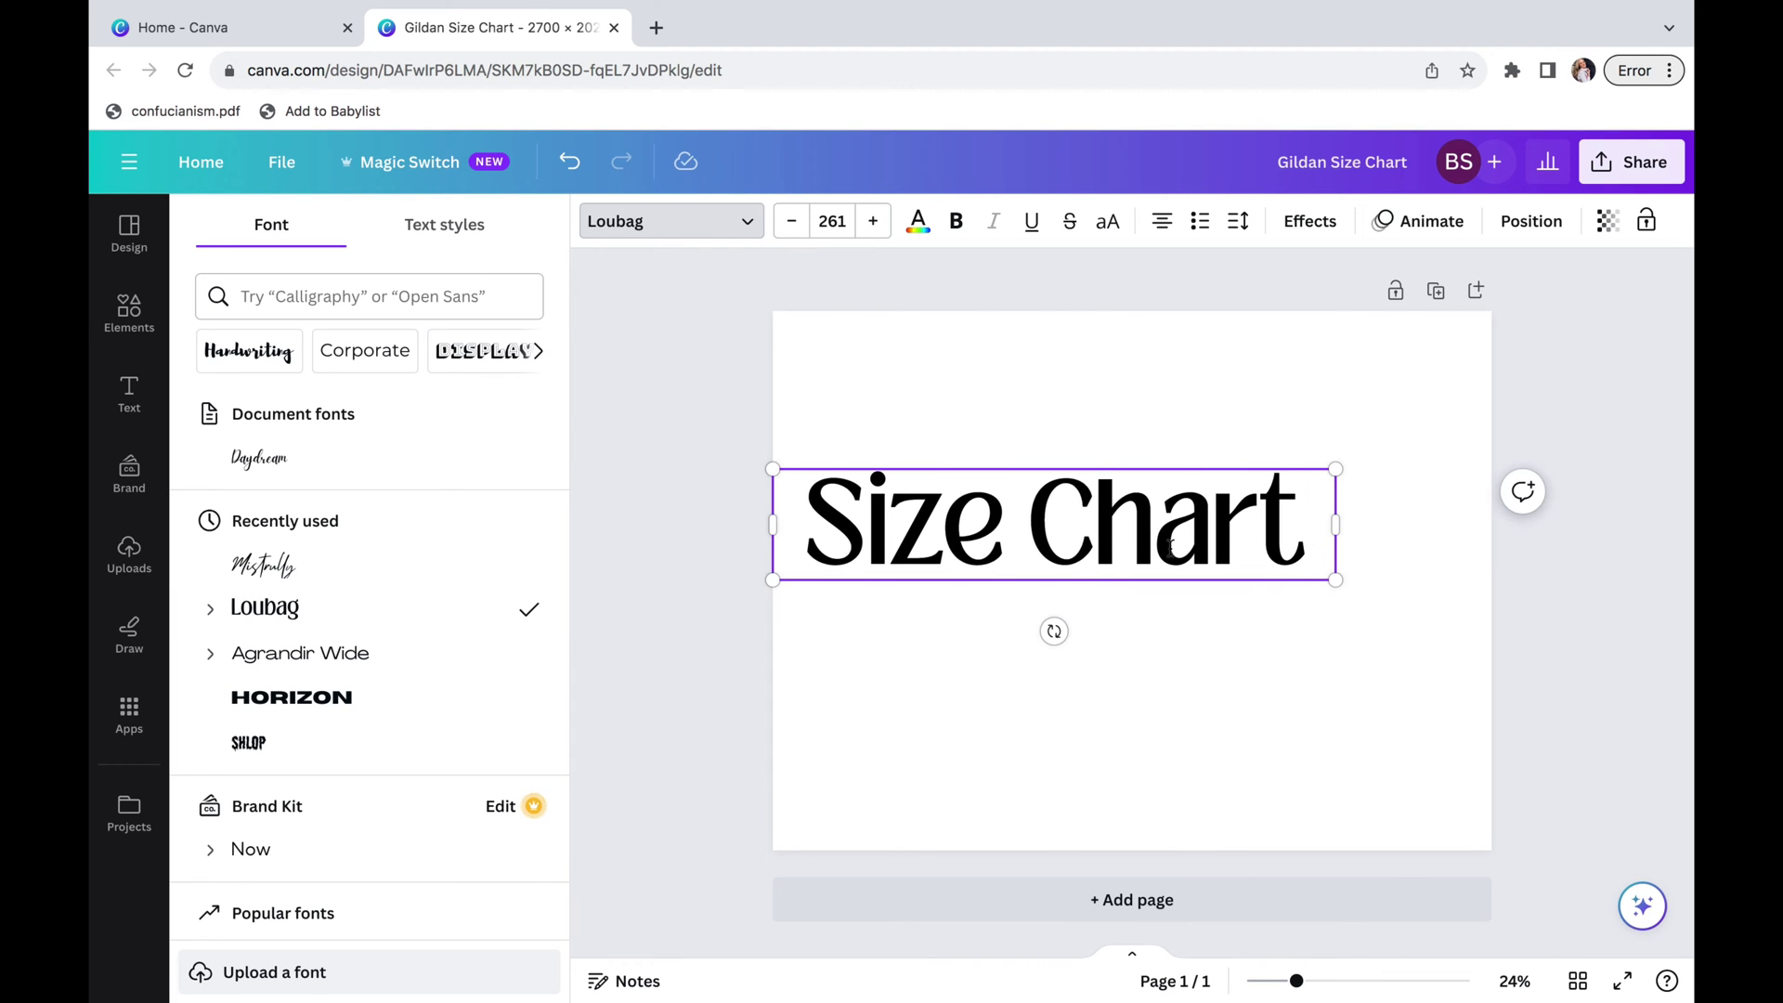
{"action": "left_click", "coordinate": [1218, 426]}
{"action": "left_click_drag", "start_coordinate": [1167, 512], "coordinate": [1238, 411]}
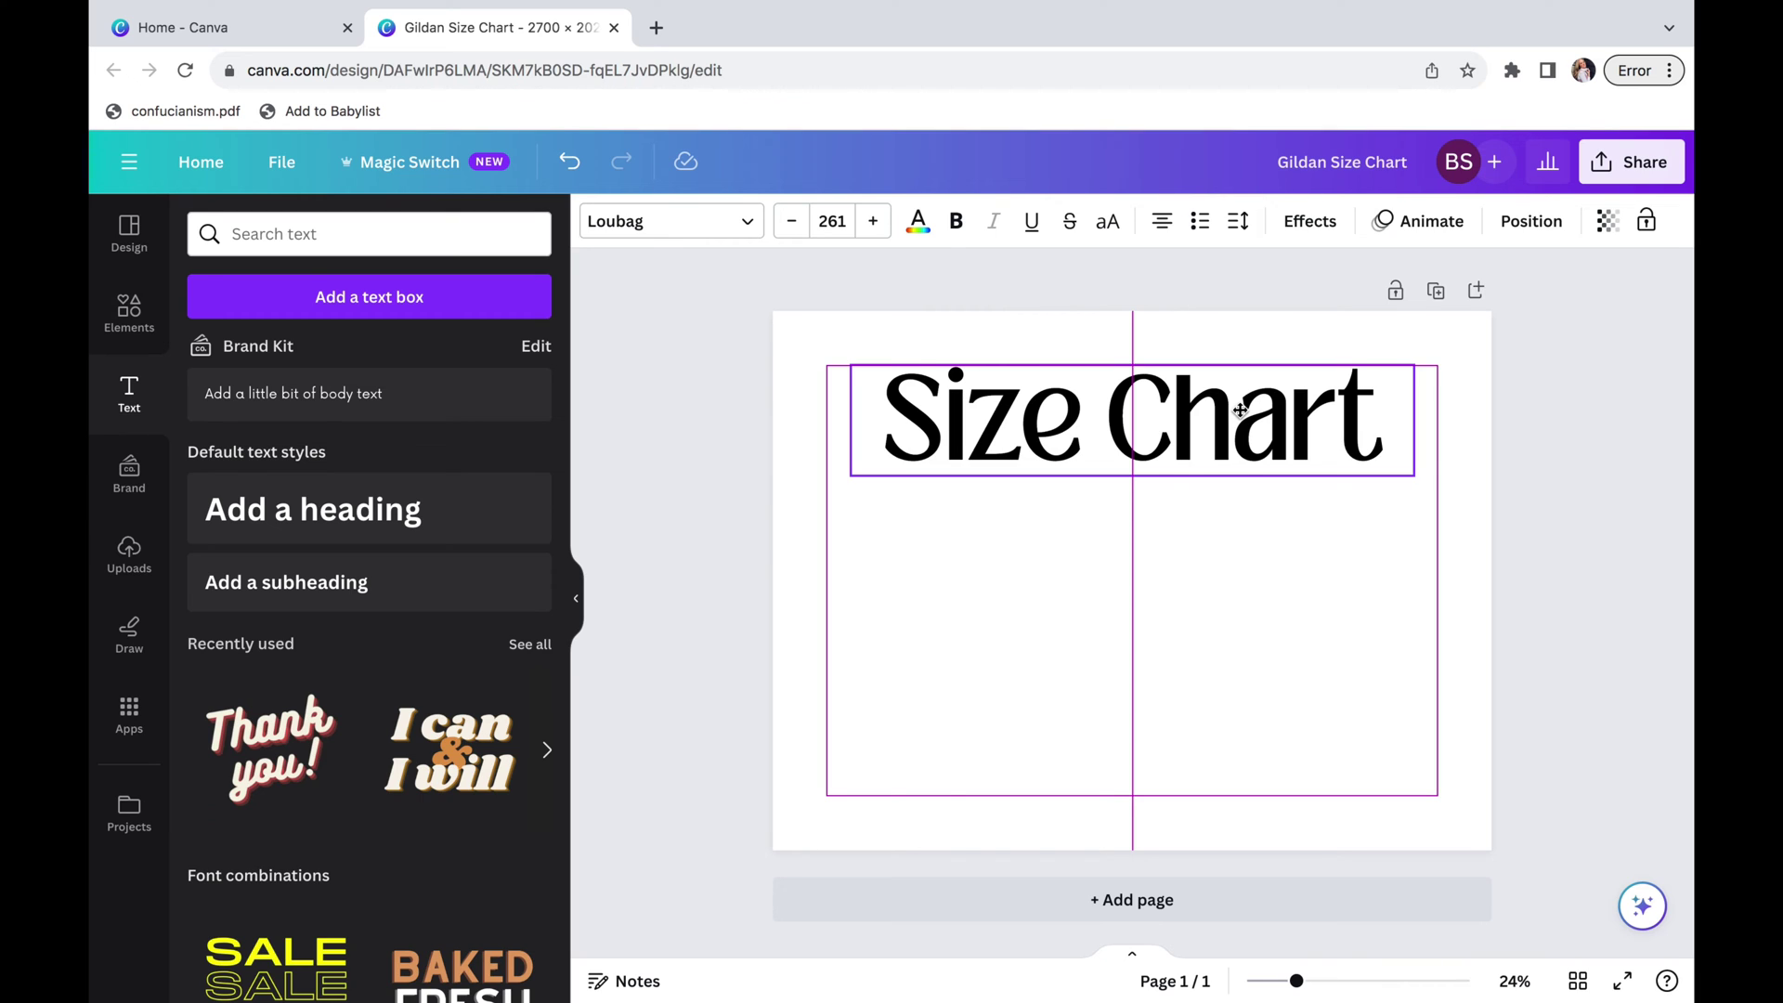
Centre the Size Chart heading near the top of the page
{"action": "left_click_drag", "start_coordinate": [1240, 410], "coordinate": [1235, 415]}
{"action": "left_click", "coordinate": [1568, 520]}
{"action": "left_click", "coordinate": [1547, 461]}
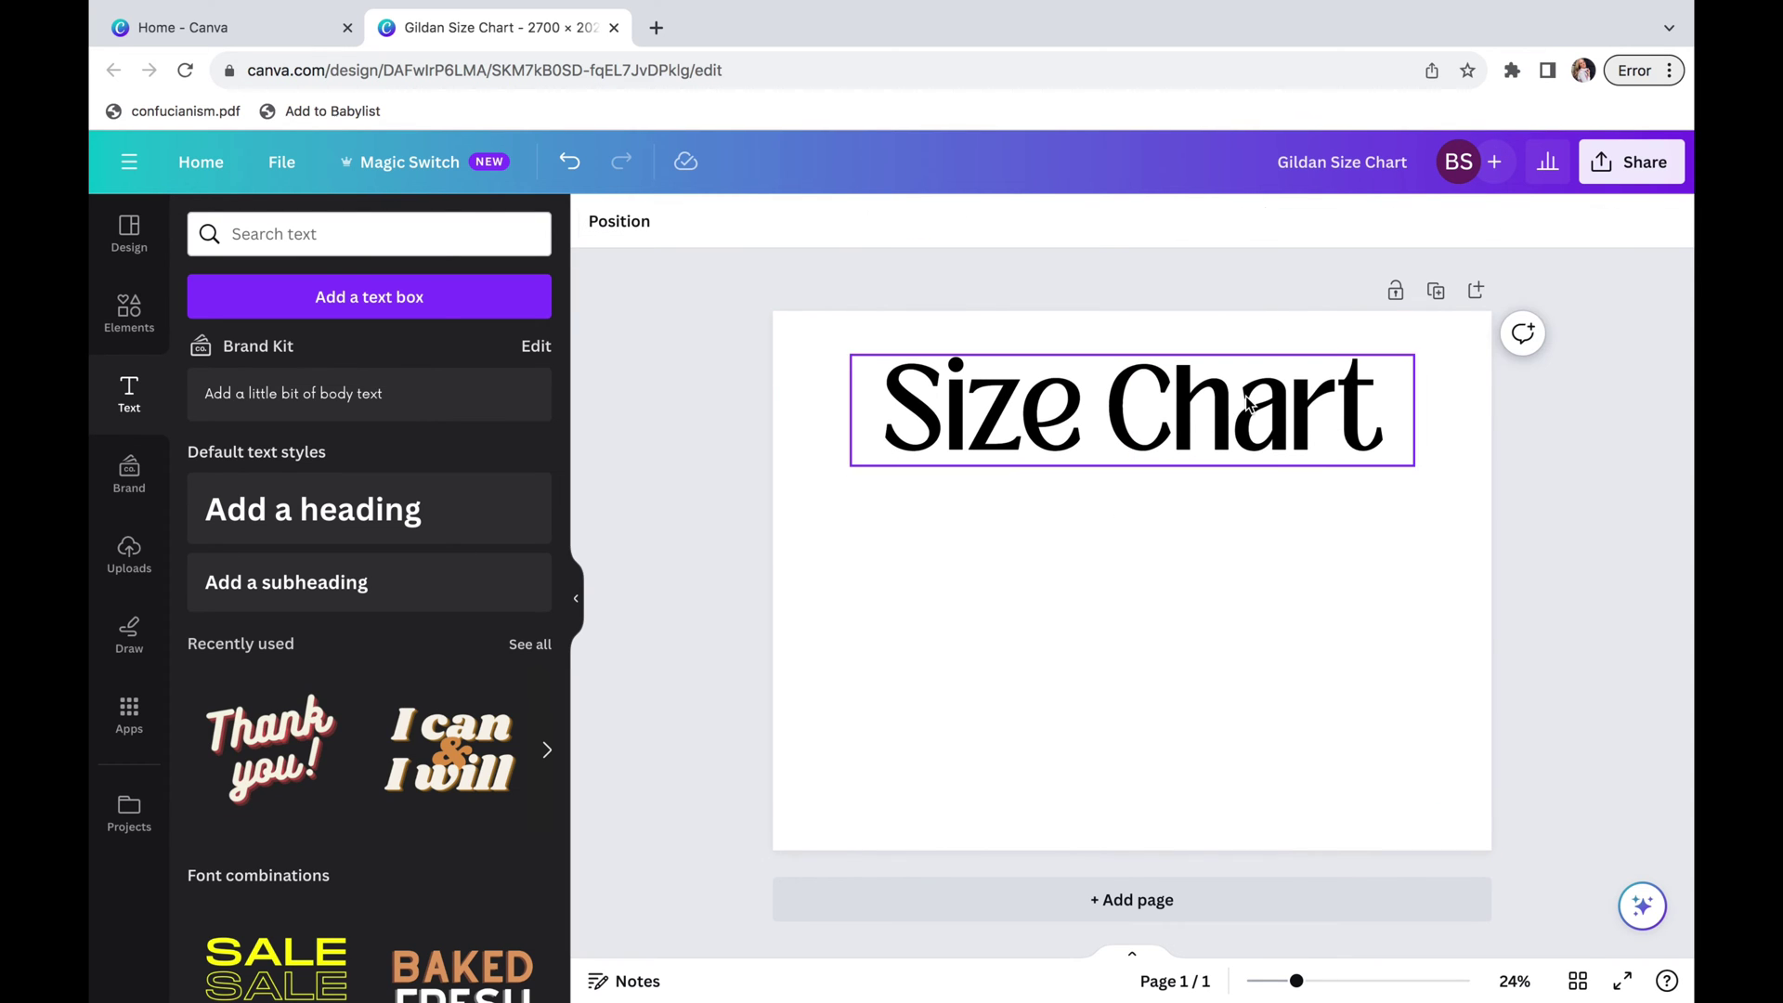
Paste the mauve t-shirt photo onto the page and enlarge it slightly
{"action": "key", "text": "super+v"}
{"action": "left_click_drag", "start_coordinate": [1402, 511], "coordinate": [1437, 460]}
{"action": "left_click_drag", "start_coordinate": [1343, 589], "coordinate": [1352, 592]}
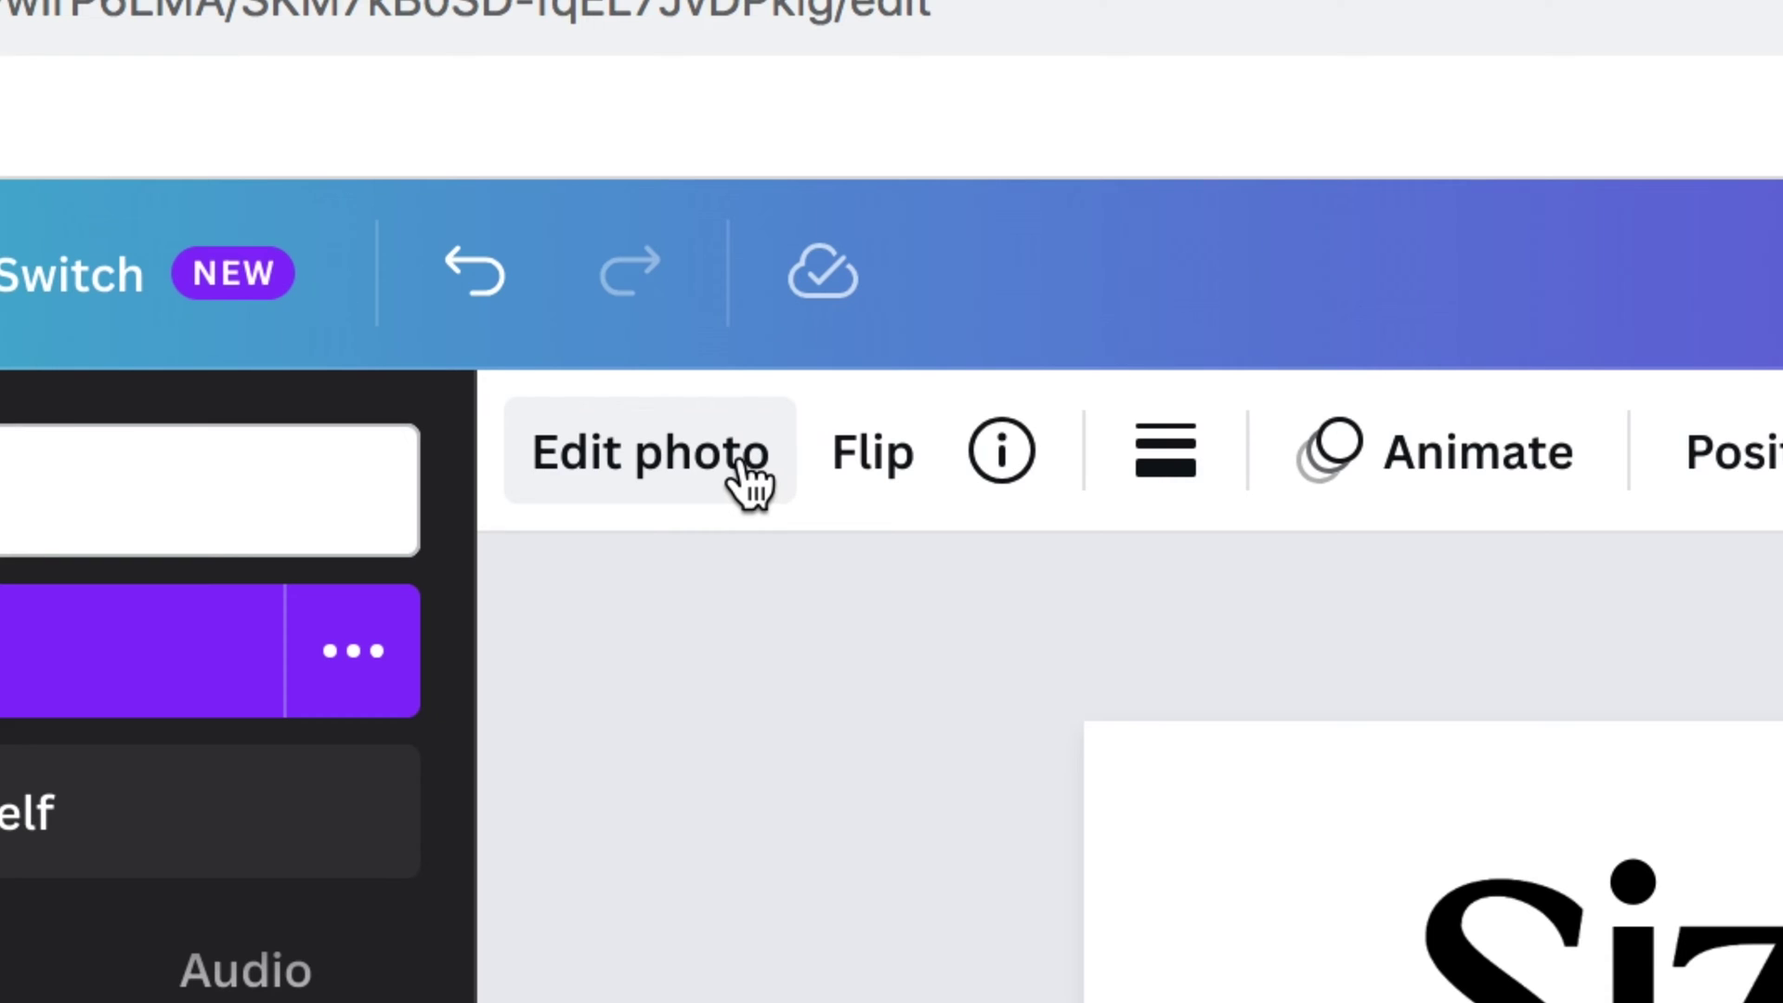
Remove the shirt photo's background with BG Remover and crop off its top
{"action": "left_click", "coordinate": [656, 227]}
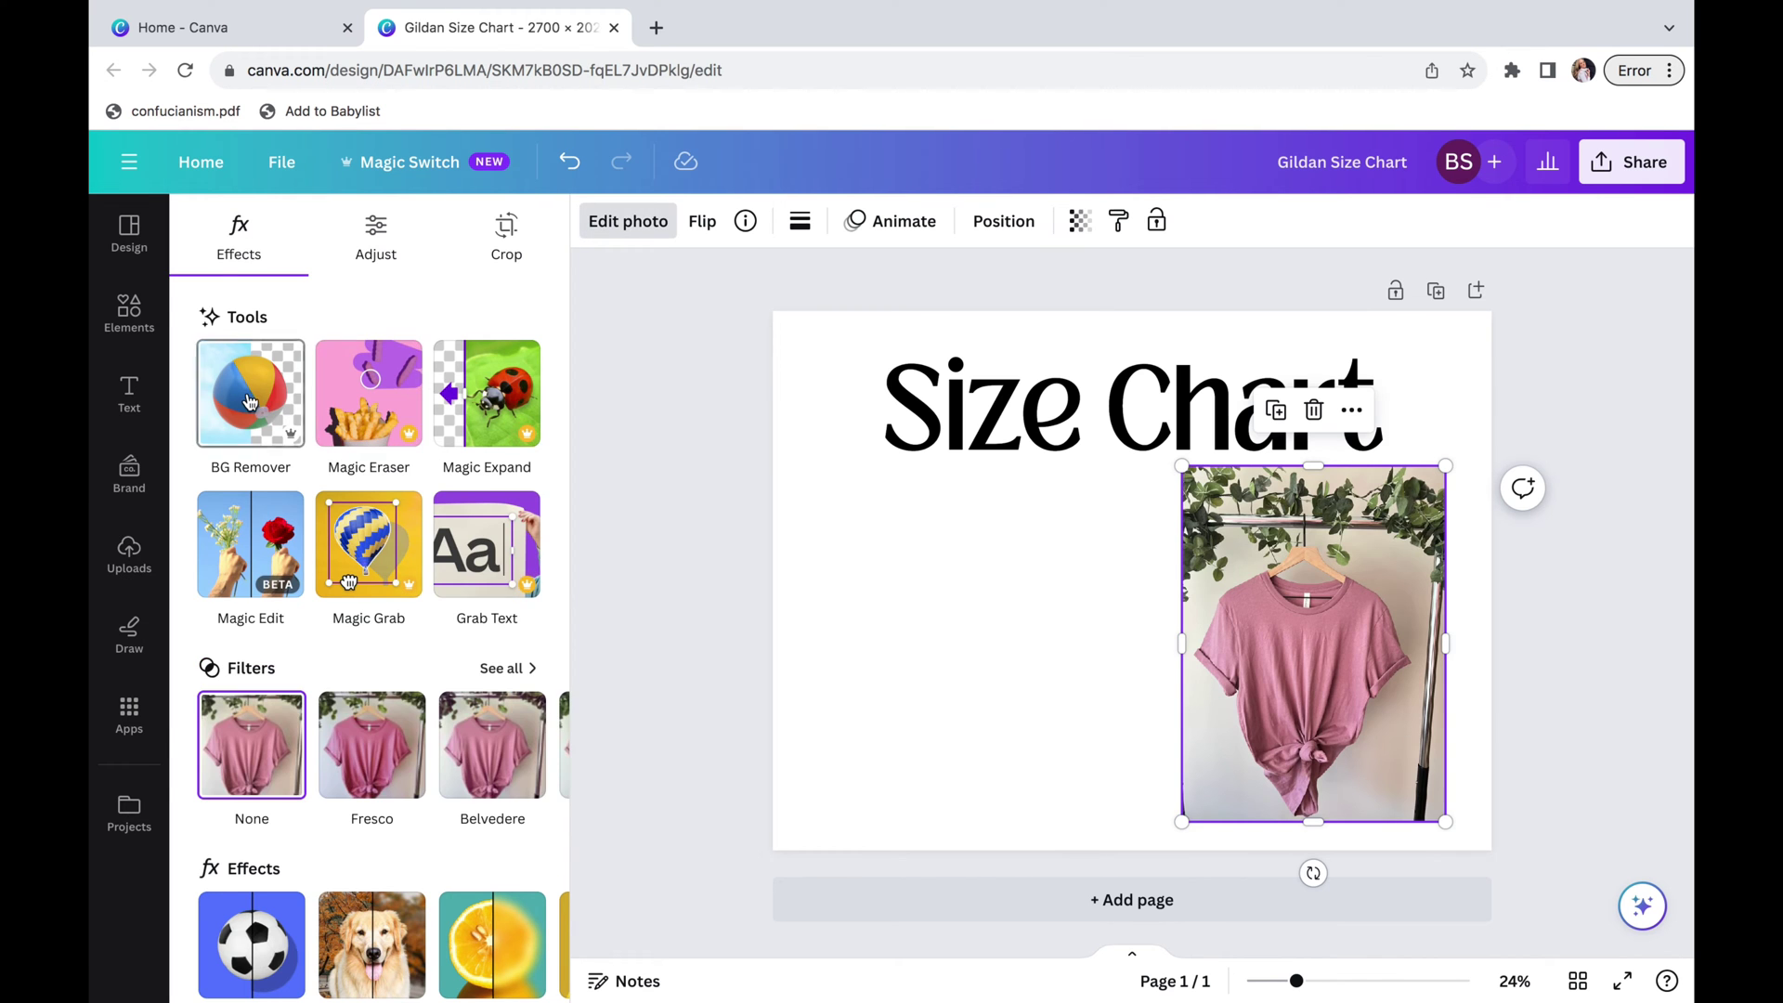
{"action": "left_click", "coordinate": [241, 389]}
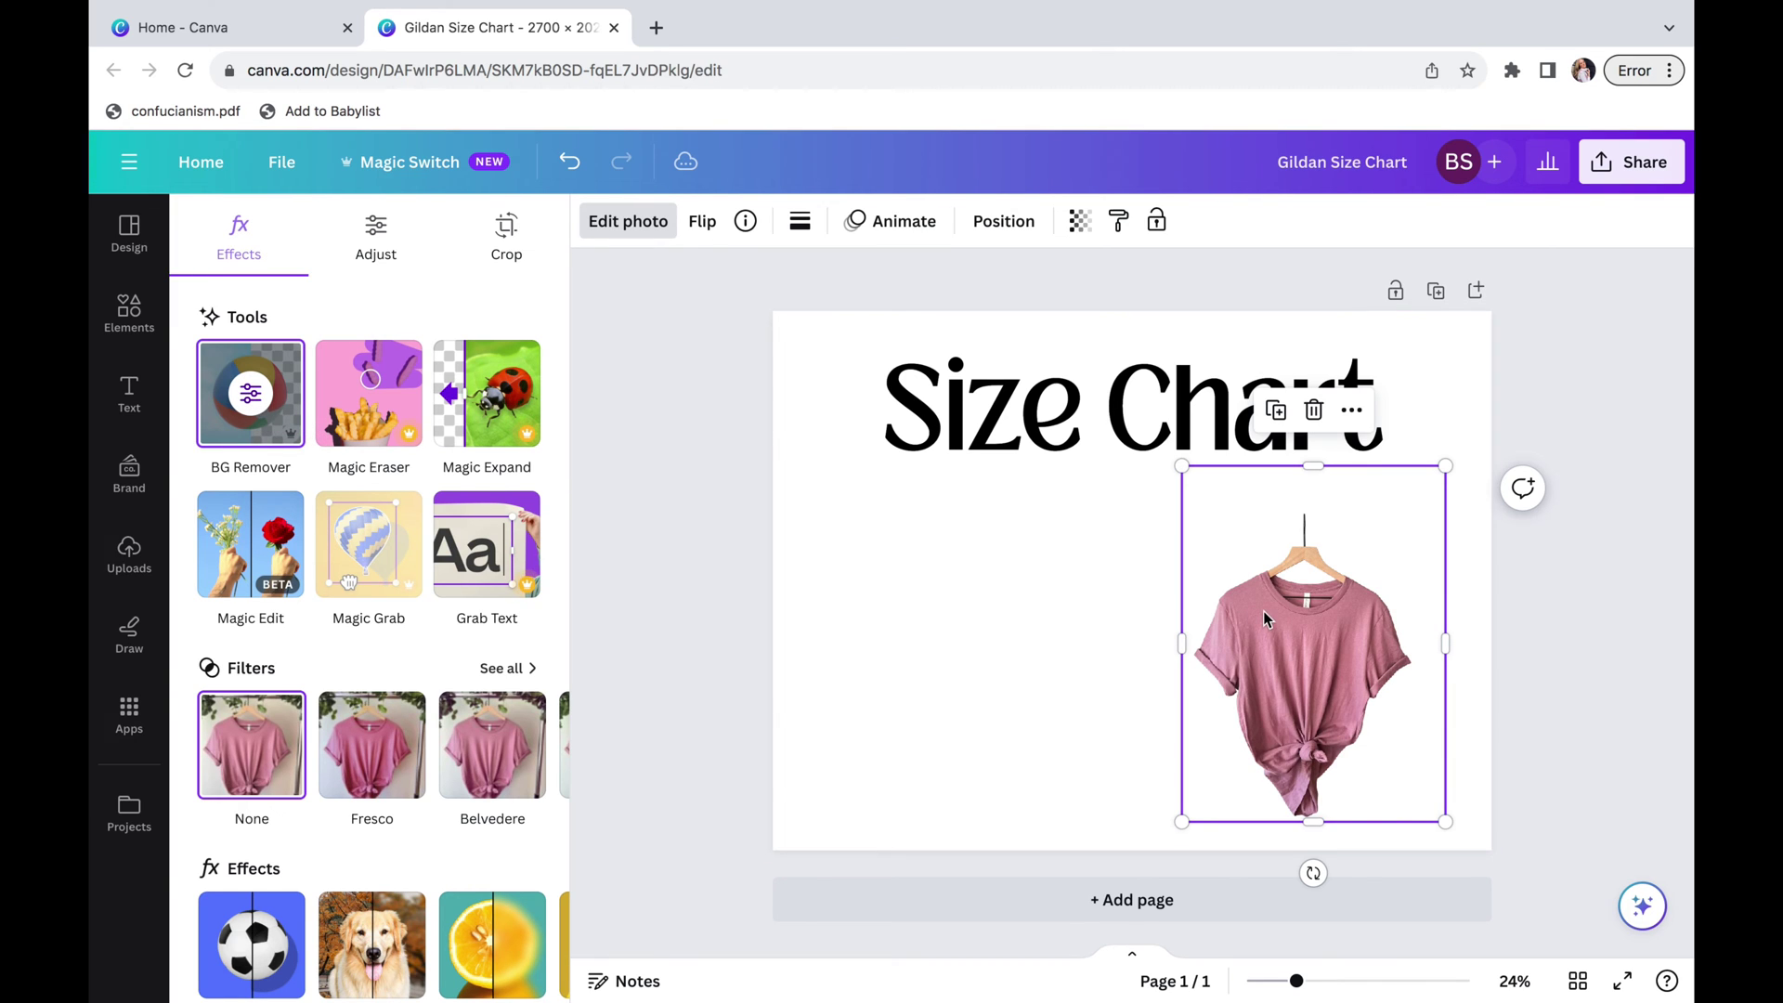
{"action": "left_click_drag", "start_coordinate": [1262, 609], "coordinate": [1258, 574]}
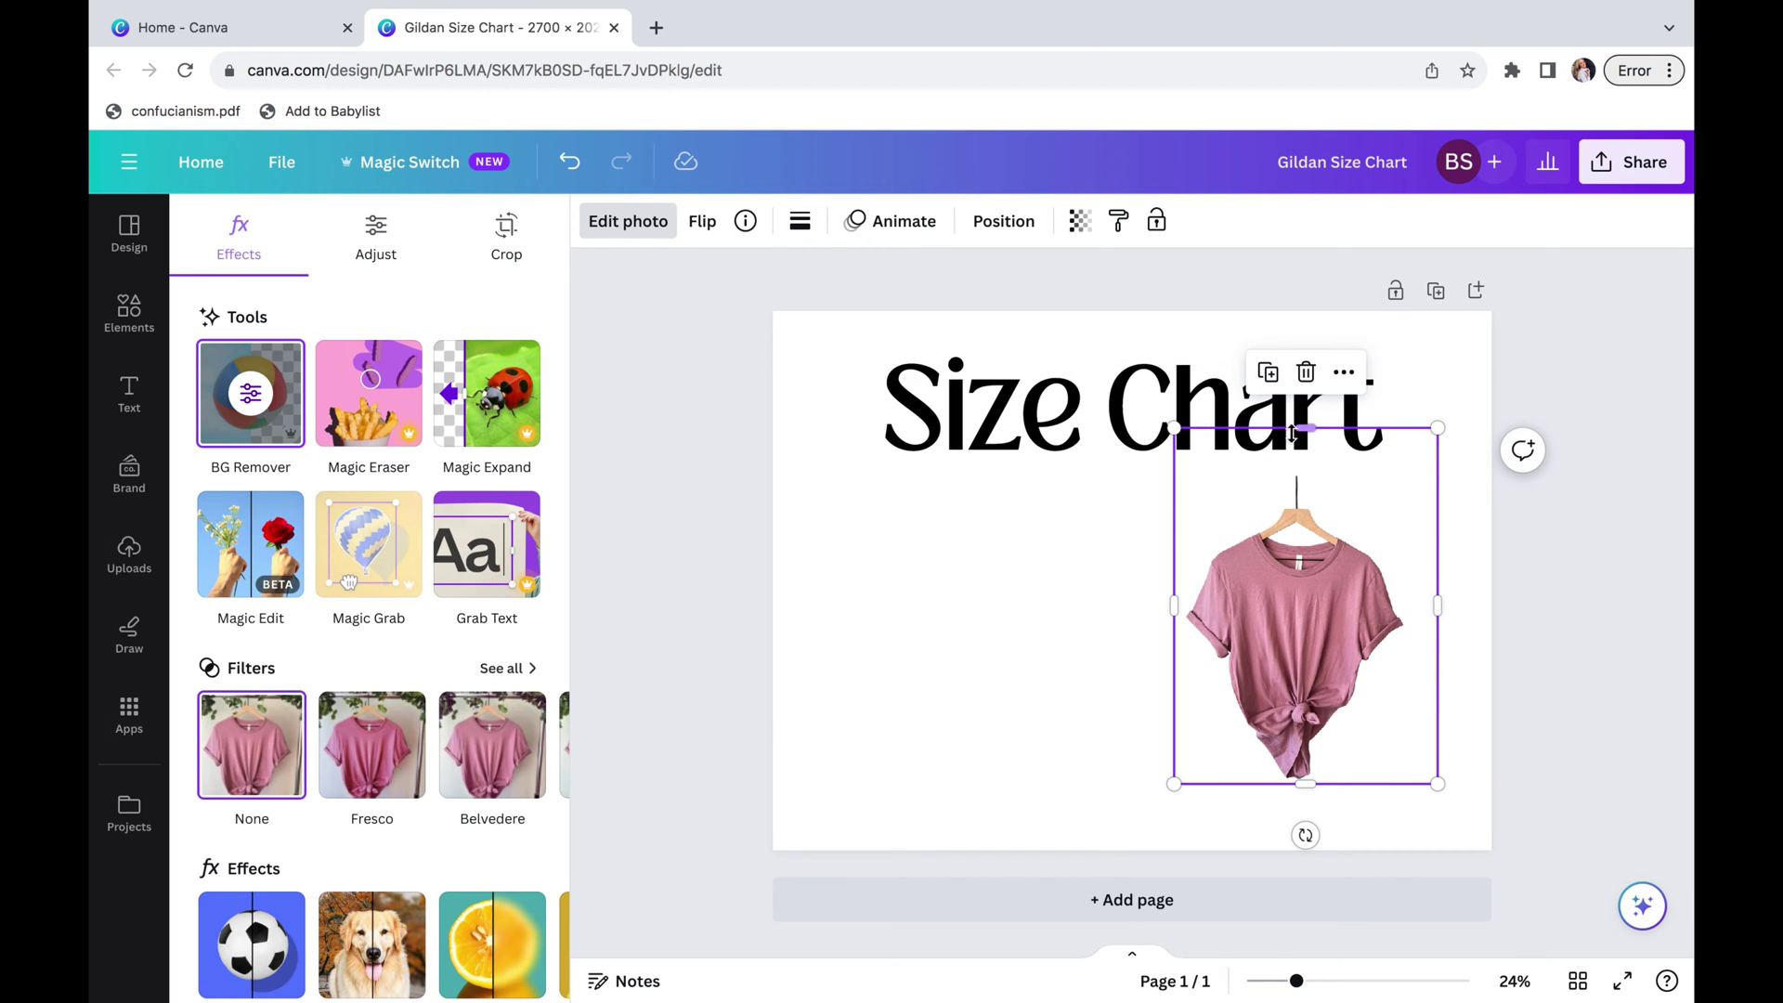
{"action": "left_click_drag", "start_coordinate": [1299, 429], "coordinate": [1305, 497]}
{"action": "left_click", "coordinate": [1501, 431]}
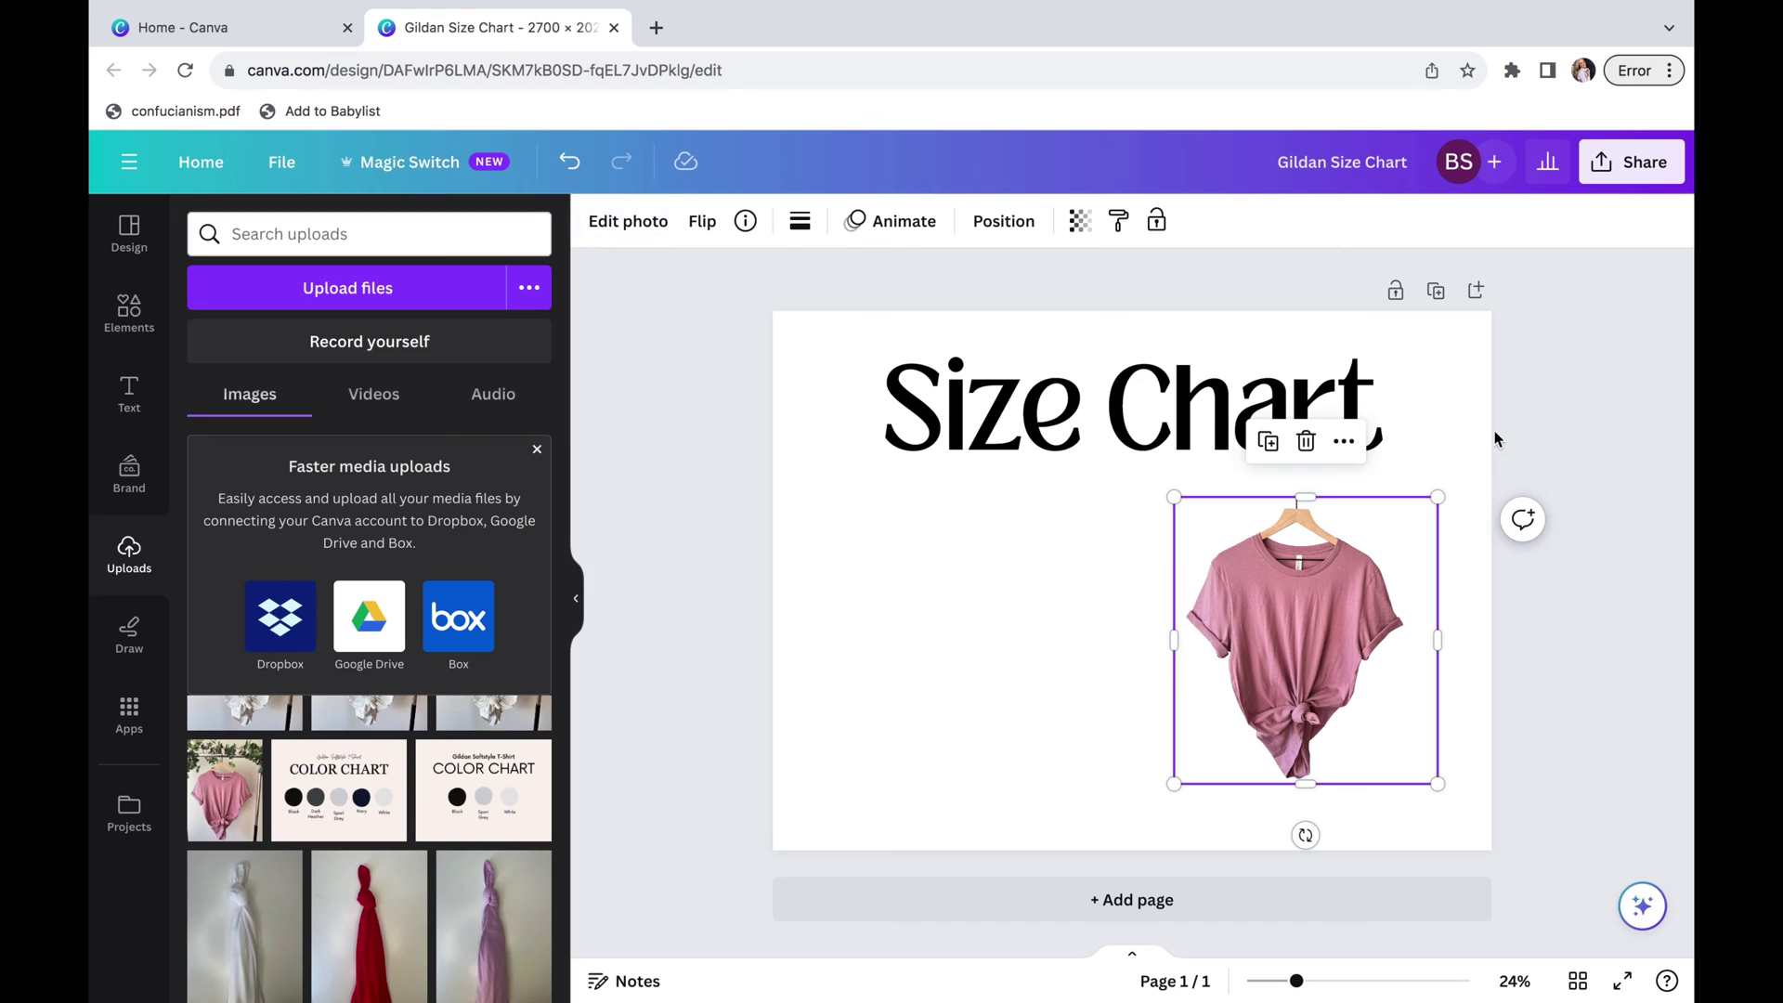
Resize the shirt photo and place it on the right, just beneath the heading
{"action": "left_click", "coordinate": [1352, 656]}
{"action": "left_click_drag", "start_coordinate": [1351, 655], "coordinate": [1345, 646]}
{"action": "left_click_drag", "start_coordinate": [1433, 773], "coordinate": [1507, 856]}
{"action": "left_click_drag", "start_coordinate": [1355, 753], "coordinate": [1347, 736]}
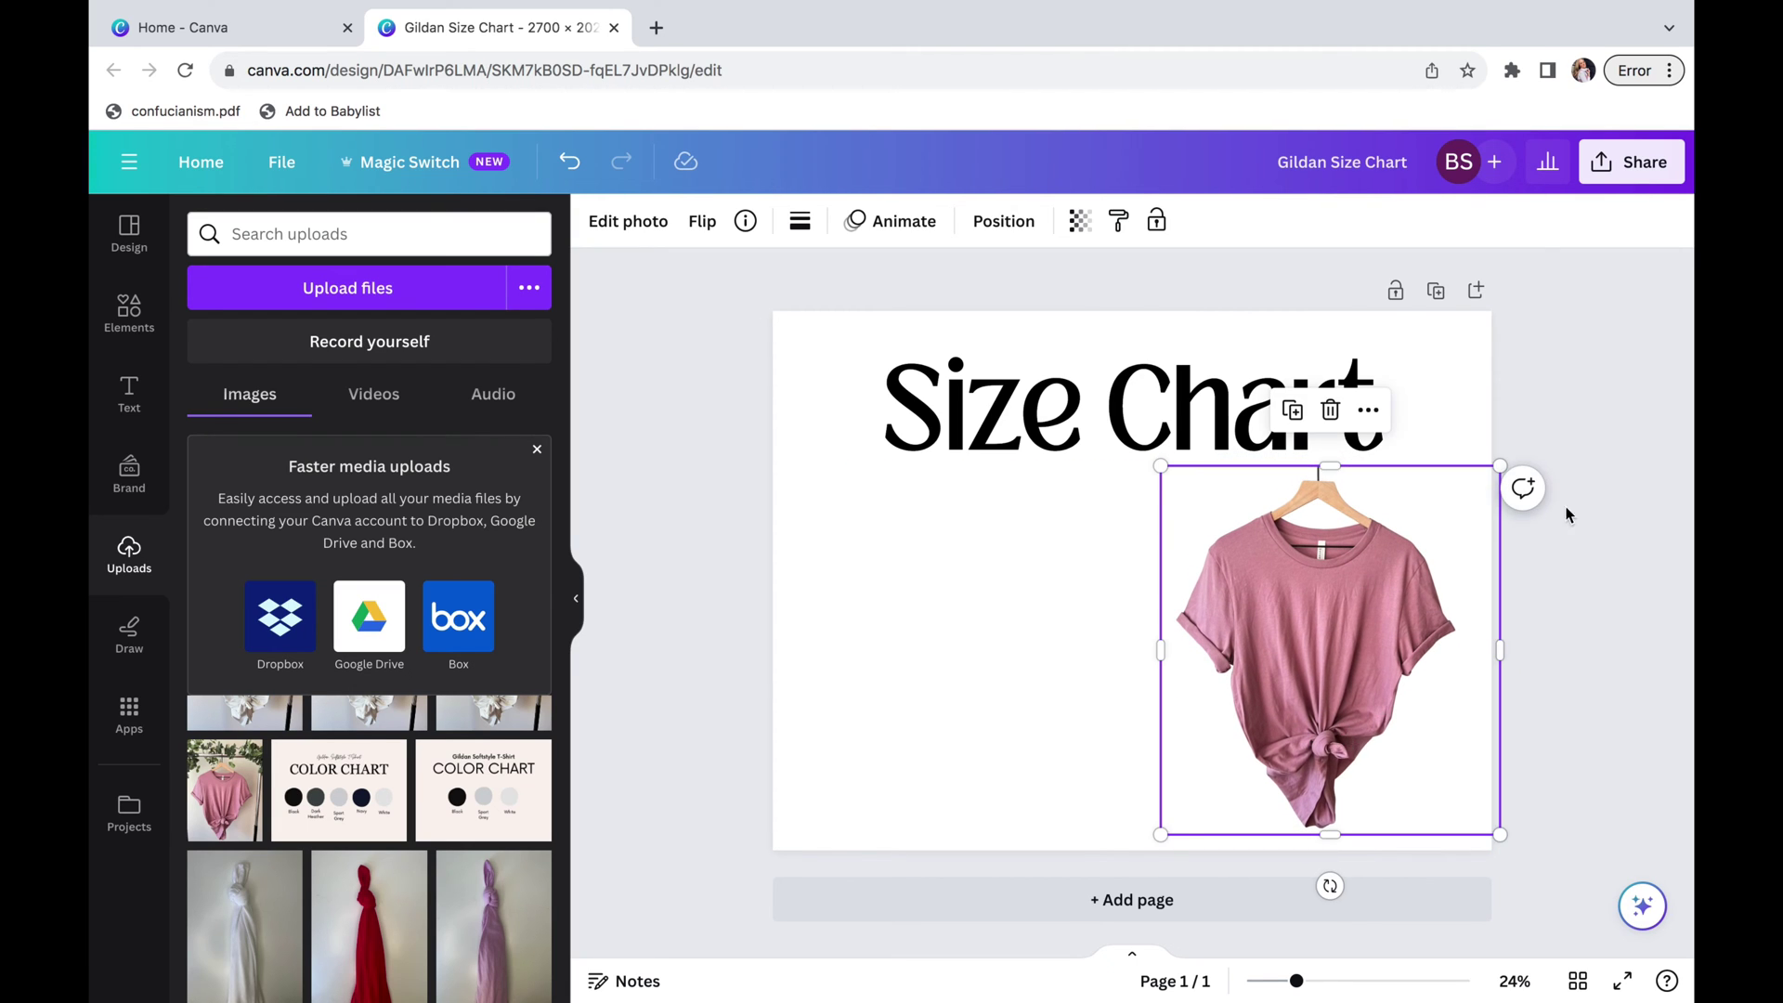
{"action": "left_click", "coordinate": [1568, 394]}
{"action": "left_click", "coordinate": [1430, 495]}
{"action": "left_click", "coordinate": [1387, 484]}
{"action": "left_click_drag", "start_coordinate": [1163, 835], "coordinate": [1198, 796]}
{"action": "left_click_drag", "start_coordinate": [1300, 679], "coordinate": [1278, 673]}
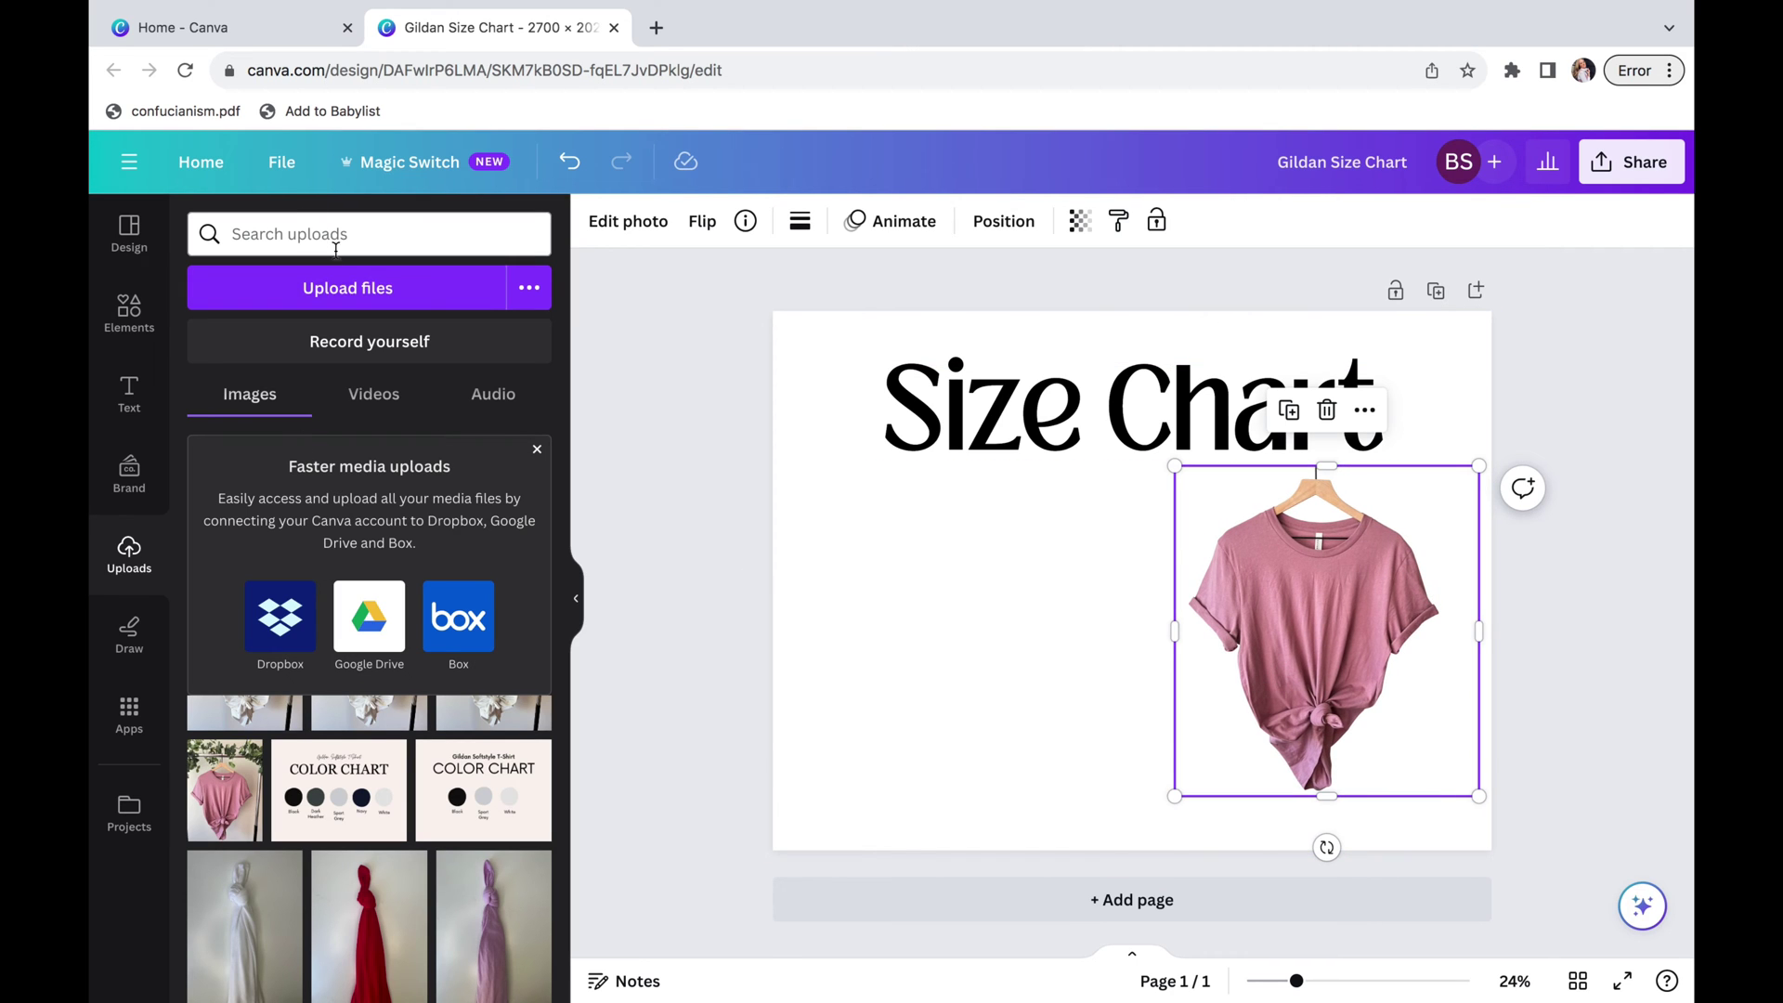
Add a text box reading 'The Shirt is in the color mauve'
{"action": "left_click", "coordinate": [139, 423]}
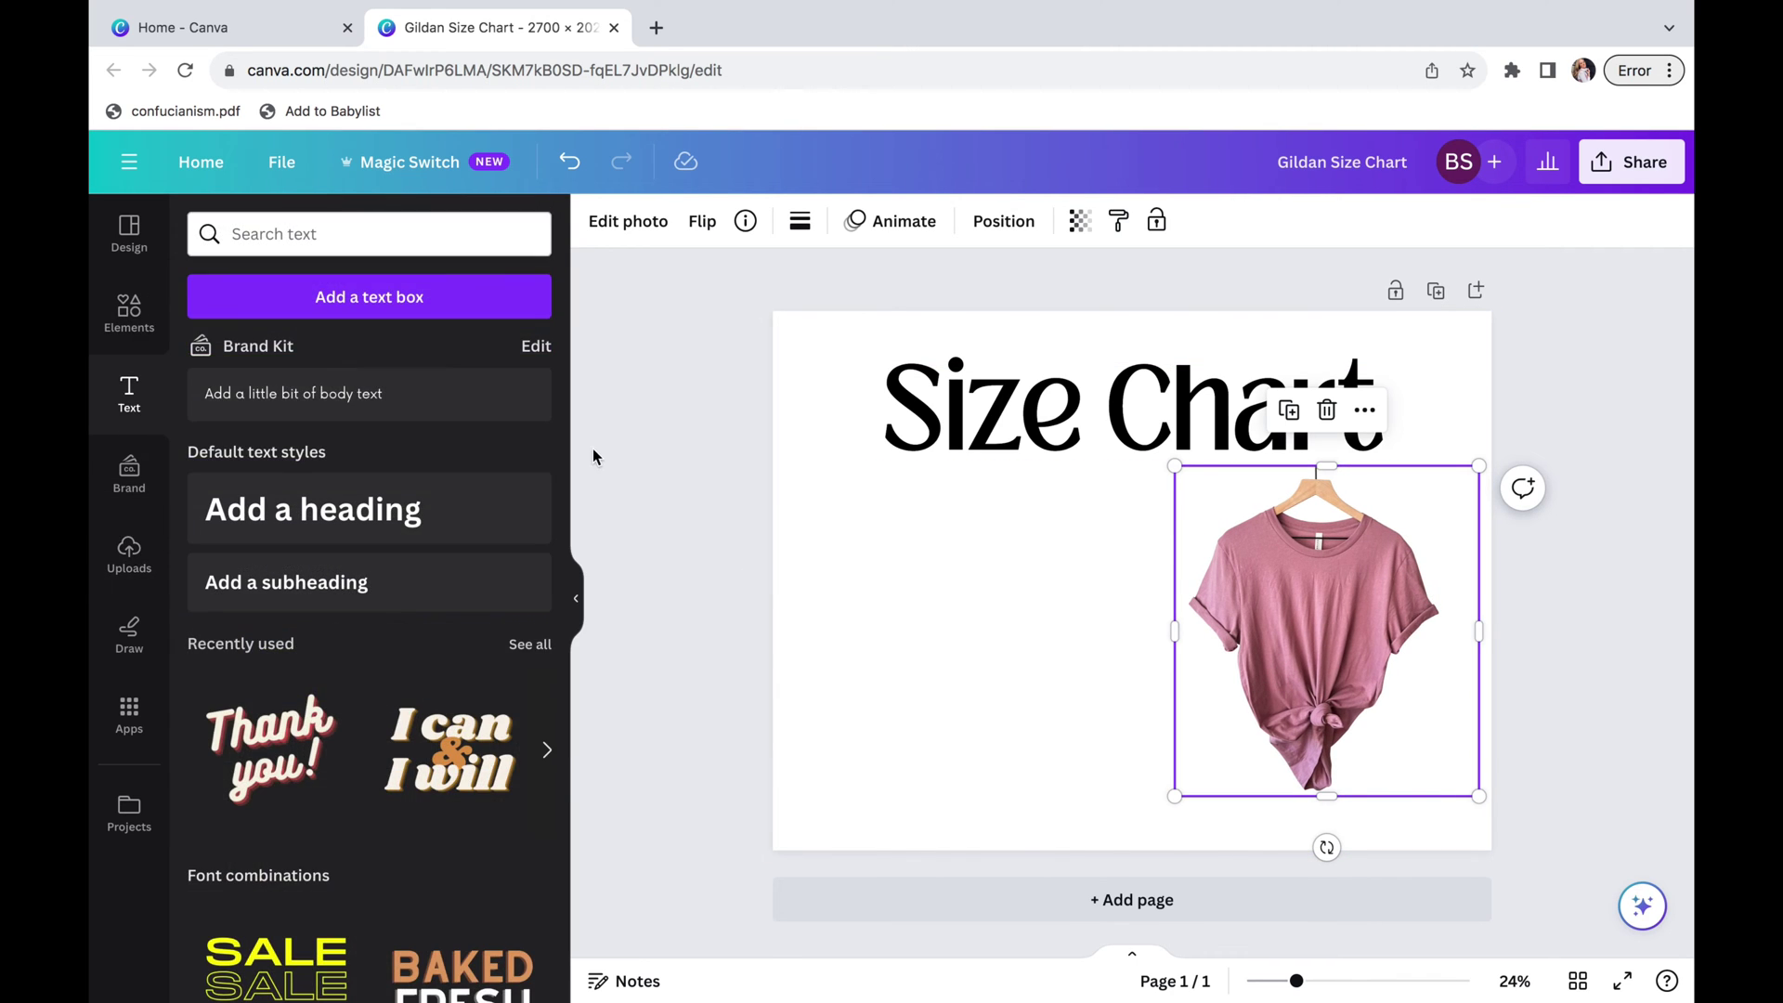
{"action": "left_click", "coordinate": [394, 305]}
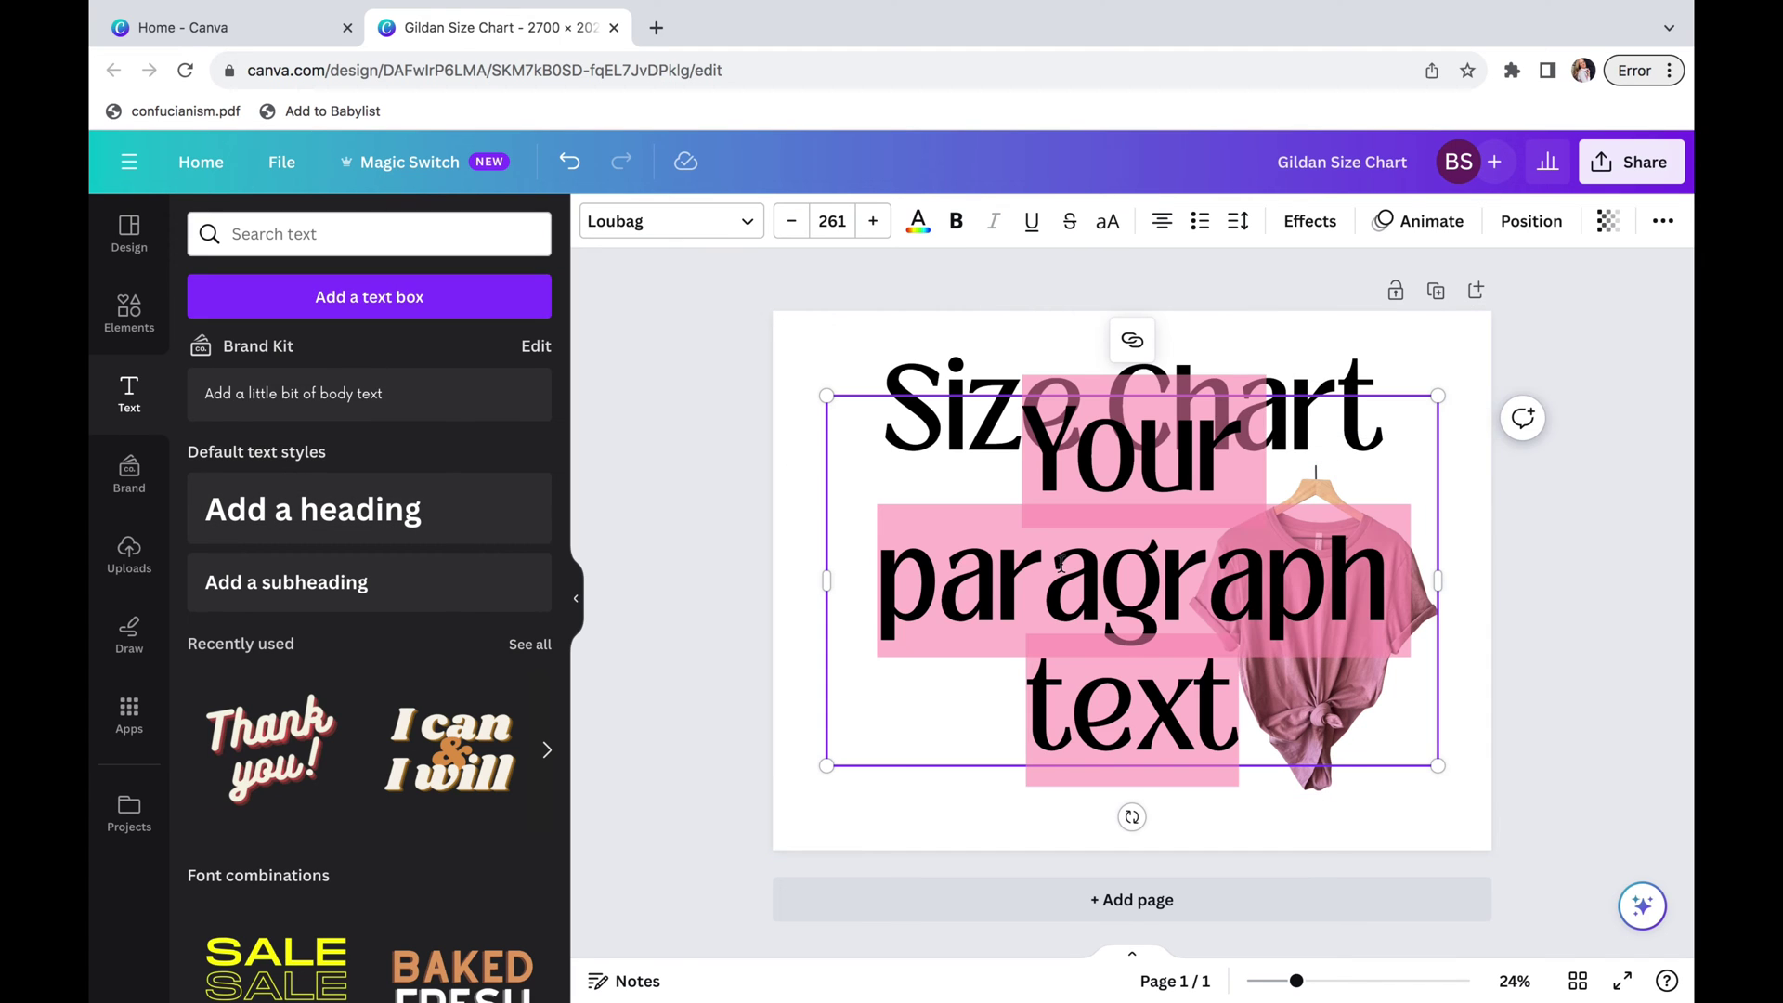
{"action": "type", "text": "The Shirt"}
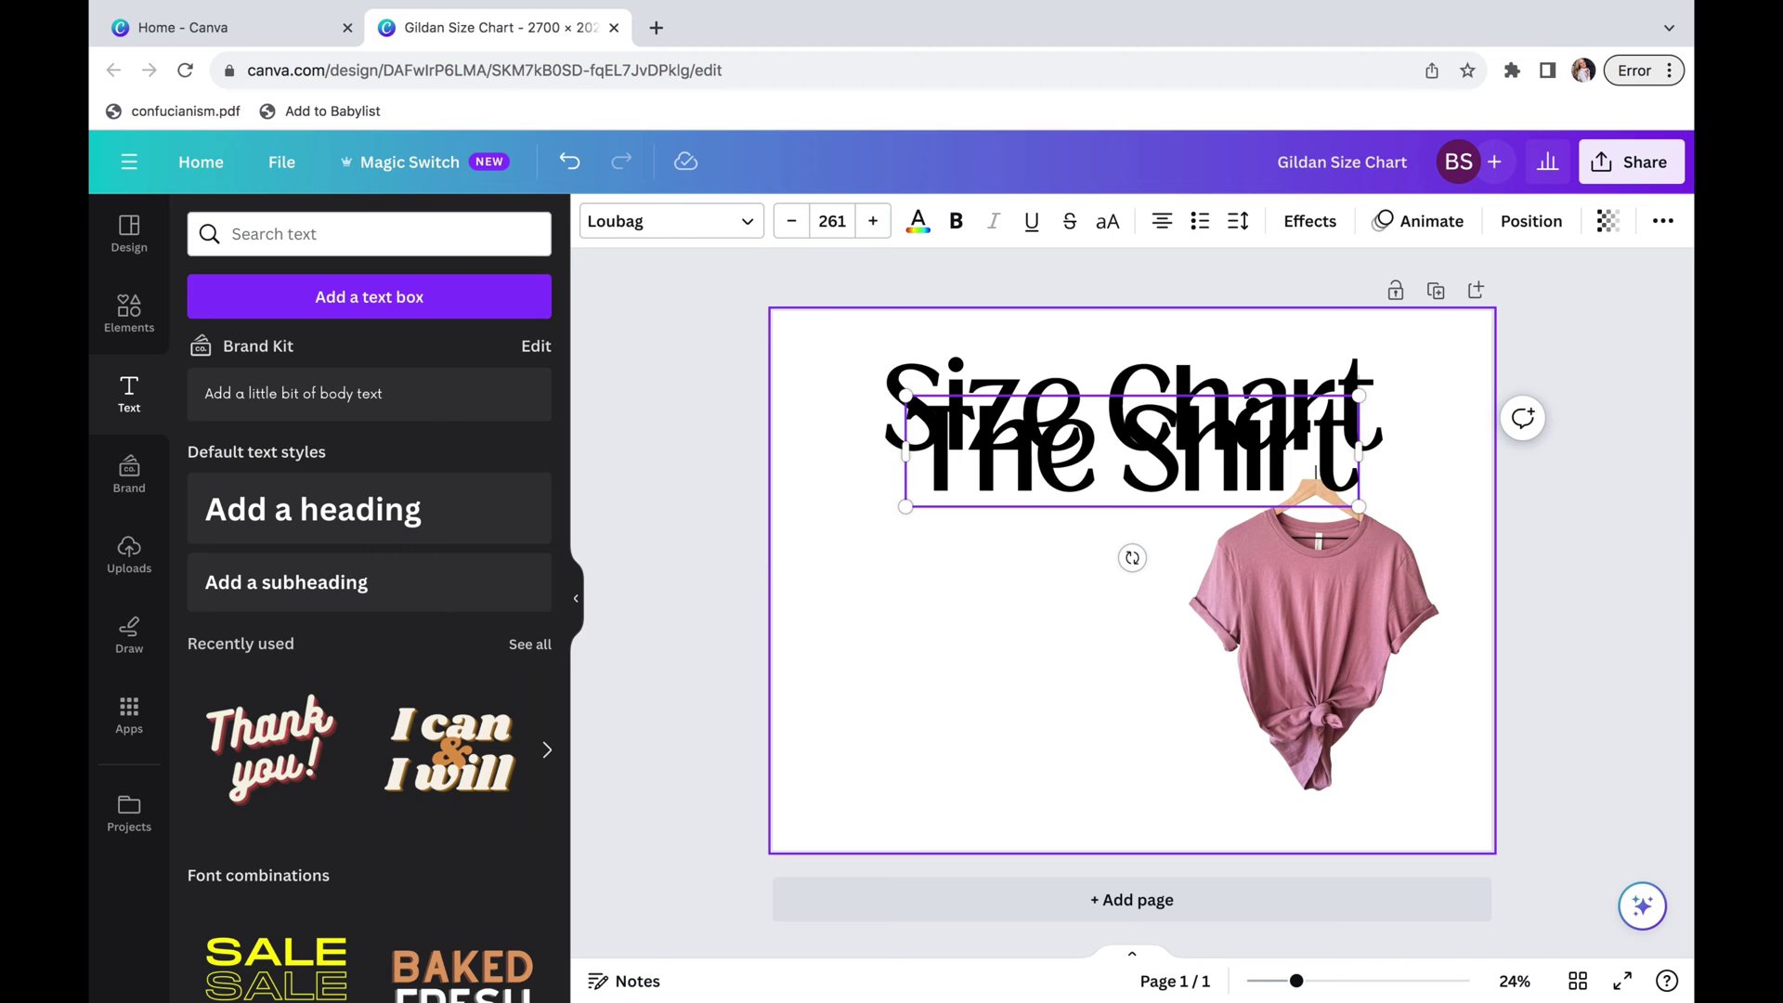
{"action": "type", "text": " is in the color M"}
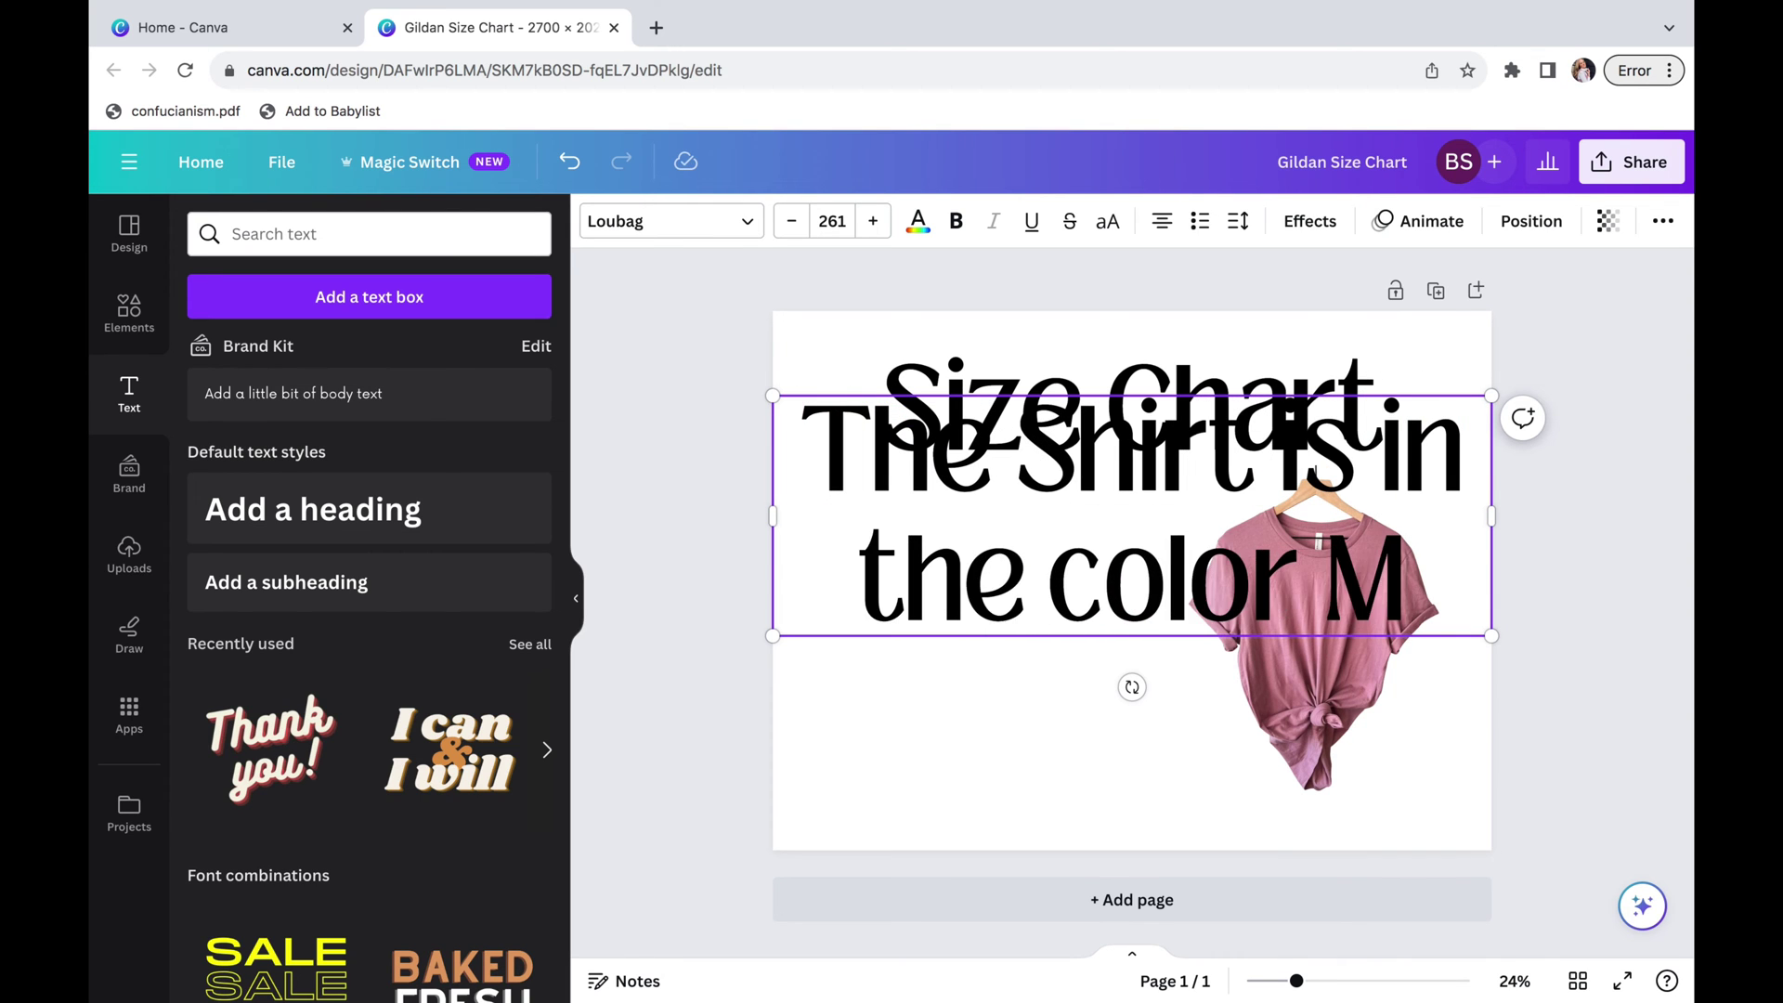
{"action": "key", "text": "BackSpace"}
{"action": "type", "text": "mauve"}
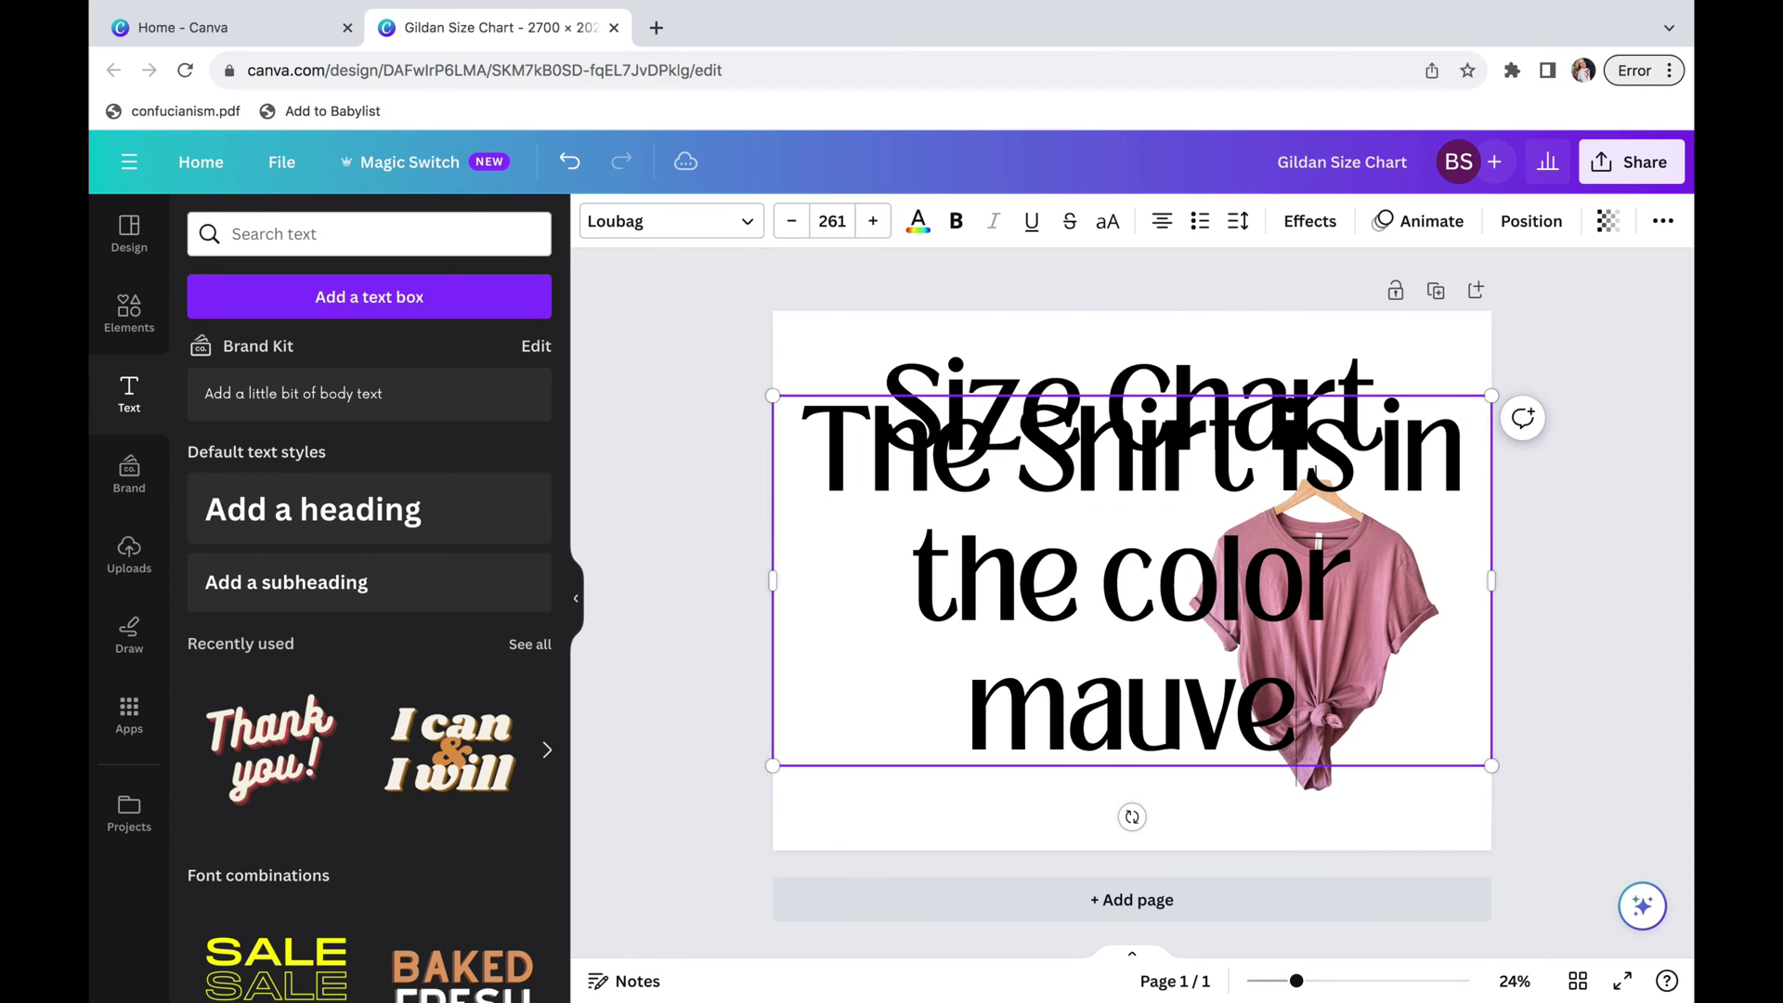
Shrink the caption onto one line, place it under the shirt, and lowercase 'shirt'
{"action": "left_click_drag", "start_coordinate": [1491, 404], "coordinate": [1103, 595]}
{"action": "left_click_drag", "start_coordinate": [1109, 680], "coordinate": [975, 754]}
{"action": "left_click_drag", "start_coordinate": [891, 698], "coordinate": [1337, 873]}
{"action": "left_click", "coordinate": [1534, 411]}
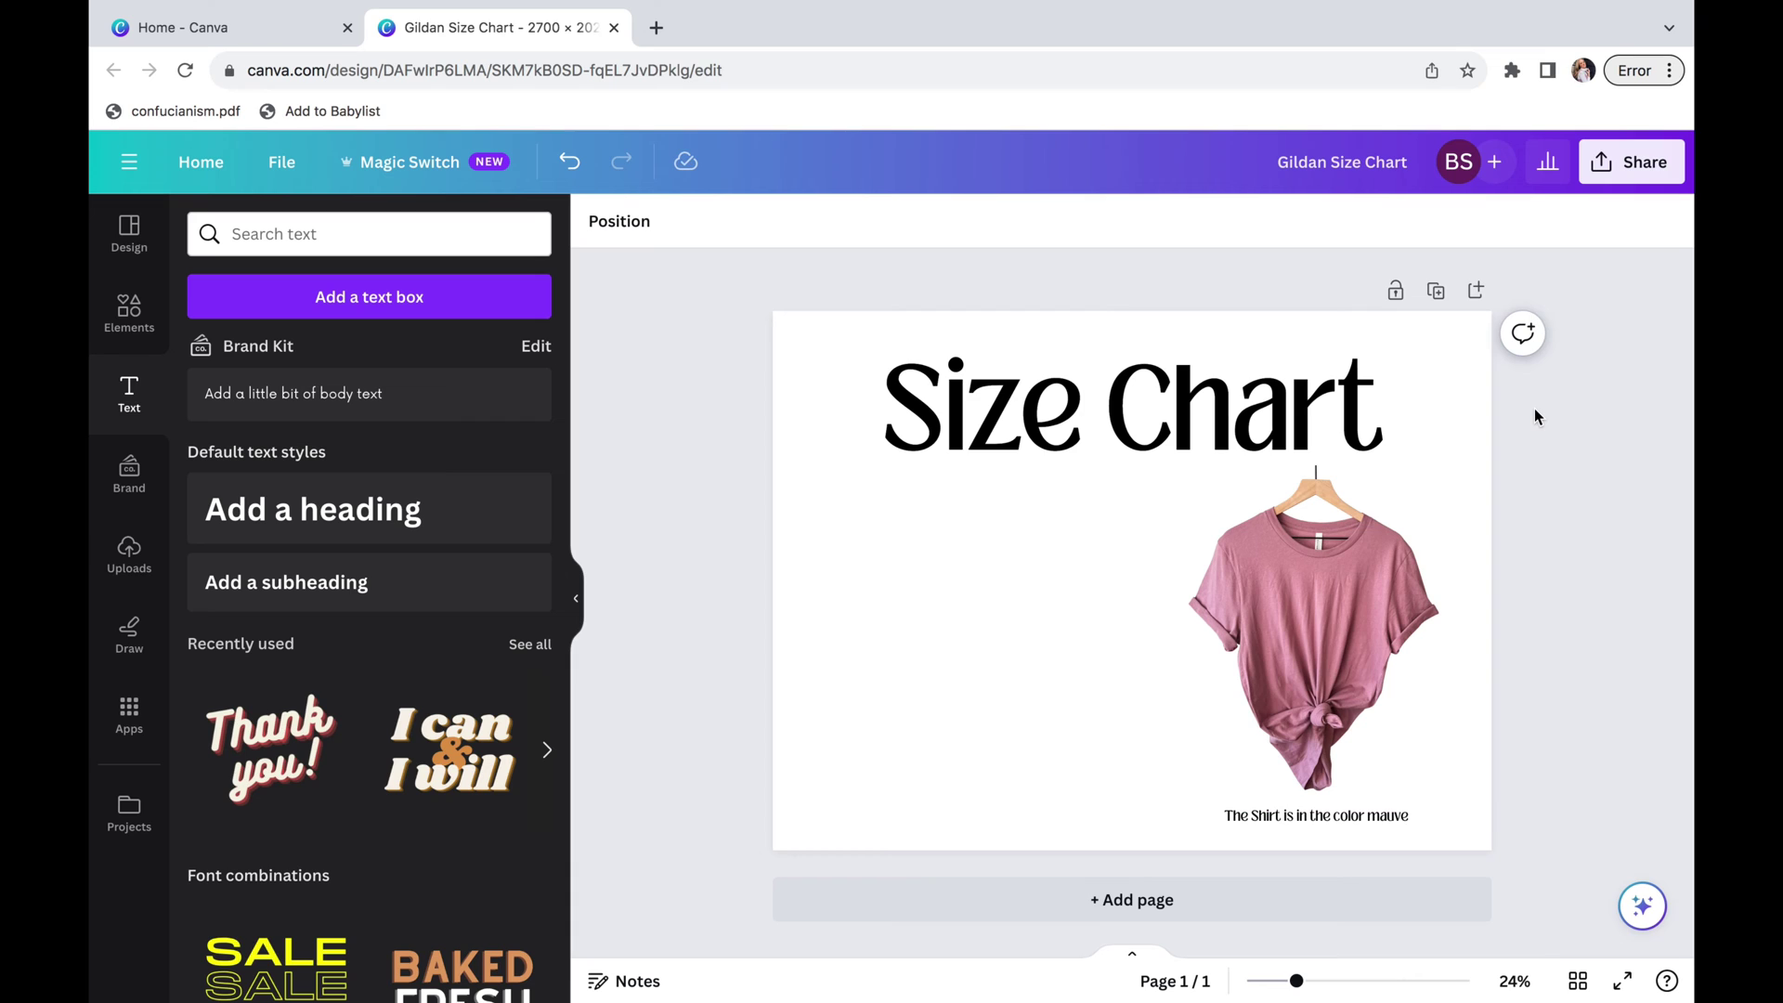
{"action": "left_click", "coordinate": [1277, 819]}
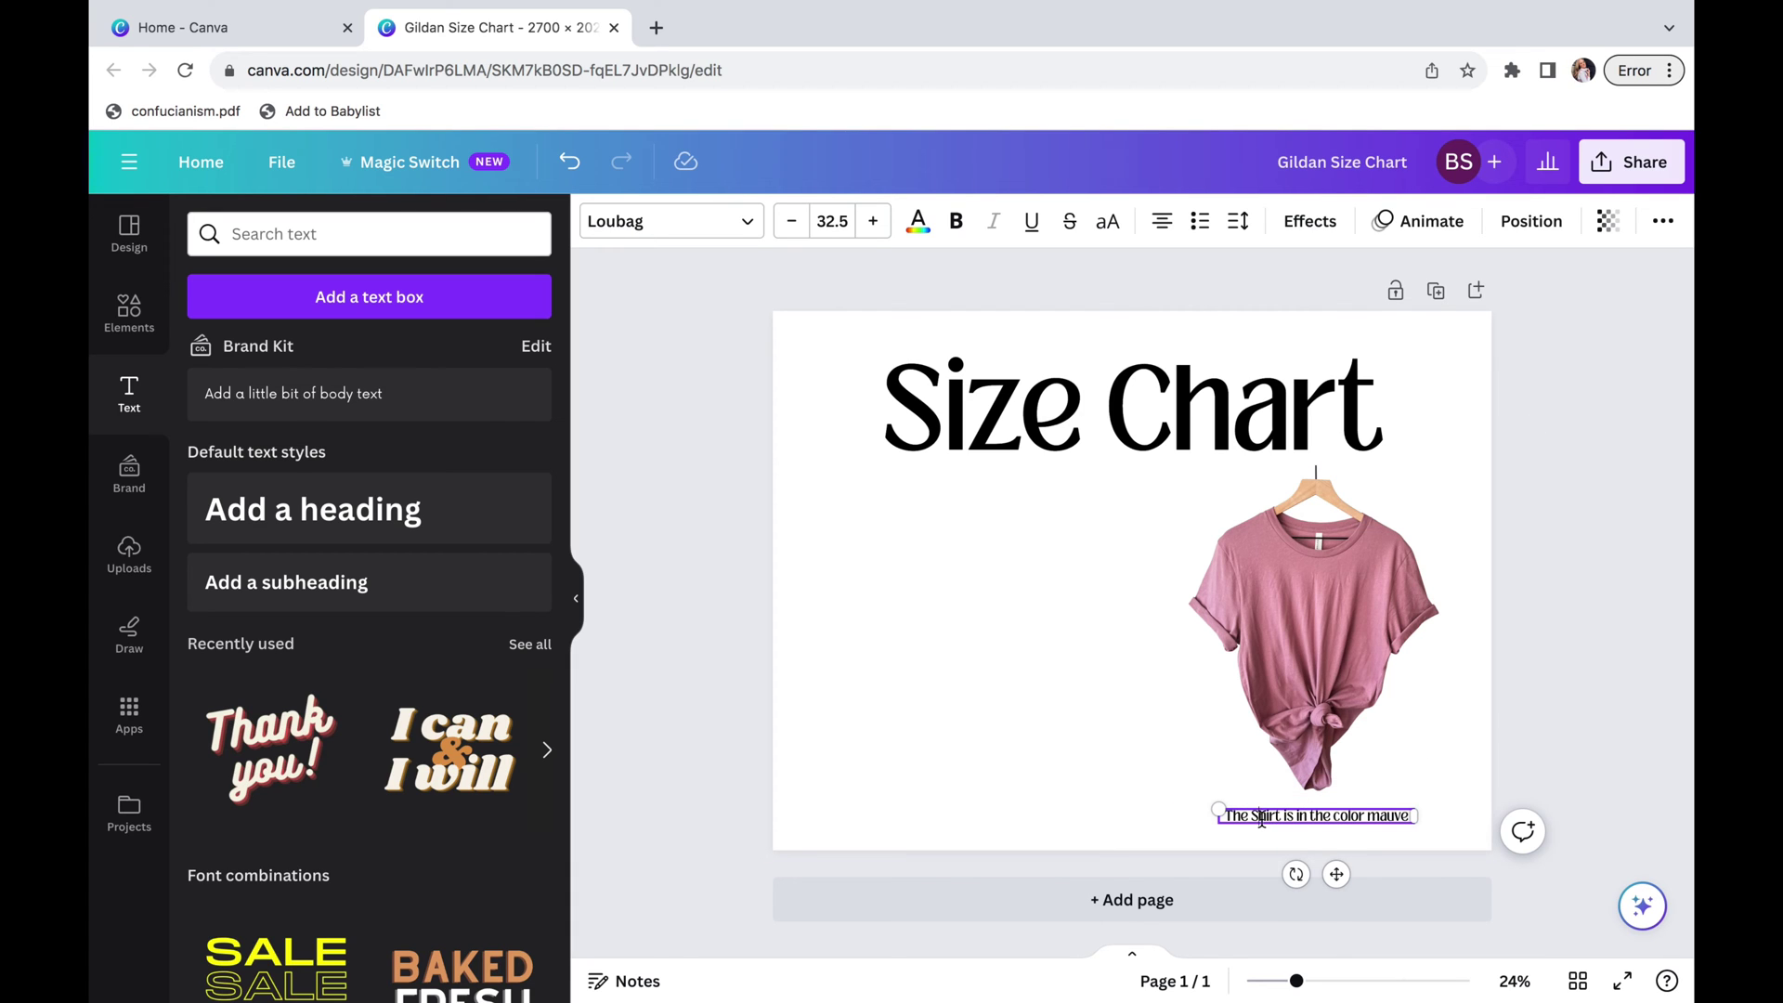
{"action": "key", "text": "BackSpace"}
{"action": "type", "text": "s"}
{"action": "left_click", "coordinate": [1657, 577]}
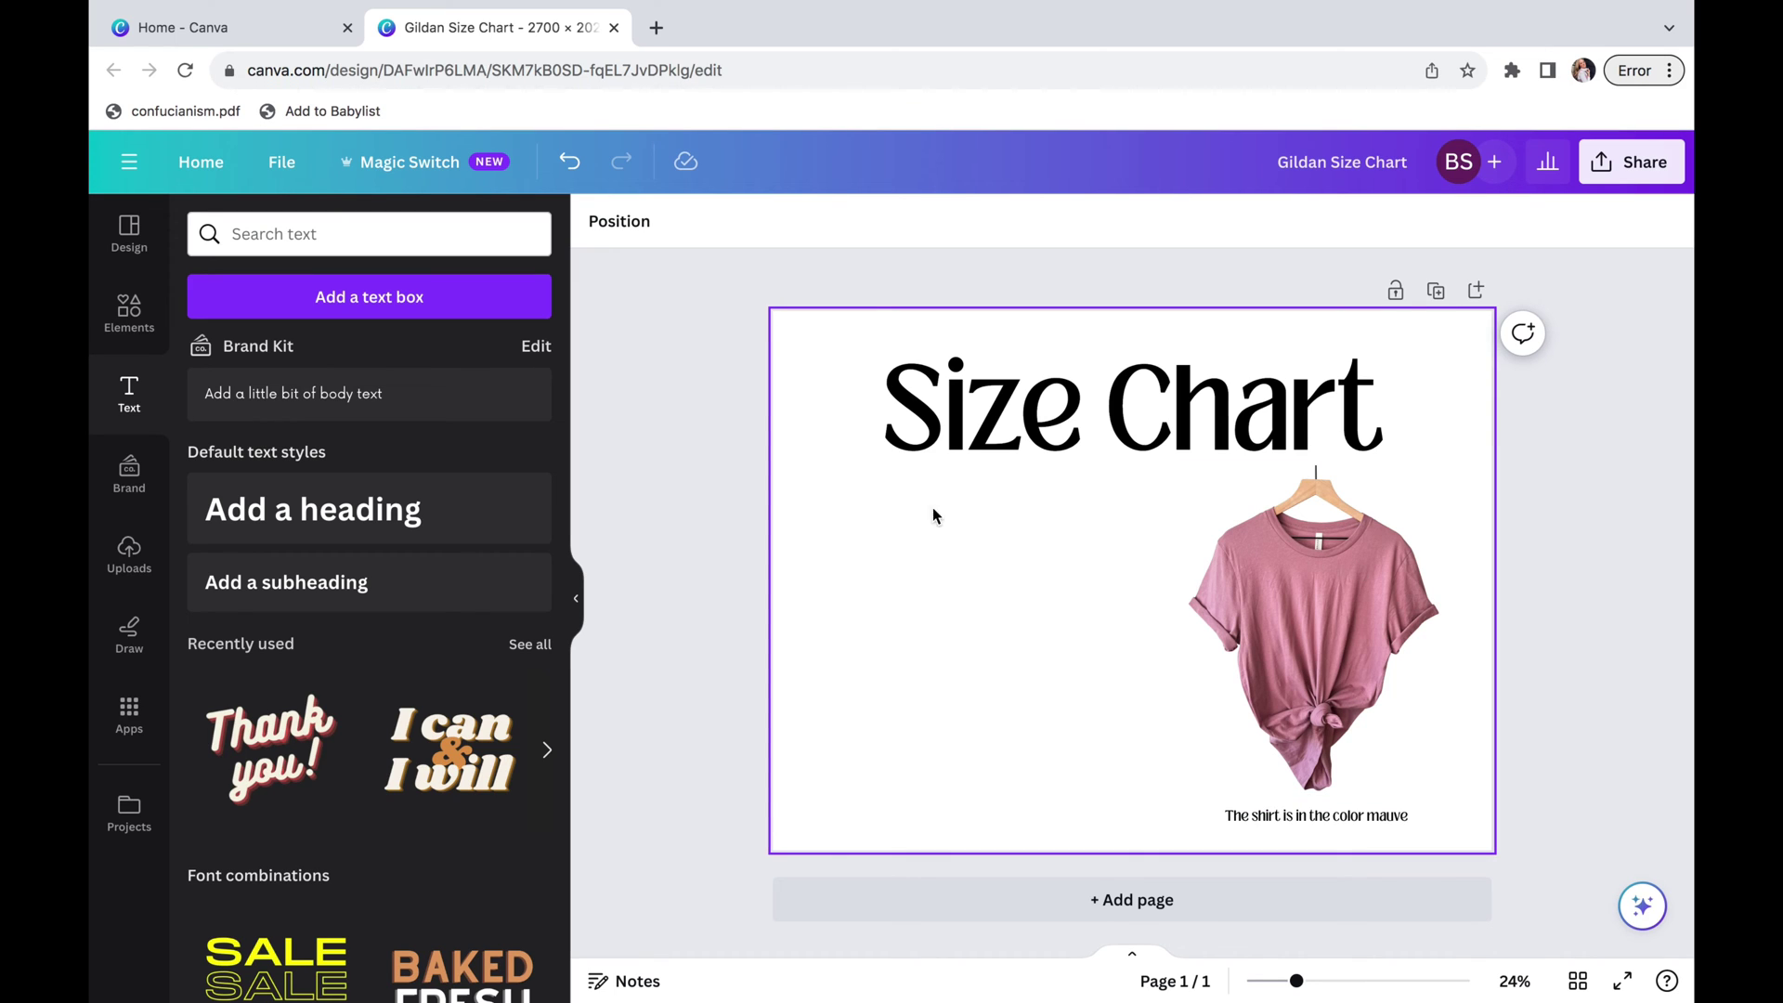
Duplicate the heading as a one-line 'Bella + Canvas 3001' subtitle placed beneath it
{"action": "left_click", "coordinate": [944, 450]}
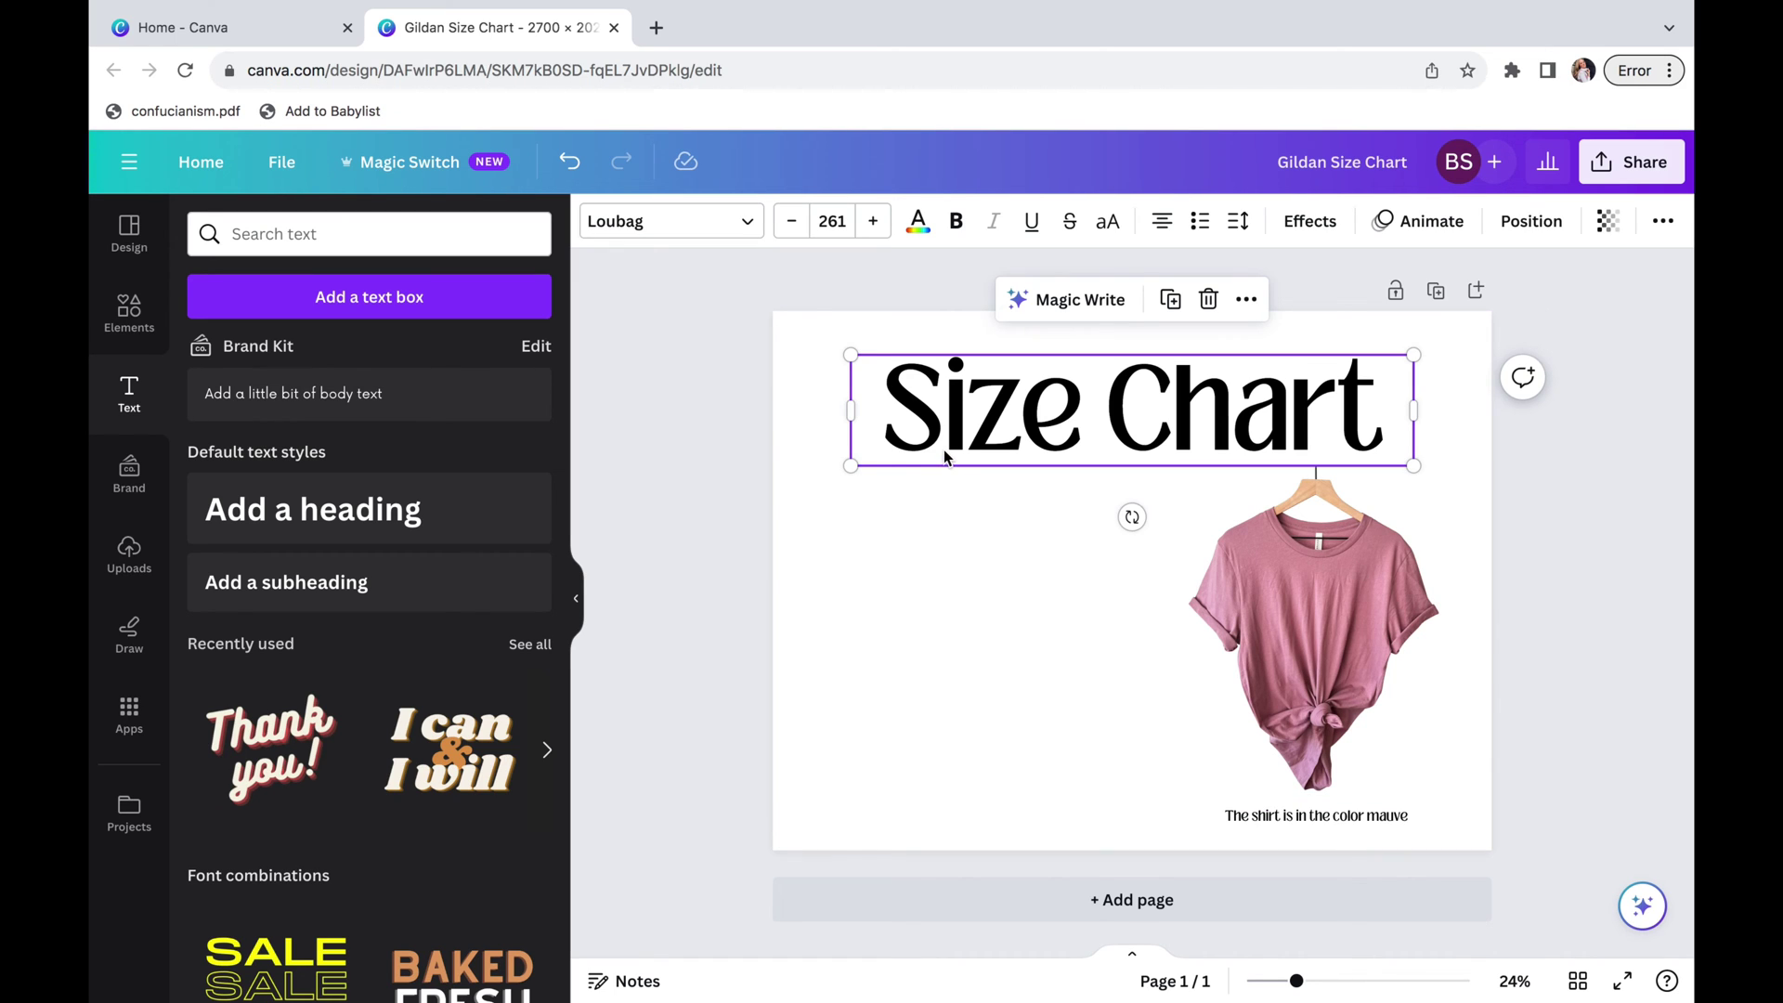
{"action": "key", "text": "ctrl+d"}
{"action": "left_click_drag", "start_coordinate": [944, 449], "coordinate": [961, 600]}
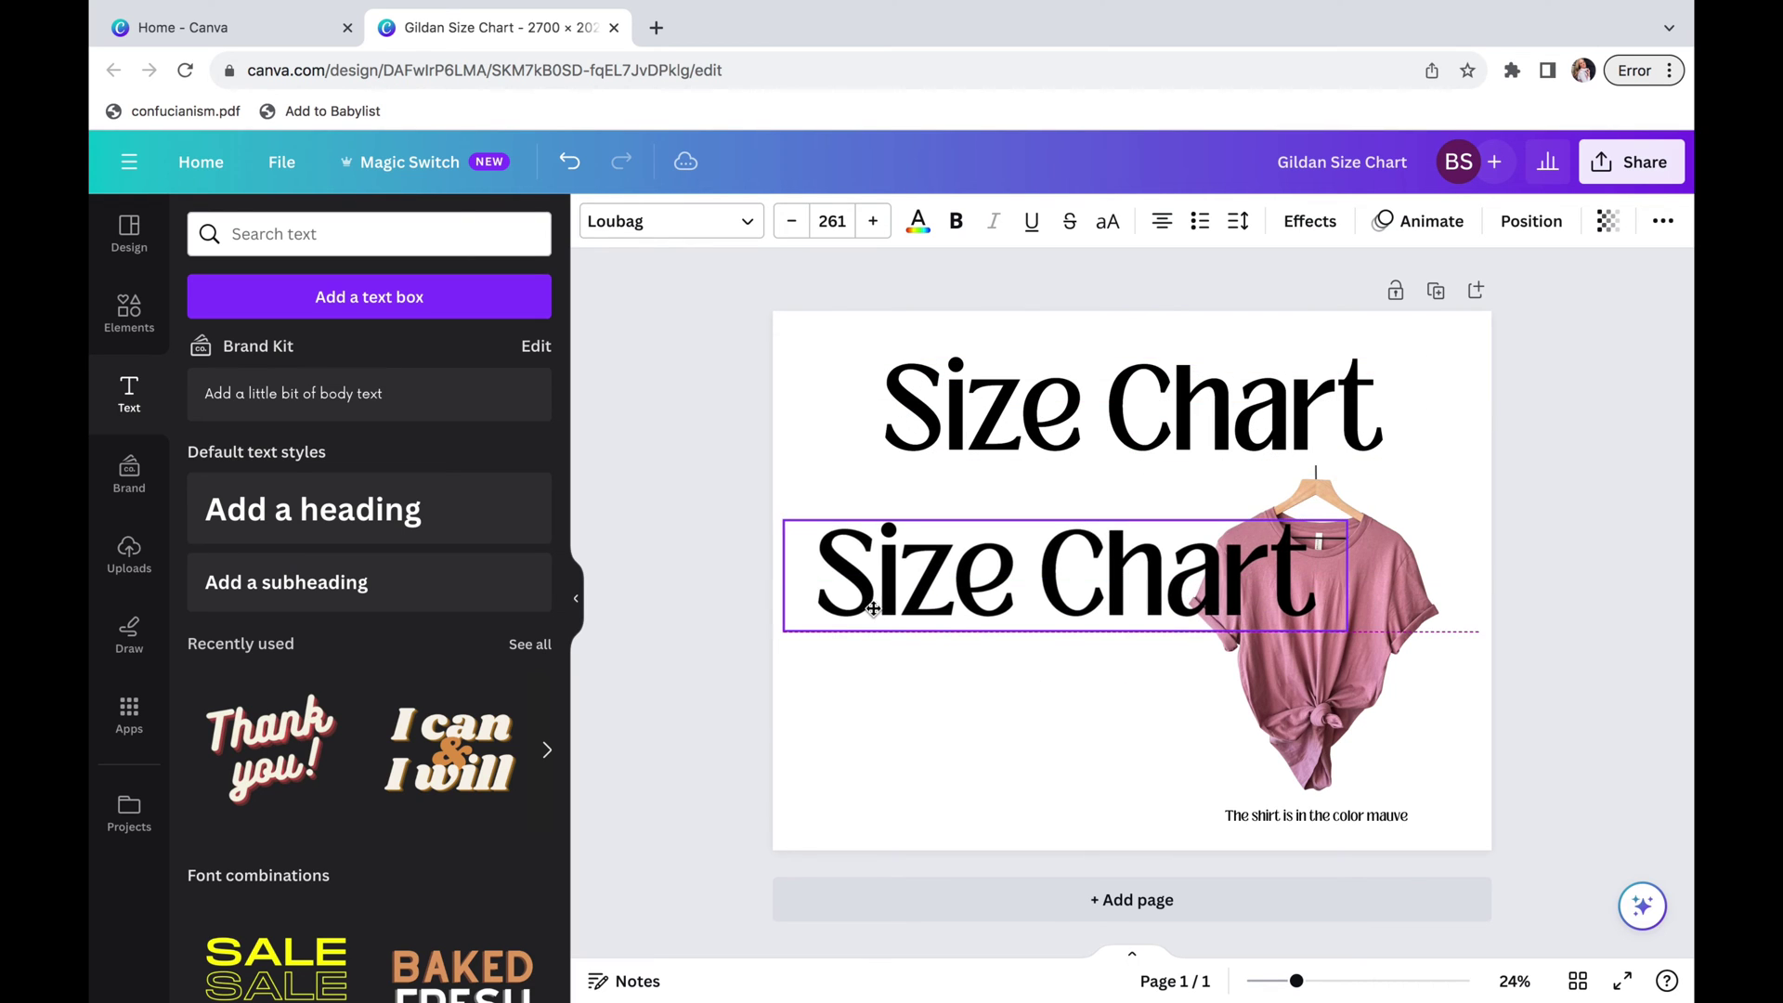
{"action": "double_click", "coordinate": [960, 600]}
{"action": "type", "text": "Bella"}
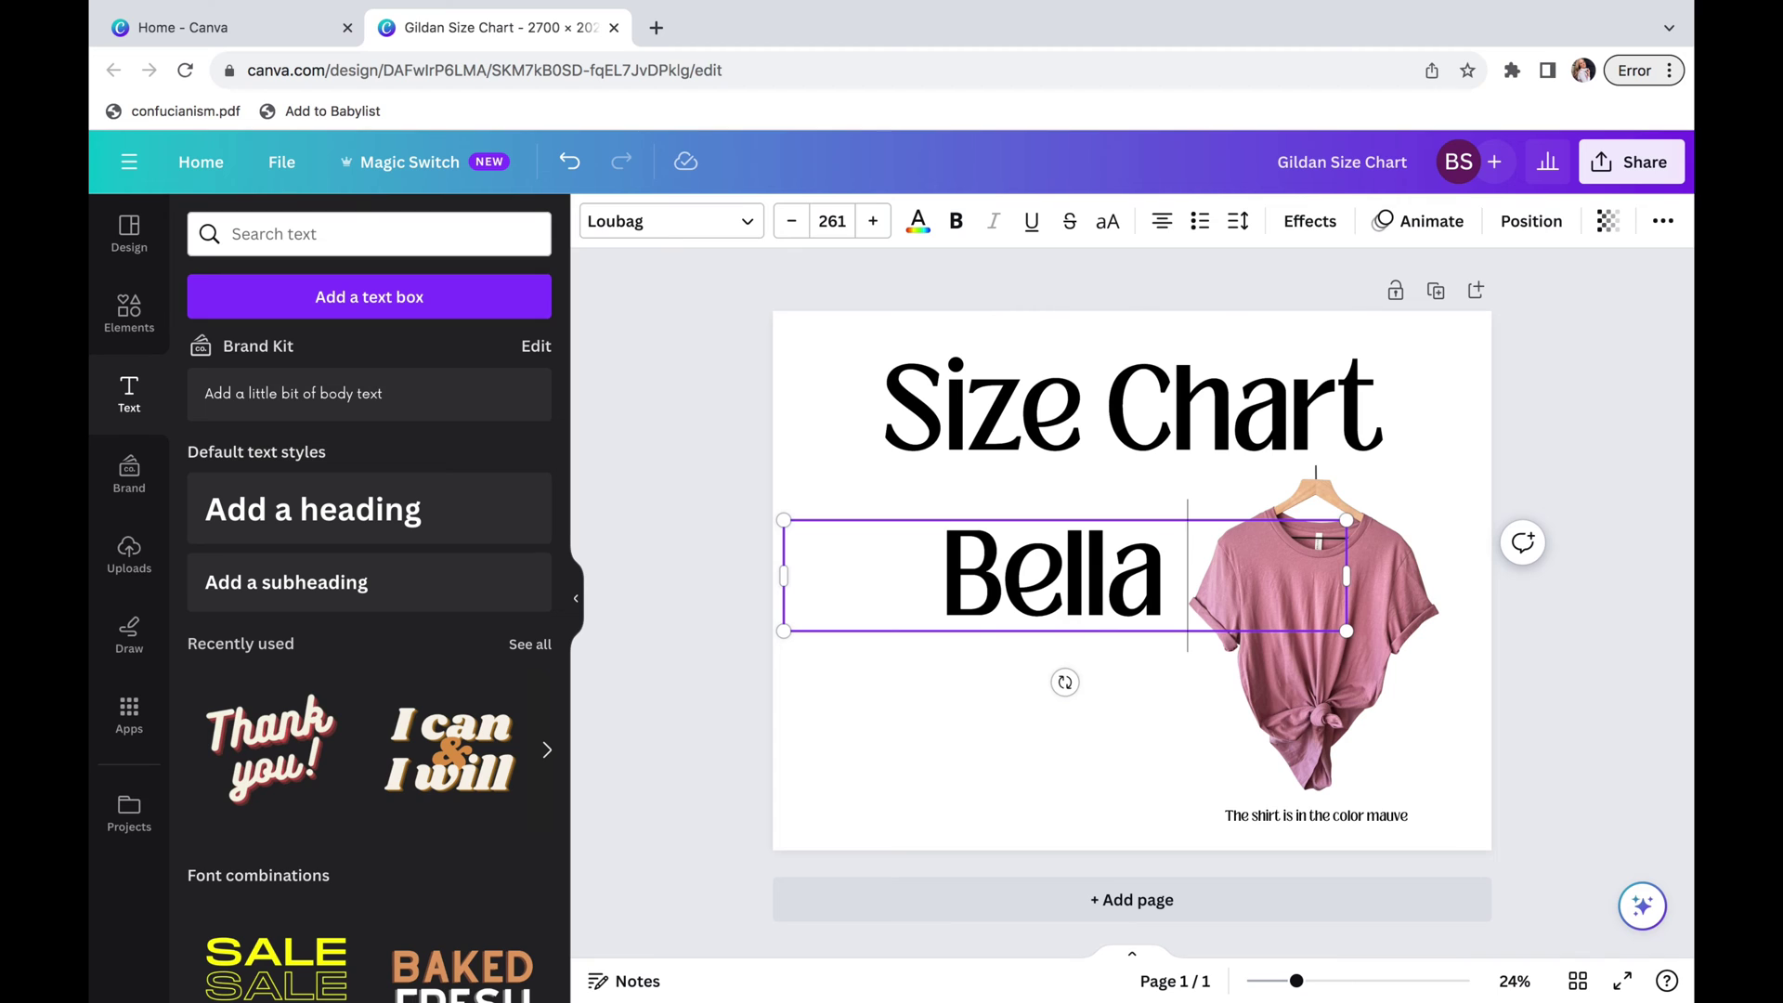
{"action": "type", "text": " + Canva"}
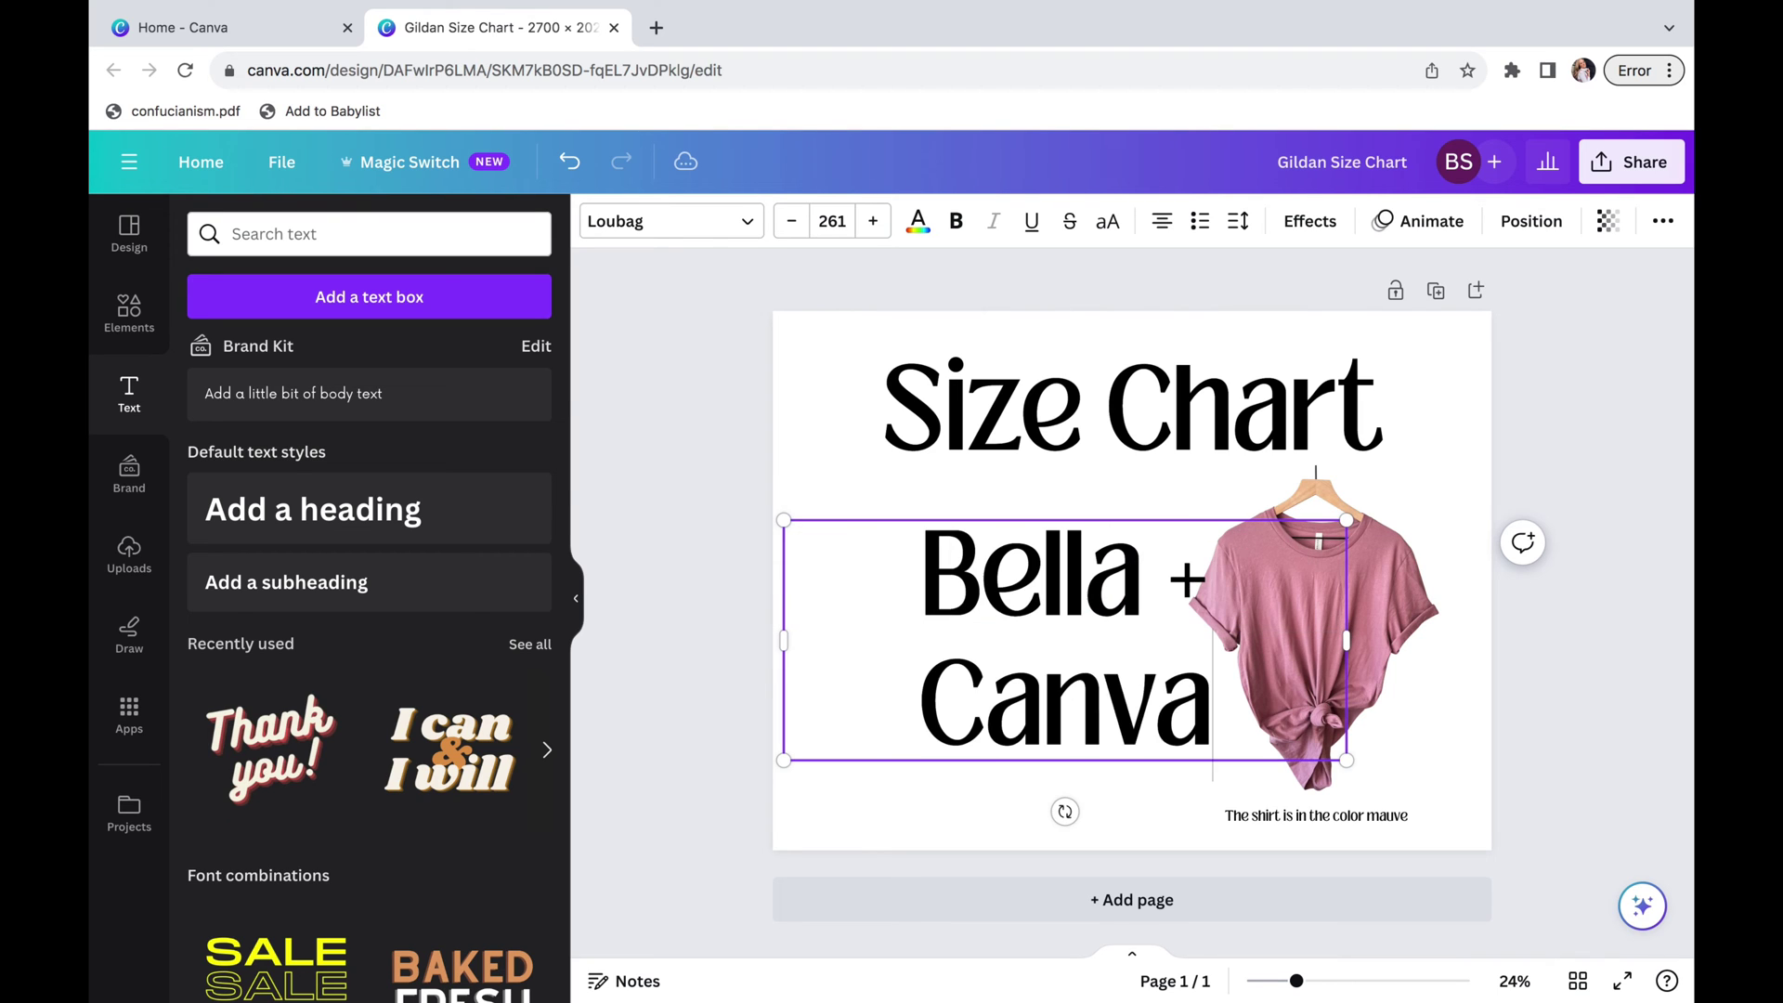
{"action": "type", "text": "s 3000"}
{"action": "key", "text": "BackSpace"}
{"action": "type", "text": "1"}
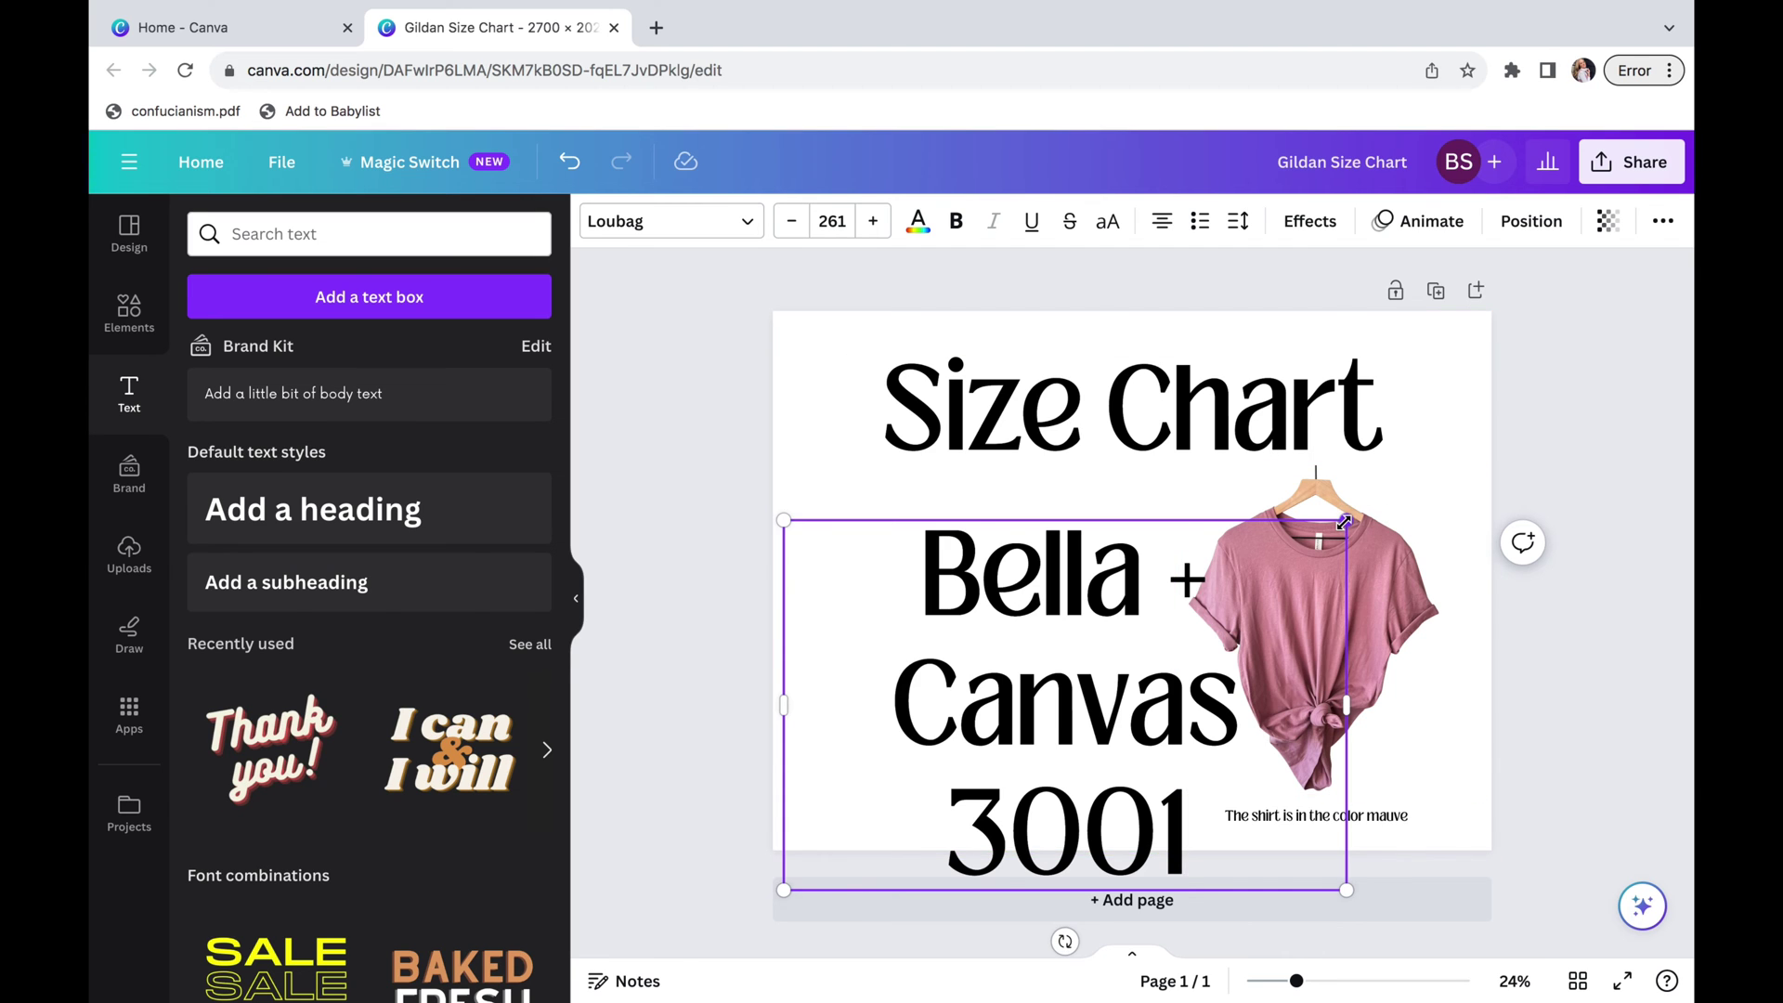
{"action": "left_click_drag", "start_coordinate": [1347, 520], "coordinate": [1086, 690]}
{"action": "left_click_drag", "start_coordinate": [1089, 794], "coordinate": [1181, 708]}
{"action": "left_click_drag", "start_coordinate": [1001, 800], "coordinate": [1065, 572]}
Enlarge and centre the Size Chart heading, and duplicate the Bella + Canvas 3001 subtitle
{"action": "left_click", "coordinate": [878, 457]}
{"action": "left_click_drag", "start_coordinate": [853, 464], "coordinate": [785, 479]}
{"action": "left_click_drag", "start_coordinate": [1001, 395], "coordinate": [1023, 386]}
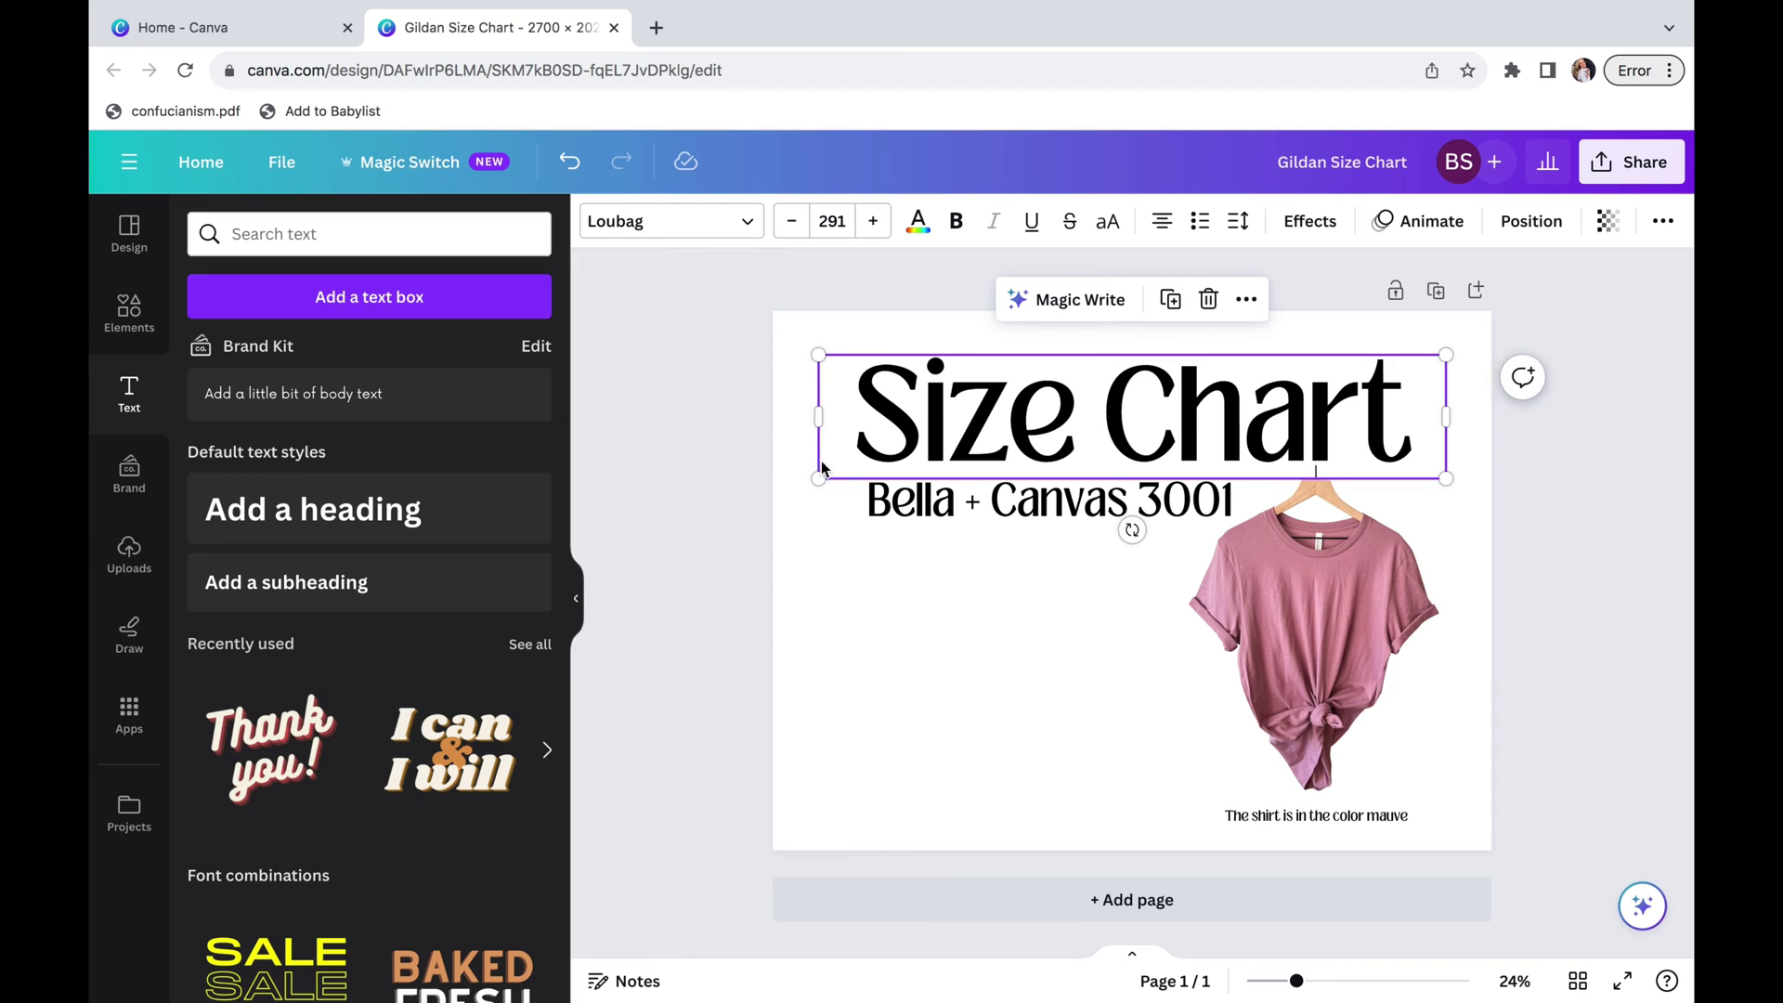
{"action": "left_click_drag", "start_coordinate": [818, 475], "coordinate": [804, 487]}
{"action": "left_click", "coordinate": [957, 505]}
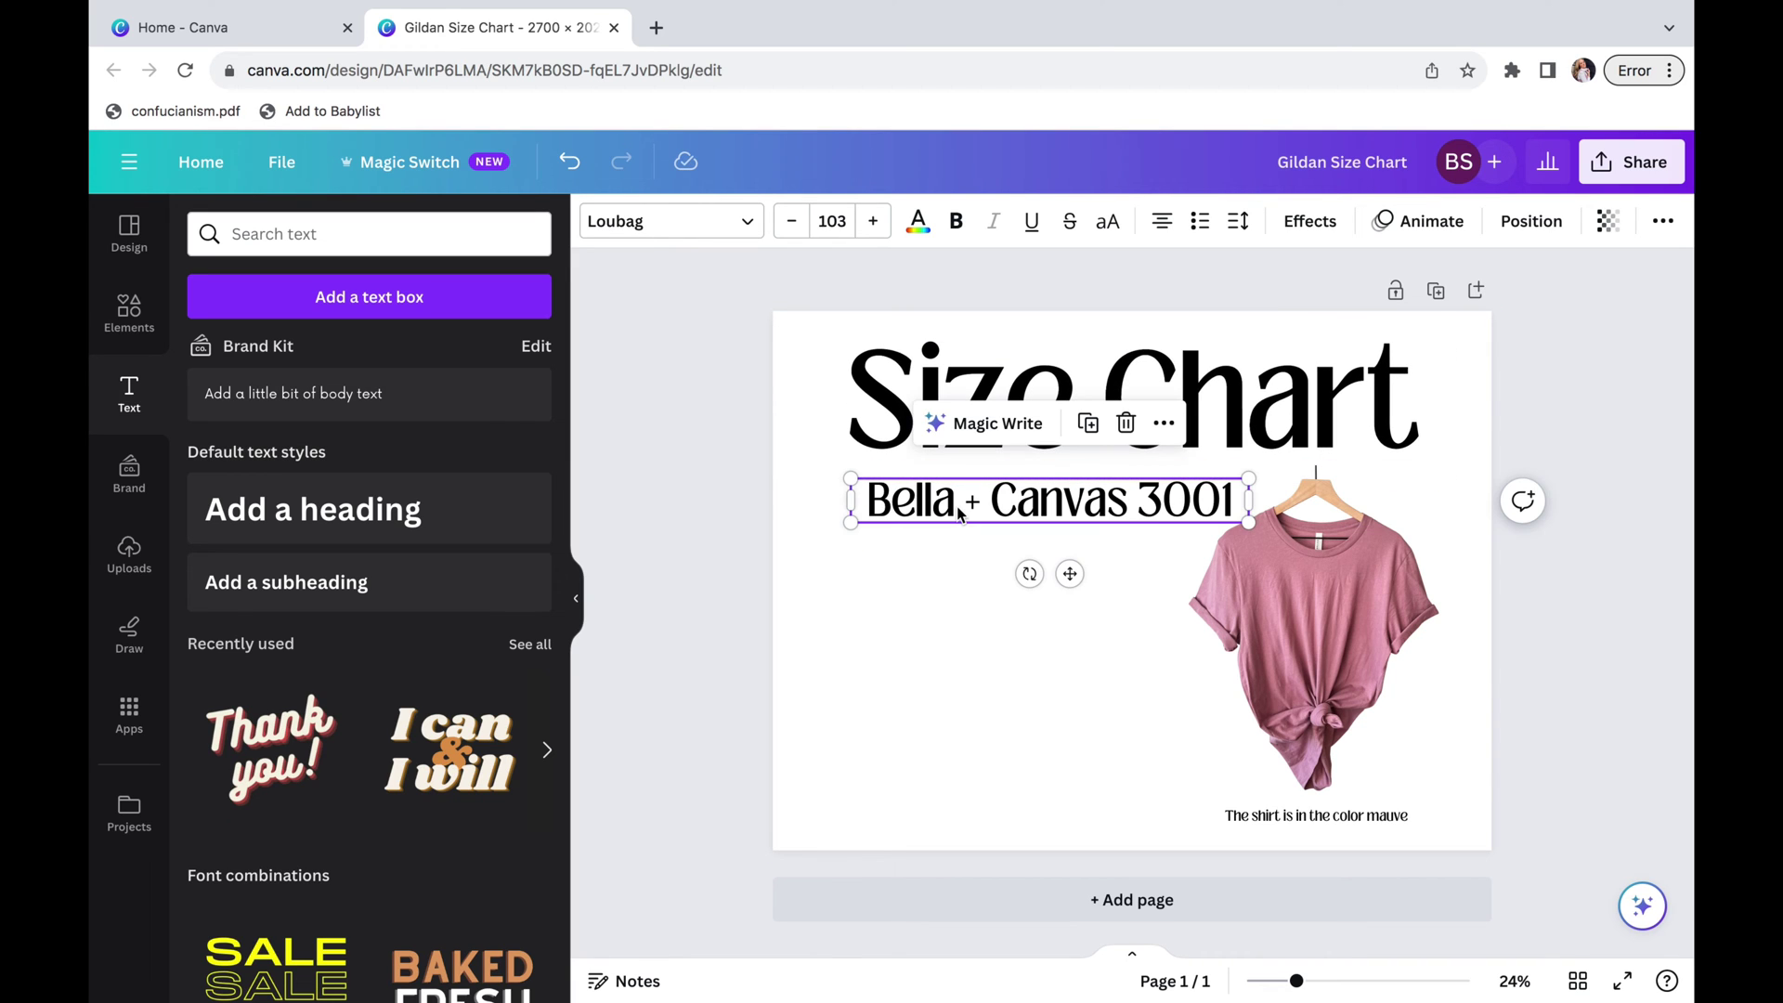
{"action": "key", "text": "ctrl+d"}
Retype the subtitle copy as 'Size Width Length' and fit it under the subtitle
{"action": "left_click_drag", "start_coordinate": [956, 505], "coordinate": [941, 686]}
{"action": "double_click", "coordinate": [941, 685]}
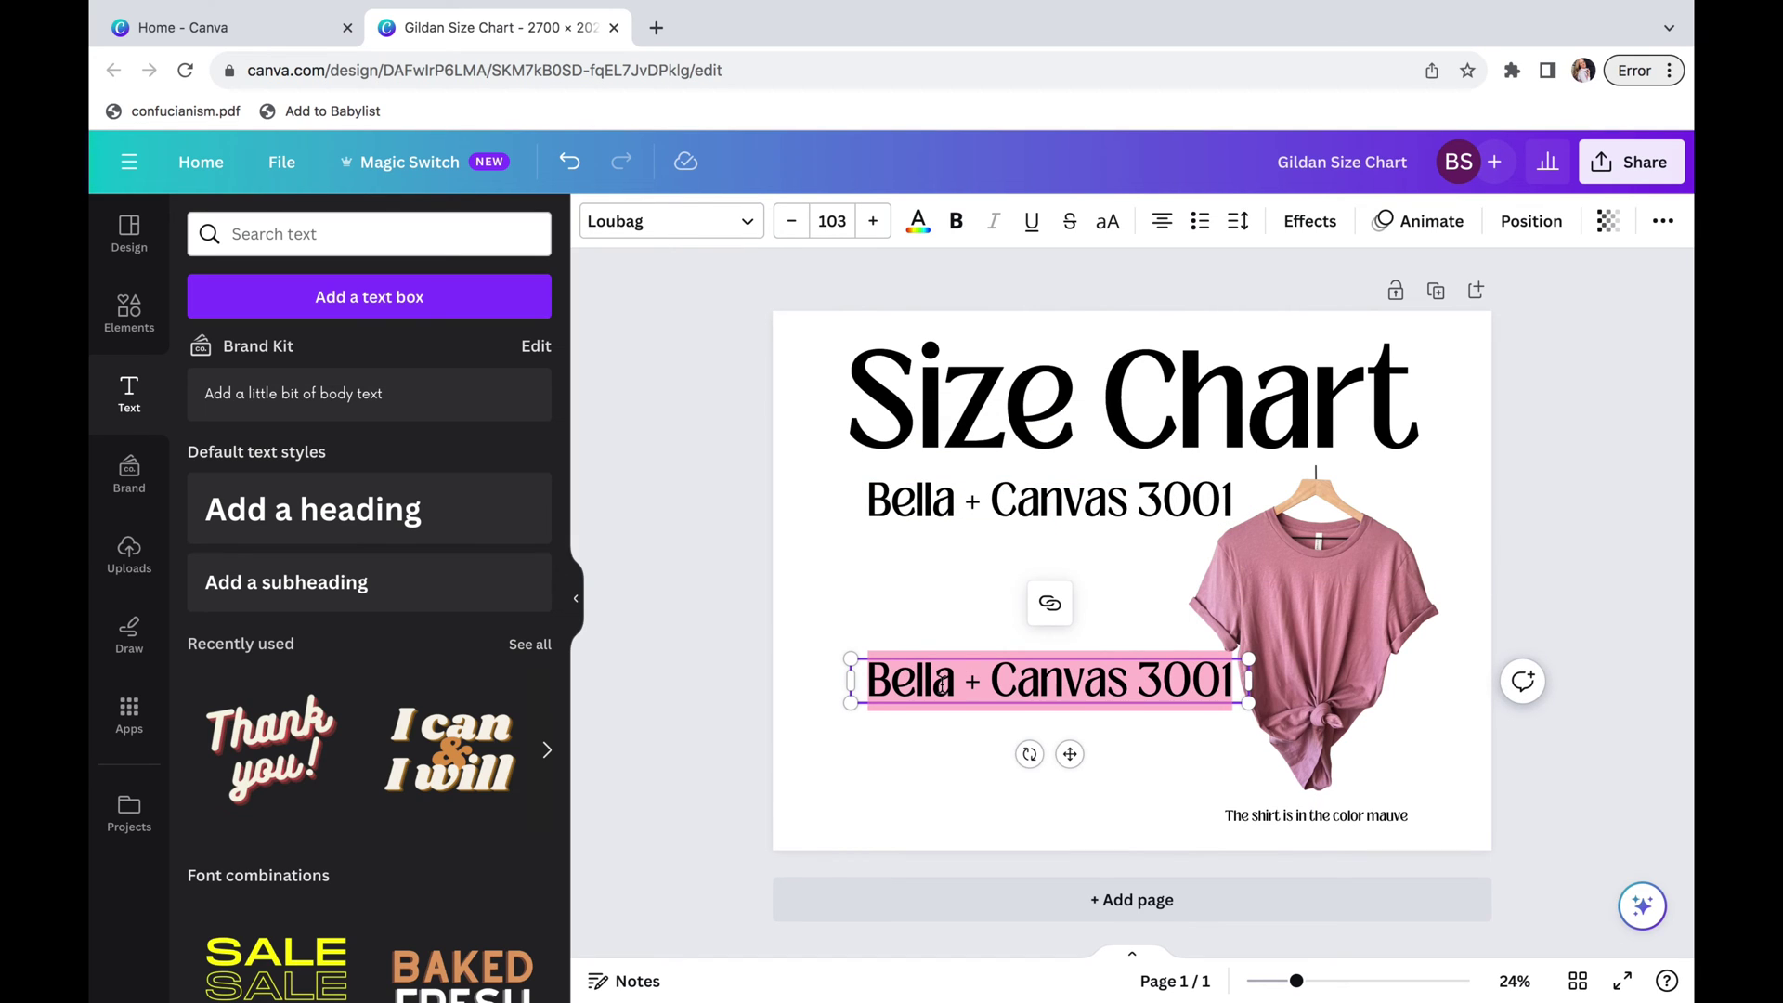
{"action": "type", "text": "Size "}
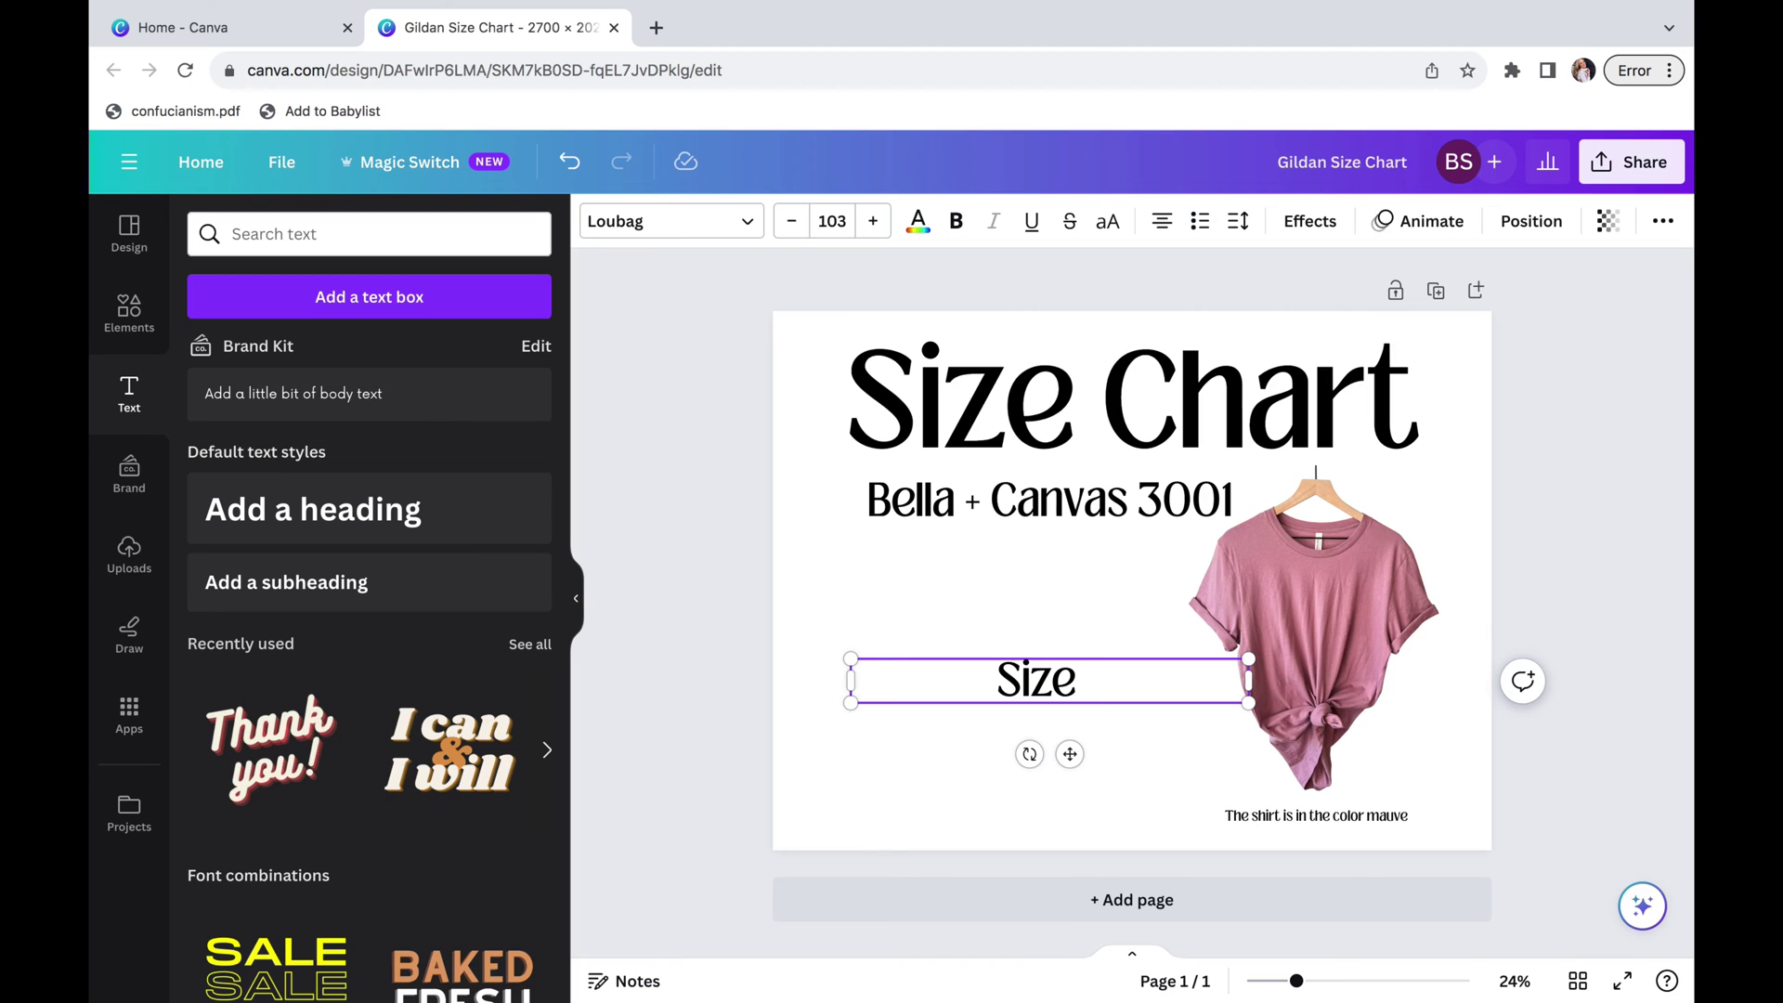
{"action": "type", "text": "    Width"}
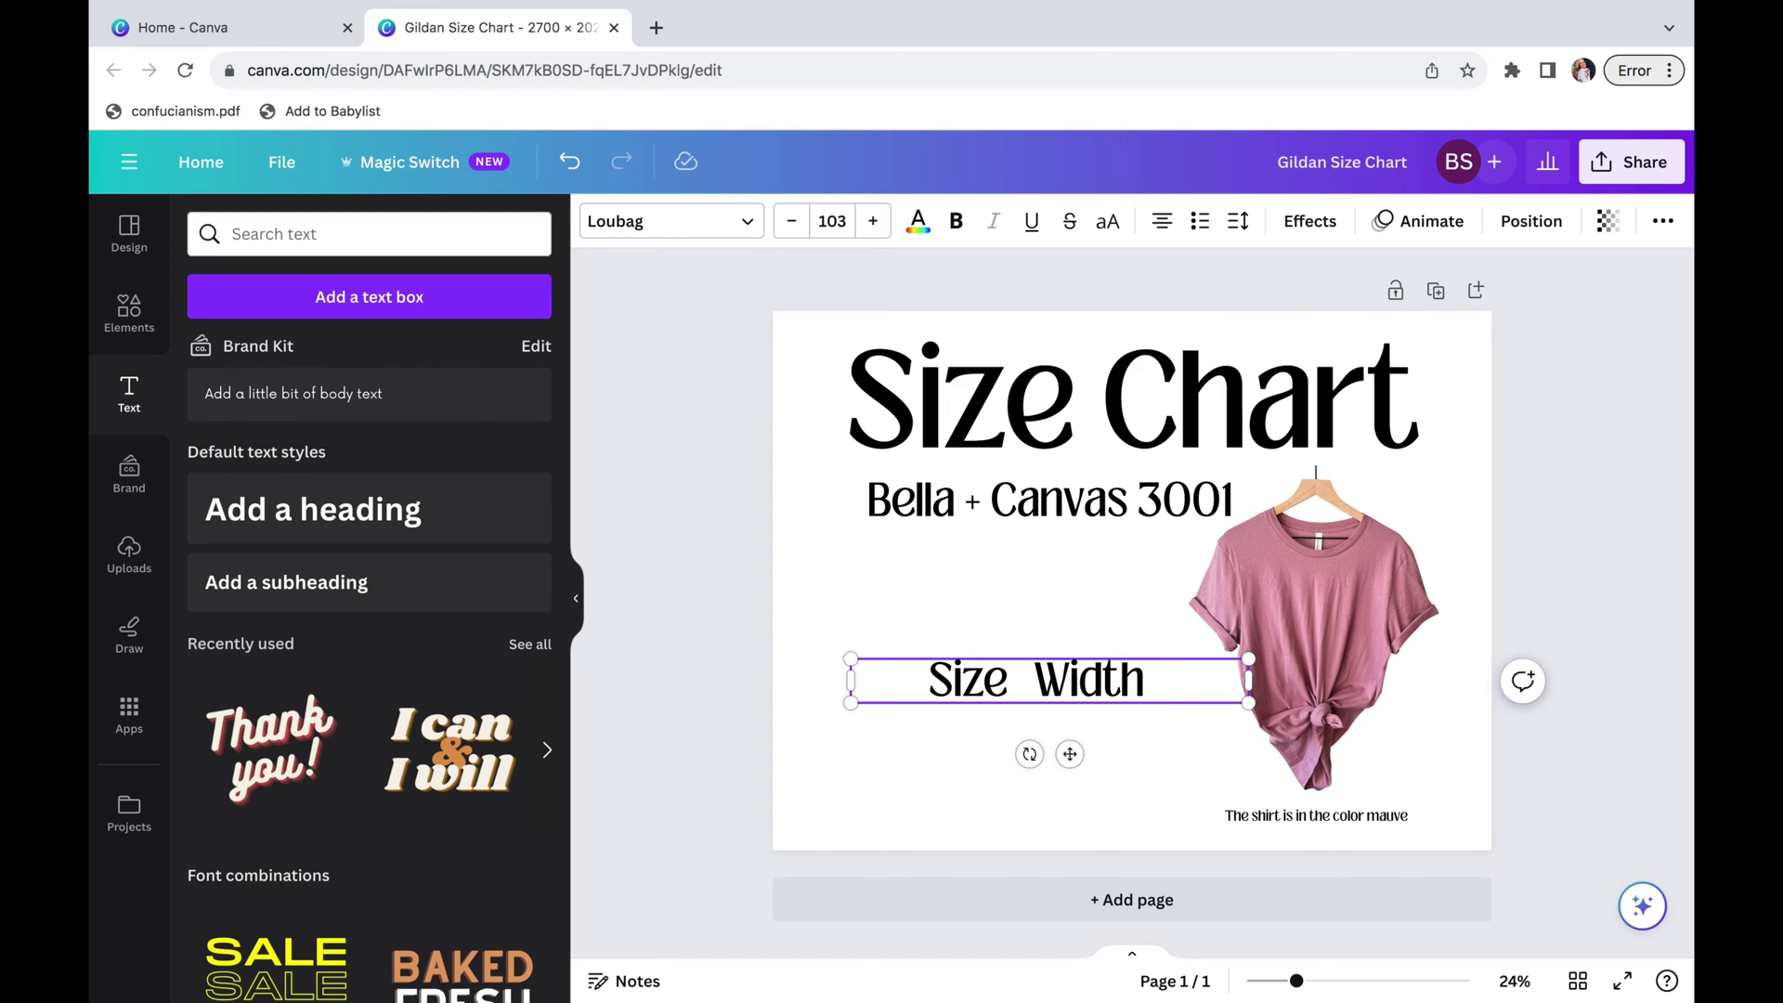
{"action": "type", "text": "   Length"}
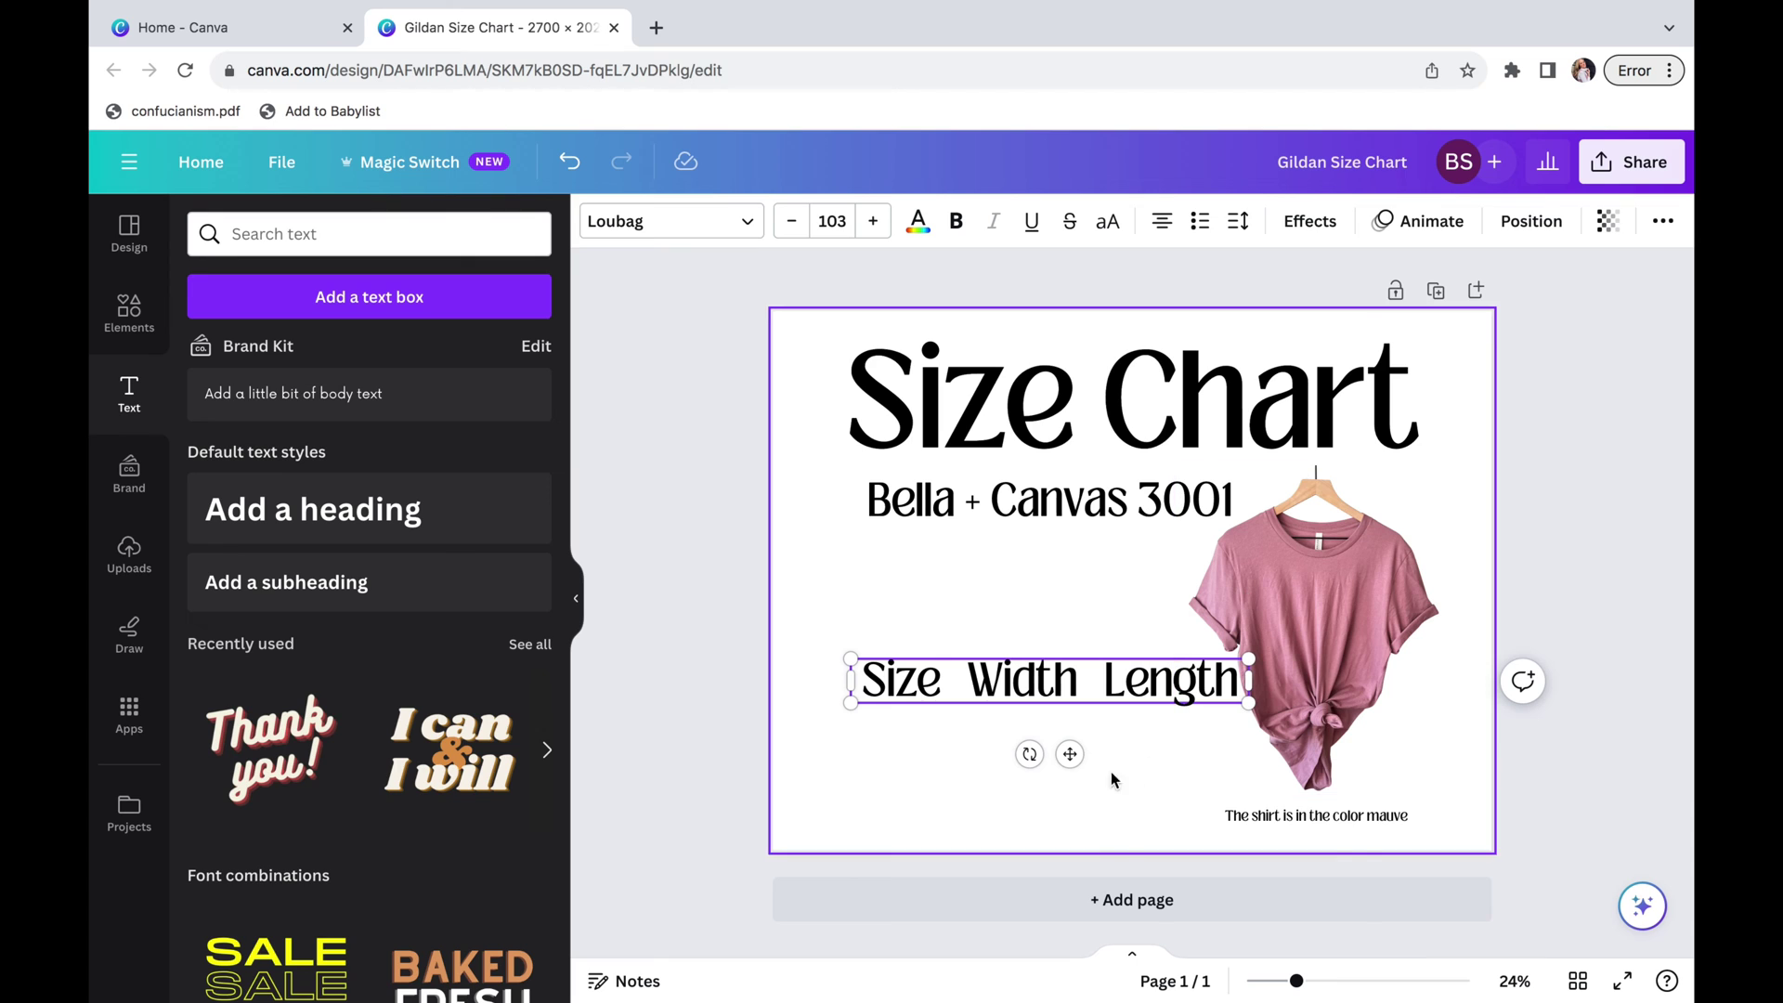
{"action": "left_click_drag", "start_coordinate": [1070, 753], "coordinate": [1055, 616]}
{"action": "left_click_drag", "start_coordinate": [851, 522], "coordinate": [934, 534]}
{"action": "left_click_drag", "start_coordinate": [1111, 623], "coordinate": [938, 628]}
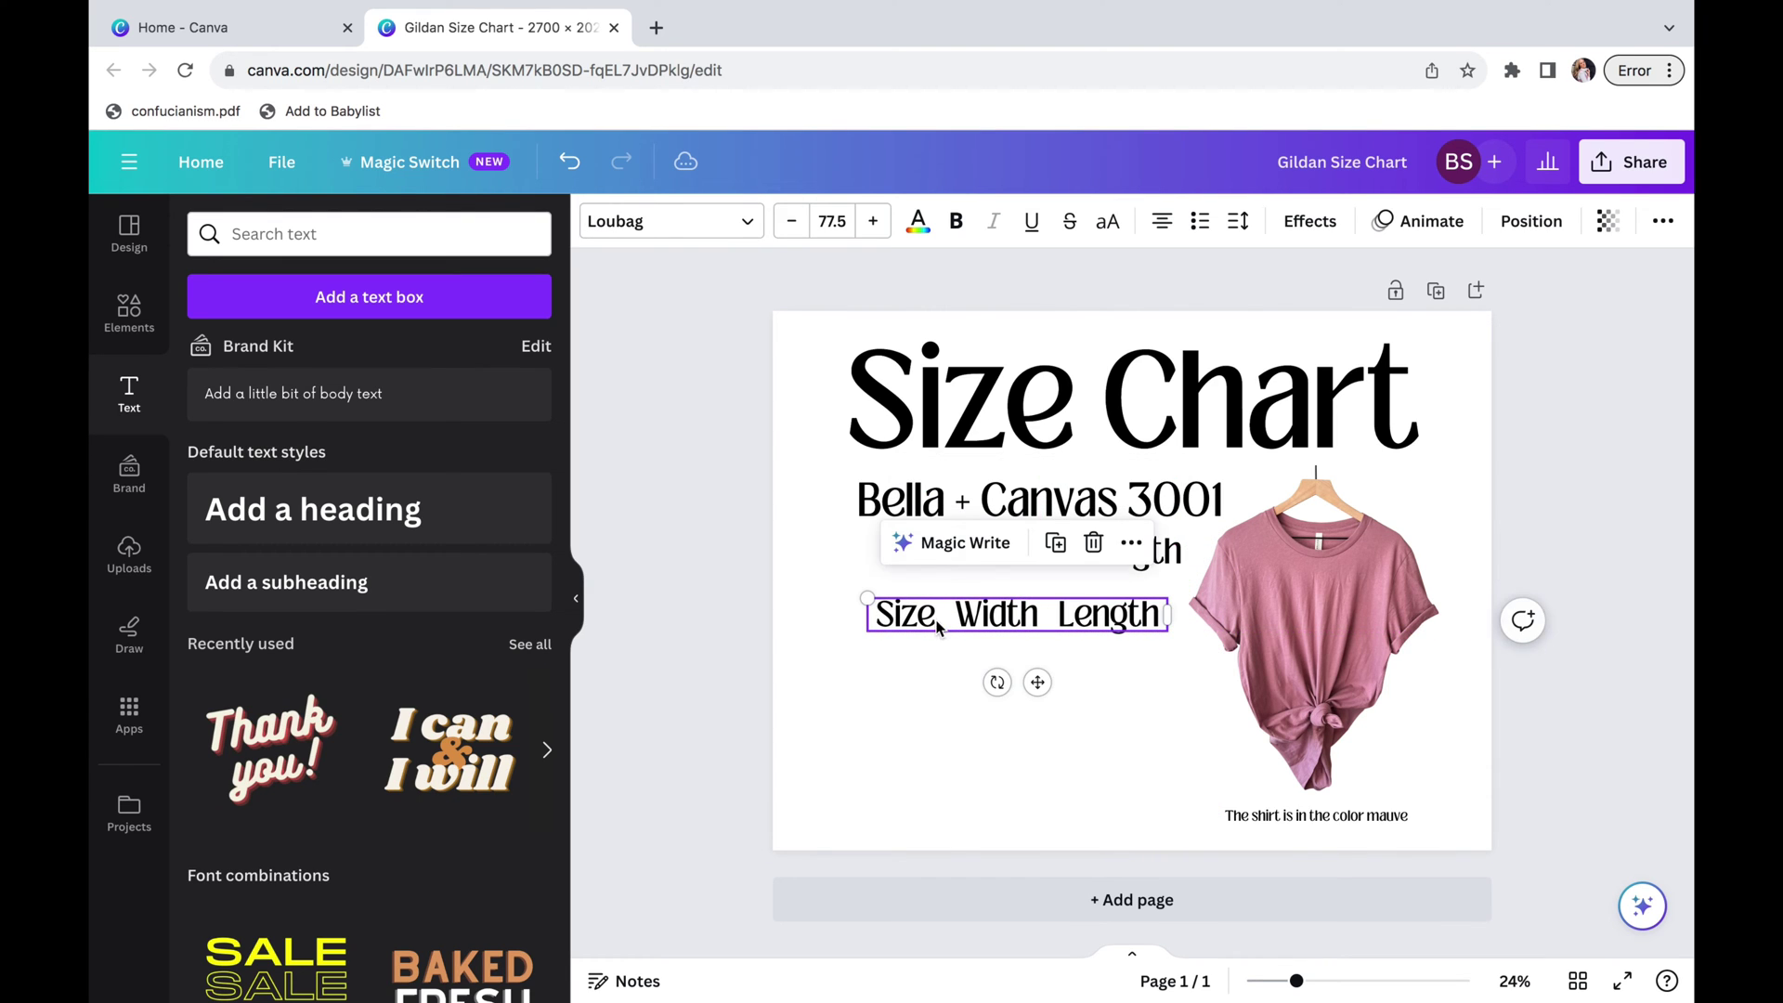
In a new tab, search Etsy for 'bella canvas 3001 size ch'
{"action": "left_click", "coordinate": [658, 29]}
{"action": "type", "text": "etsy"}
{"action": "key", "text": "Return"}
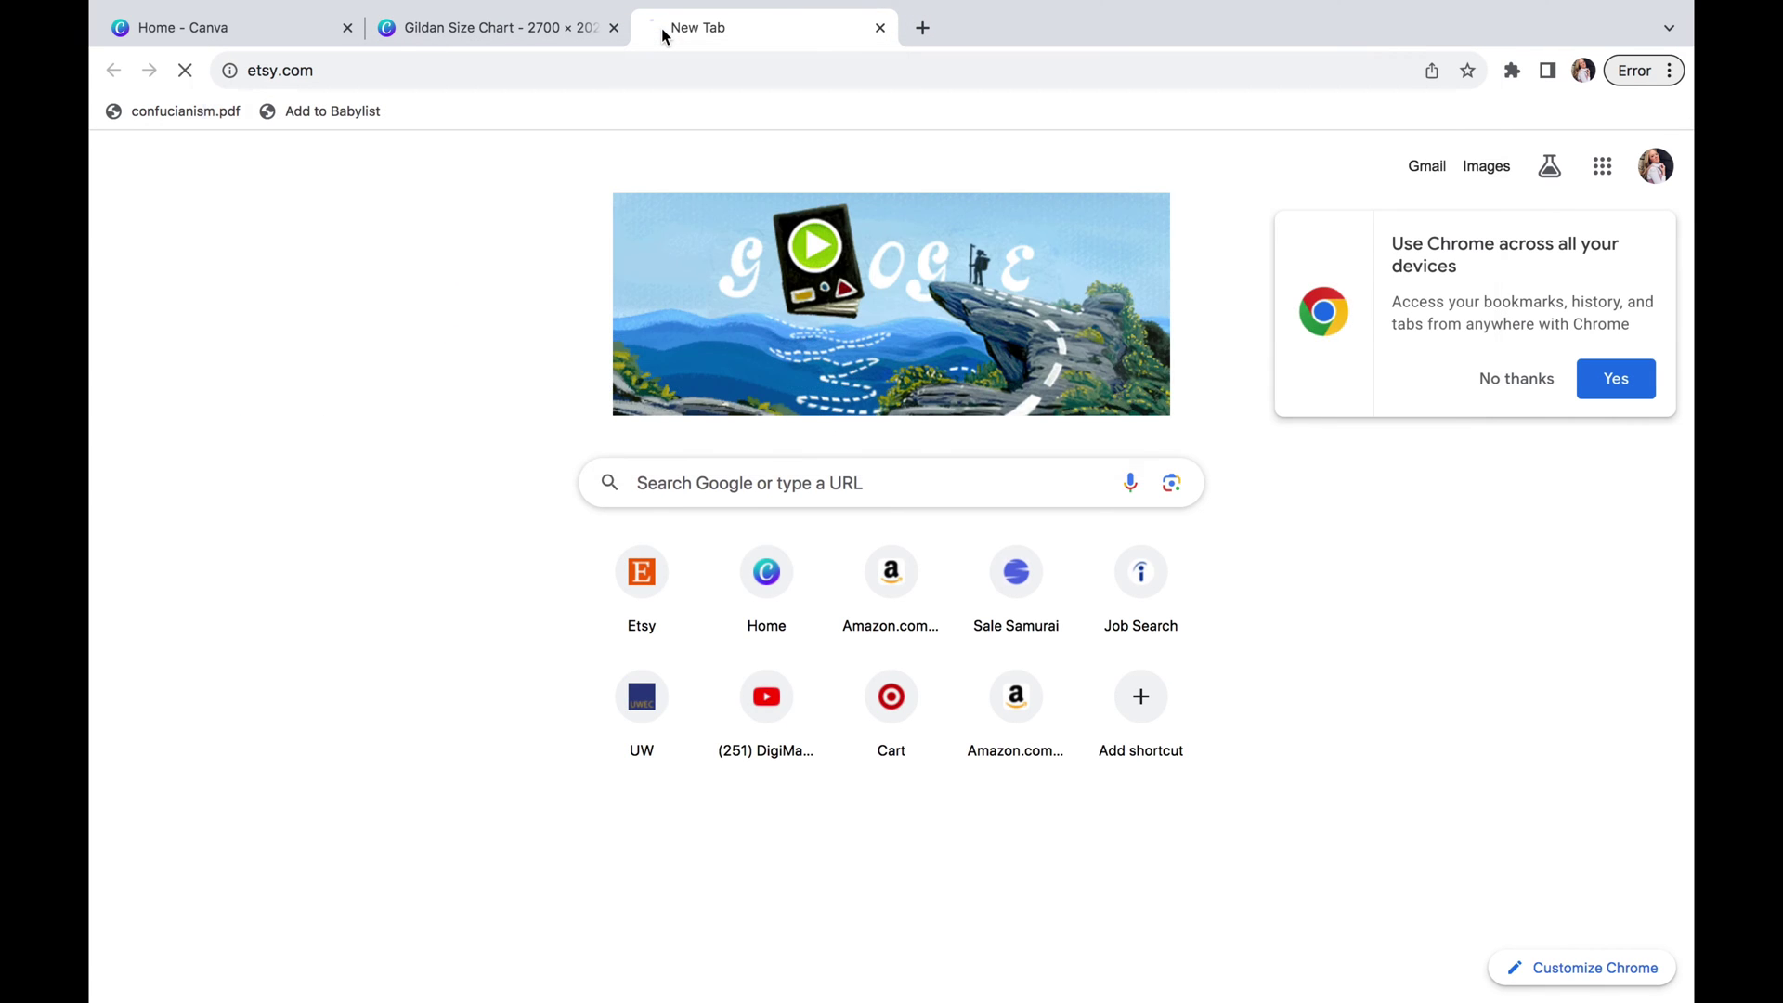
{"action": "left_click", "coordinate": [578, 172]}
{"action": "type", "text": "bella canvas "}
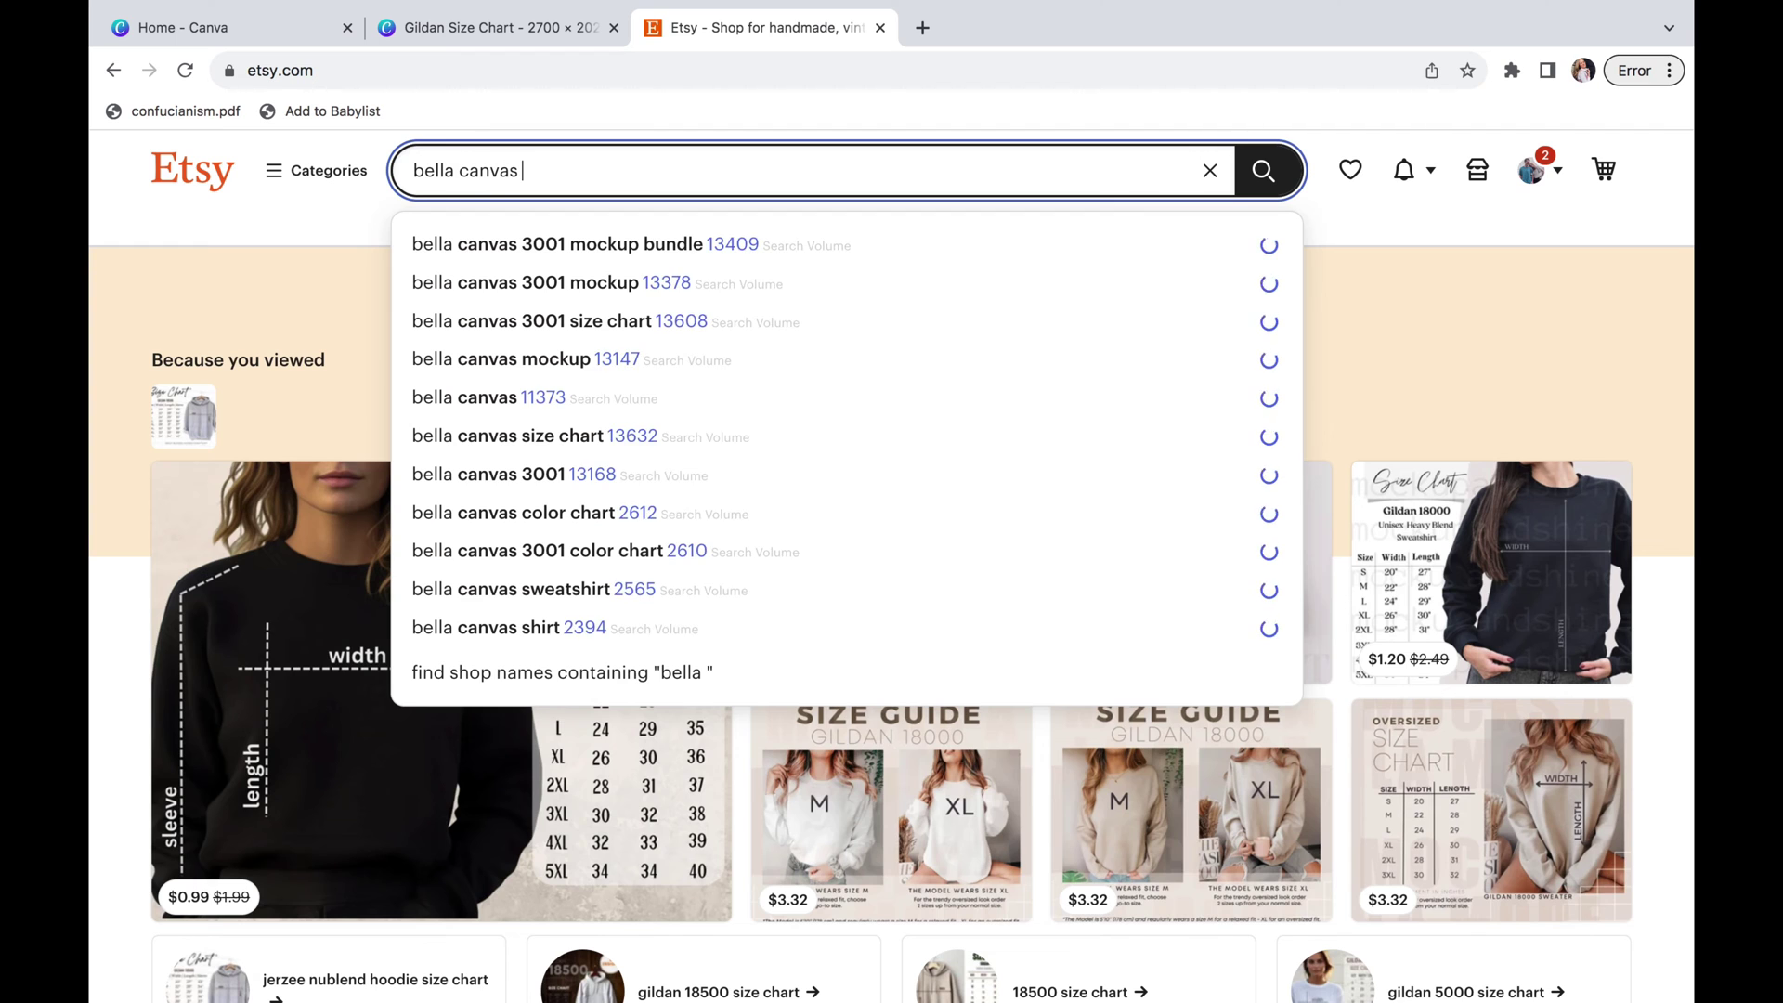
{"action": "type", "text": "3001 size chart"}
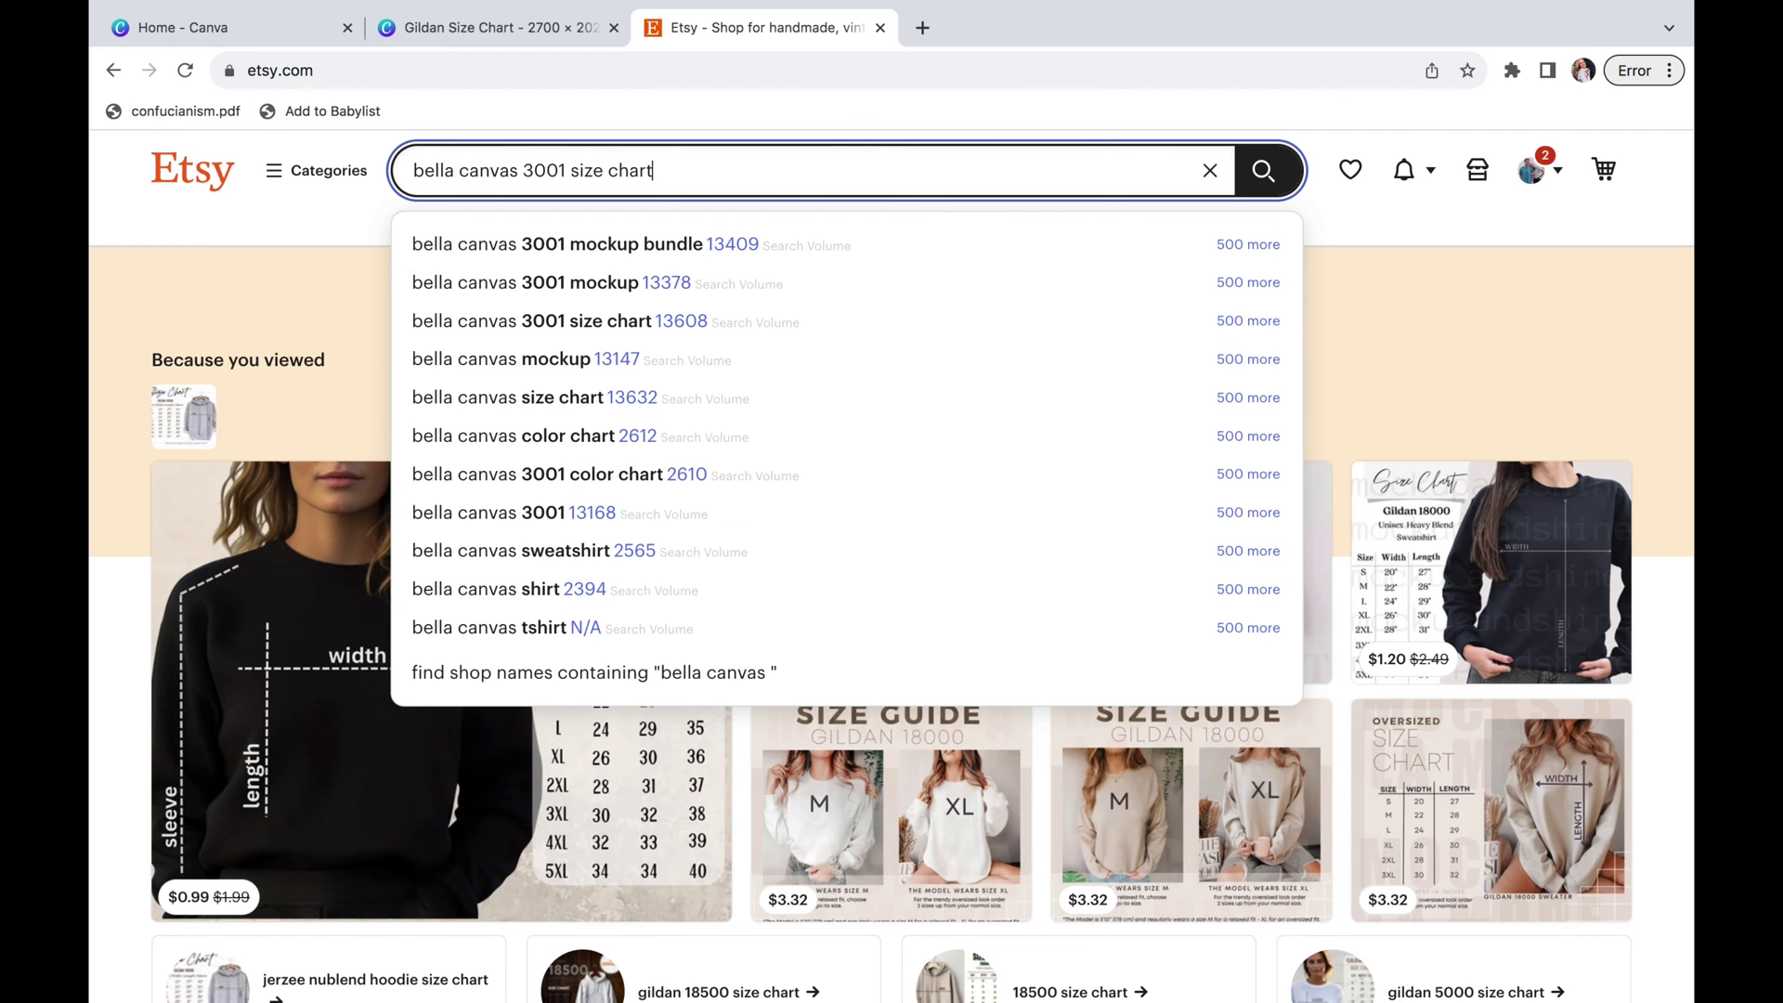
{"action": "key", "text": "Return"}
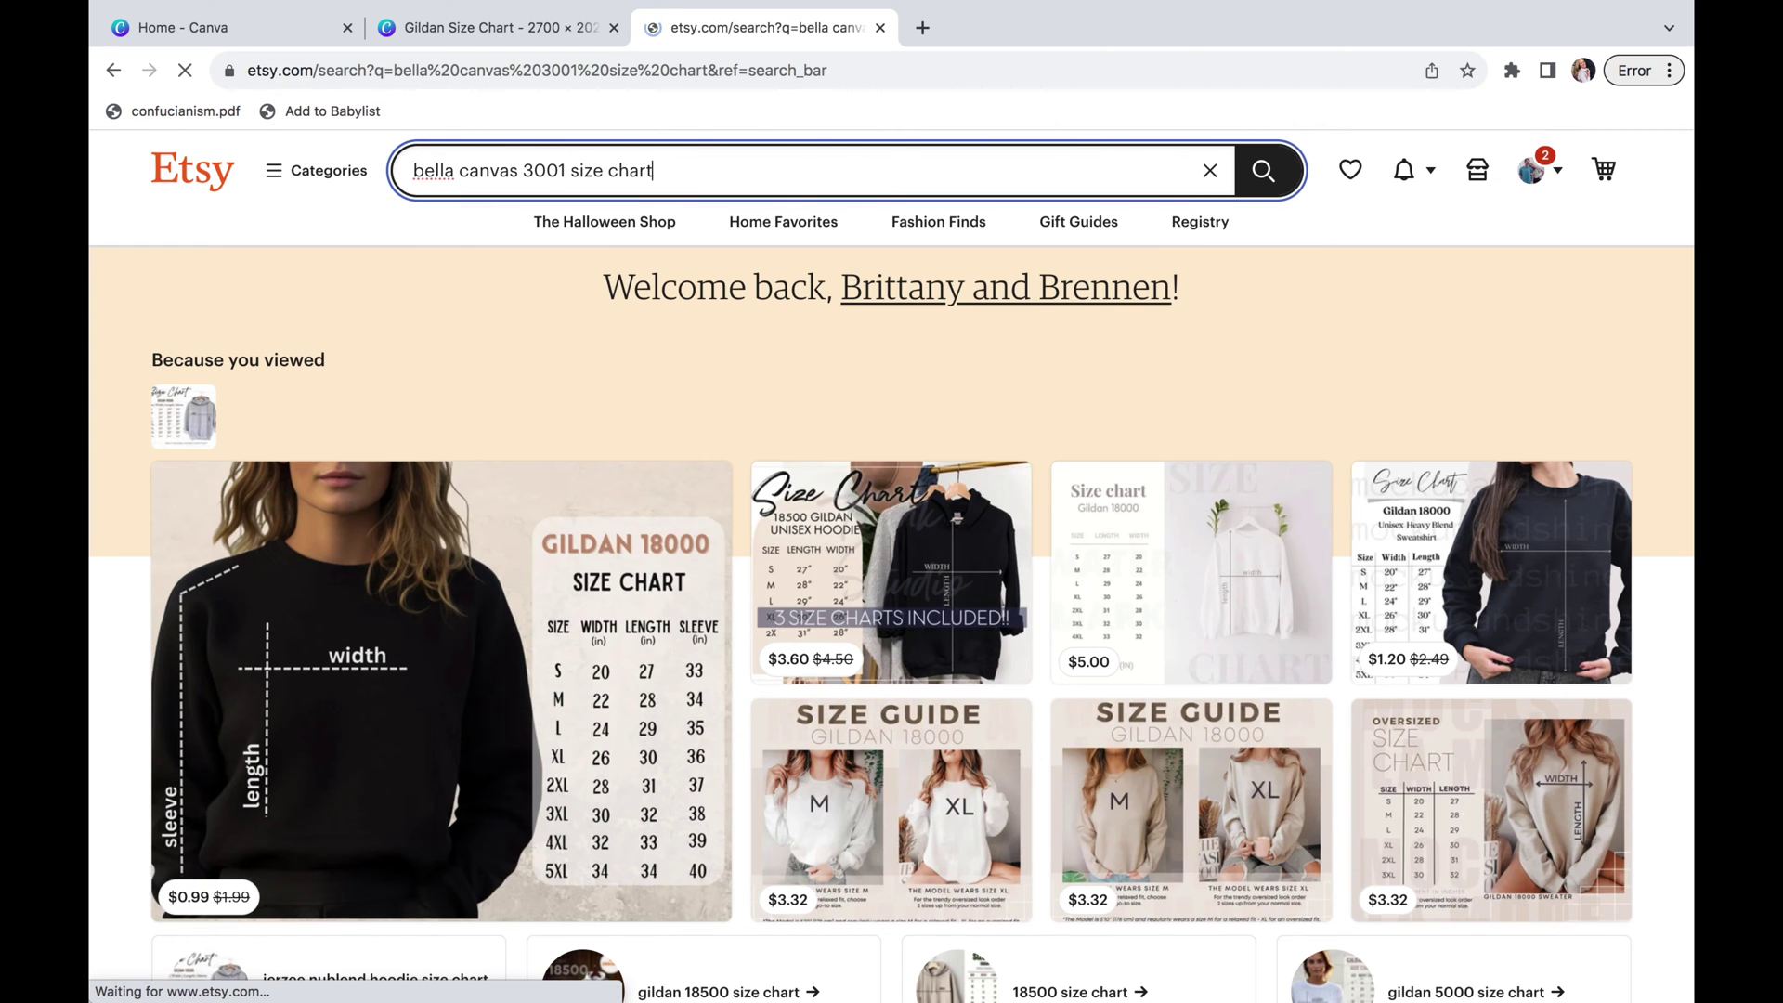
Open the Bella Canvas 3001 size chart listing, view its measurements, then return to Canva
{"action": "scroll", "coordinate": [832, 891], "scroll_direction": "down", "scroll_amount": 5}
{"action": "scroll", "coordinate": [832, 892], "scroll_direction": "down", "scroll_amount": 1}
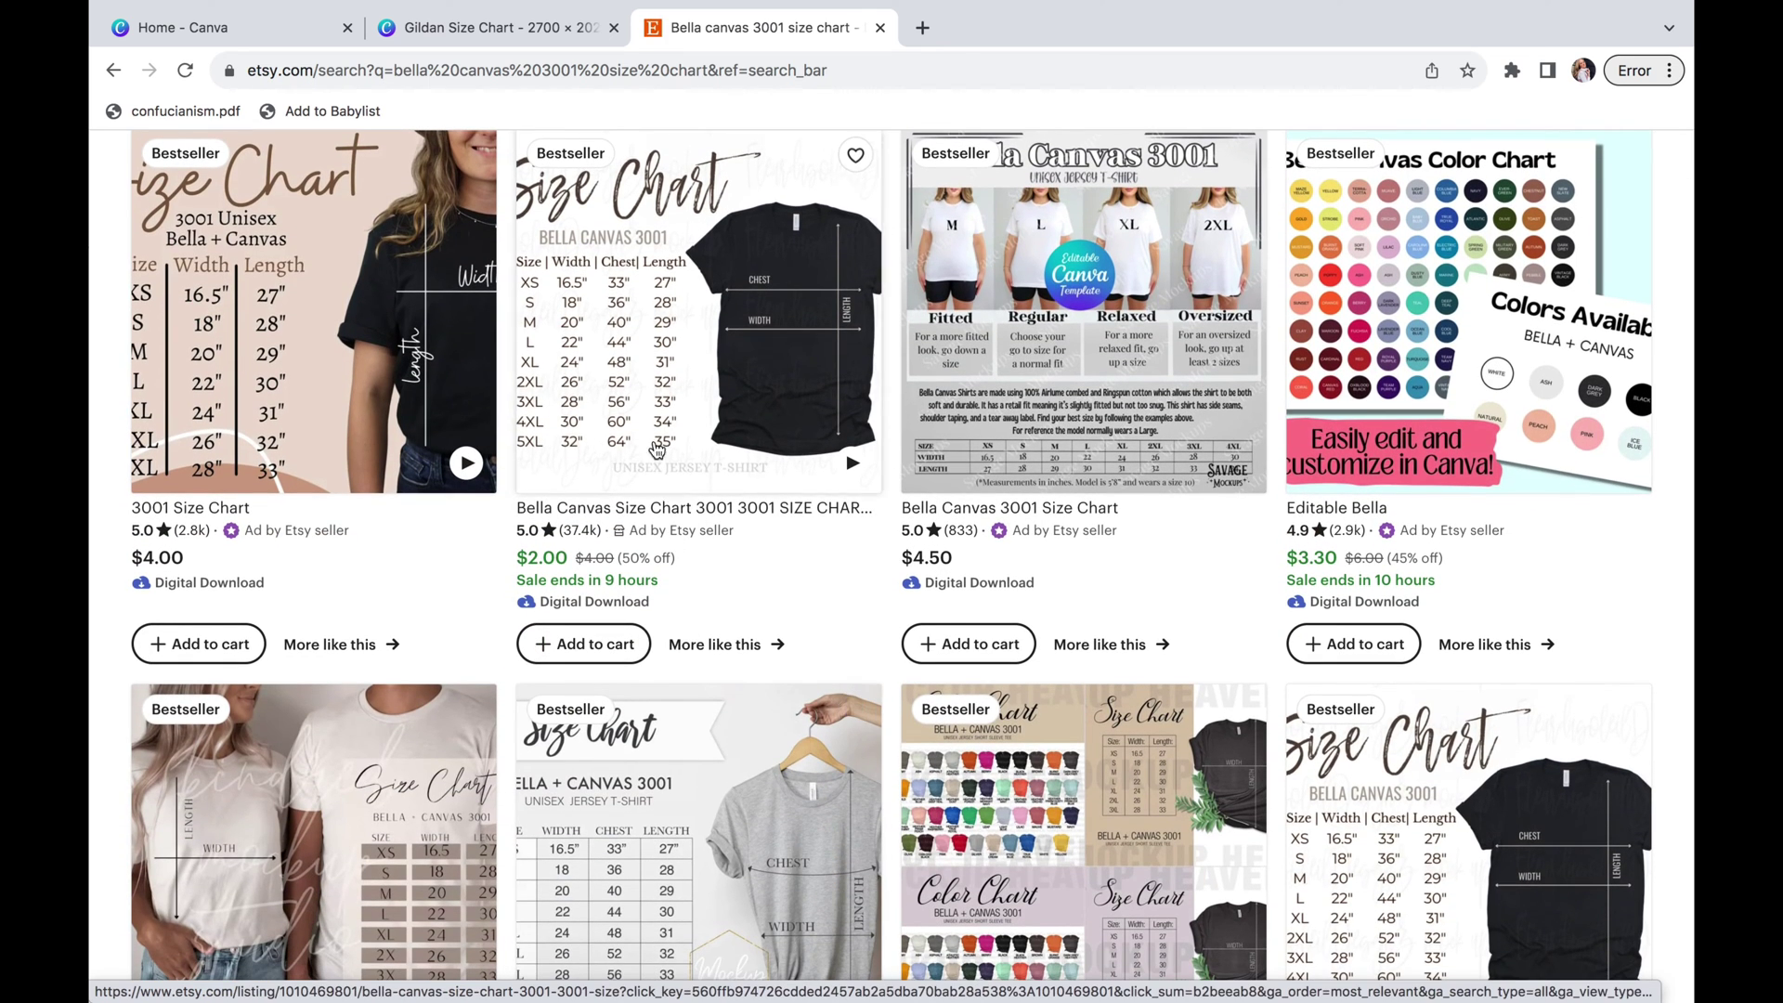
{"action": "mouse_move", "coordinate": [655, 382]}
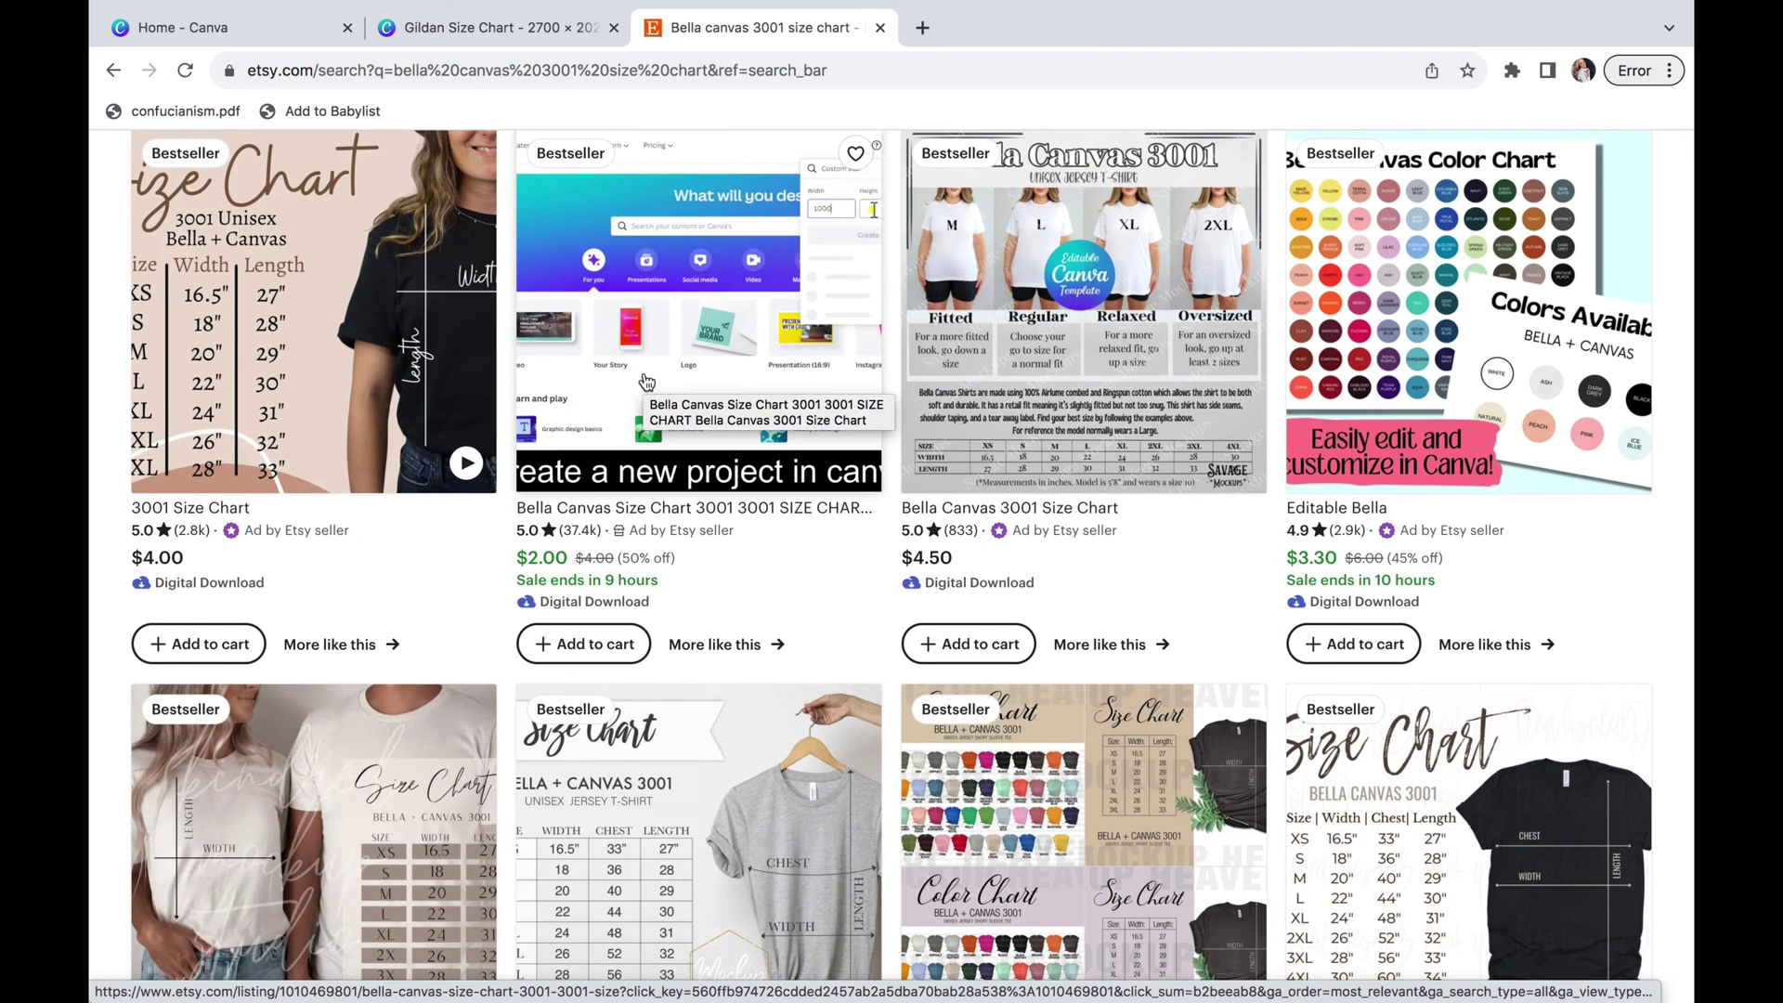
{"action": "left_click", "coordinate": [647, 382]}
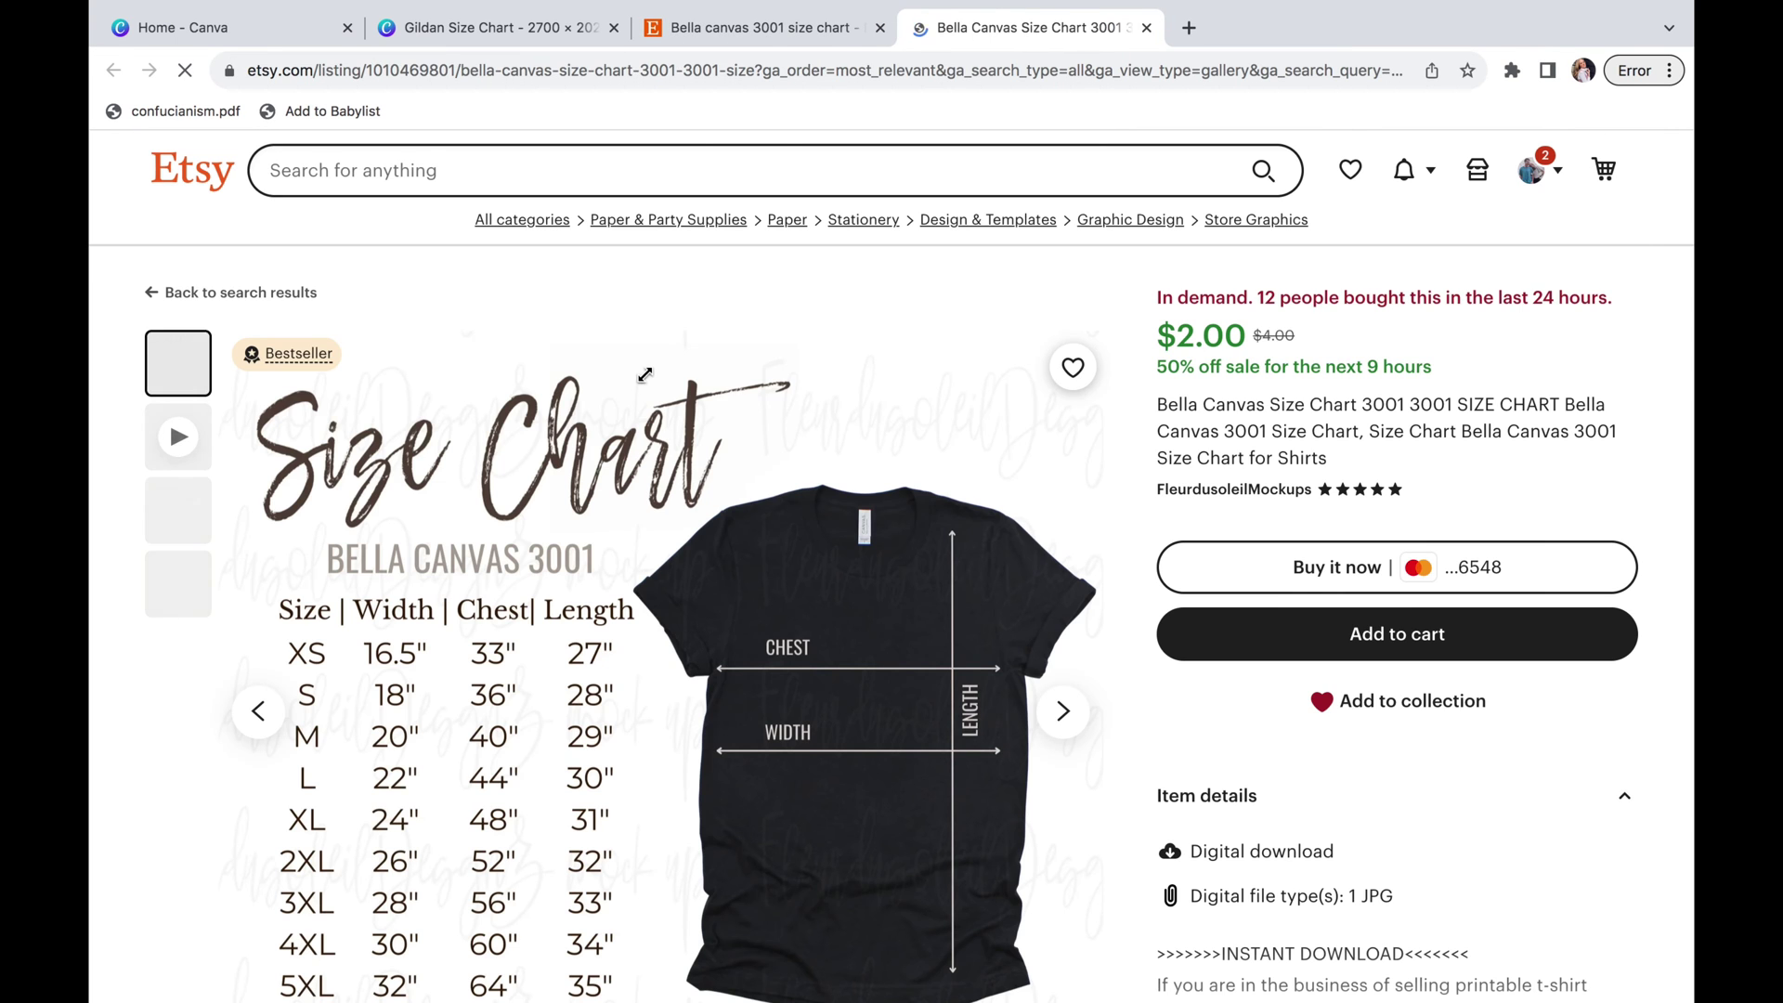
{"action": "scroll", "coordinate": [644, 372], "scroll_direction": "down", "scroll_amount": 3}
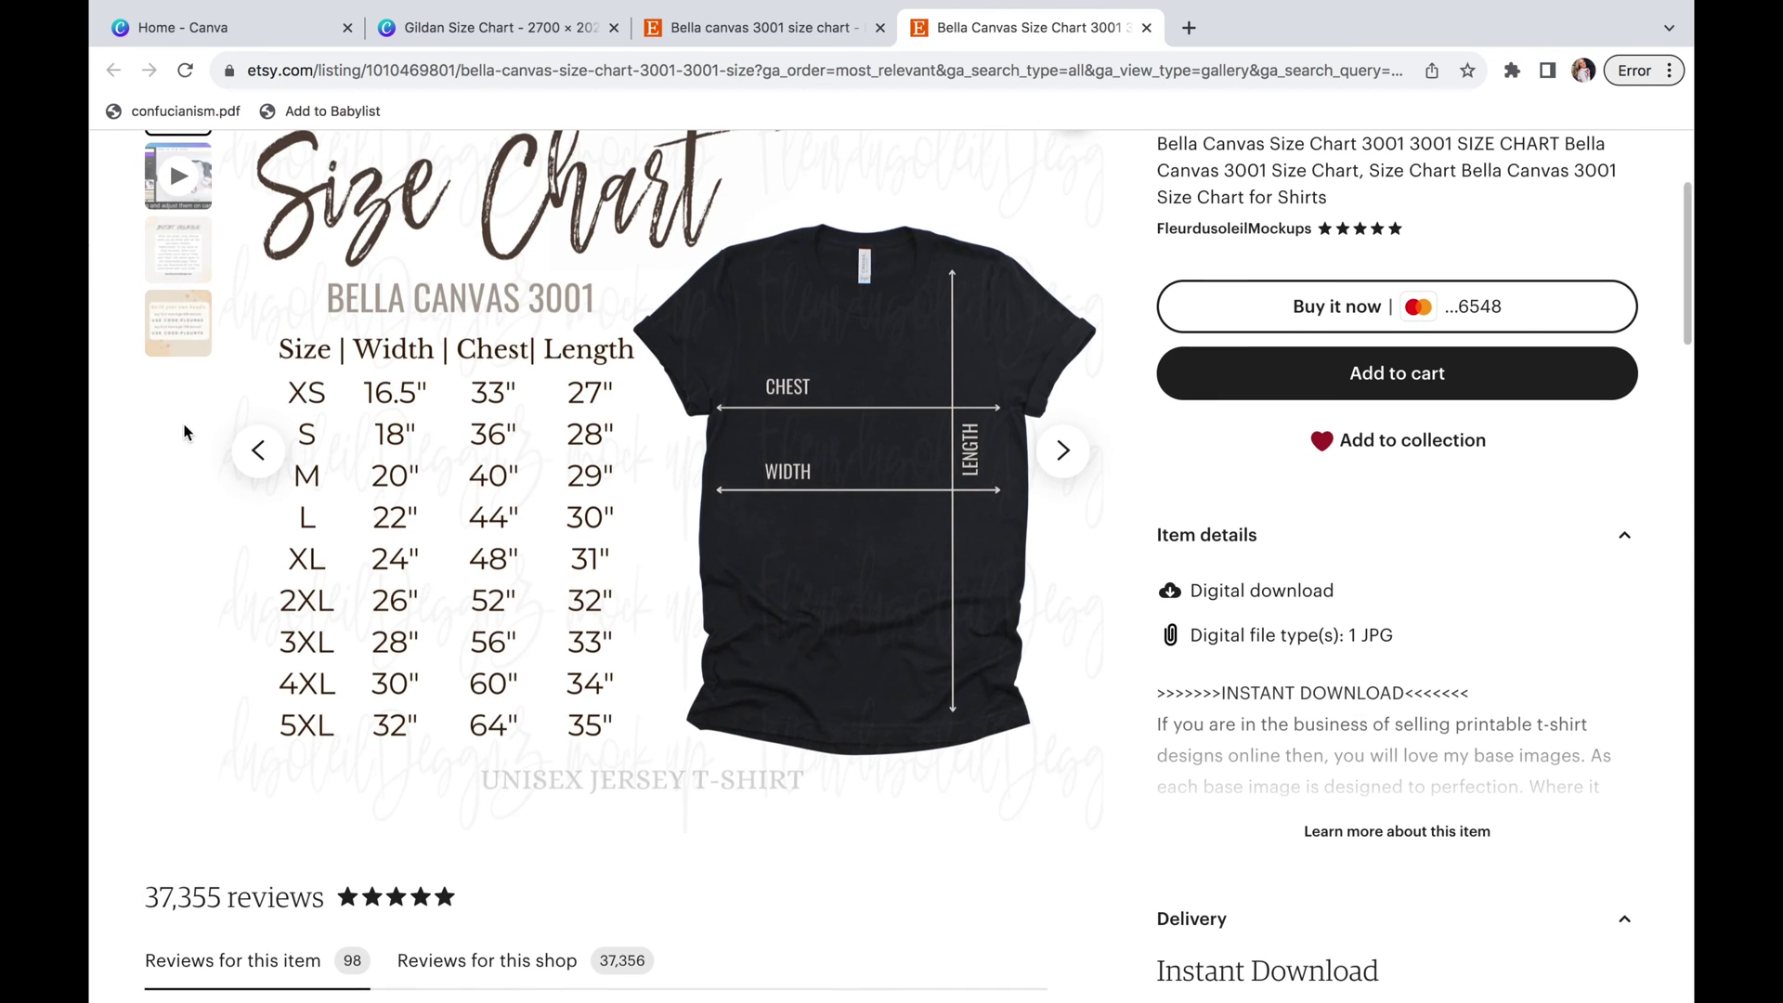
{"action": "key", "text": "ctrl+shift+Tab"}
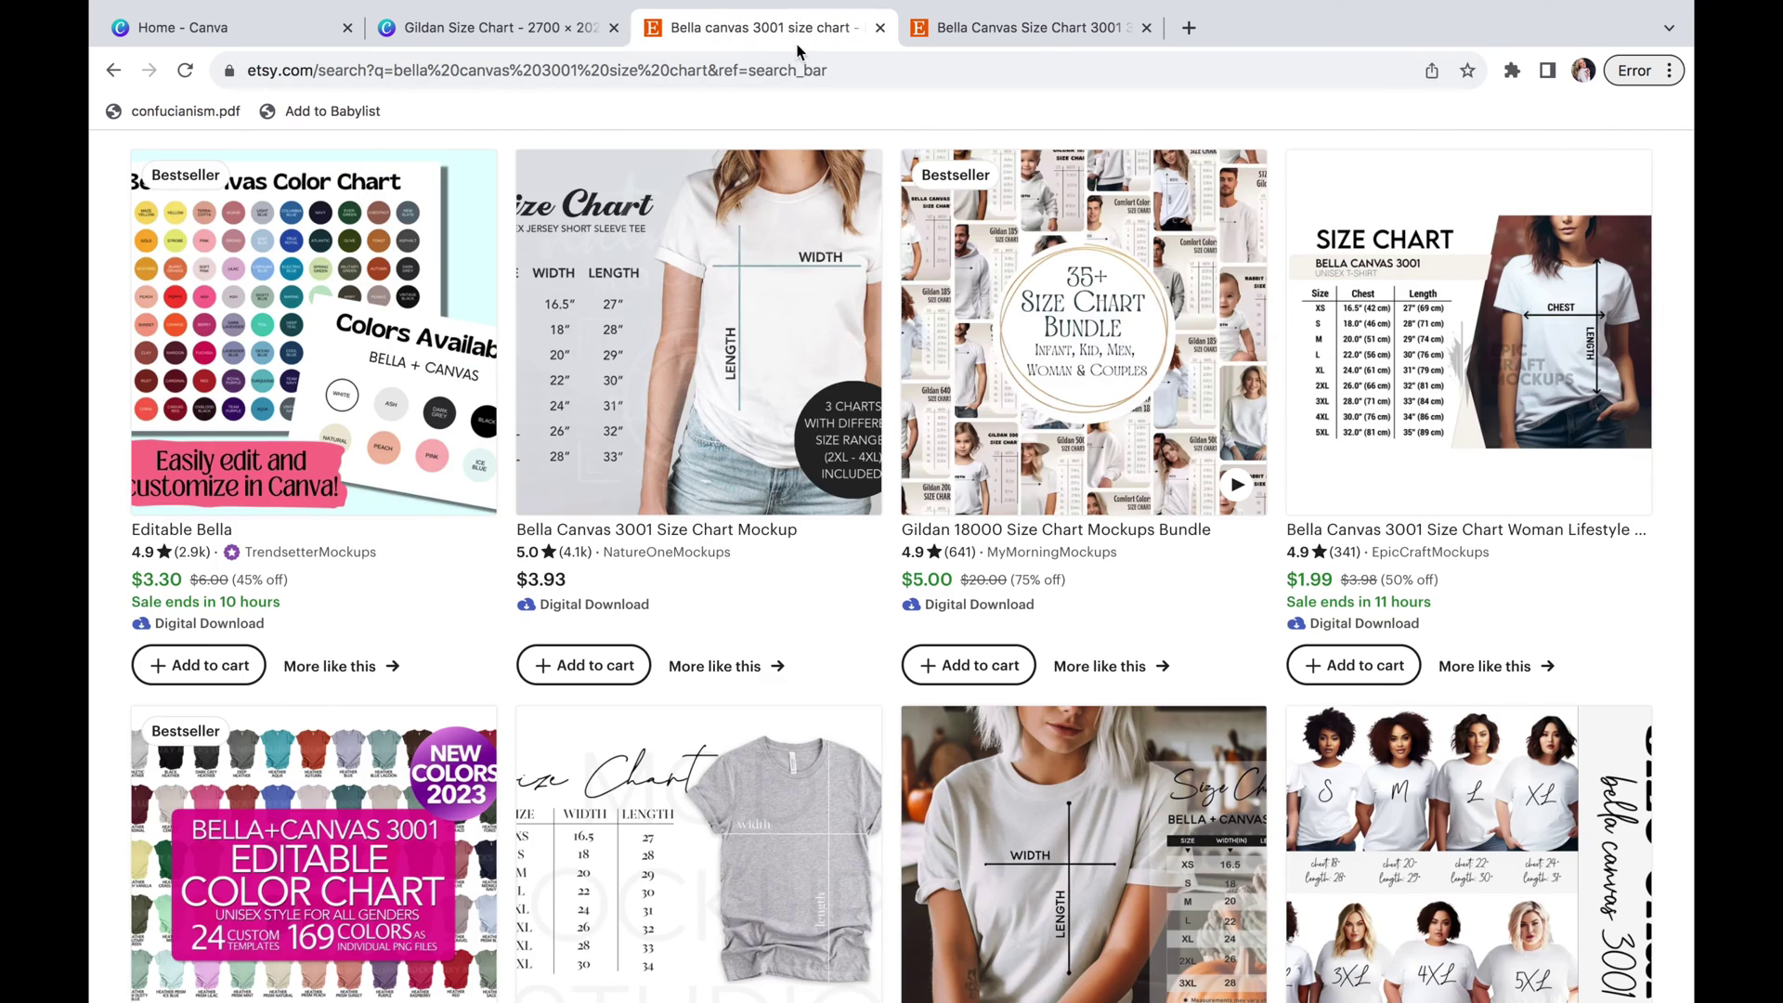
{"action": "key", "text": "ctrl+shift+Tab"}
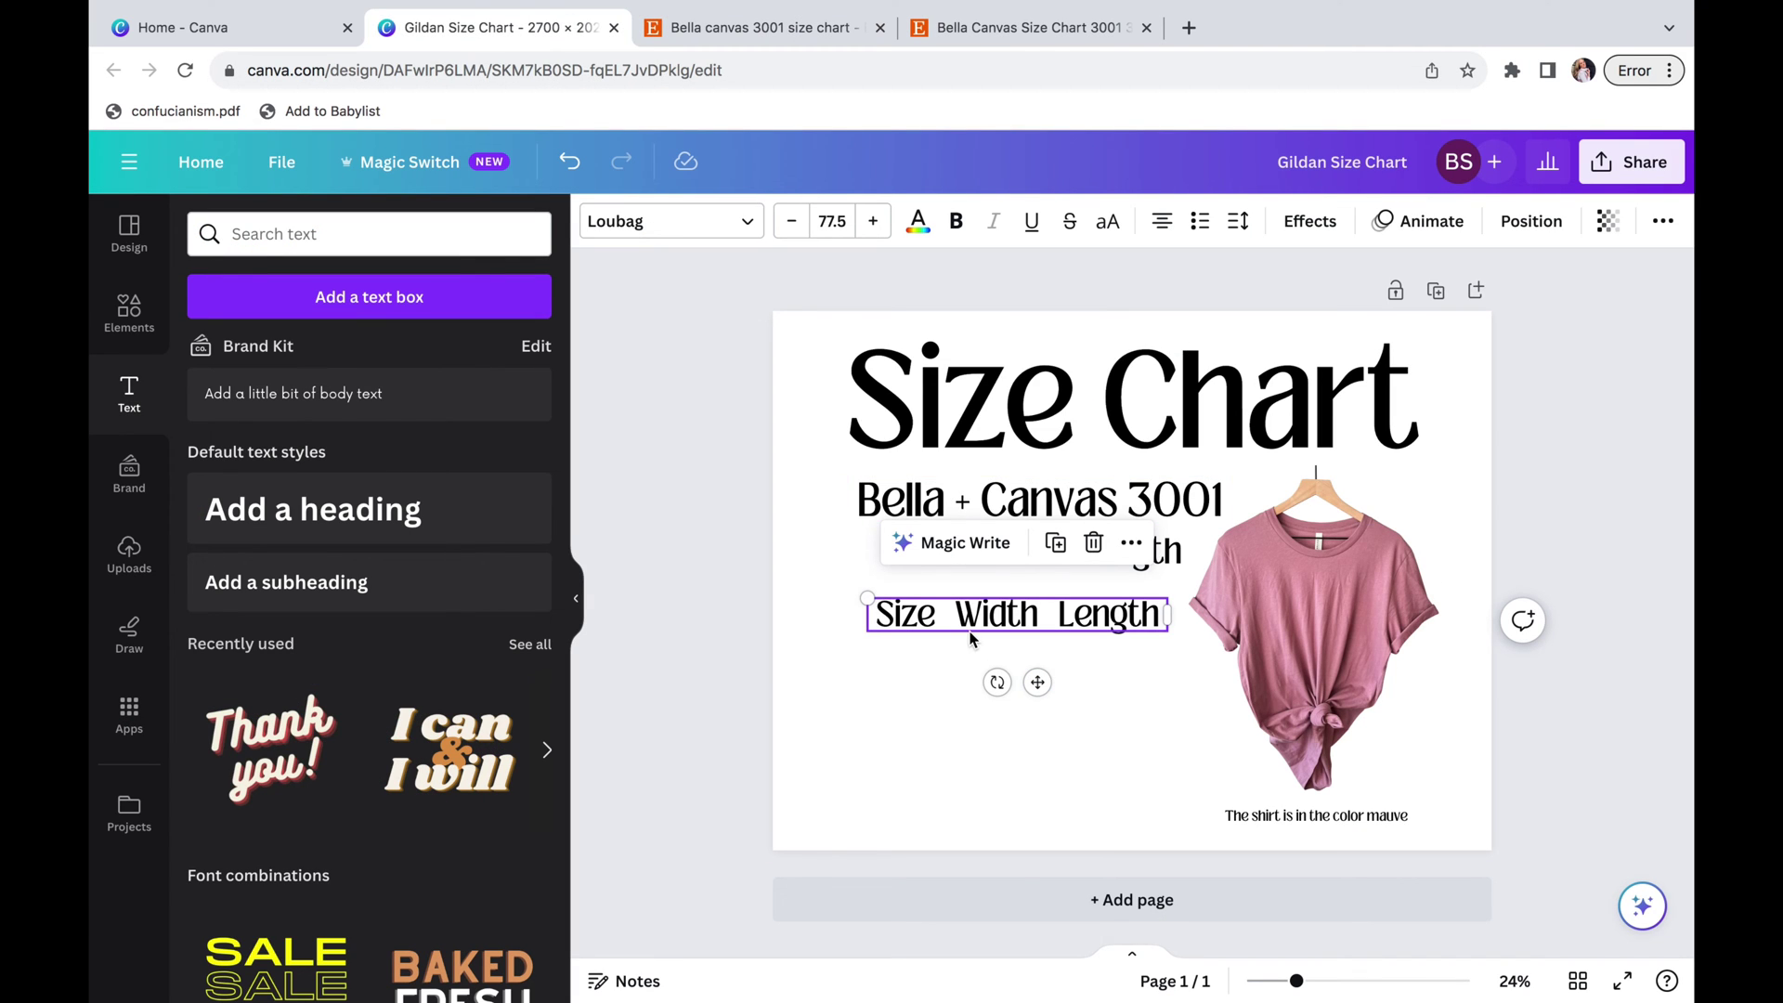
Replace the copied heading text with sizes XS, S, M, L, XL, 2XL, 3XL, 4XL, 5XL, placed under Size
{"action": "double_click", "coordinate": [938, 613]}
{"action": "type", "text": "XS"}
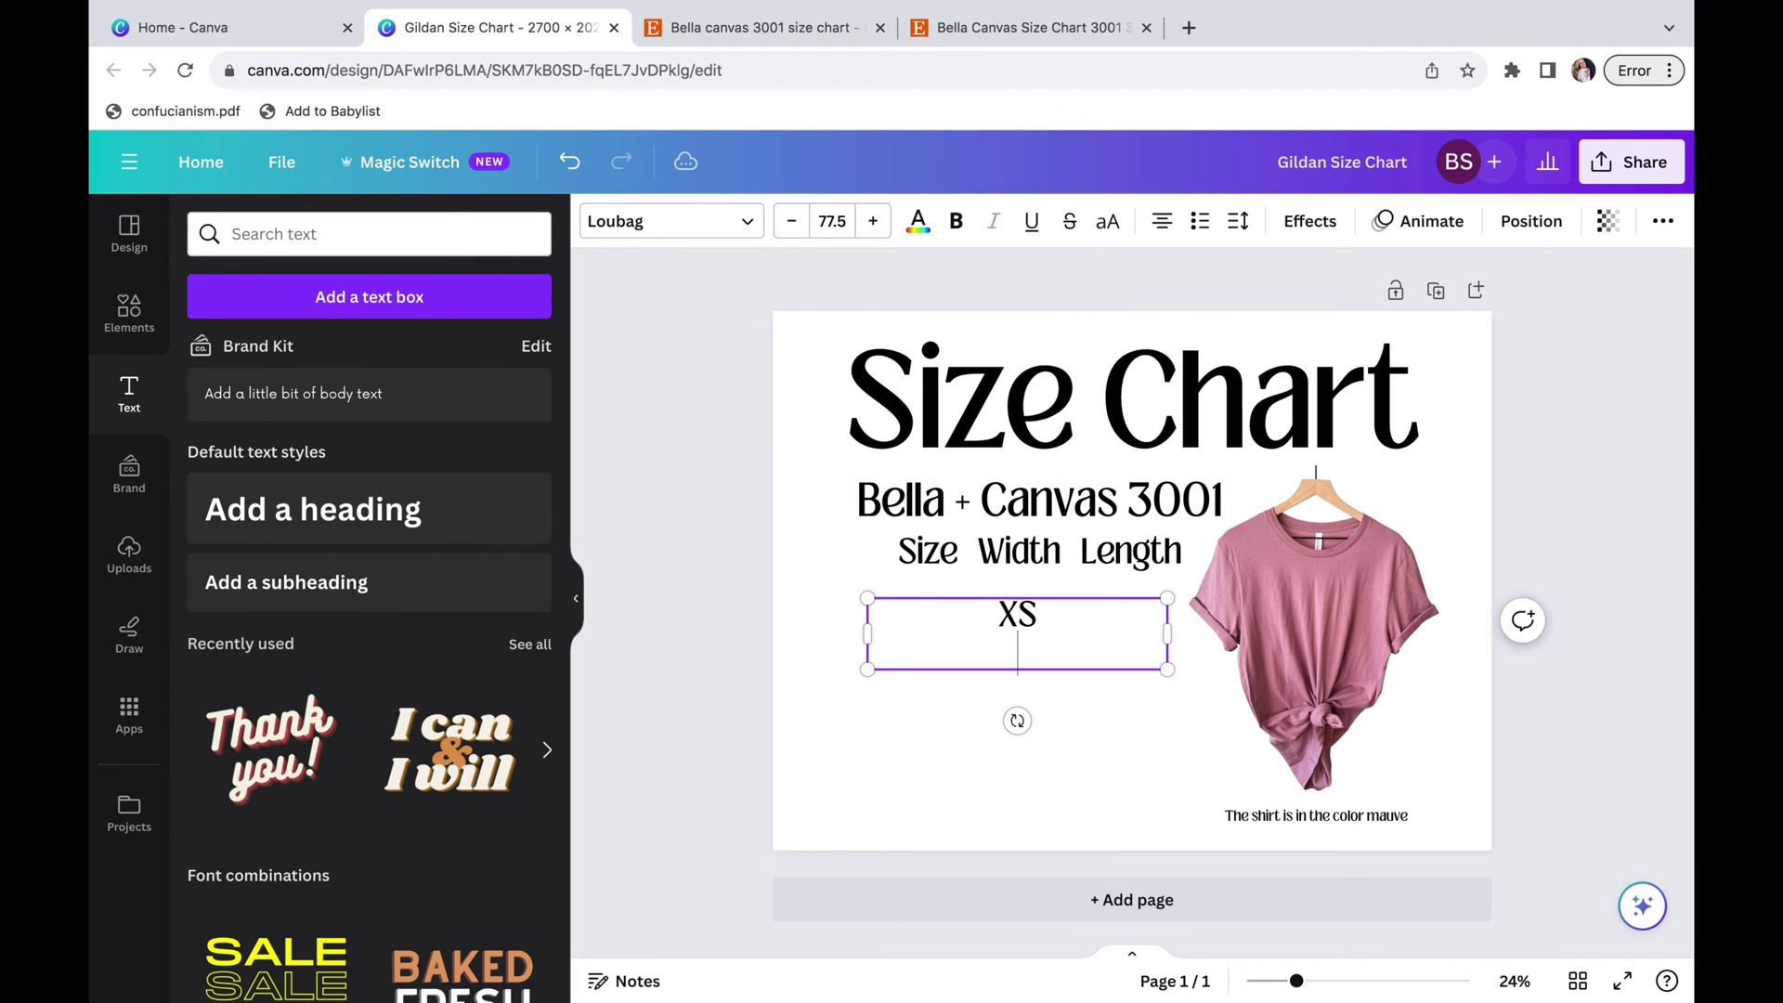
{"action": "key", "text": "Return"}
{"action": "type", "text": "S"}
{"action": "key", "text": "Return"}
{"action": "type", "text": "M"}
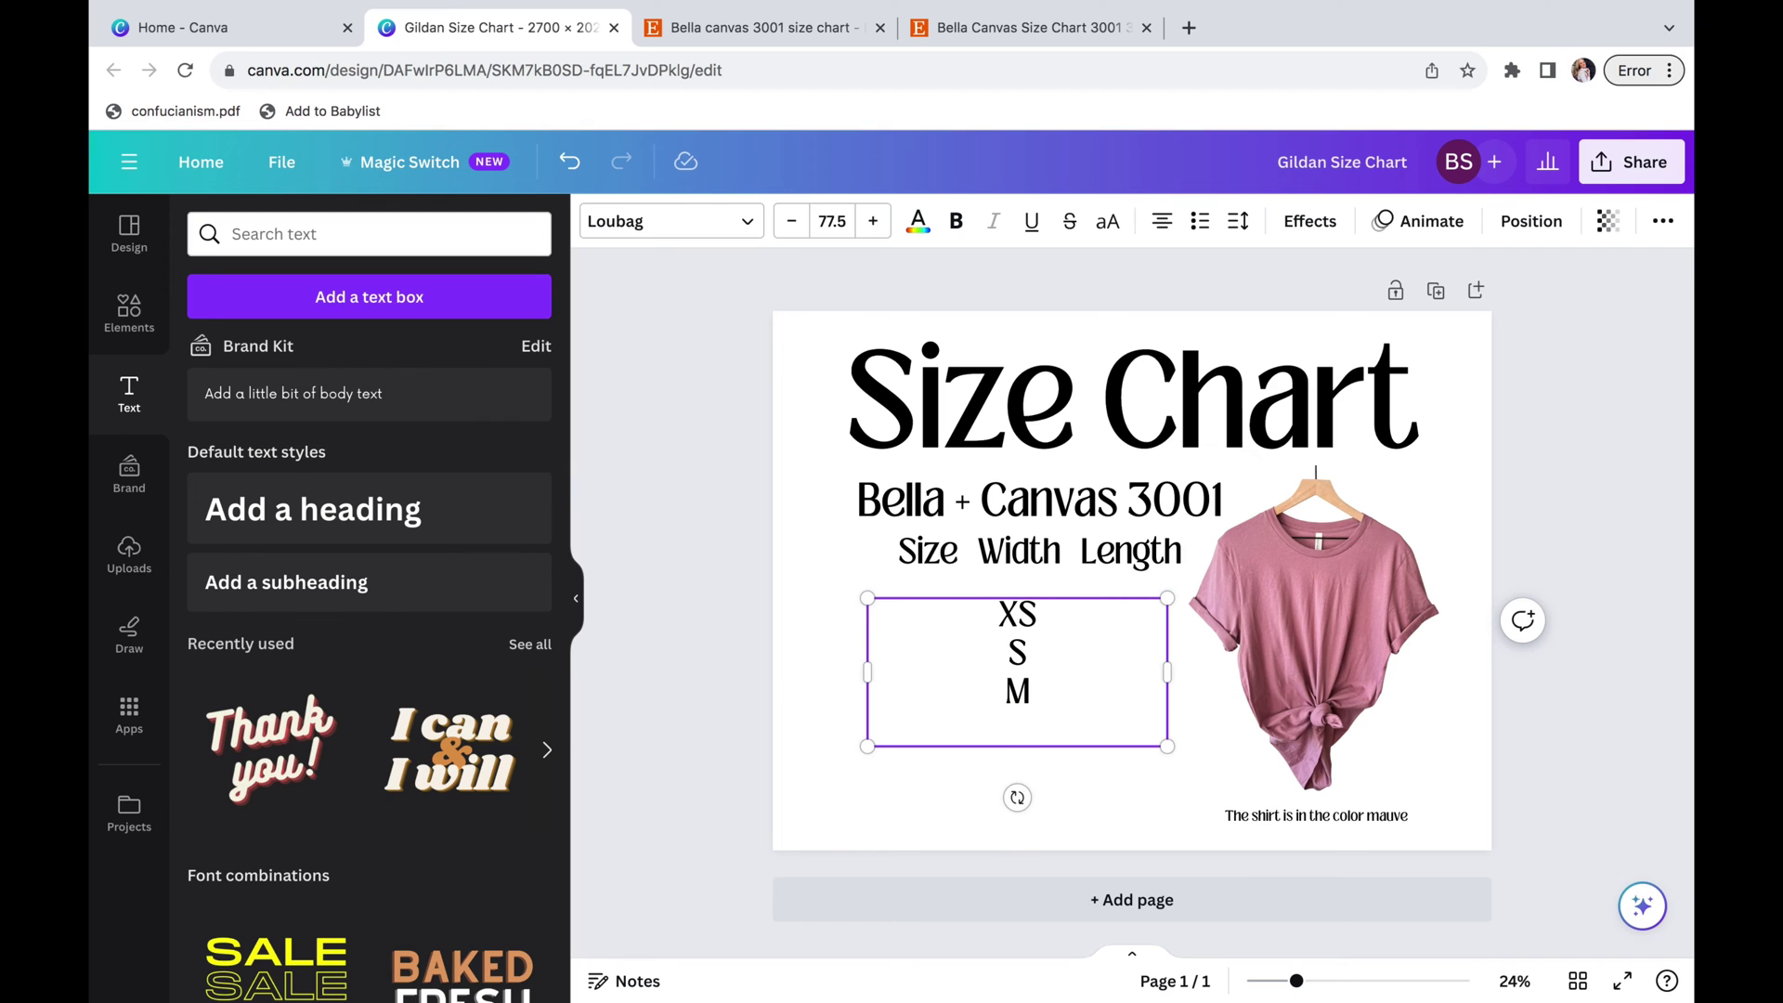
{"action": "key", "text": "Return"}
{"action": "type", "text": "L"}
{"action": "key", "text": "Return"}
{"action": "type", "text": "XL"}
{"action": "key", "text": "Return"}
{"action": "type", "text": "@XL"}
{"action": "key", "text": "Return"}
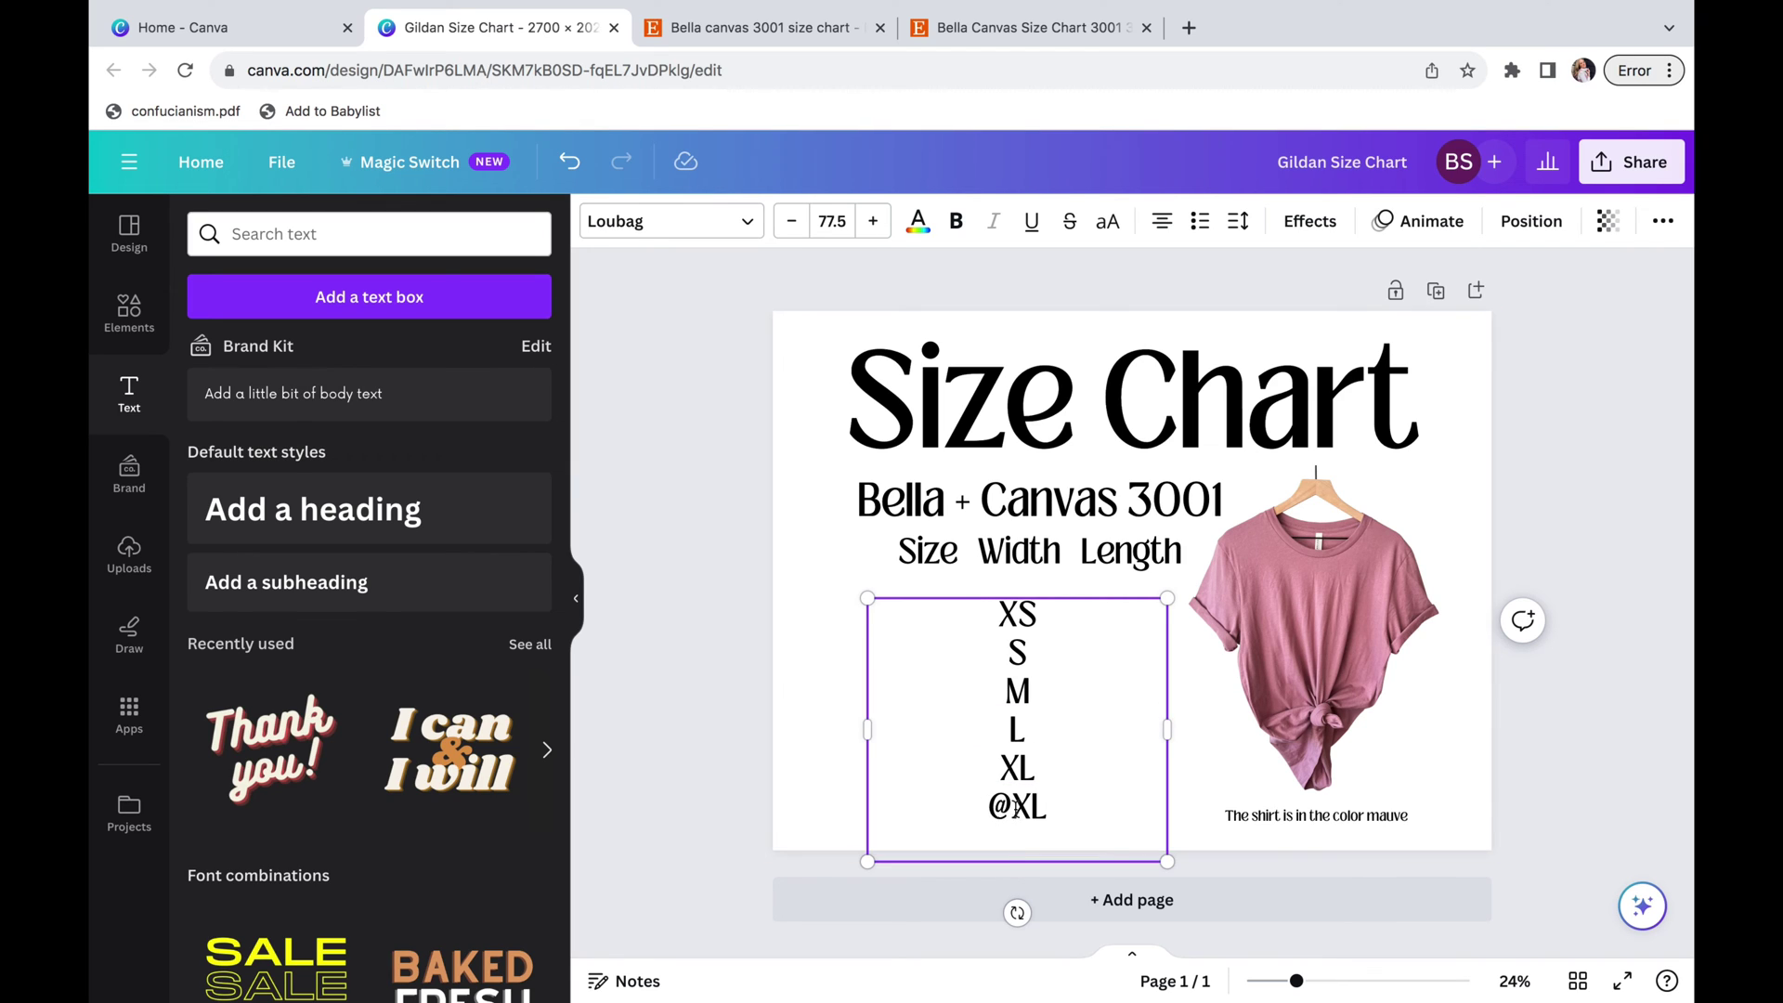
{"action": "key", "text": "BackSpace"}
{"action": "type", "text": "2"}
{"action": "key", "text": "Return"}
{"action": "type", "text": "3"}
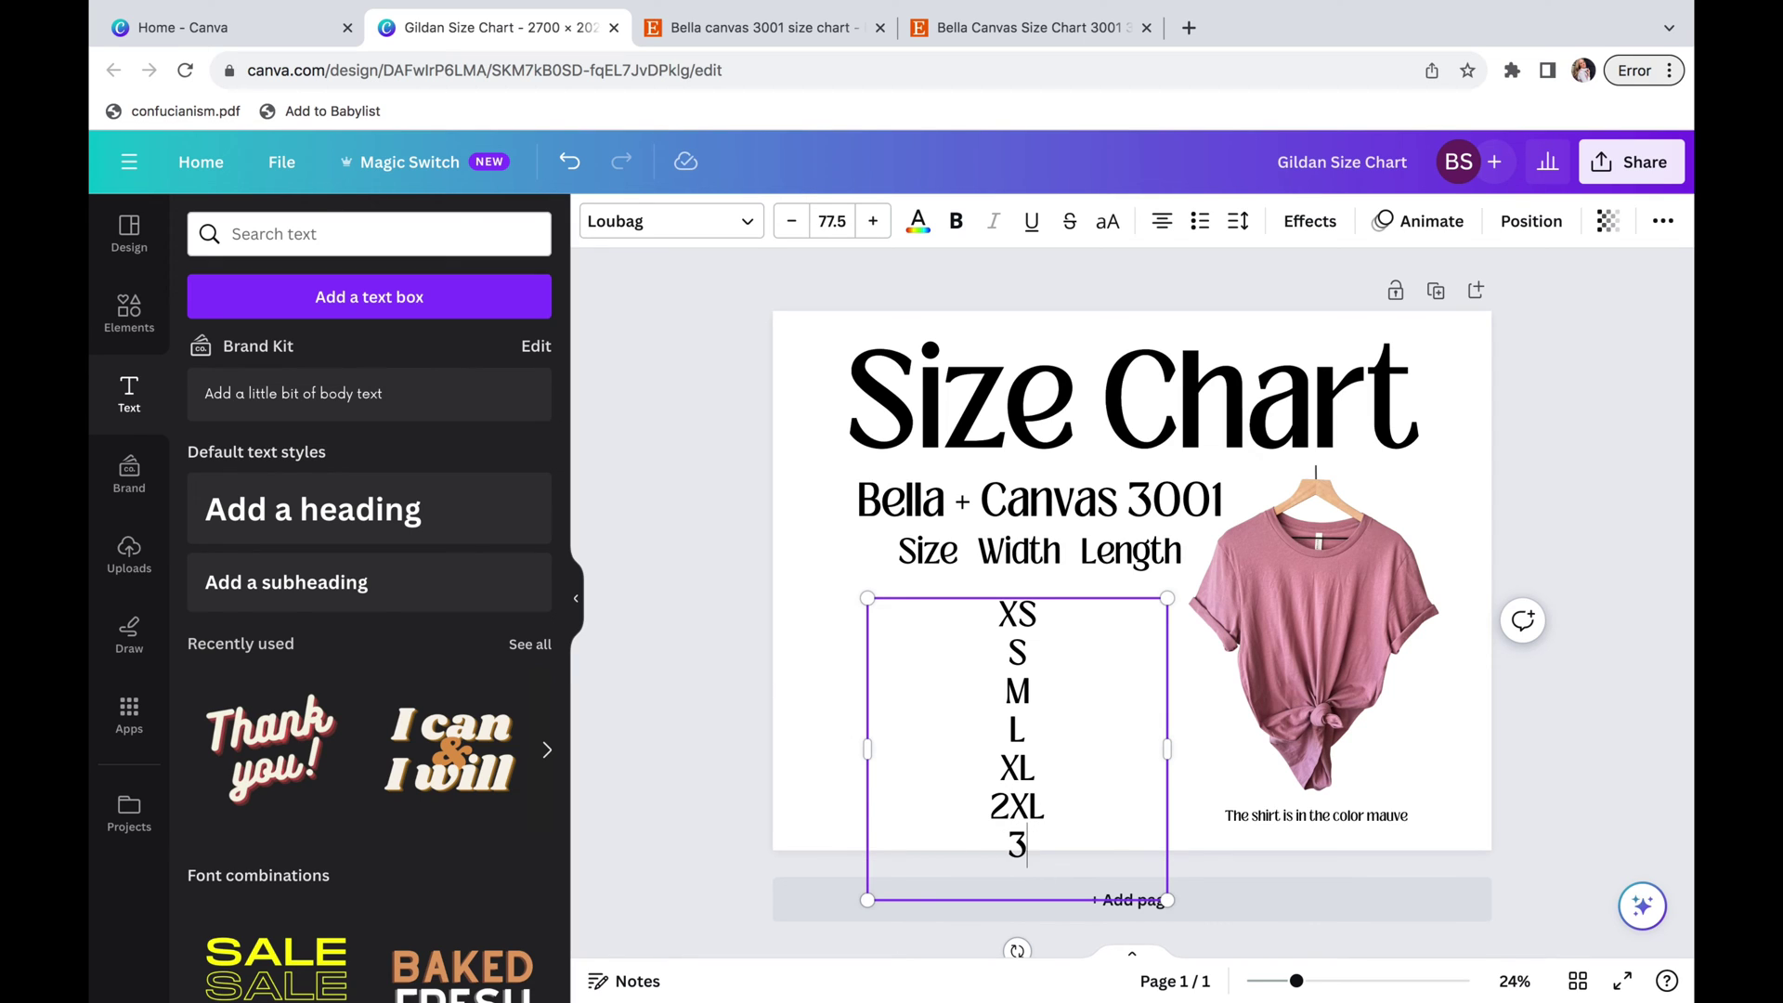
{"action": "type", "text": "2XL"}
{"action": "key", "text": "Return"}
{"action": "type", "text": "4XL"}
{"action": "key", "text": "Return"}
{"action": "type", "text": "5XL"}
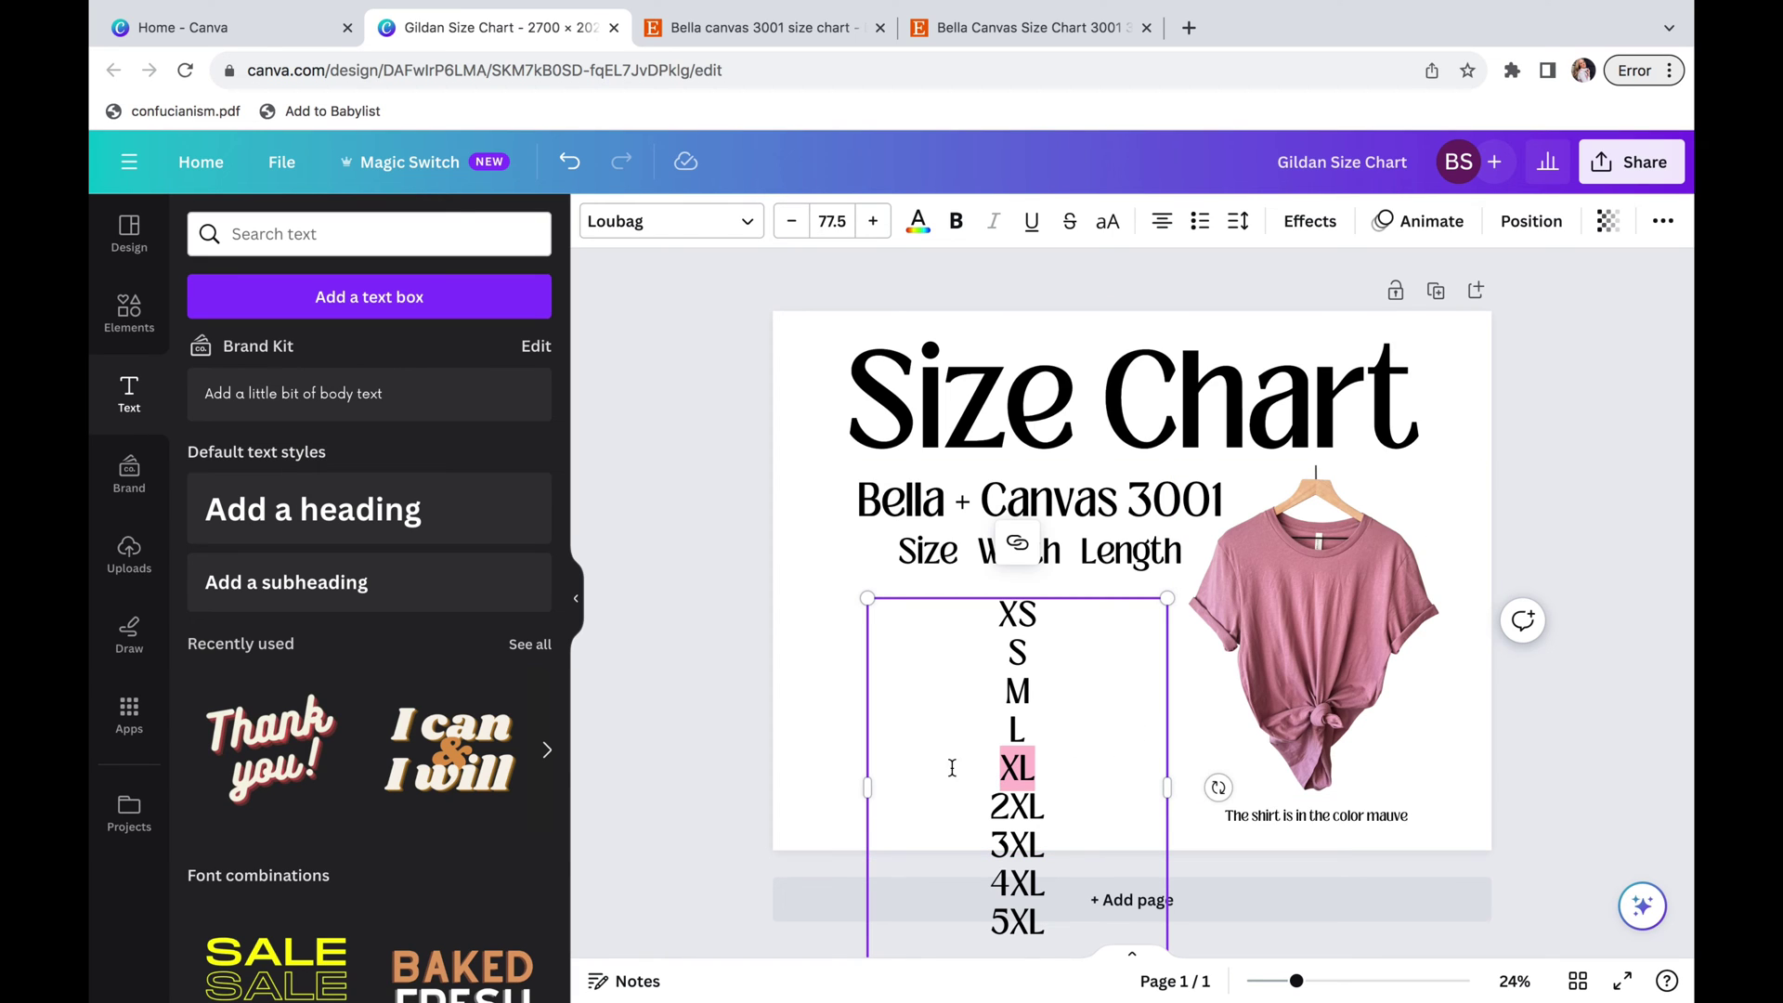
{"action": "left_click", "coordinate": [827, 711]}
{"action": "left_click_drag", "start_coordinate": [990, 768], "coordinate": [907, 756]}
Centre the Size Chart title horizontally on the page
{"action": "left_click", "coordinate": [1122, 554]}
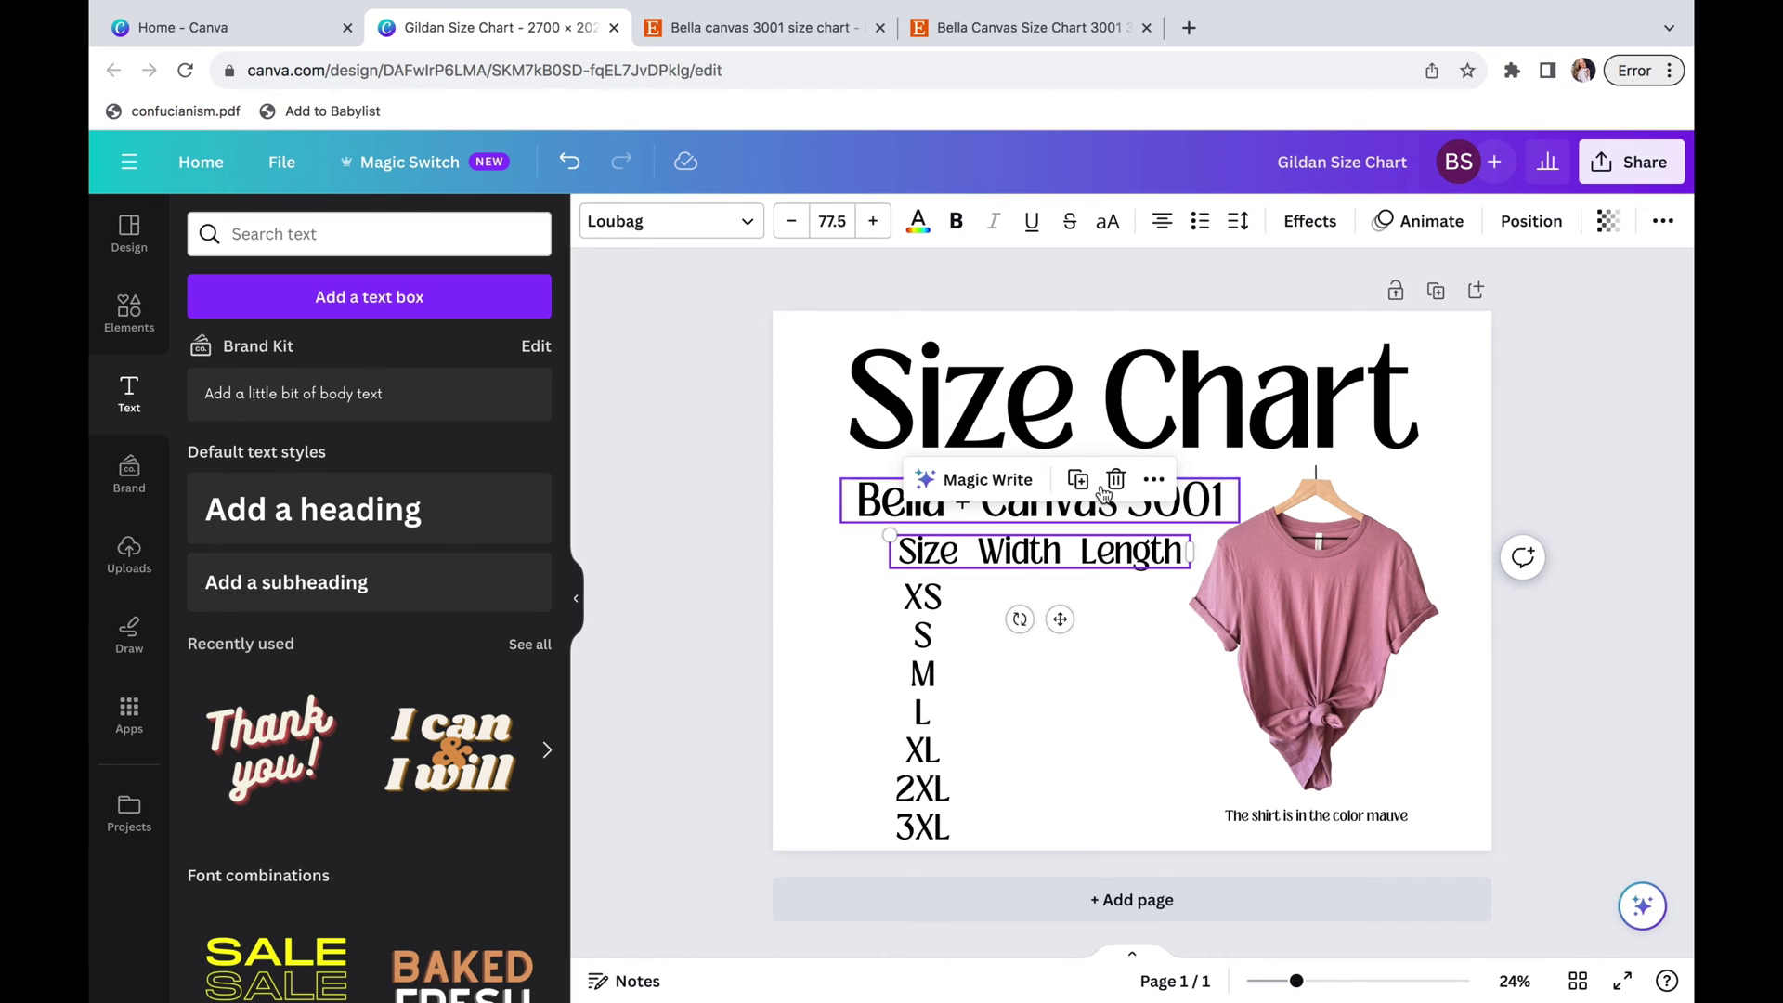
{"action": "left_click", "coordinate": [1189, 497]}
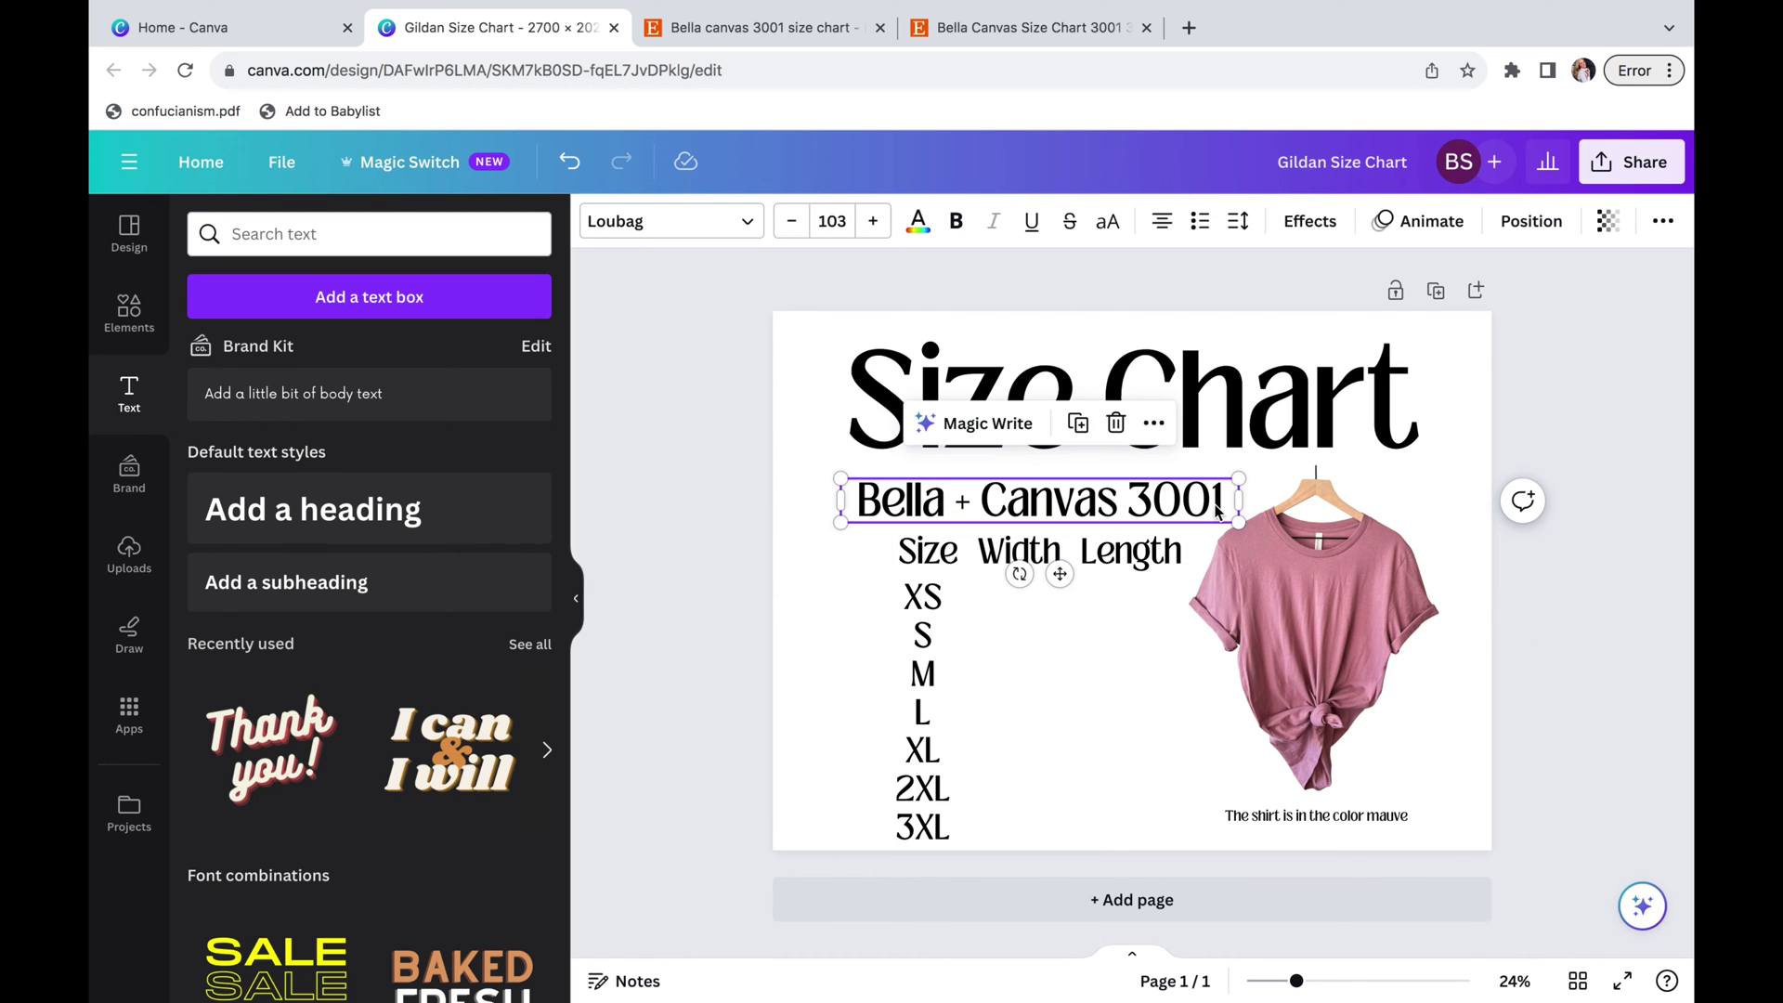
{"action": "key", "text": "ctrl+z"}
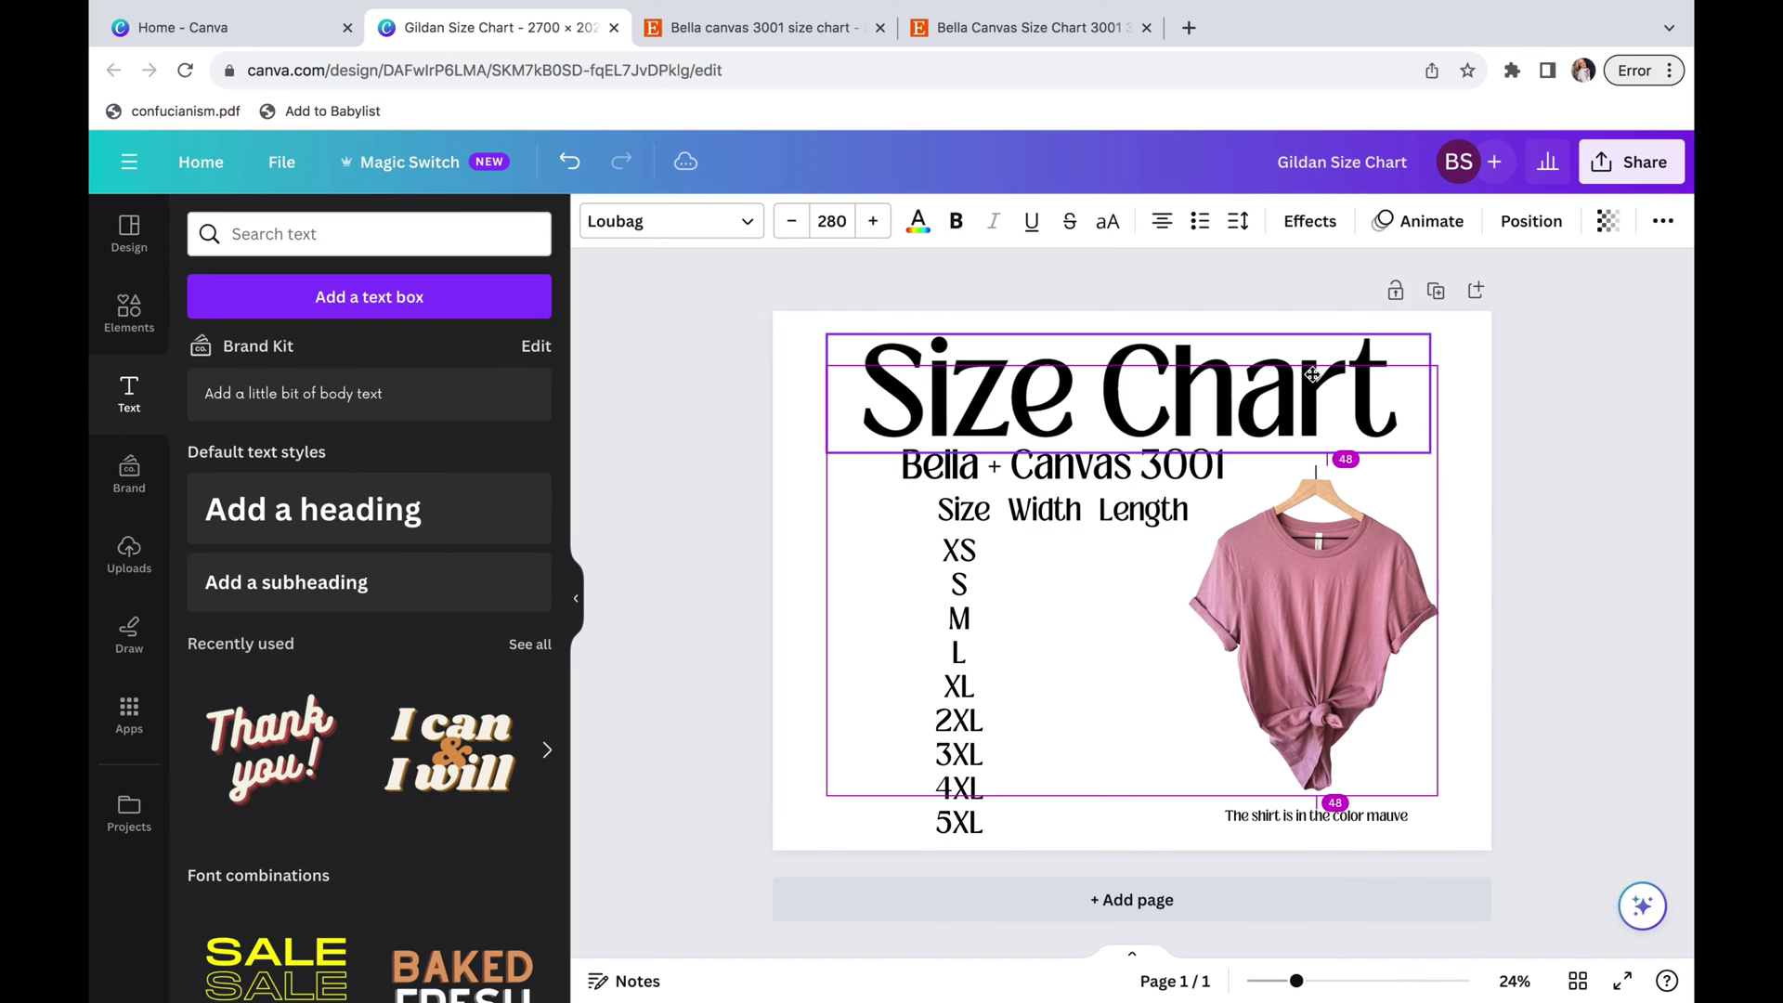
{"action": "left_click_drag", "start_coordinate": [1314, 375], "coordinate": [1316, 371]}
Increase the line spacing of the size list so the sizes spread further apart
{"action": "left_click", "coordinate": [1624, 502]}
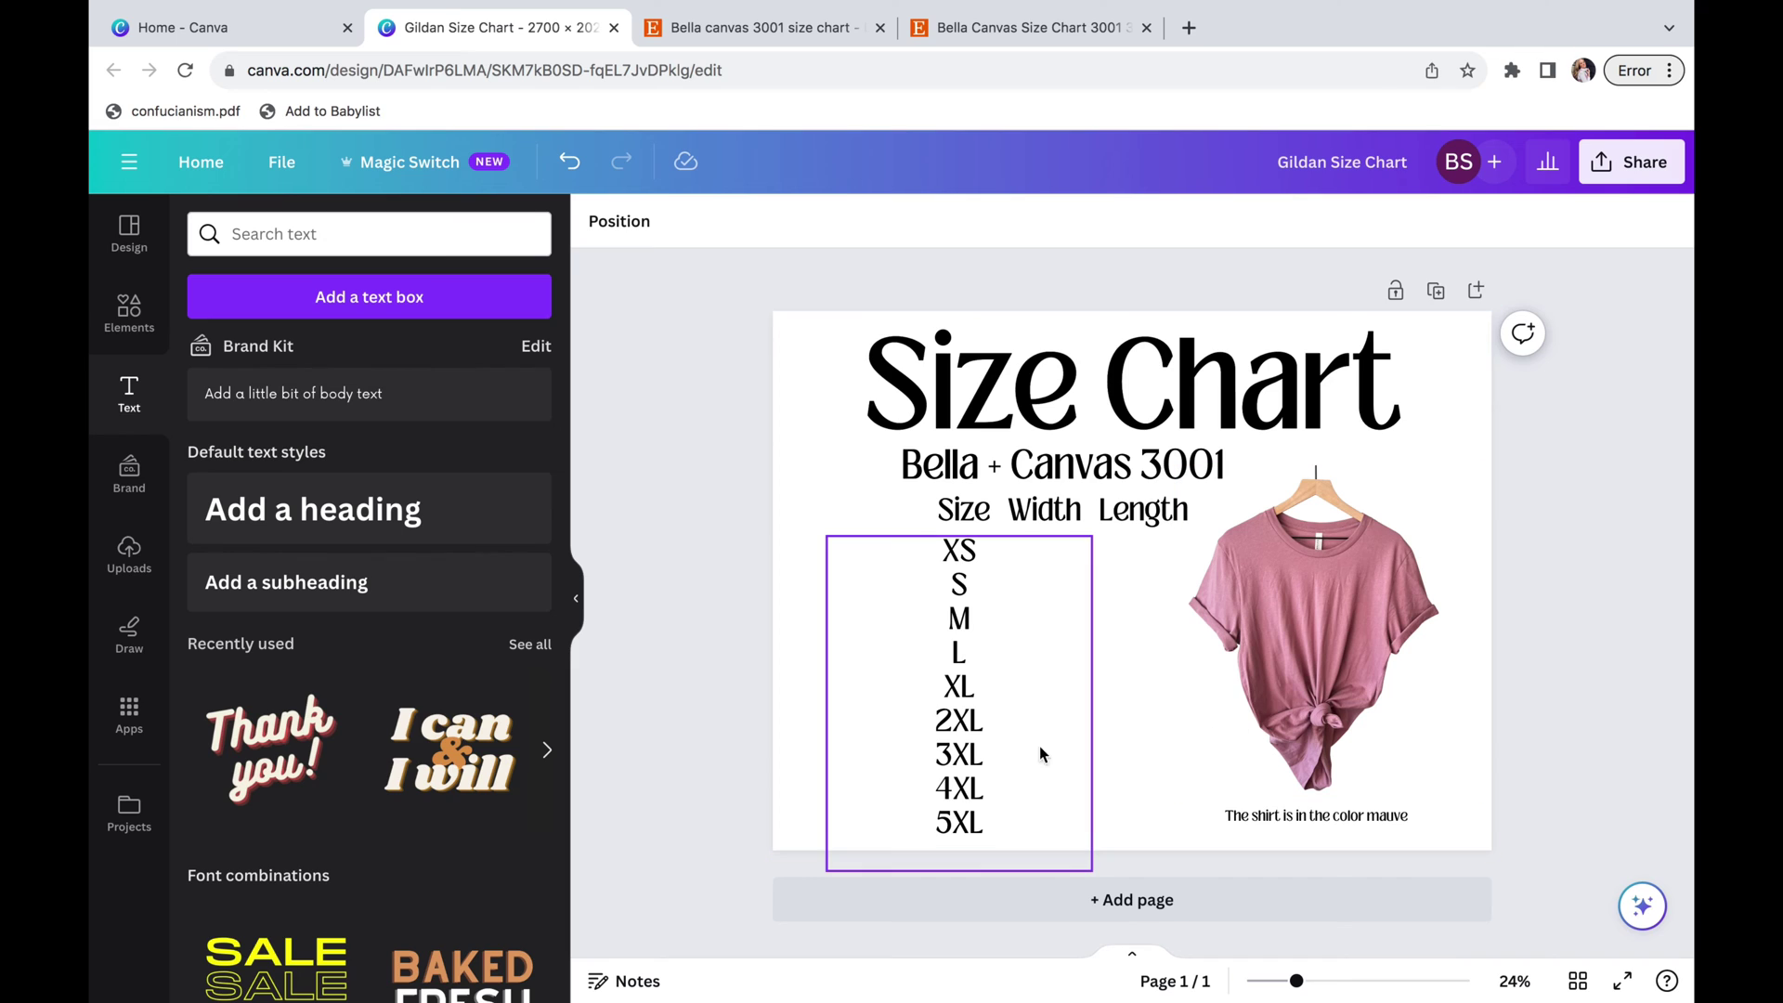
{"action": "left_click", "coordinate": [974, 746]}
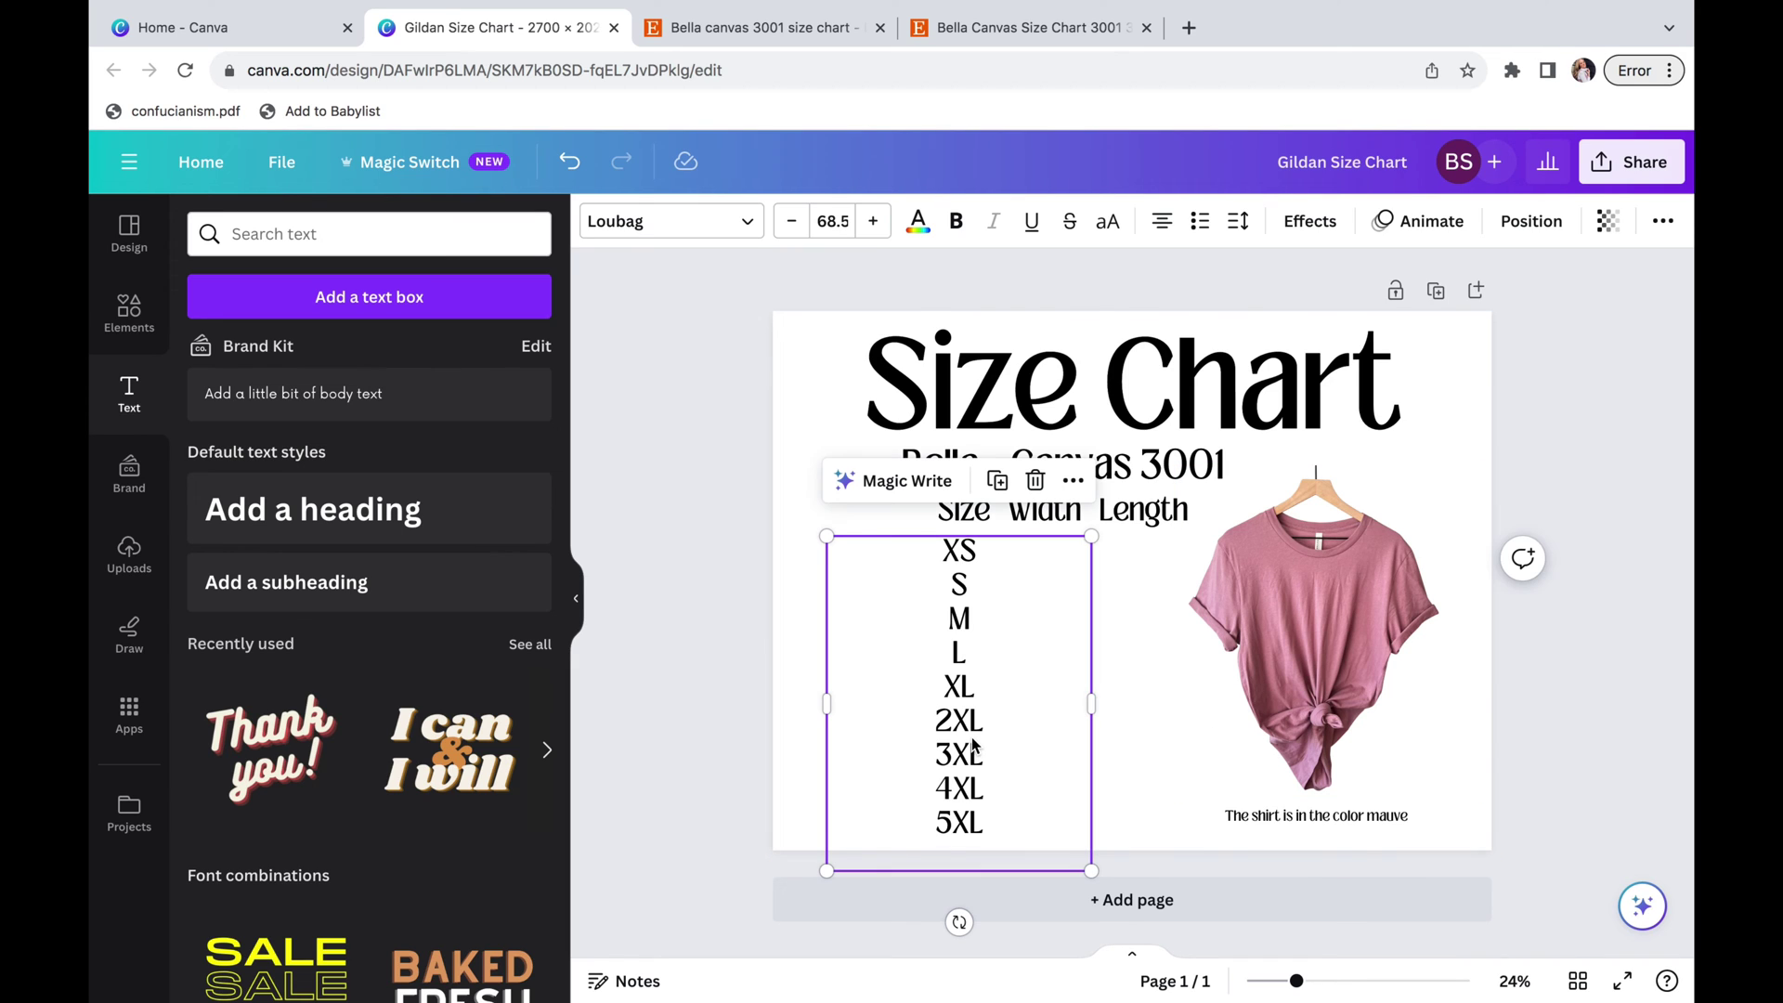
{"action": "left_click", "coordinate": [1243, 225]}
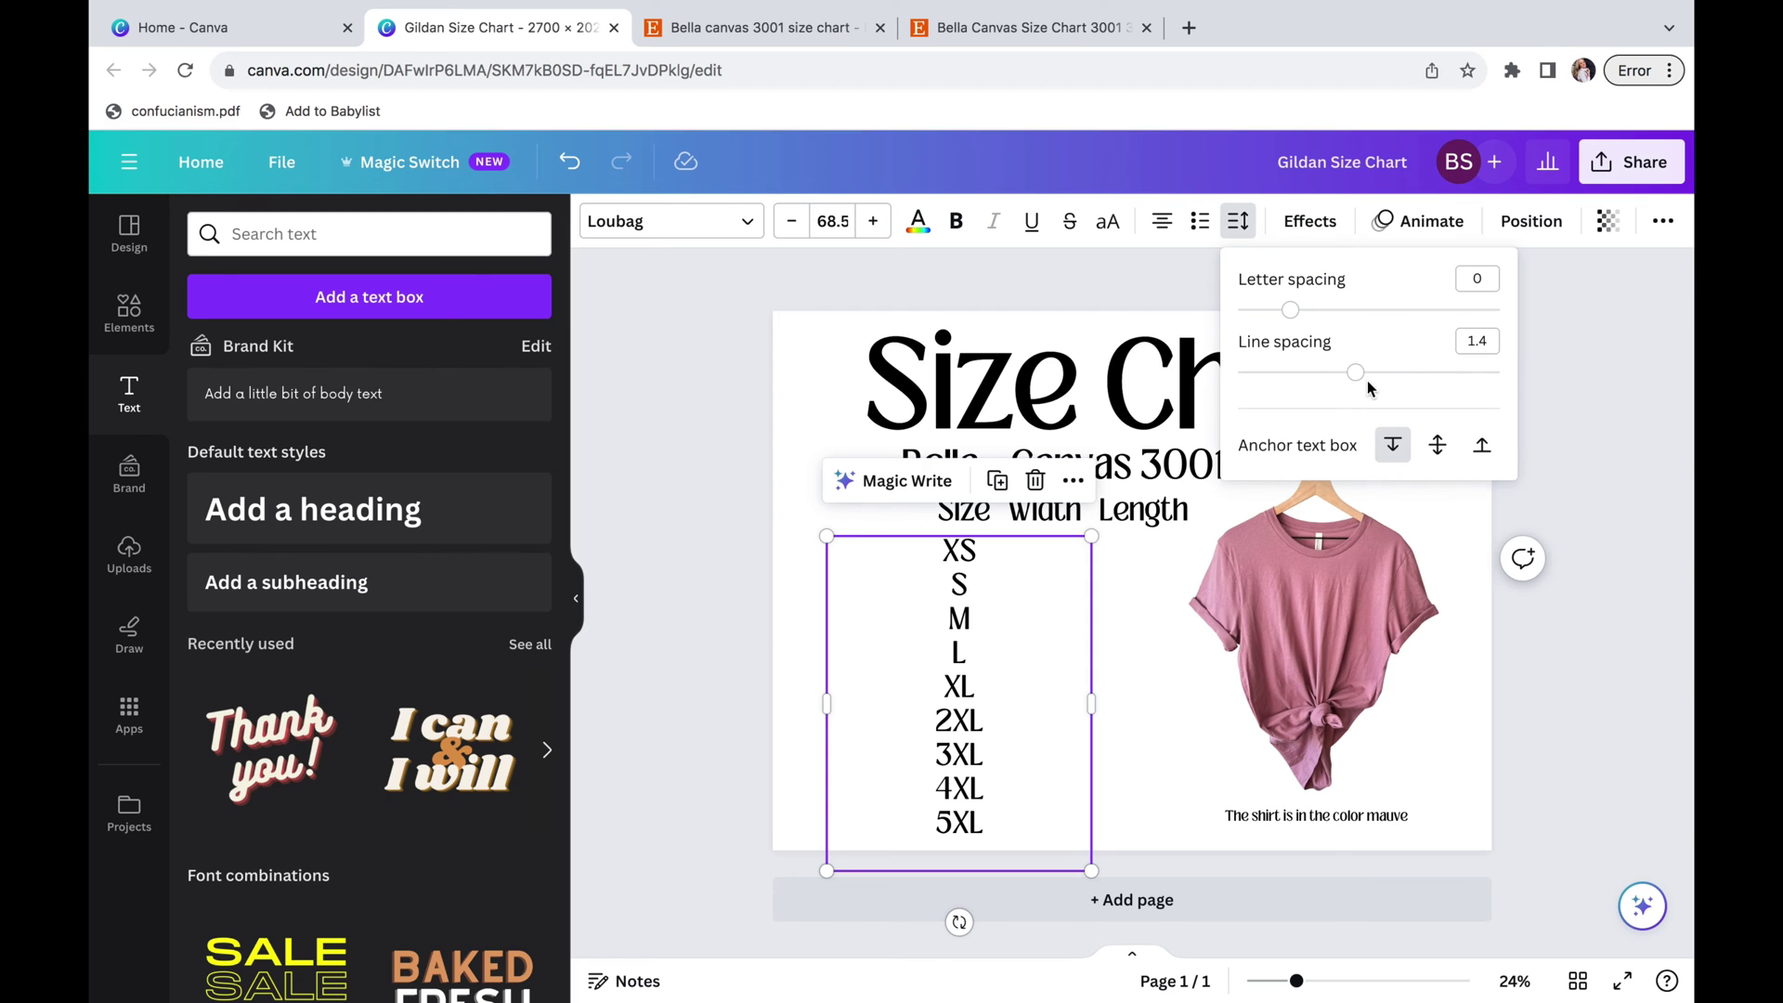
{"action": "left_click_drag", "start_coordinate": [1358, 381], "coordinate": [1358, 420]}
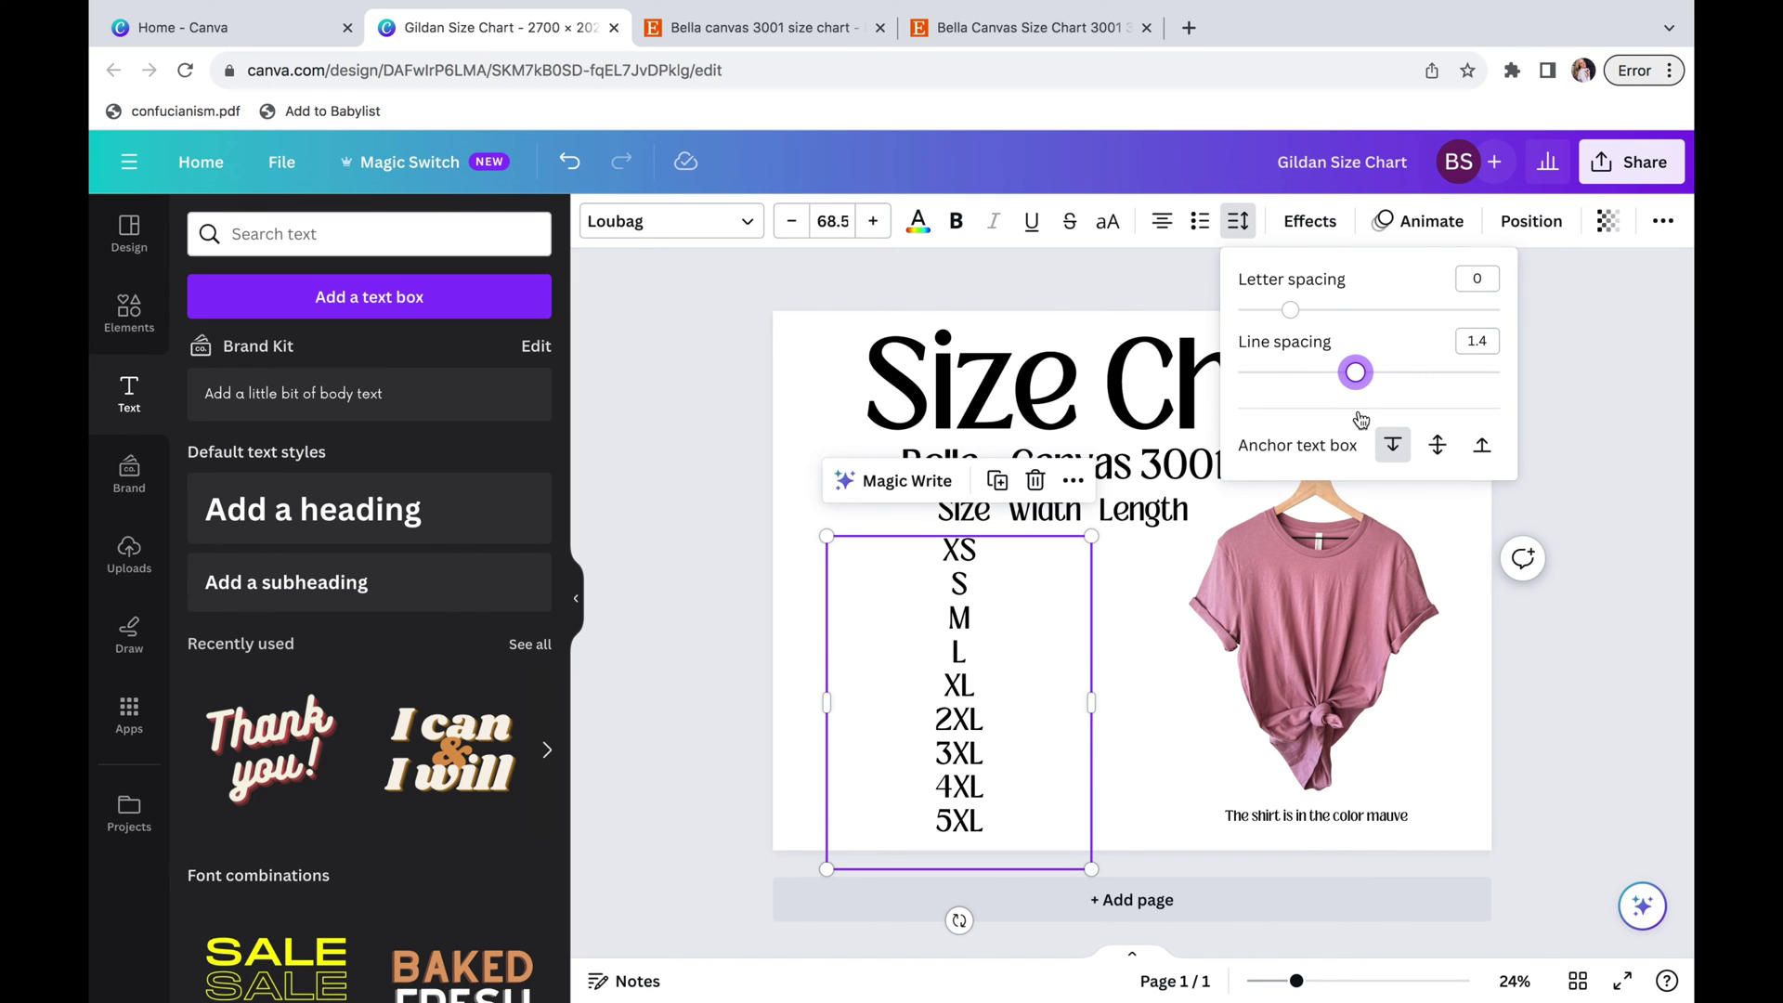
Duplicate the size list as a second column beside the original
{"action": "left_click", "coordinate": [1565, 439]}
{"action": "left_click", "coordinate": [1565, 438]}
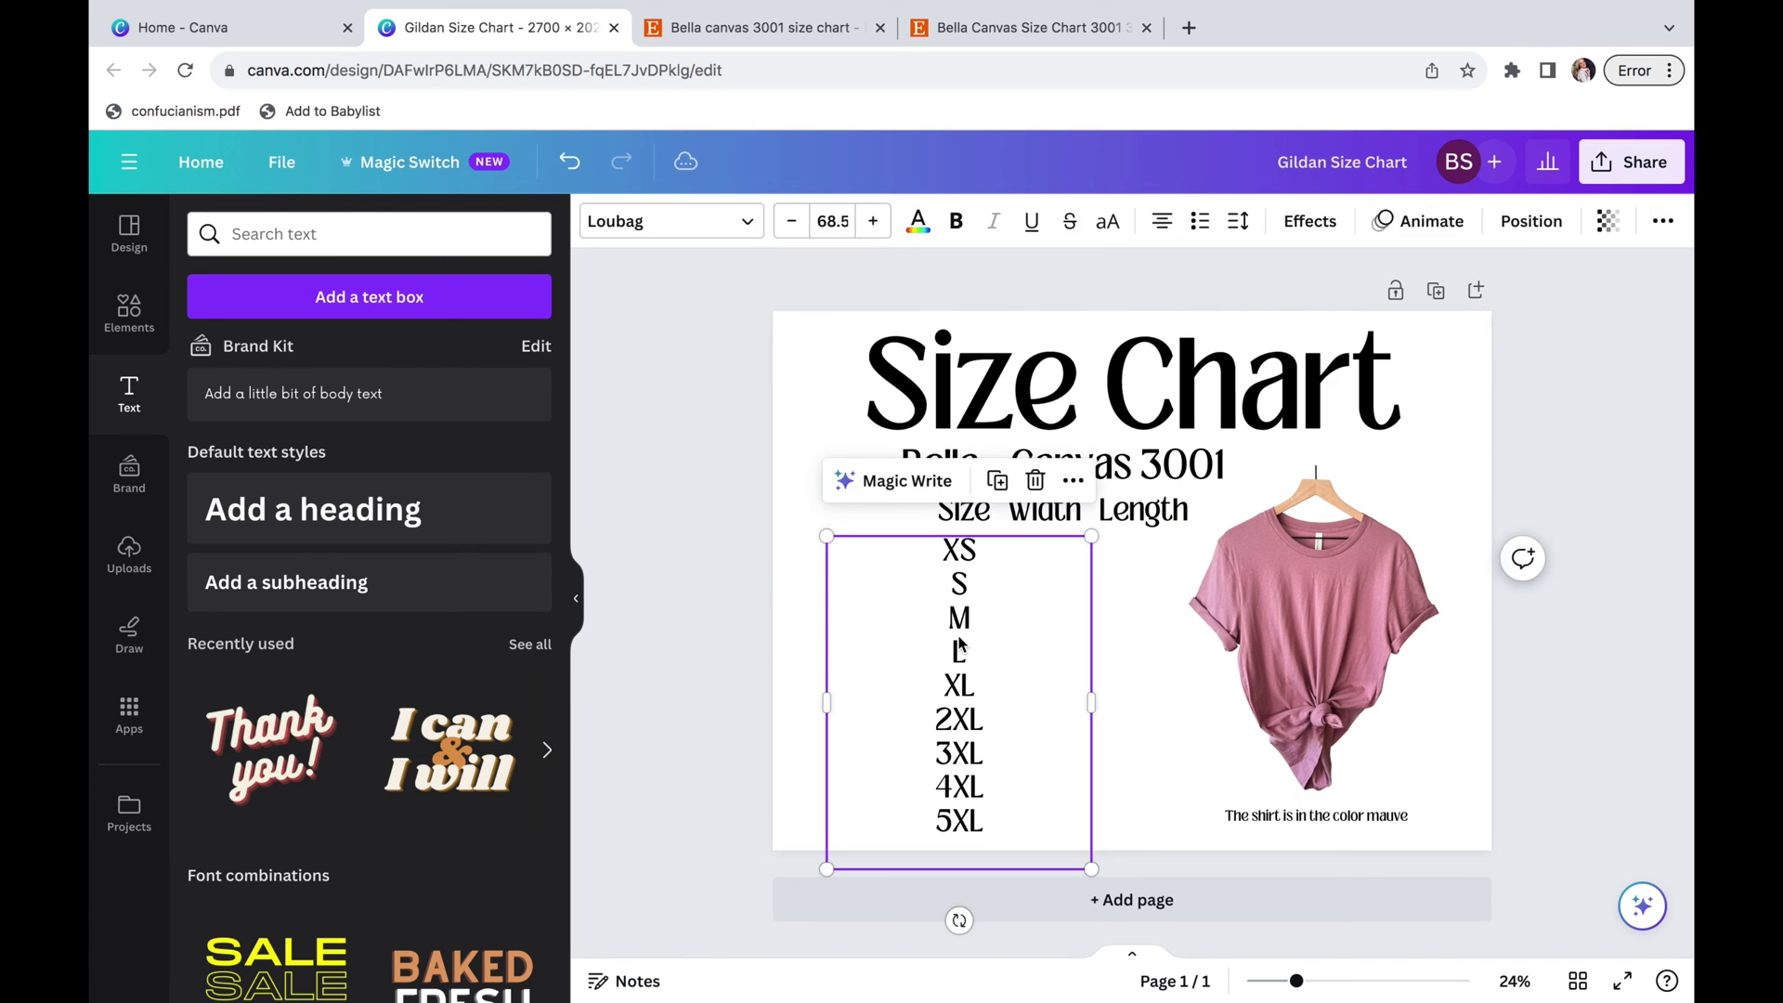
{"action": "left_click_drag", "start_coordinate": [959, 641], "coordinate": [1042, 647]}
Review the width measurements on the Etsy Bella Canvas 3001 listing, then return to the Canva design
{"action": "left_click", "coordinate": [1026, 28]}
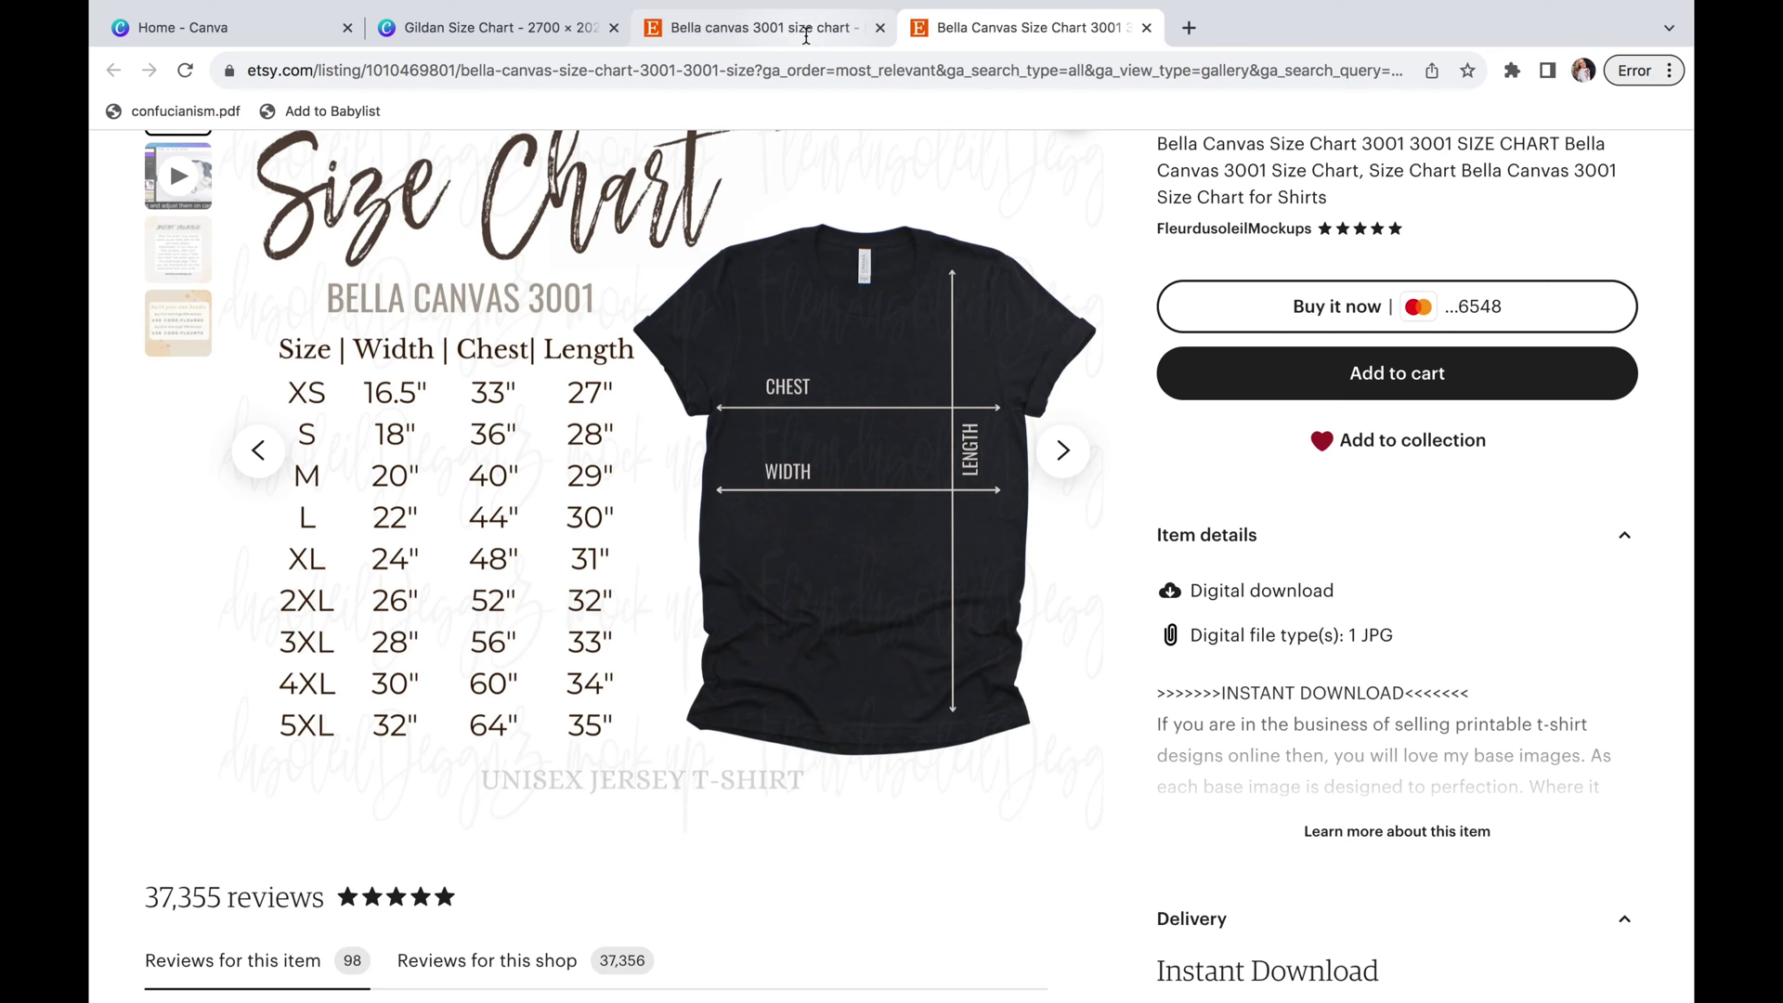
{"action": "left_click", "coordinate": [806, 33]}
{"action": "left_click", "coordinate": [1027, 22]}
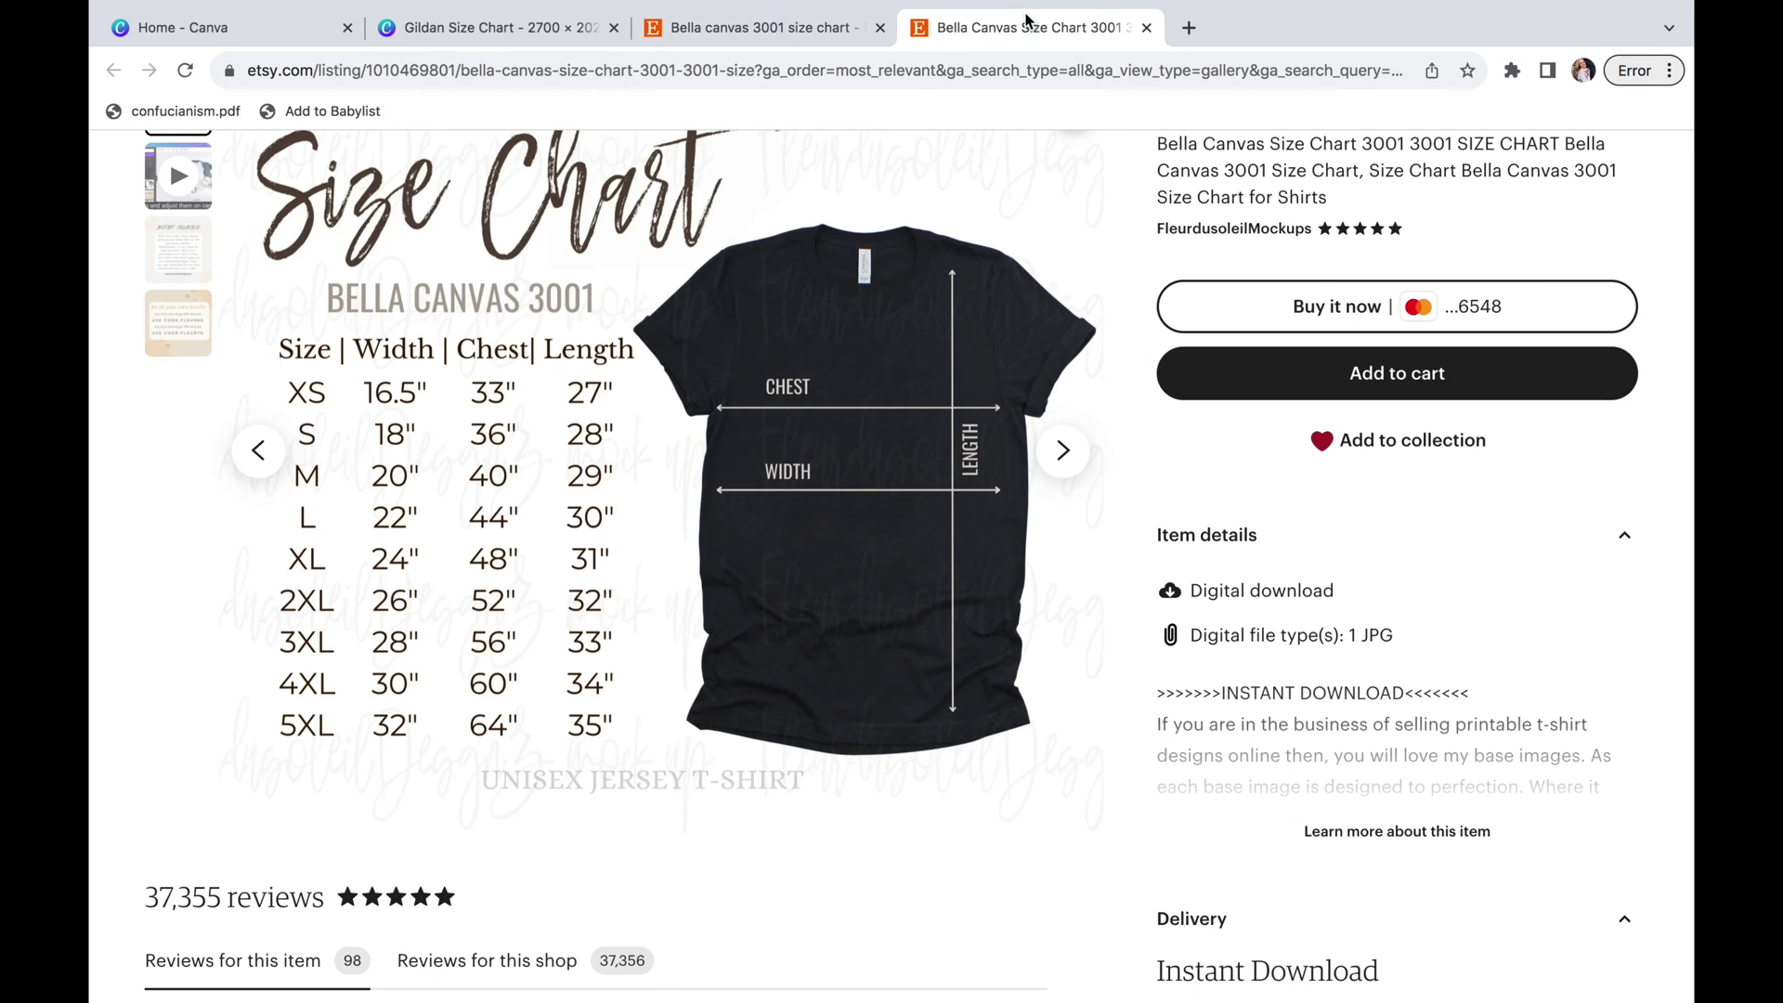
{"action": "left_click", "coordinate": [554, 35]}
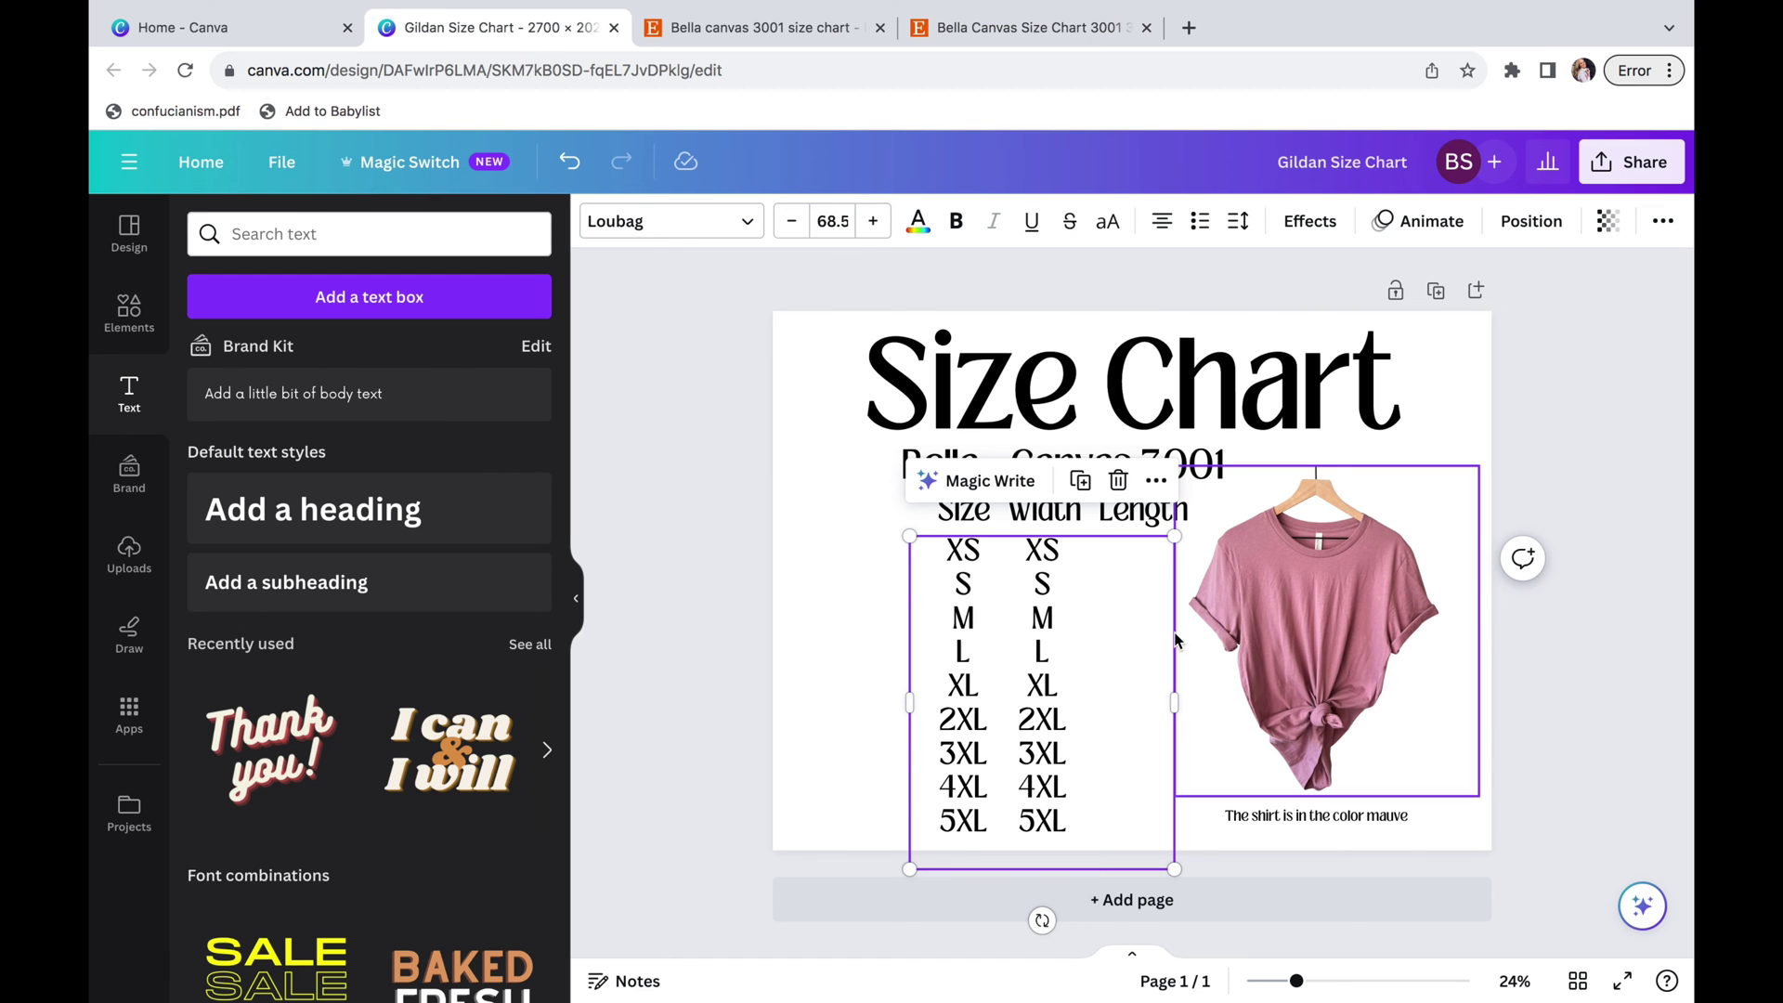
Replace the copied column with widths 16.5", 18", 20", 22", 24", 26", 28", 30", 32", one per line
{"action": "double_click", "coordinate": [1059, 574]}
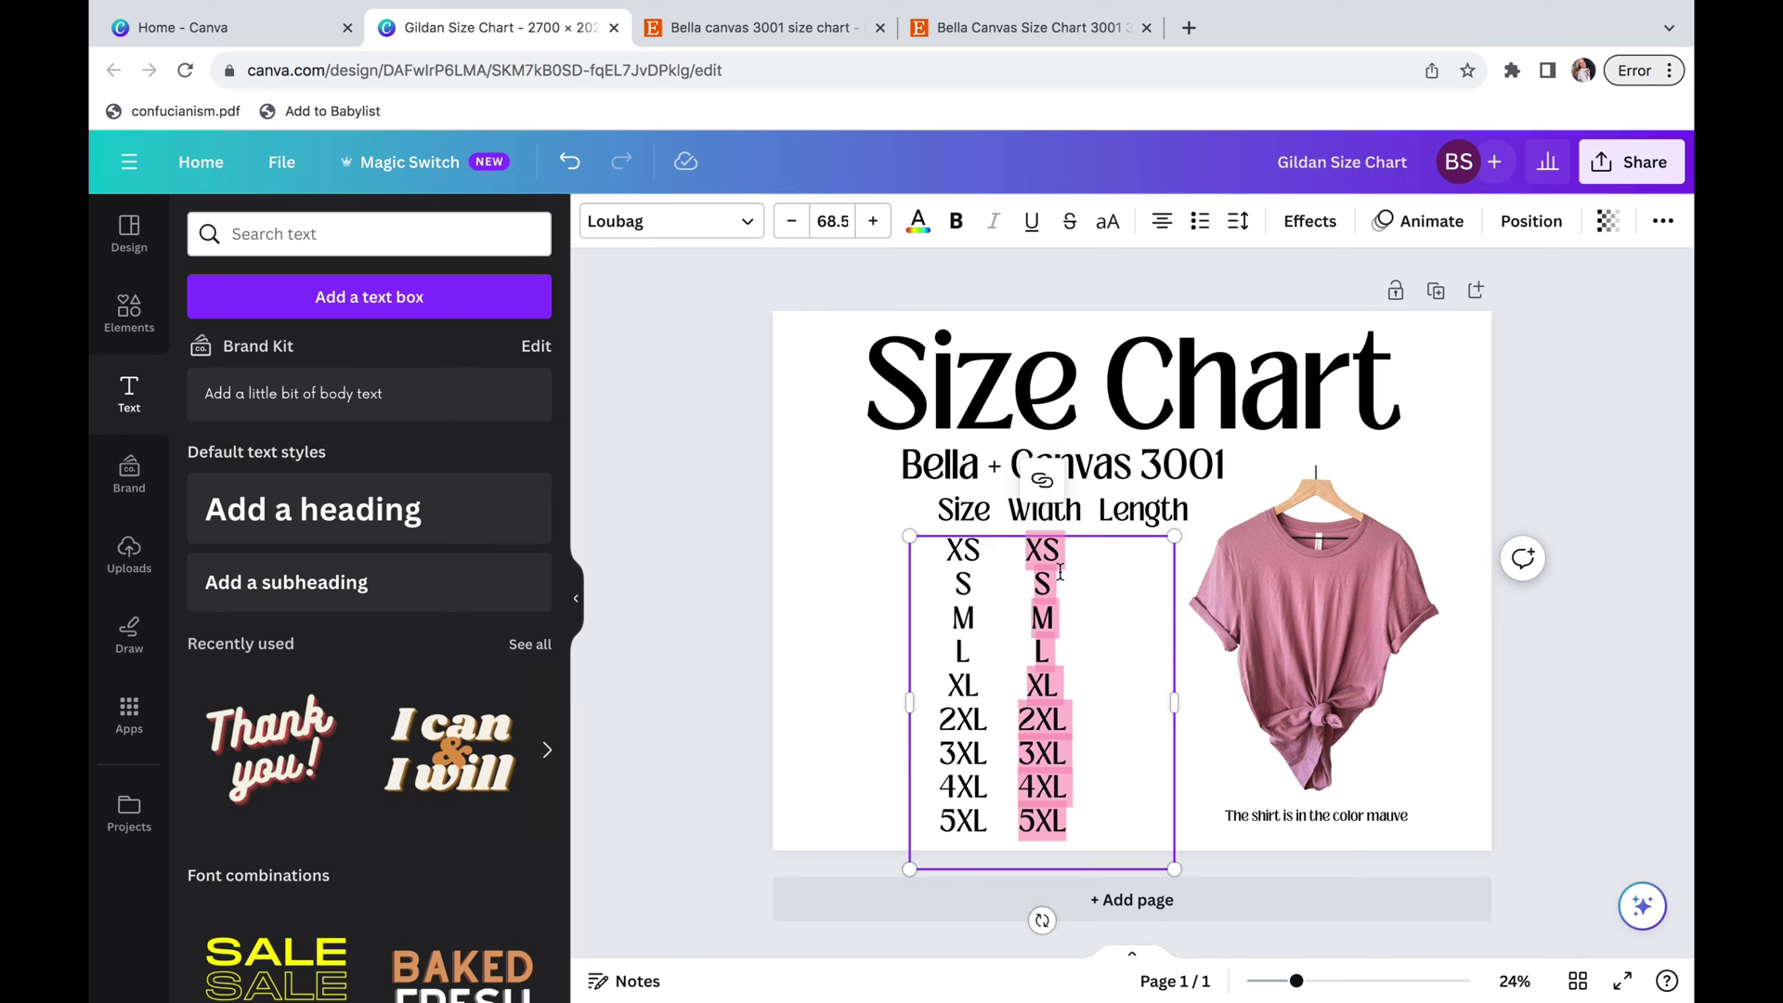
{"action": "key", "text": "BackSpace"}
{"action": "type", "text": "16.5"}
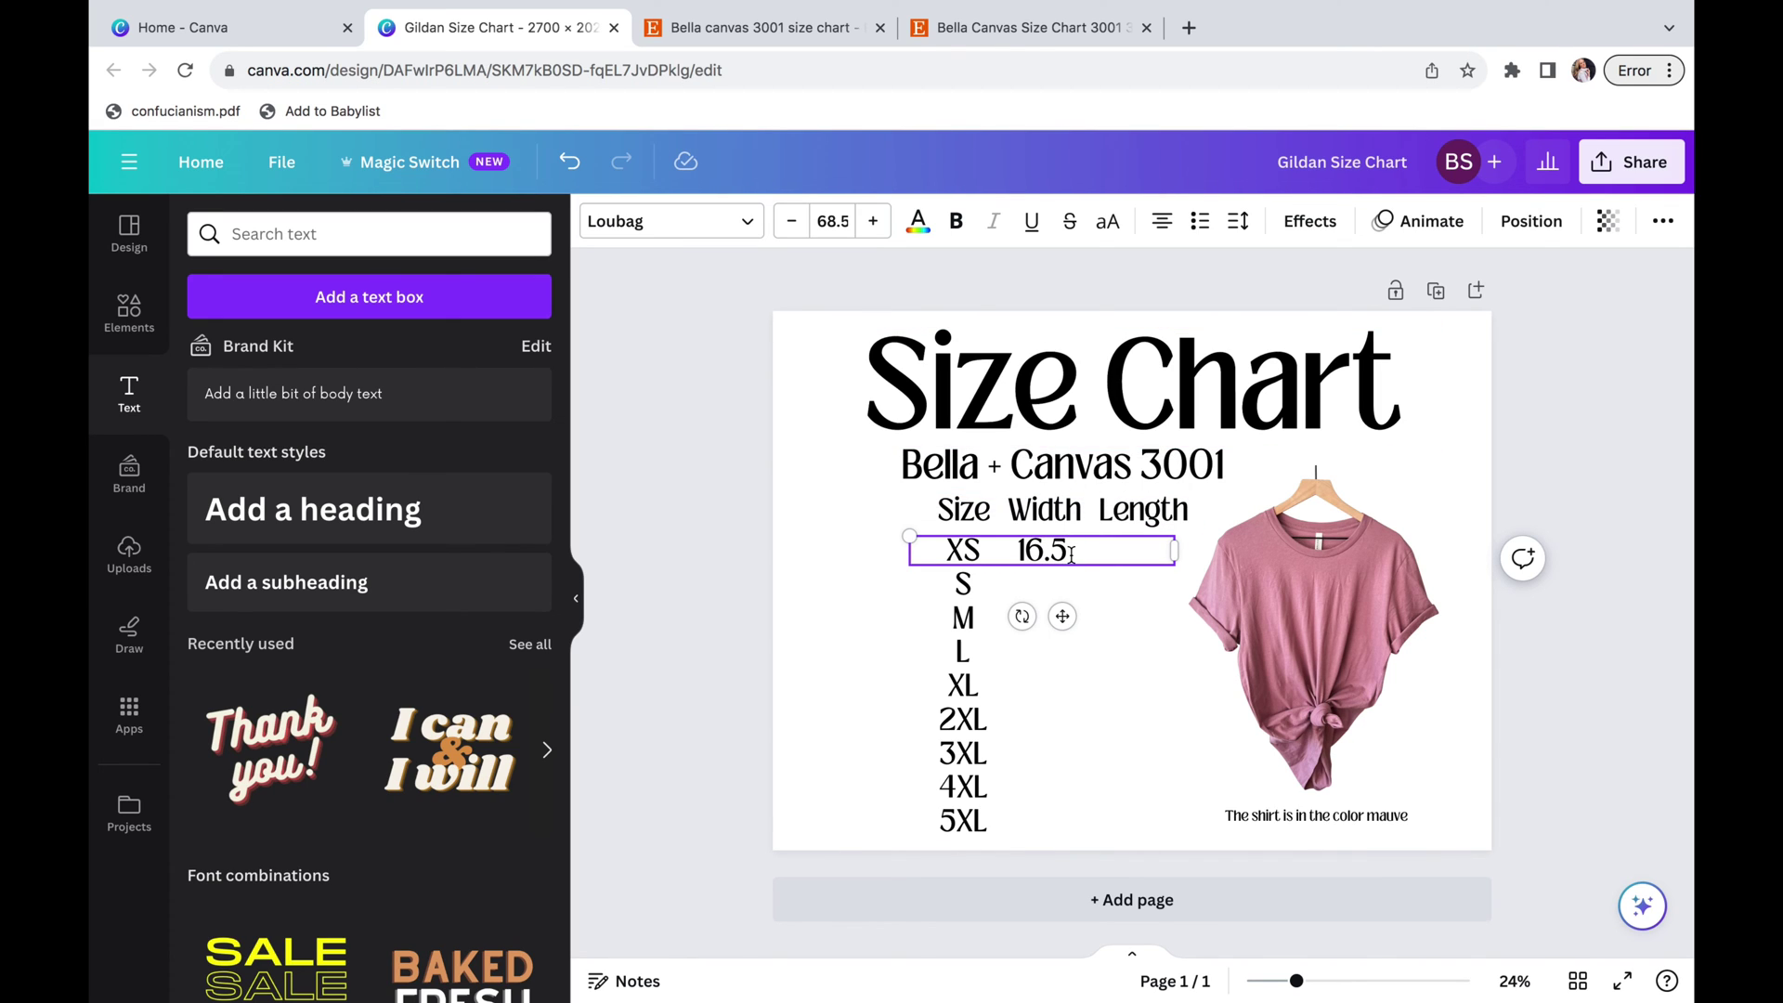
{"action": "type", "text": "\""}
{"action": "key", "text": "Return"}
{"action": "type", "text": "18\""}
{"action": "key", "text": "Return"}
{"action": "type", "text": "20\""}
{"action": "key", "text": "Return"}
{"action": "type", "text": "22\""}
{"action": "key", "text": "Return"}
{"action": "type", "text": "24\""}
{"action": "key", "text": "Return"}
{"action": "type", "text": "26\""}
{"action": "key", "text": "Return"}
{"action": "type", "text": "28\""}
{"action": "key", "text": "Return"}
{"action": "type", "text": "30\""}
{"action": "key", "text": "Return"}
{"action": "type", "text": "32\""}
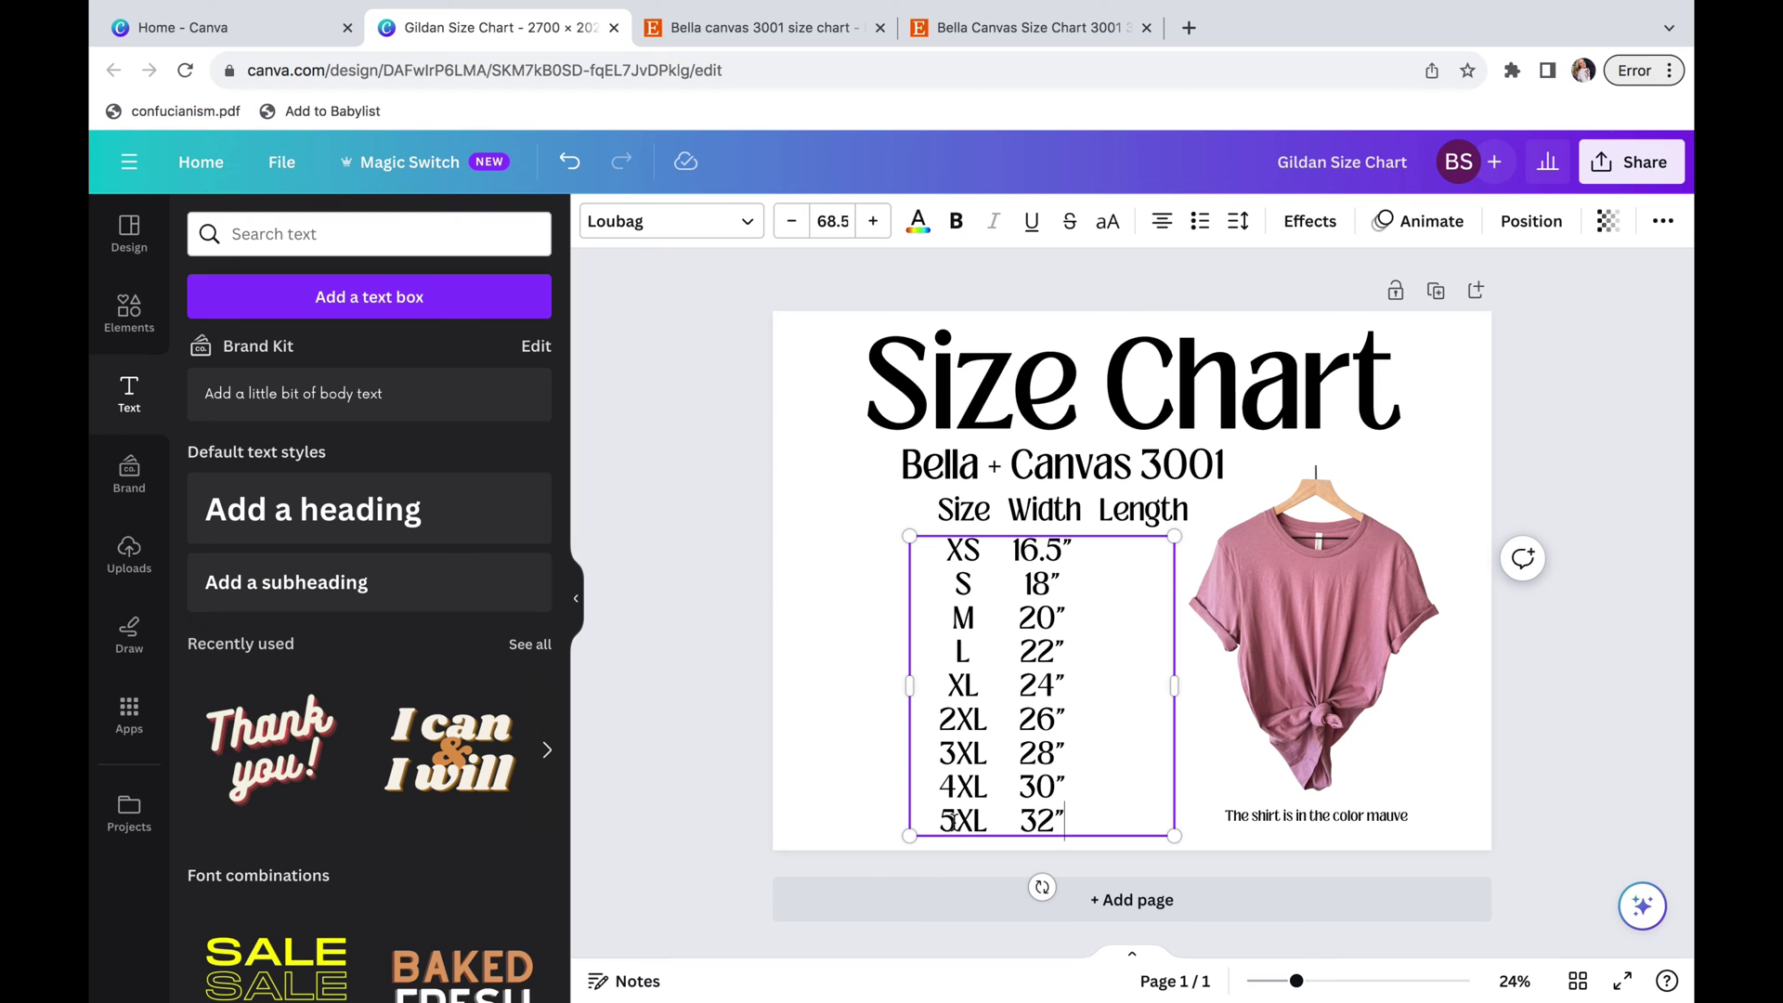
{"action": "left_click", "coordinate": [1022, 27]}
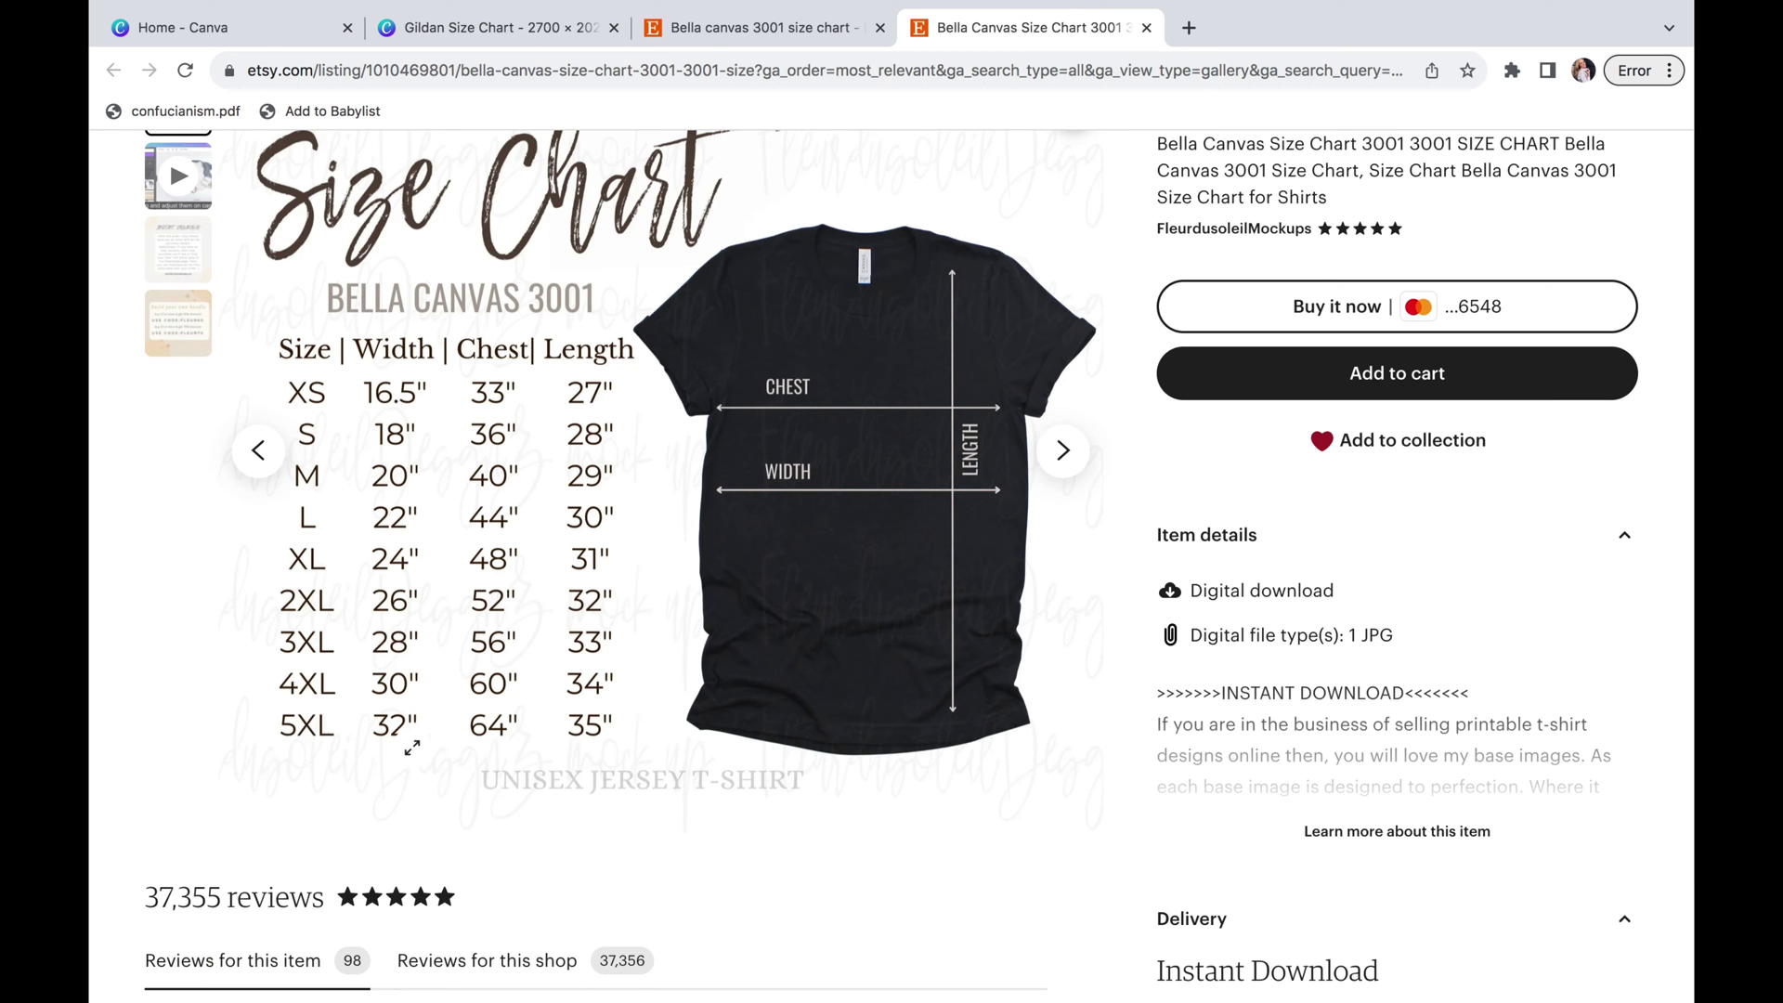
Check the Length column on the Etsy Bella Canvas 3001 listing
{"action": "mouse_move", "coordinate": [810, 6]}
Duplicate the width column into a third Length column and select its values for replacement
{"action": "left_click", "coordinate": [520, 28]}
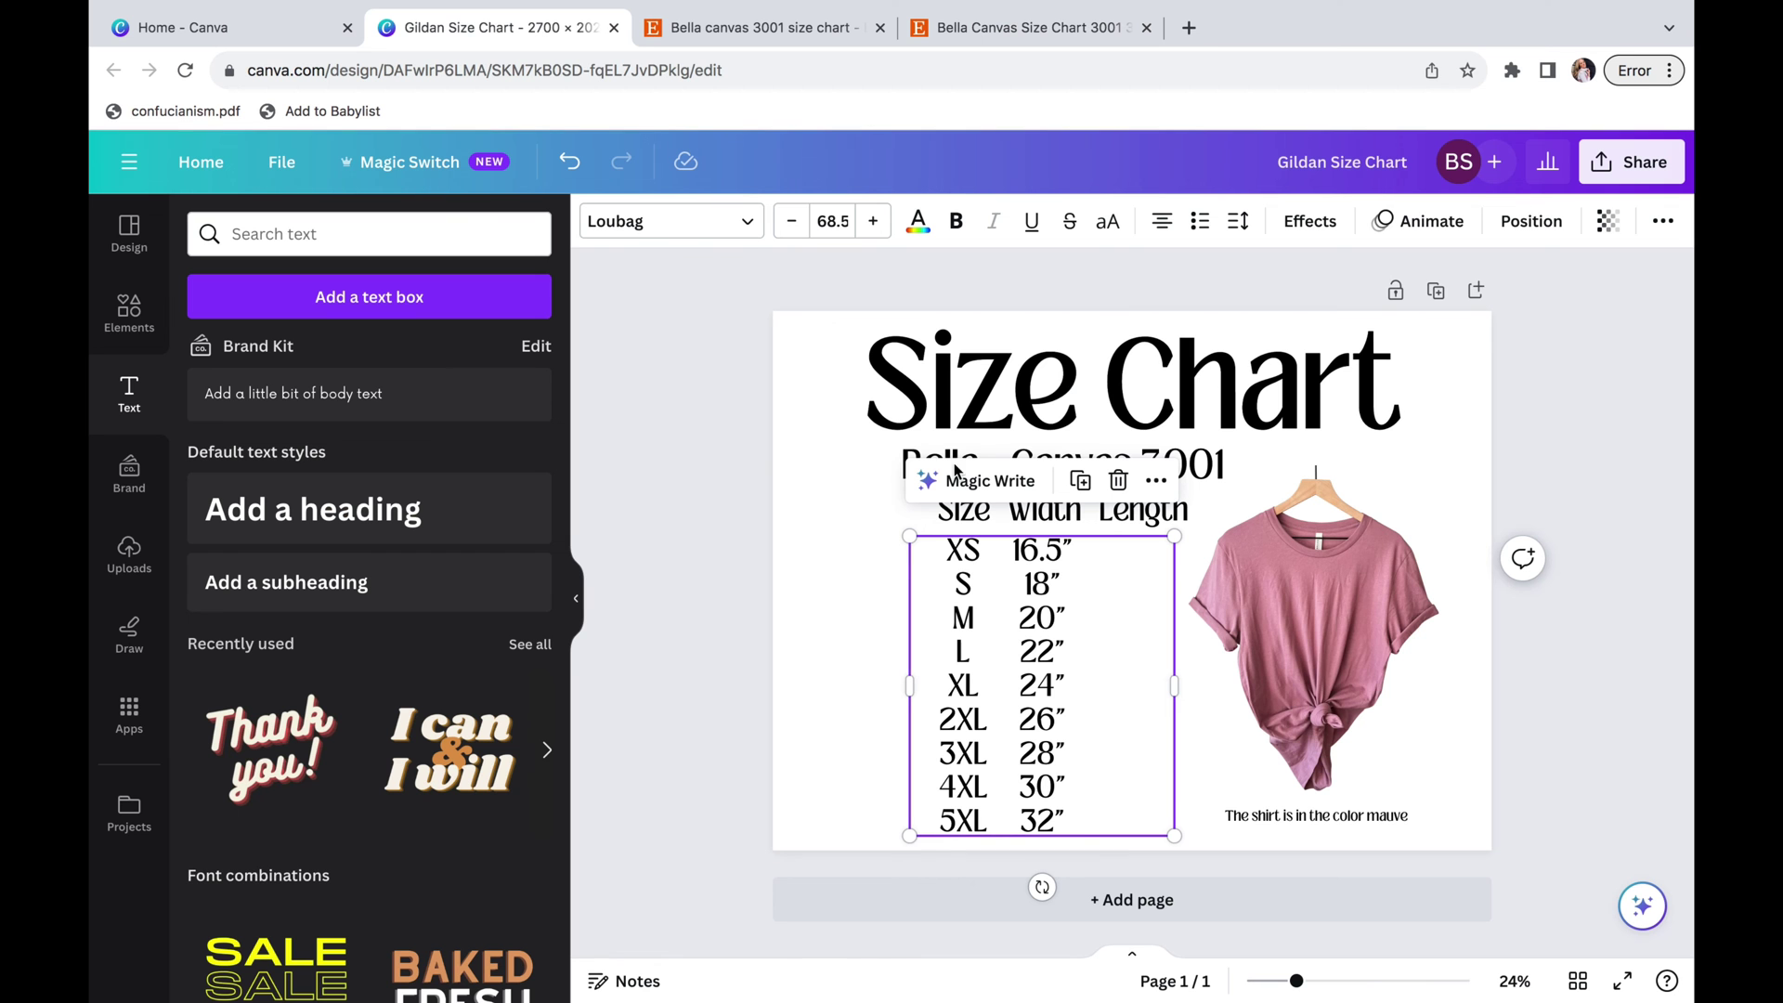
{"action": "left_click_drag", "start_coordinate": [1054, 634], "coordinate": [1127, 648]}
{"action": "double_click", "coordinate": [1150, 676]}
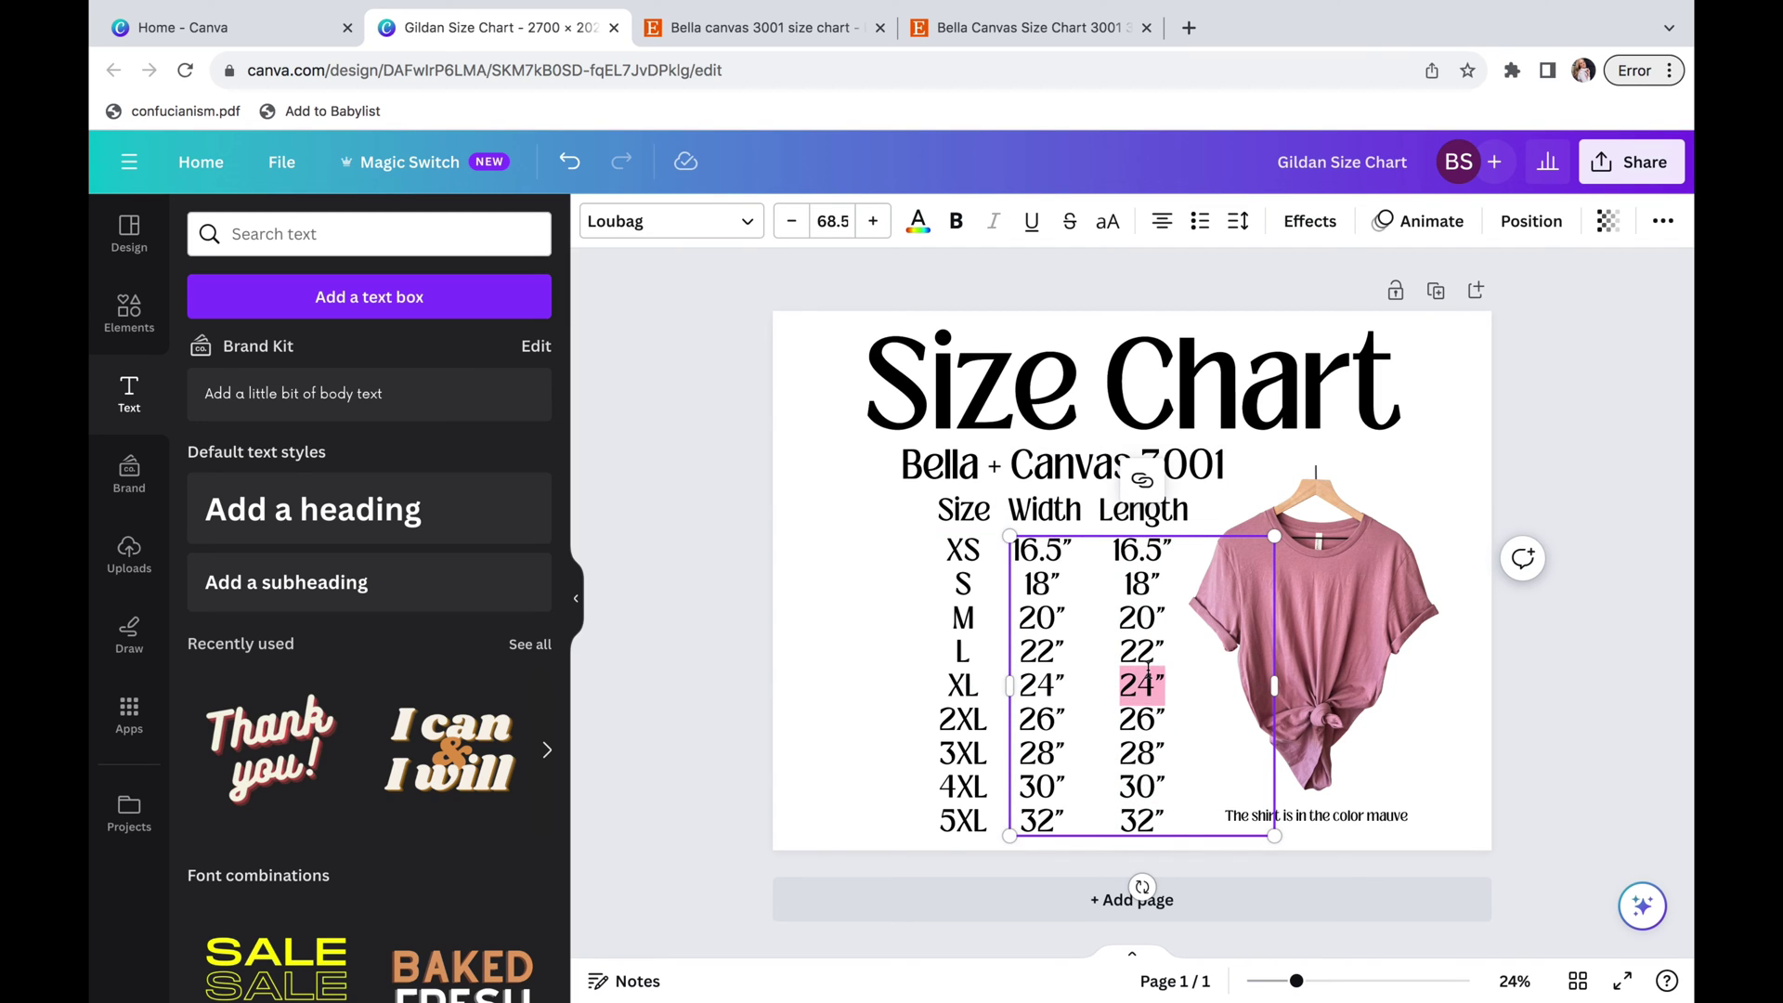
{"action": "left_click_drag", "start_coordinate": [1165, 825], "coordinate": [1121, 682]}
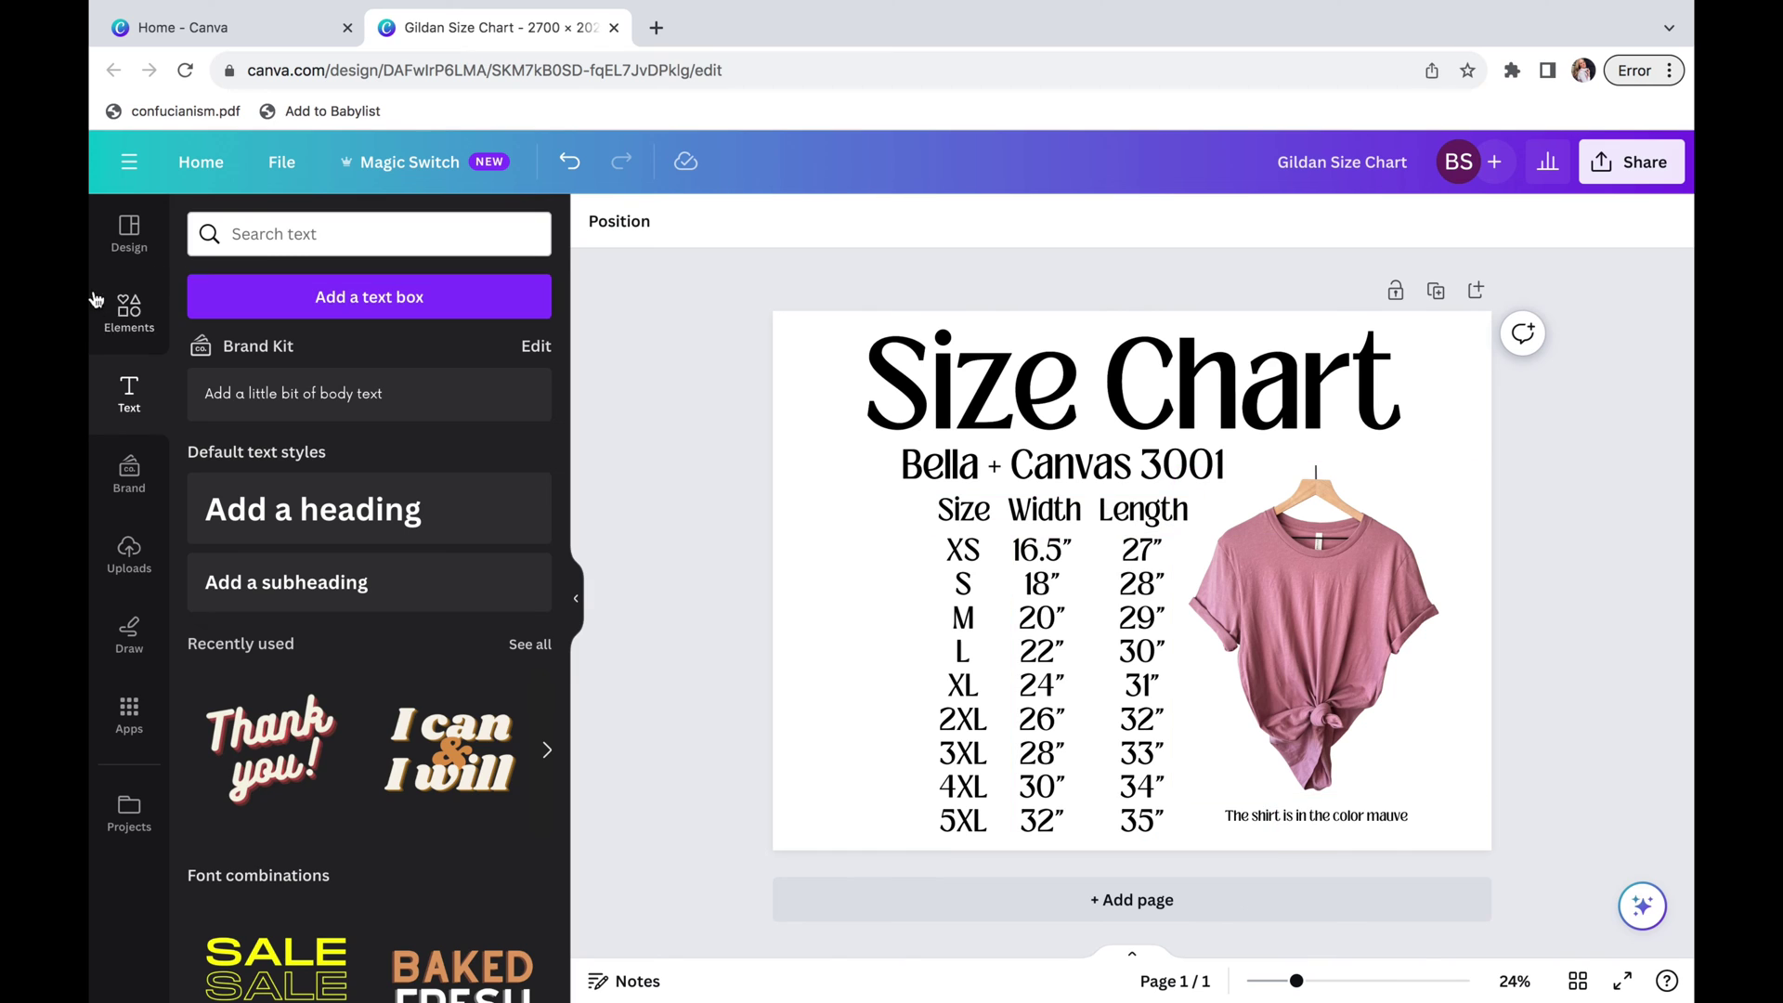
Search the Elements library for 'ARROW'
{"action": "left_click", "coordinate": [126, 311]}
{"action": "left_click", "coordinate": [298, 233]}
{"action": "type", "text": "ARROW"}
{"action": "key", "text": "Return"}
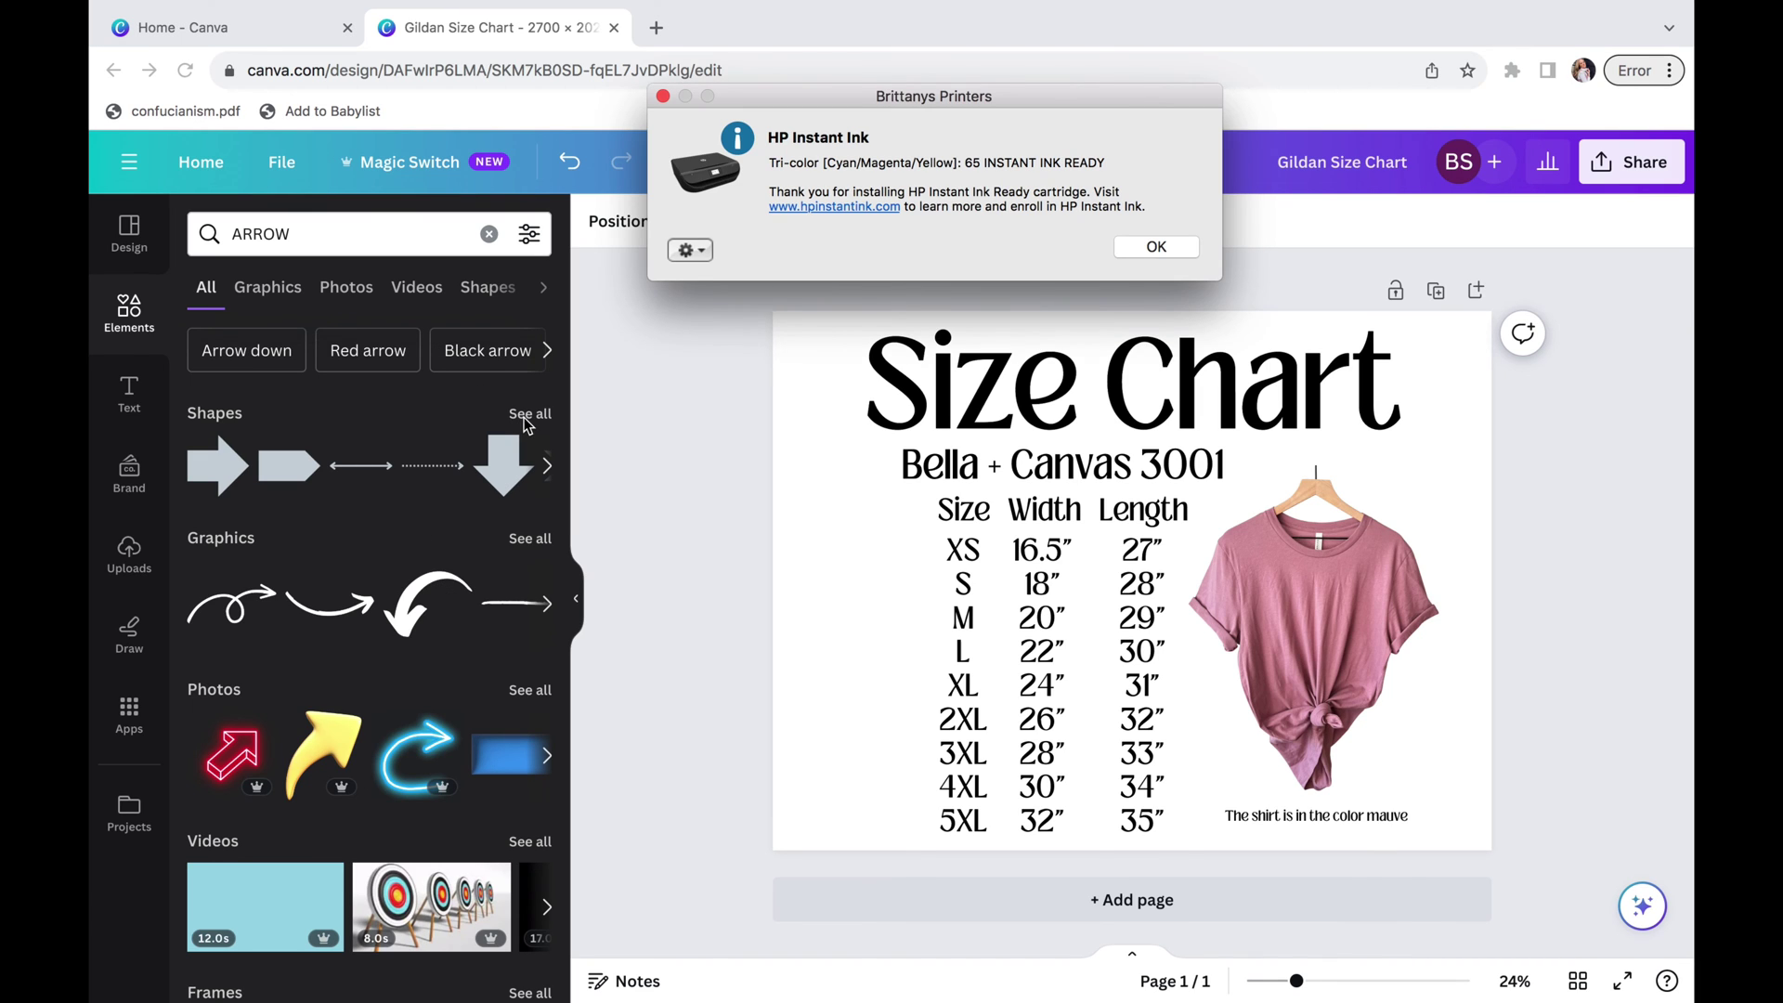
Try a thickened line arrow on the shirt, adjusting its length, then delete it
{"action": "left_click", "coordinate": [1157, 246]}
{"action": "left_click", "coordinate": [529, 414]}
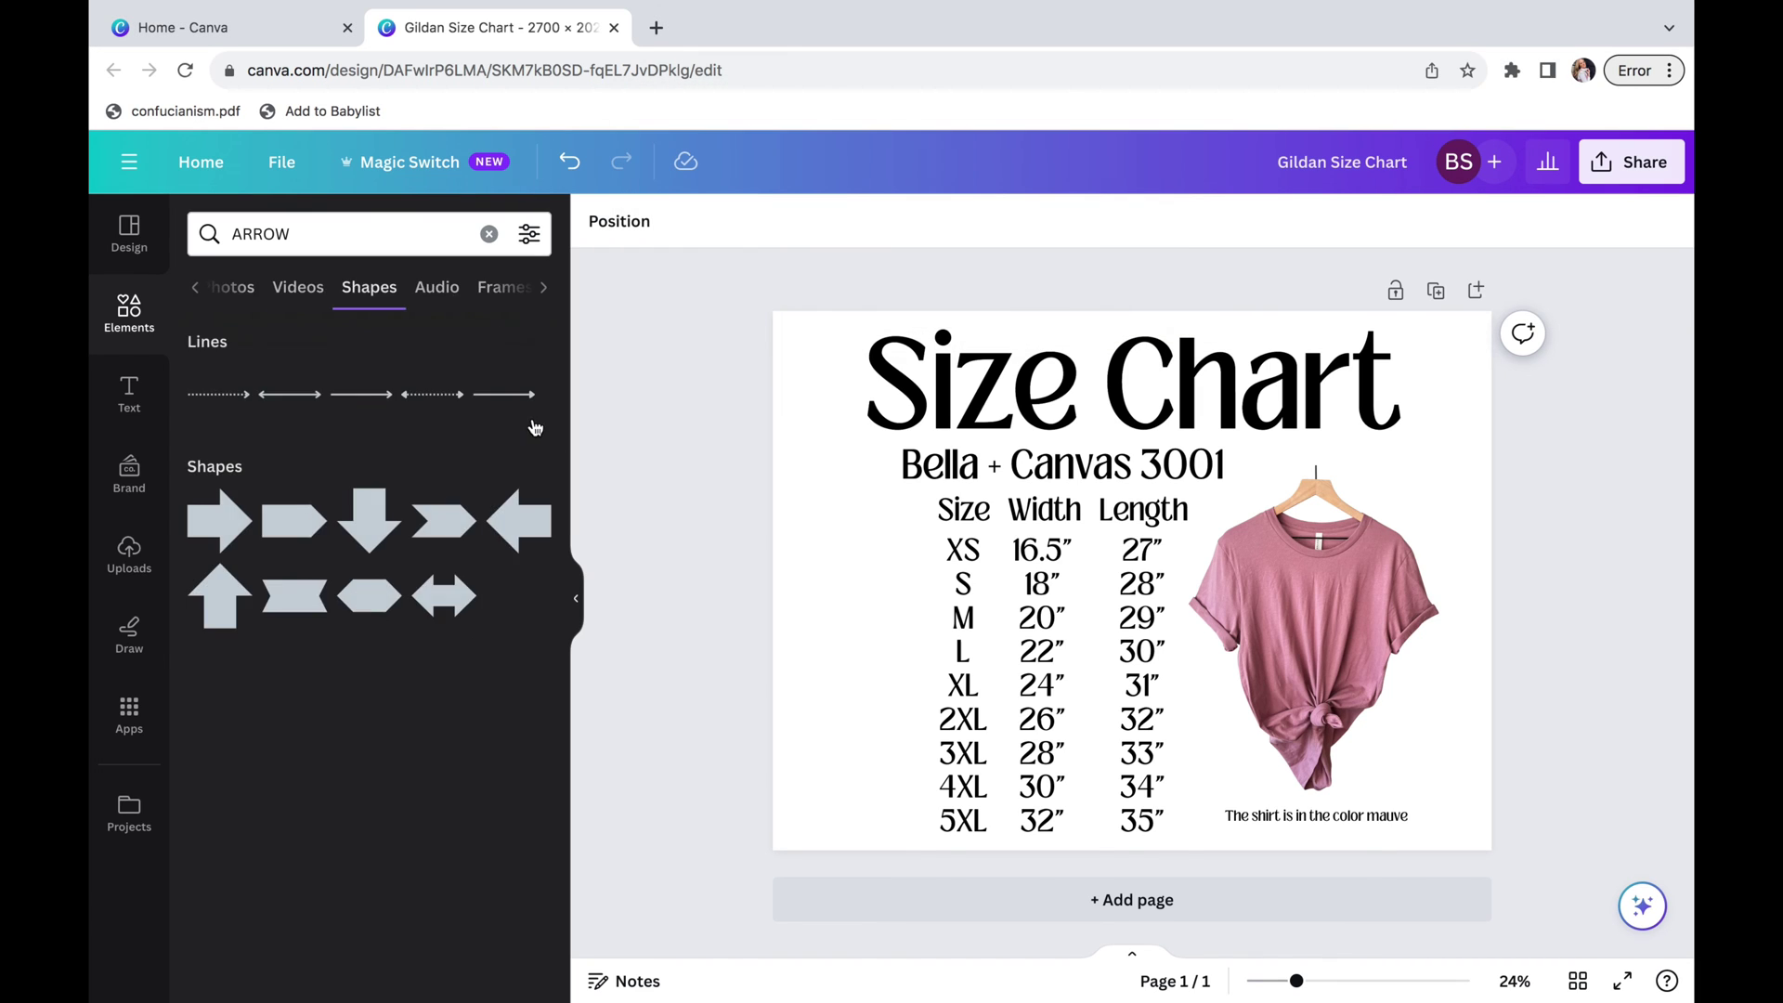
{"action": "left_click", "coordinate": [476, 401]}
{"action": "left_click", "coordinate": [652, 223]}
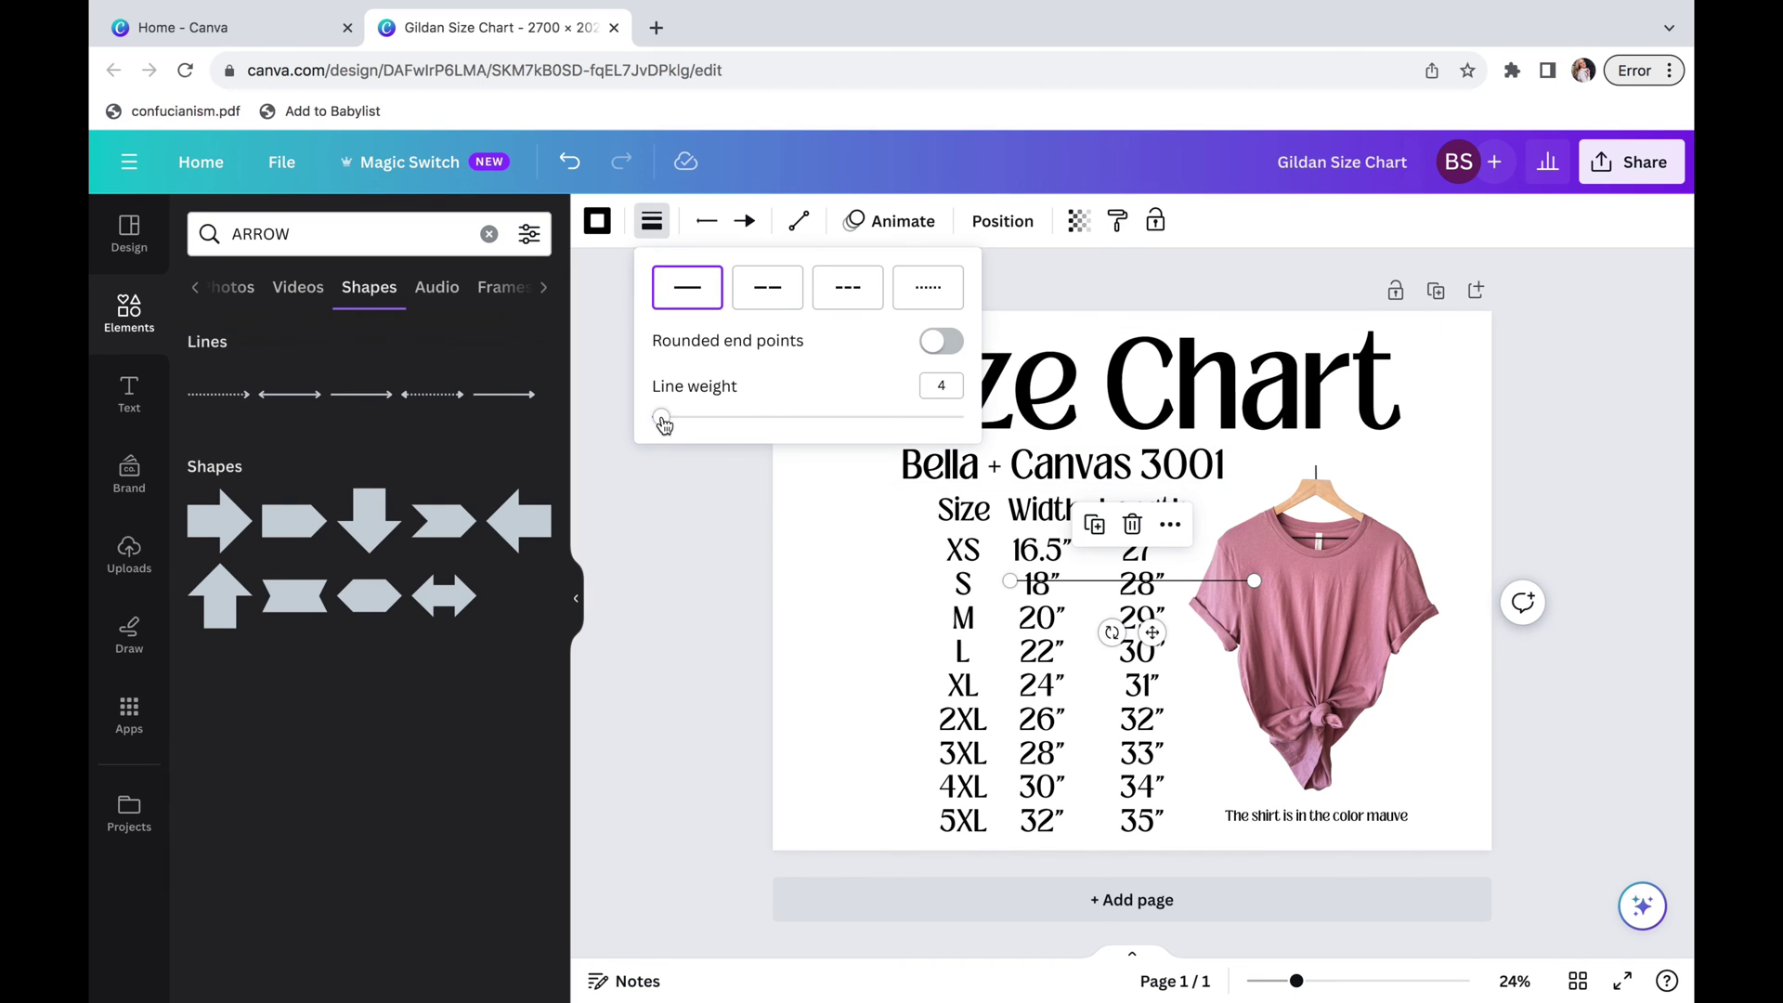
{"action": "mouse_move", "coordinate": [662, 417]}
{"action": "left_mouse_down"}
{"action": "mouse_move", "coordinate": [717, 419]}
{"action": "mouse_move", "coordinate": [694, 427]}
{"action": "left_mouse_up"}
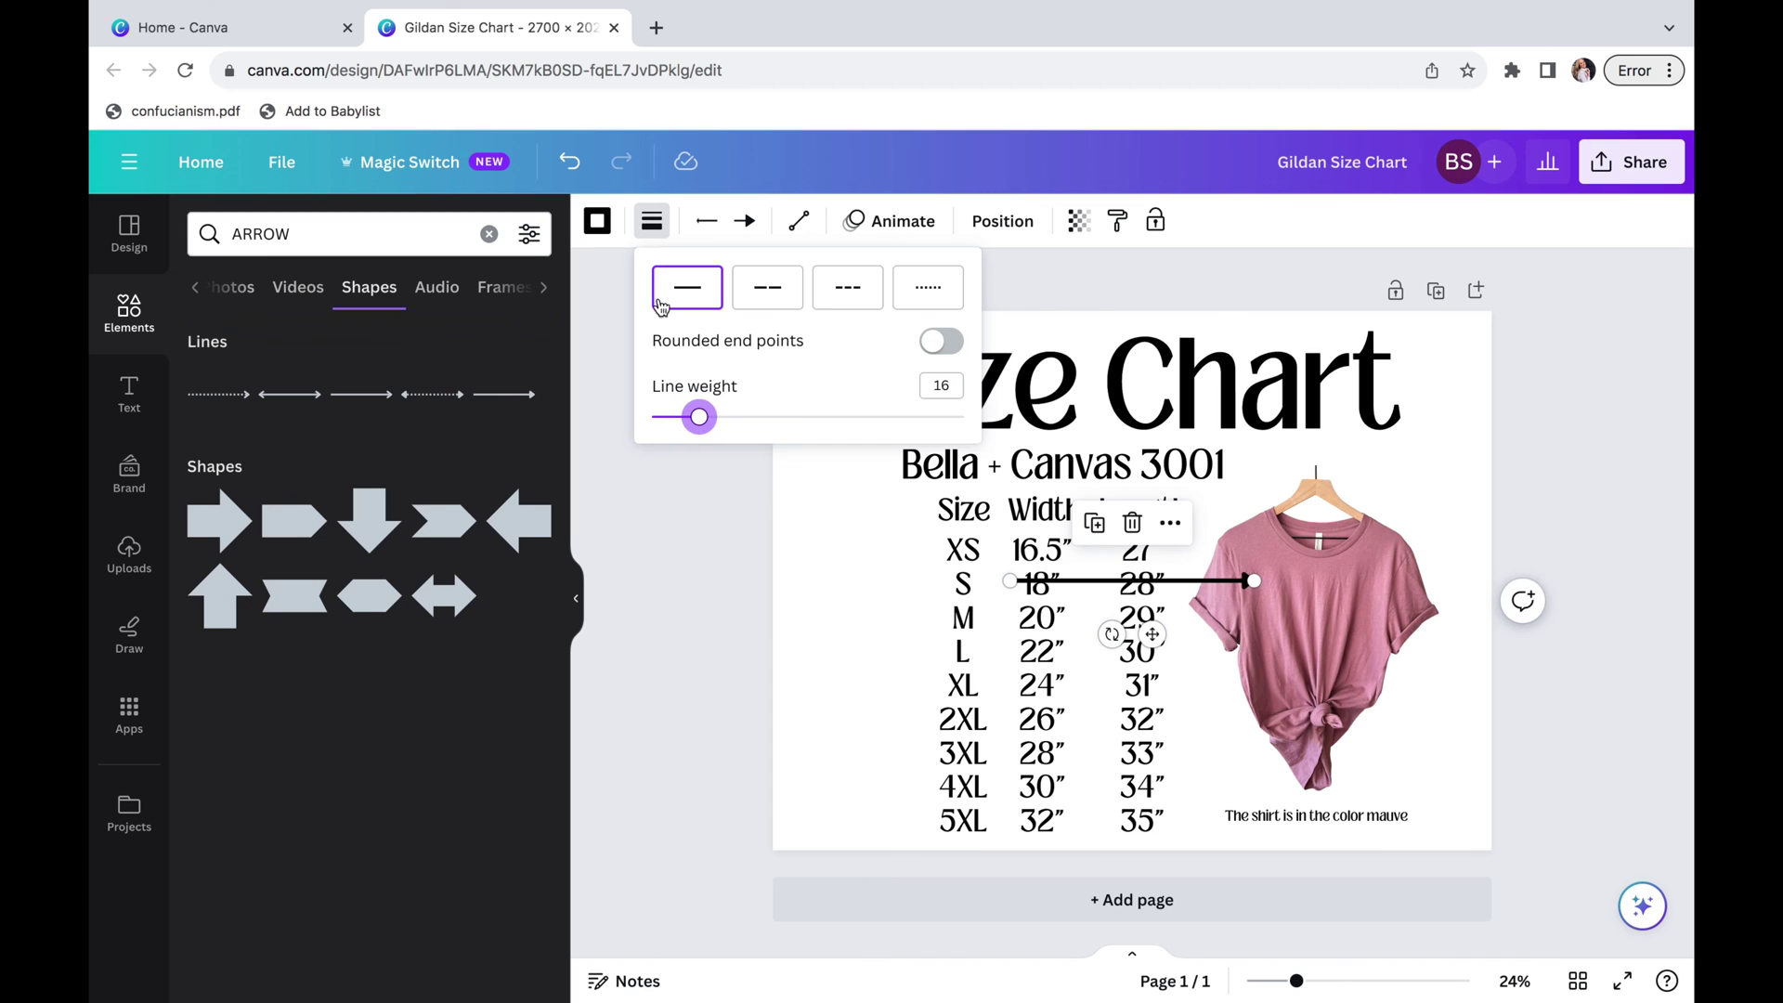
{"action": "left_click_drag", "start_coordinate": [1010, 580], "coordinate": [1332, 636]}
{"action": "left_click", "coordinate": [583, 164]}
{"action": "key", "text": "ctrl+z"}
{"action": "left_click_drag", "start_coordinate": [1439, 582], "coordinate": [1341, 637]}
{"action": "mouse_move", "coordinate": [1400, 583]}
{"action": "left_mouse_down"}
{"action": "mouse_move", "coordinate": [1353, 594]}
{"action": "mouse_move", "coordinate": [1375, 594]}
{"action": "left_mouse_up"}
{"action": "left_click", "coordinate": [598, 223]}
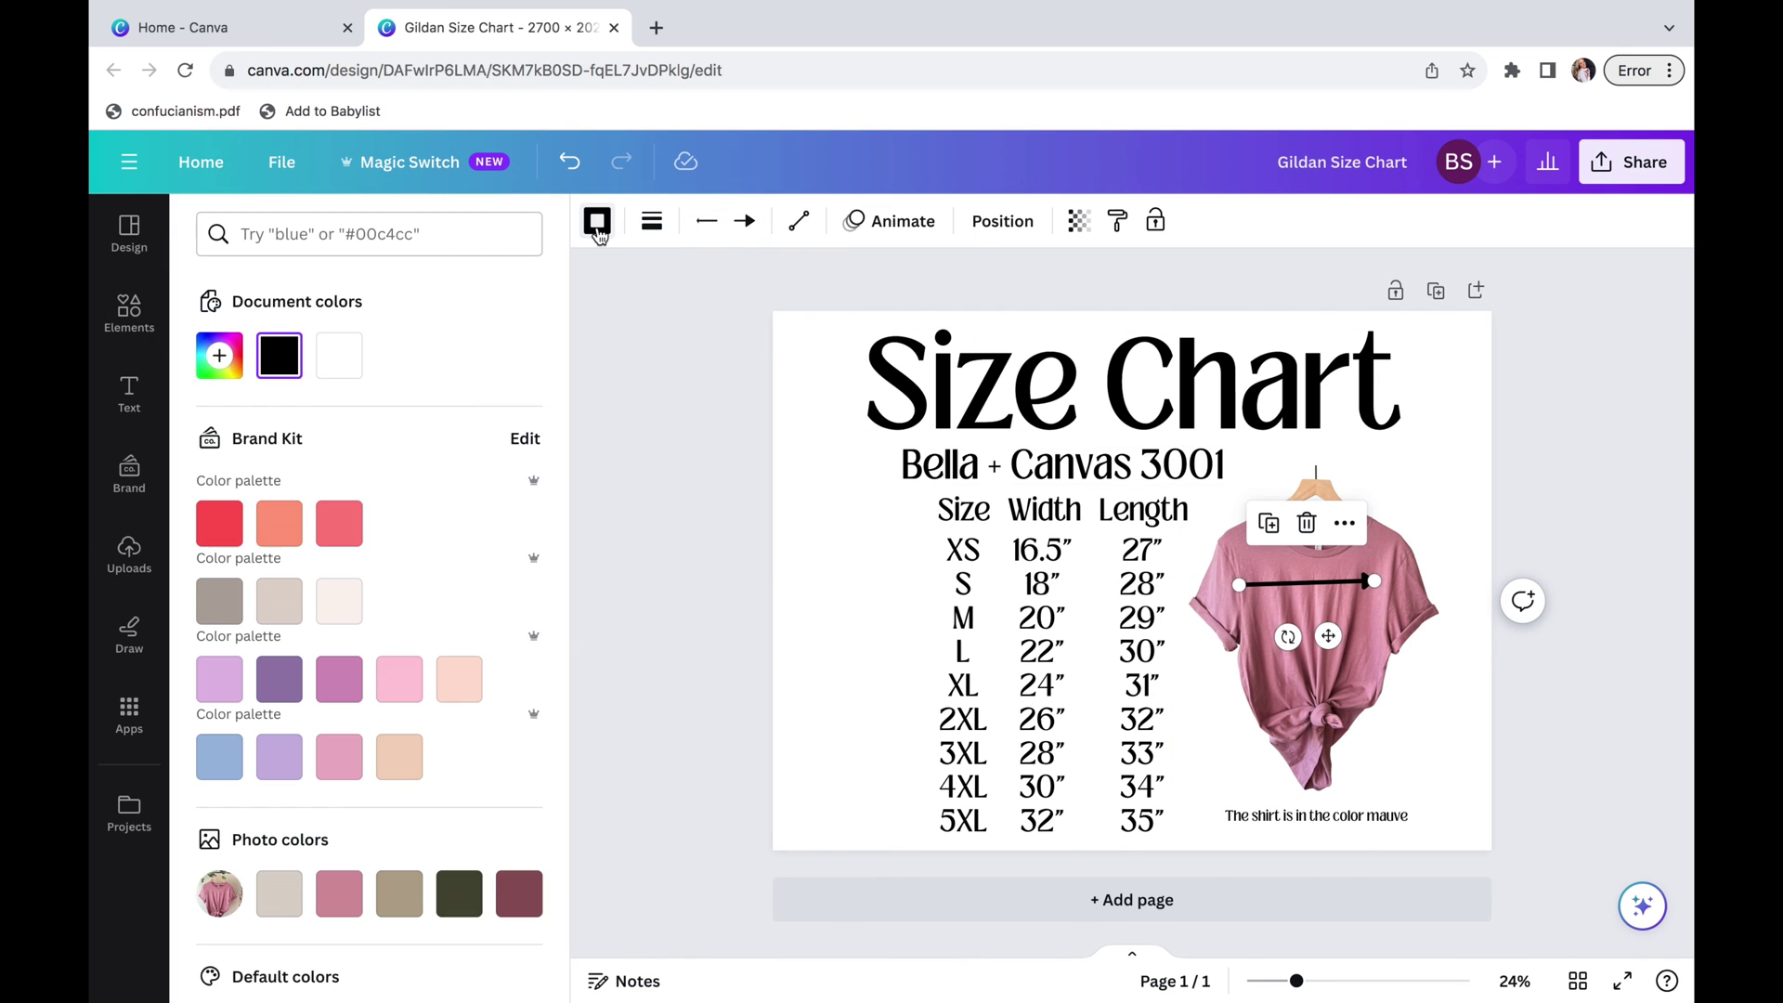
{"action": "left_click", "coordinate": [652, 221]}
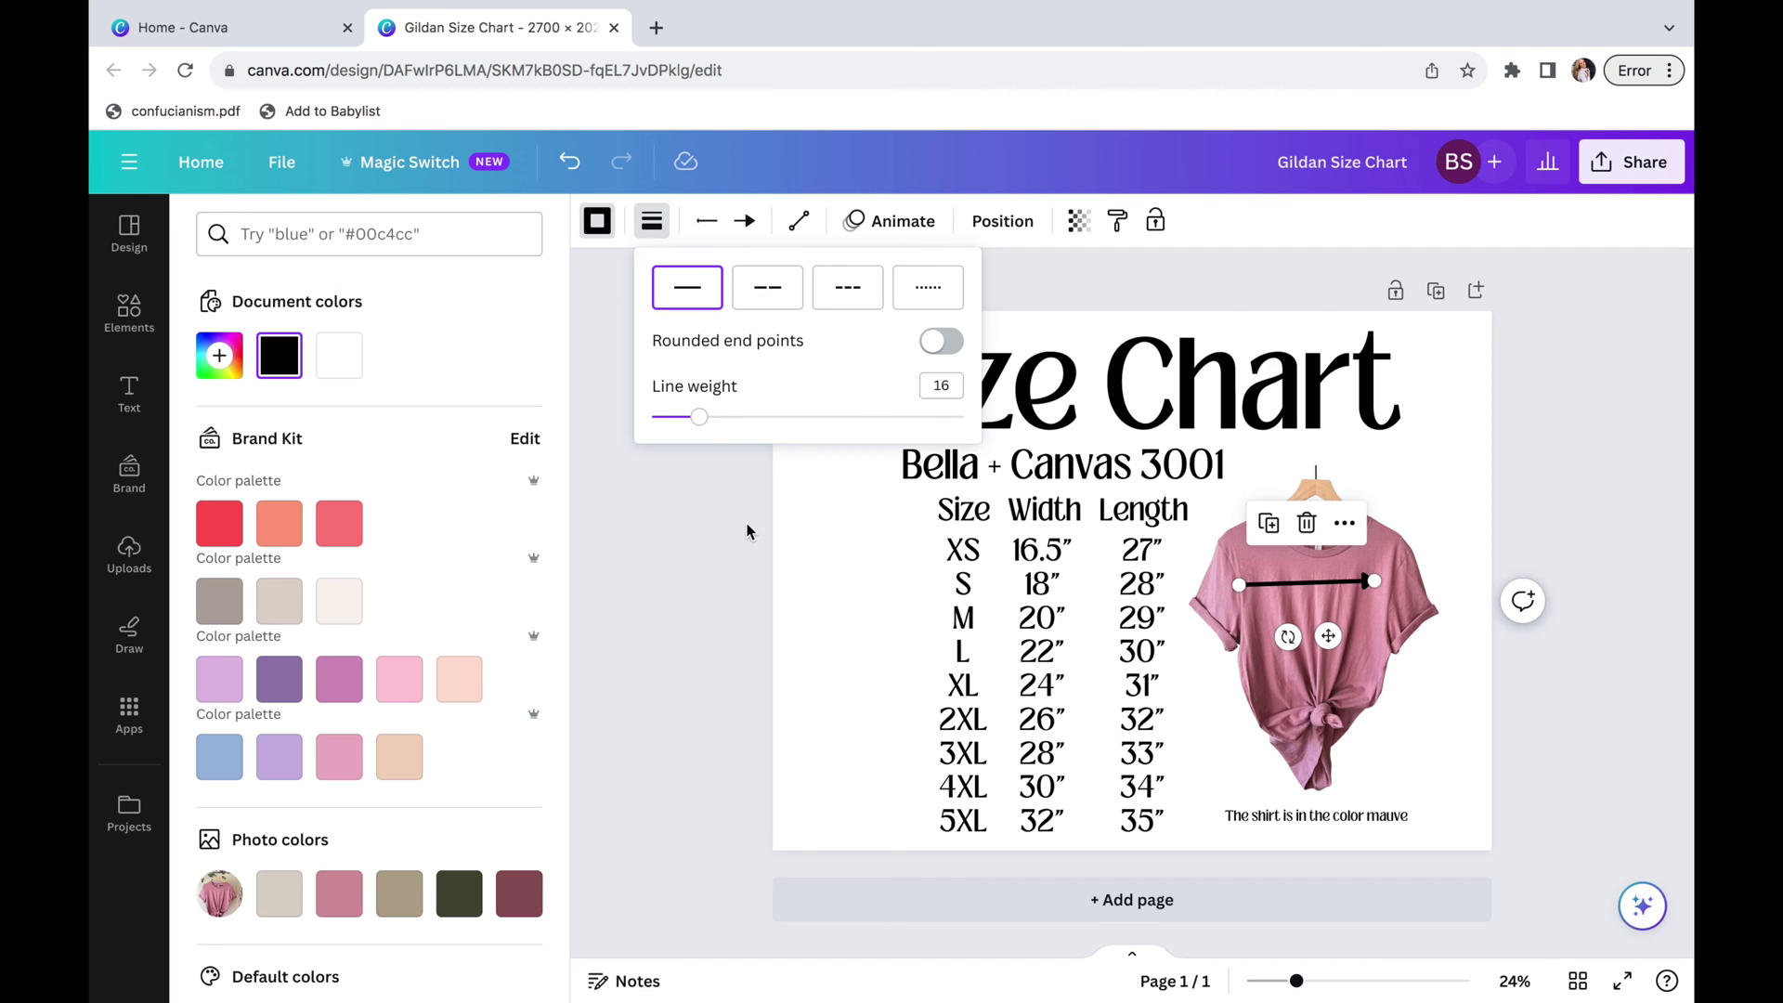
{"action": "left_click_drag", "start_coordinate": [1374, 580], "coordinate": [1370, 595]}
{"action": "key", "text": "Delete"}
Add a new line with weight 16 and centre it across the shirt's chest
{"action": "left_click", "coordinate": [505, 395]}
{"action": "left_click", "coordinate": [653, 223]}
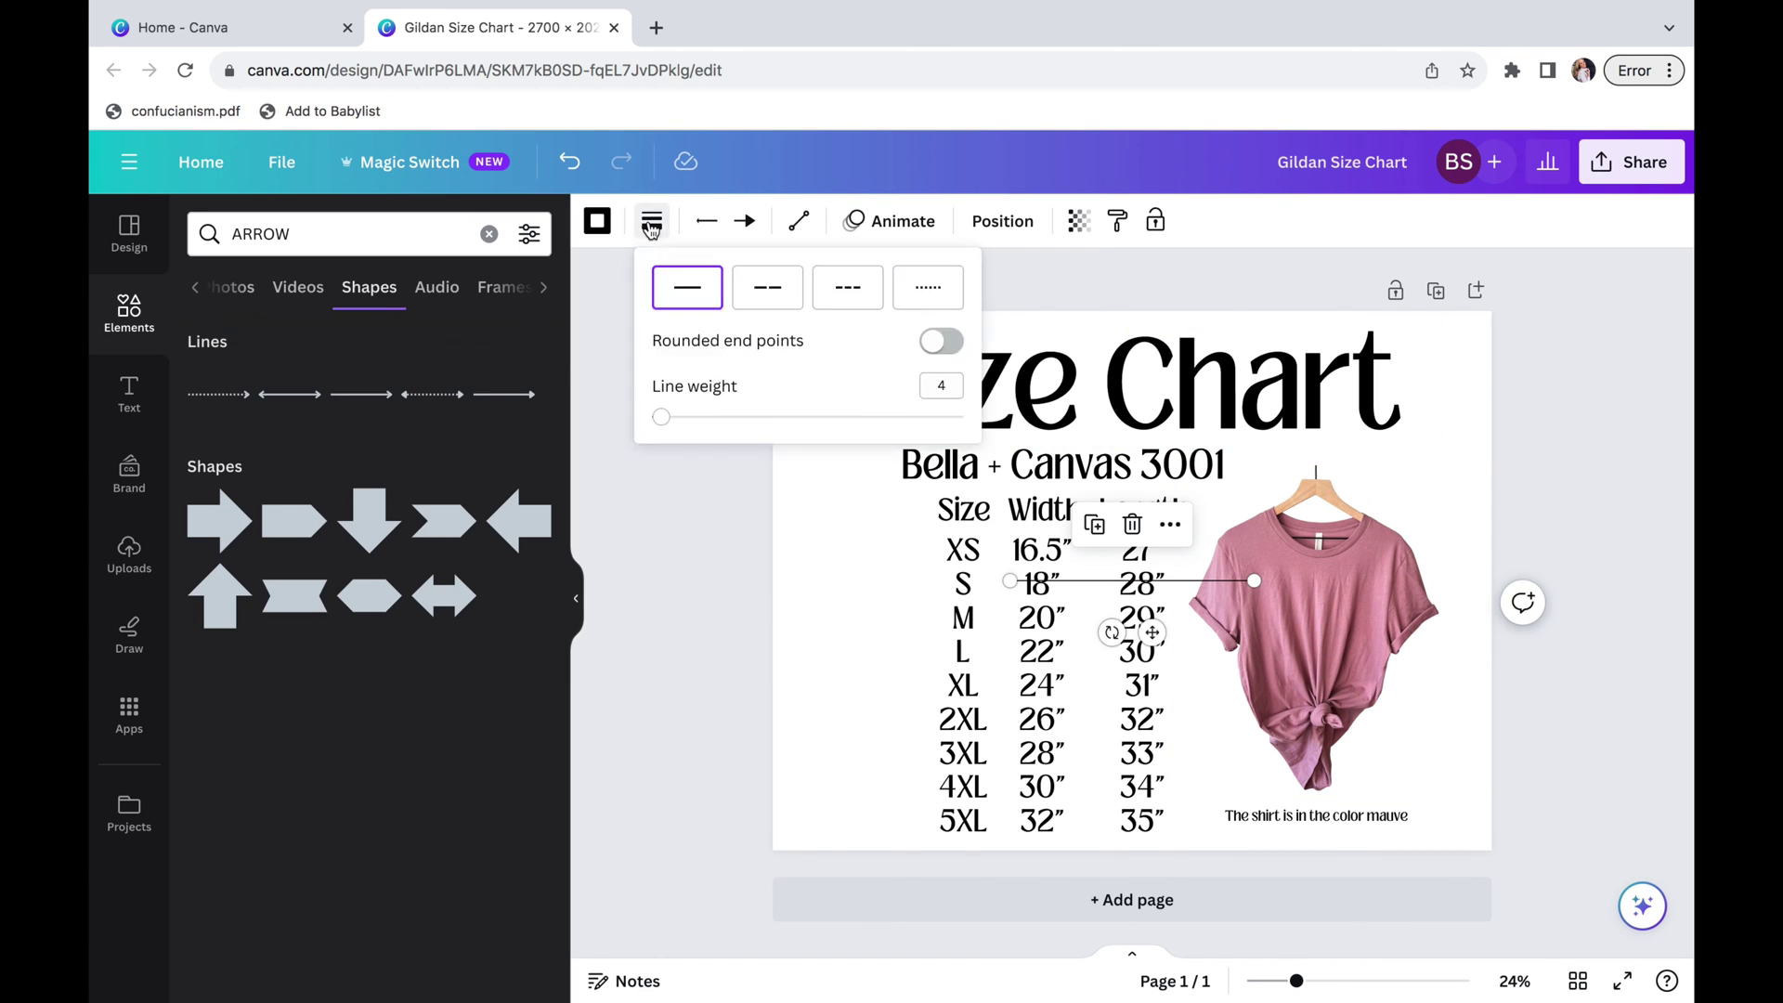
{"action": "left_click_drag", "start_coordinate": [661, 417], "coordinate": [700, 418]}
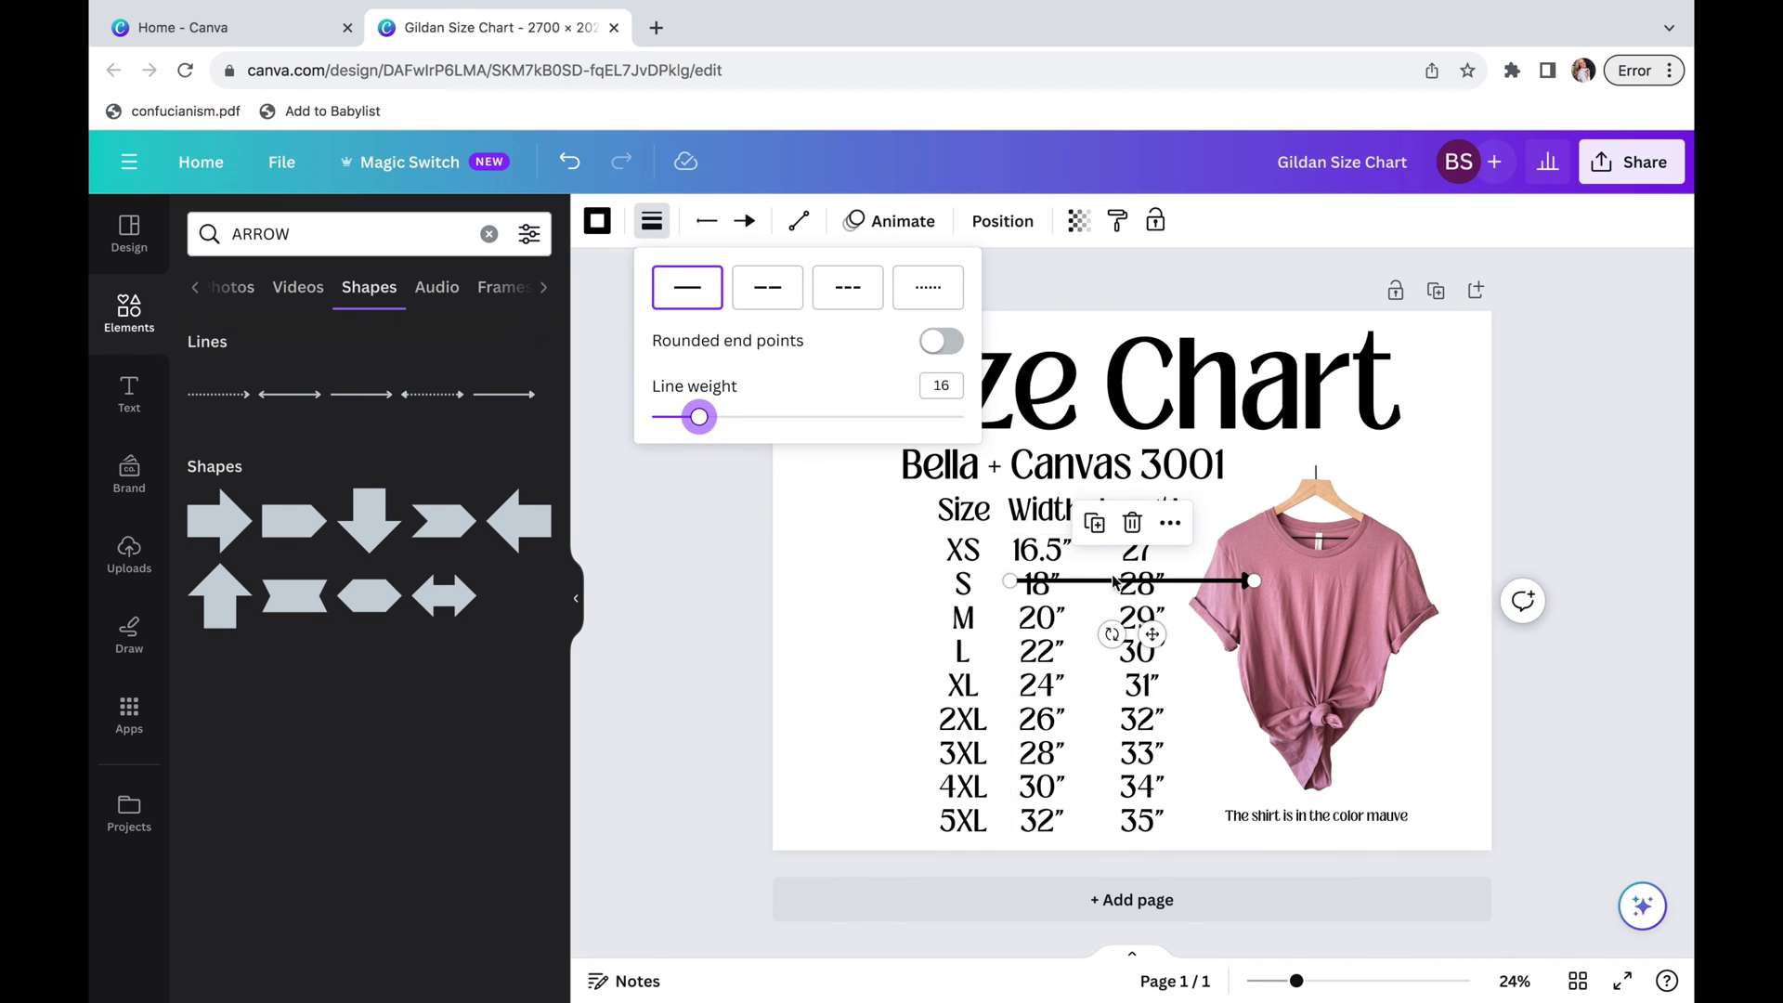
{"action": "left_click", "coordinate": [1222, 572]}
{"action": "left_click_drag", "start_coordinate": [1152, 635], "coordinate": [1337, 637]}
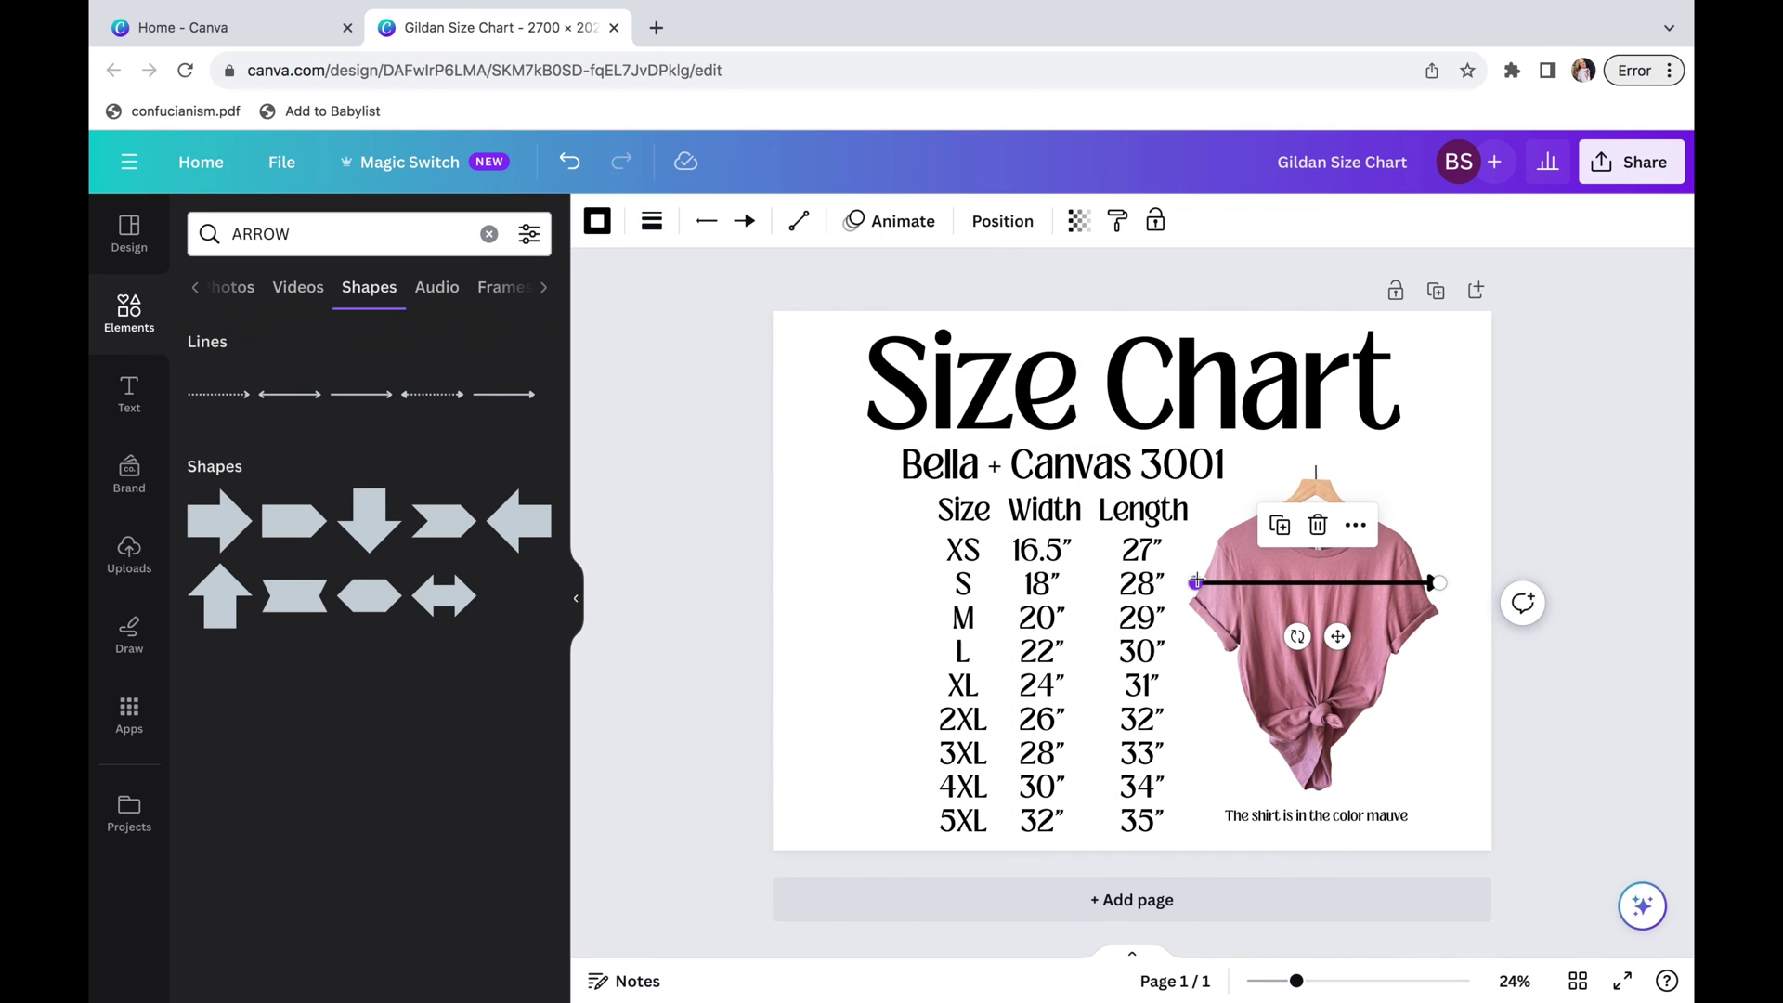
{"action": "left_click_drag", "start_coordinate": [1196, 582], "coordinate": [1293, 583]}
{"action": "left_click_drag", "start_coordinate": [1390, 646], "coordinate": [1343, 649]}
{"action": "left_click", "coordinate": [1343, 650]}
Duplicate the arrow and turn the copy vertical down the shirt's body
{"action": "left_click", "coordinate": [1328, 586]}
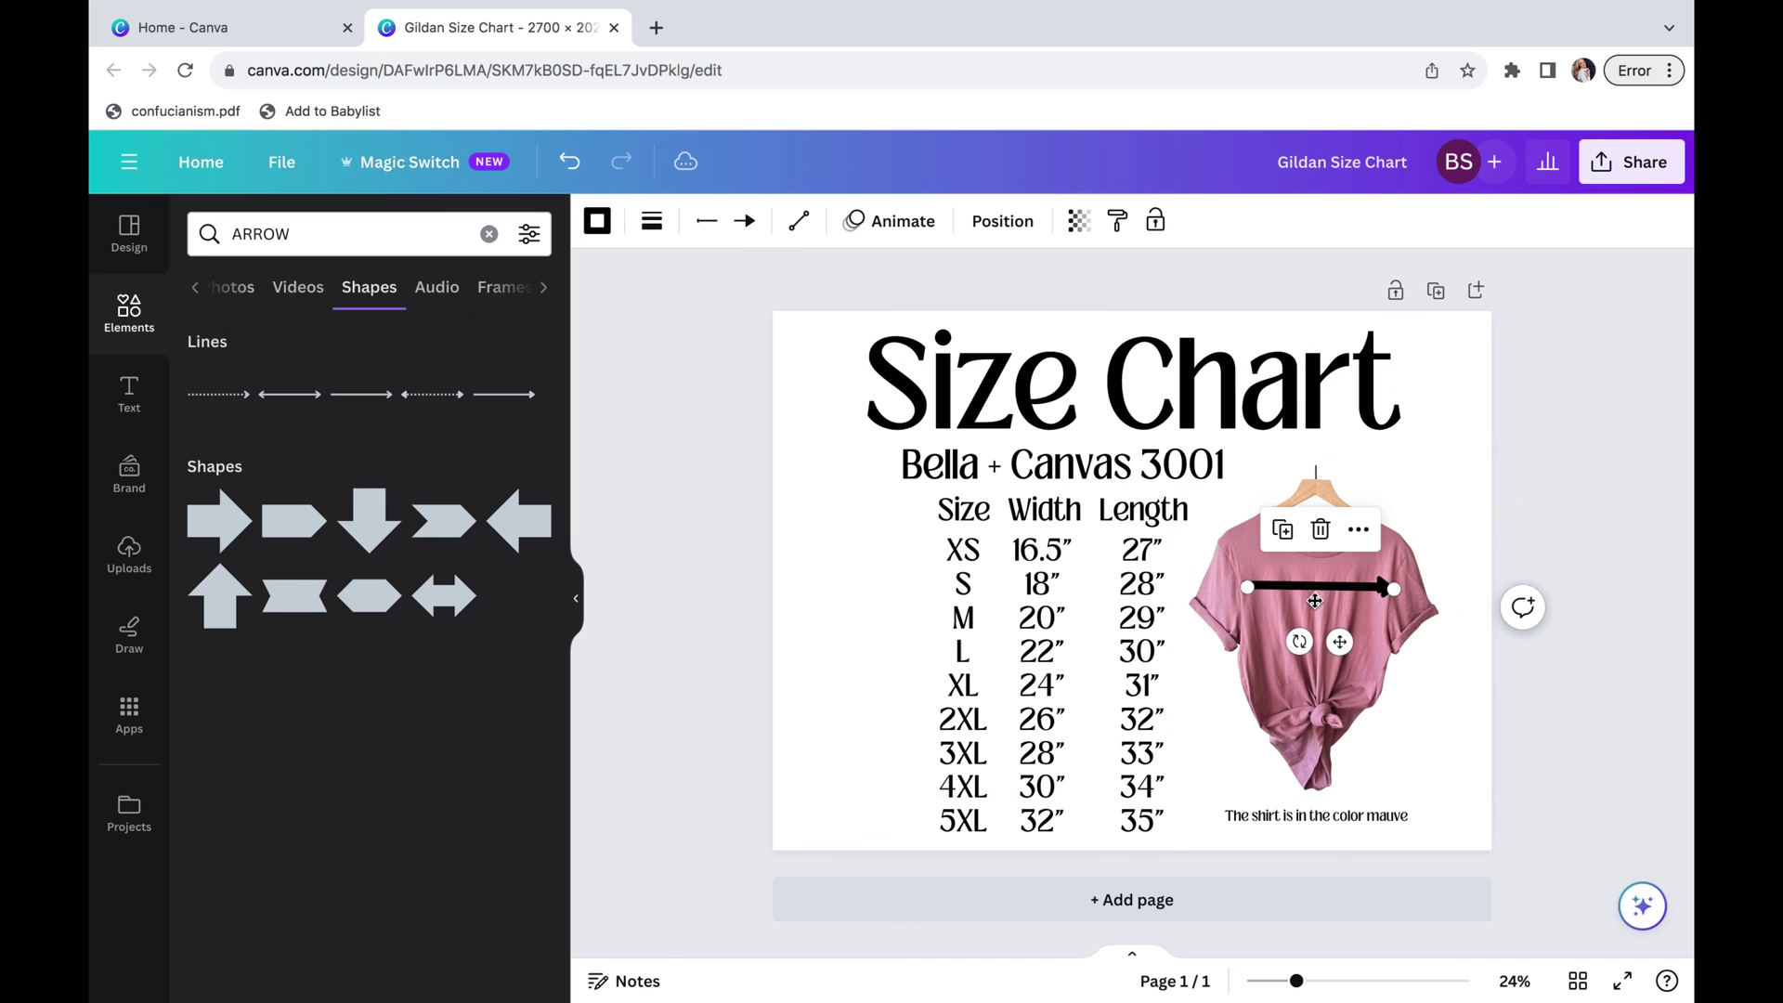
{"action": "key", "text": "ctrl+d"}
{"action": "left_click_drag", "start_coordinate": [1295, 687], "coordinate": [1319, 623]}
{"action": "left_click", "coordinate": [1574, 342]}
Check the vertical arrow's weight and set the horizontal arrow's line weight to 13
{"action": "left_click", "coordinate": [1294, 583]}
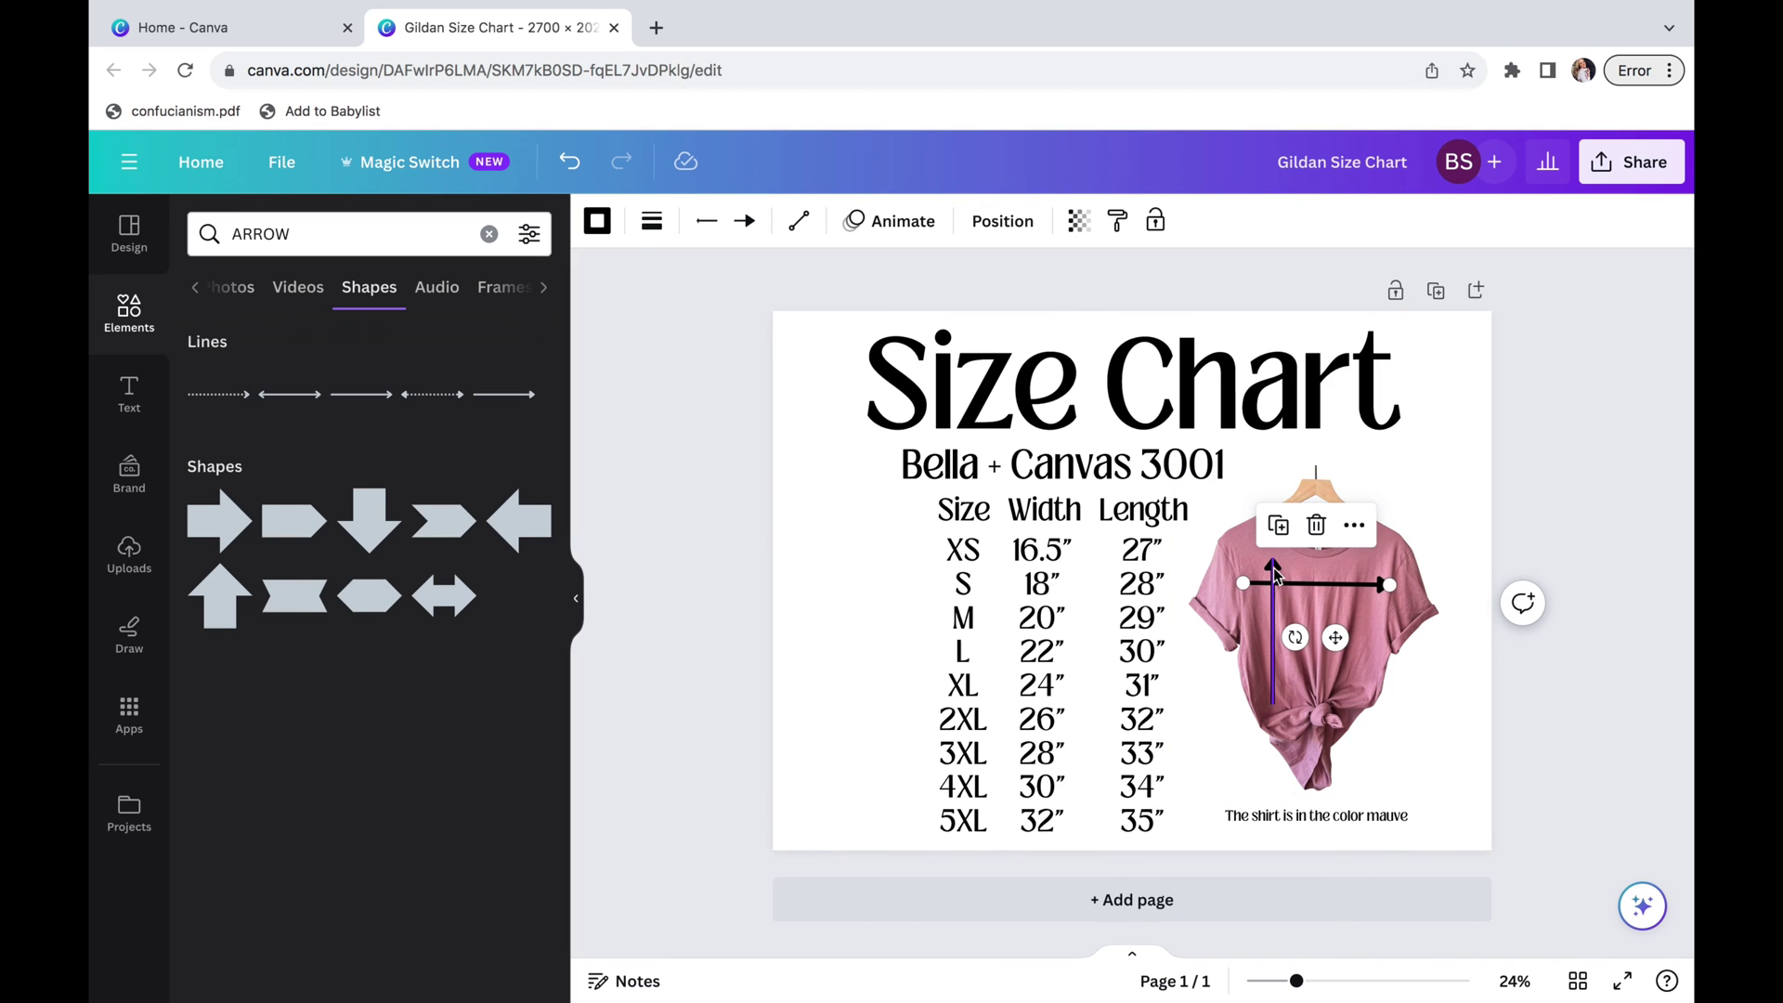
{"action": "left_click", "coordinate": [1274, 567]}
{"action": "left_click", "coordinate": [652, 220]}
{"action": "left_click", "coordinate": [942, 385]}
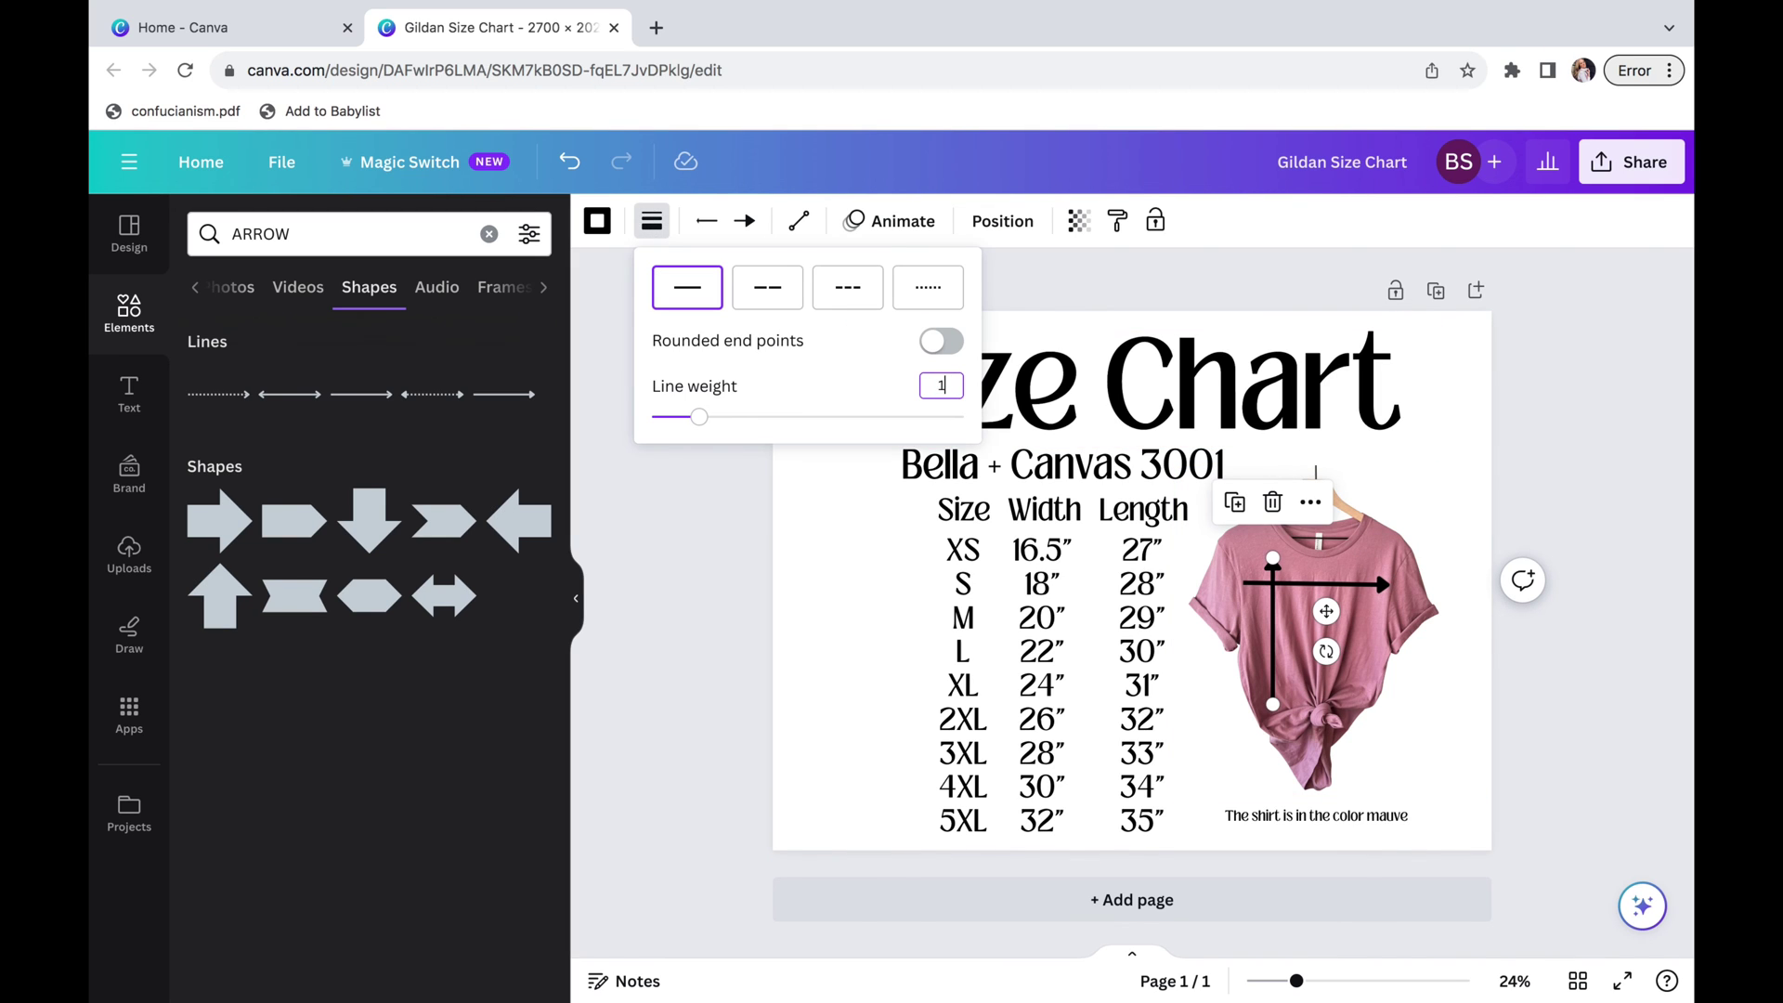
{"action": "left_click", "coordinate": [1350, 580]}
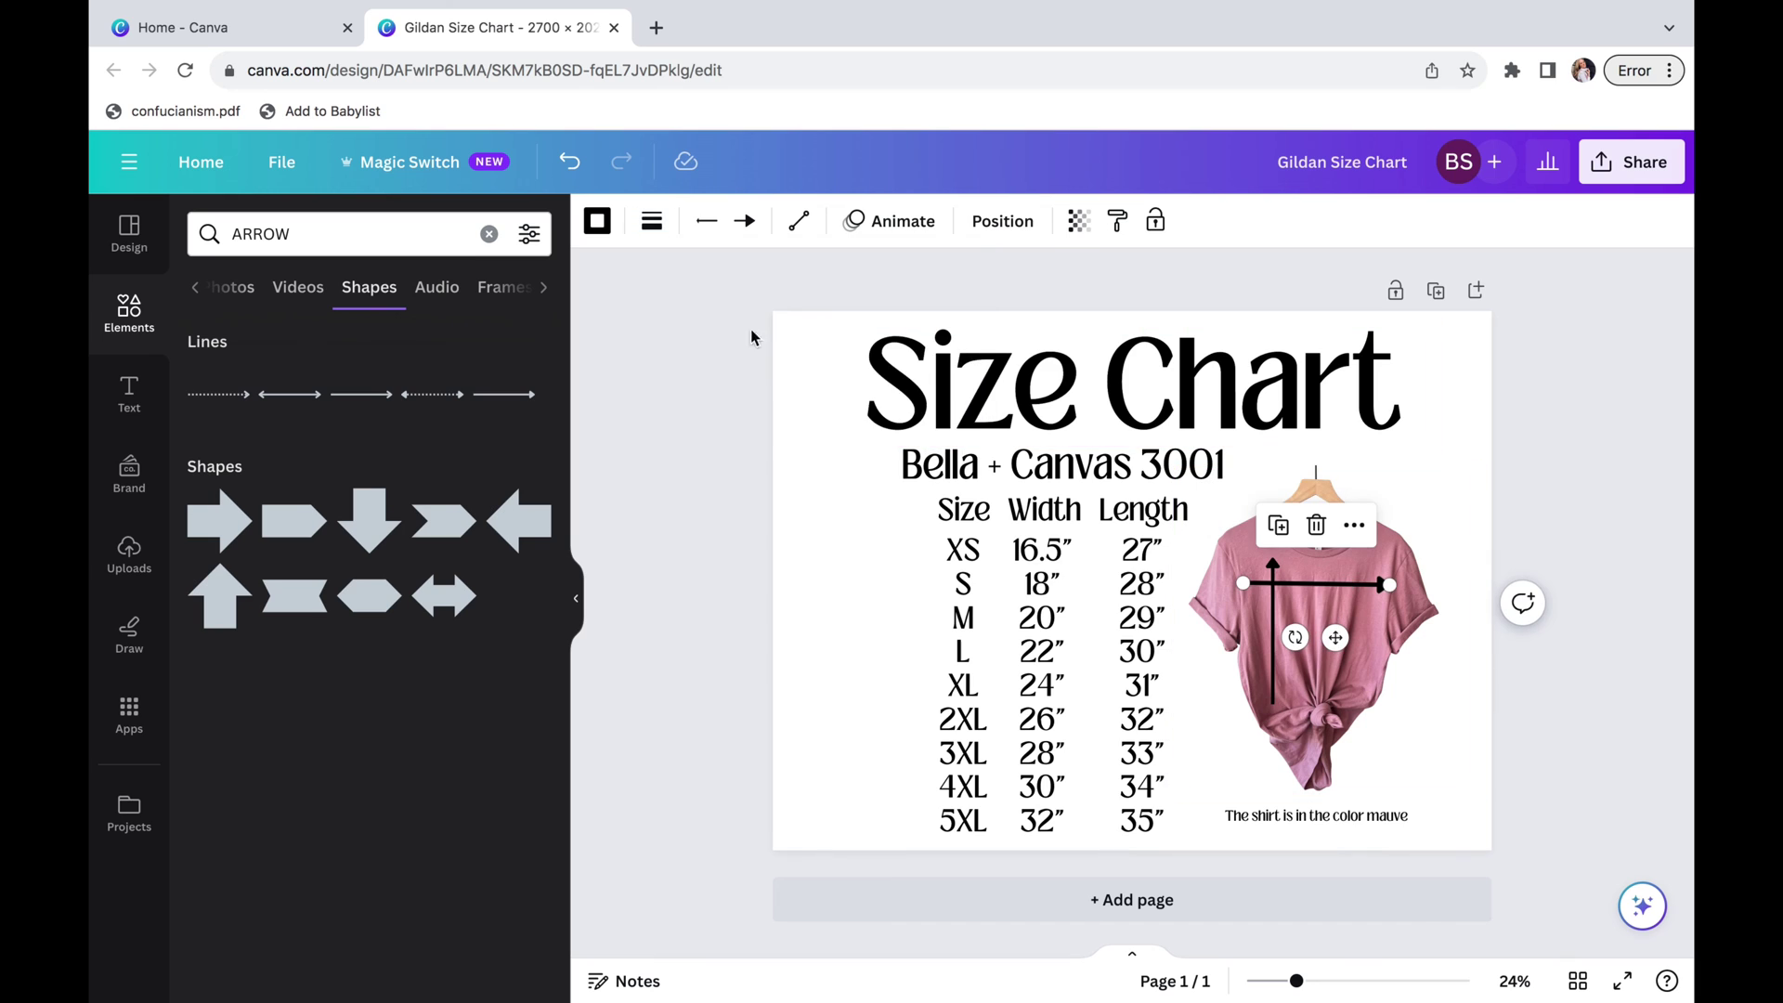
{"action": "left_click", "coordinate": [652, 220]}
{"action": "left_click", "coordinate": [952, 387]}
{"action": "type", "text": "13"}
{"action": "key", "text": "Return"}
{"action": "left_click", "coordinate": [1509, 469]}
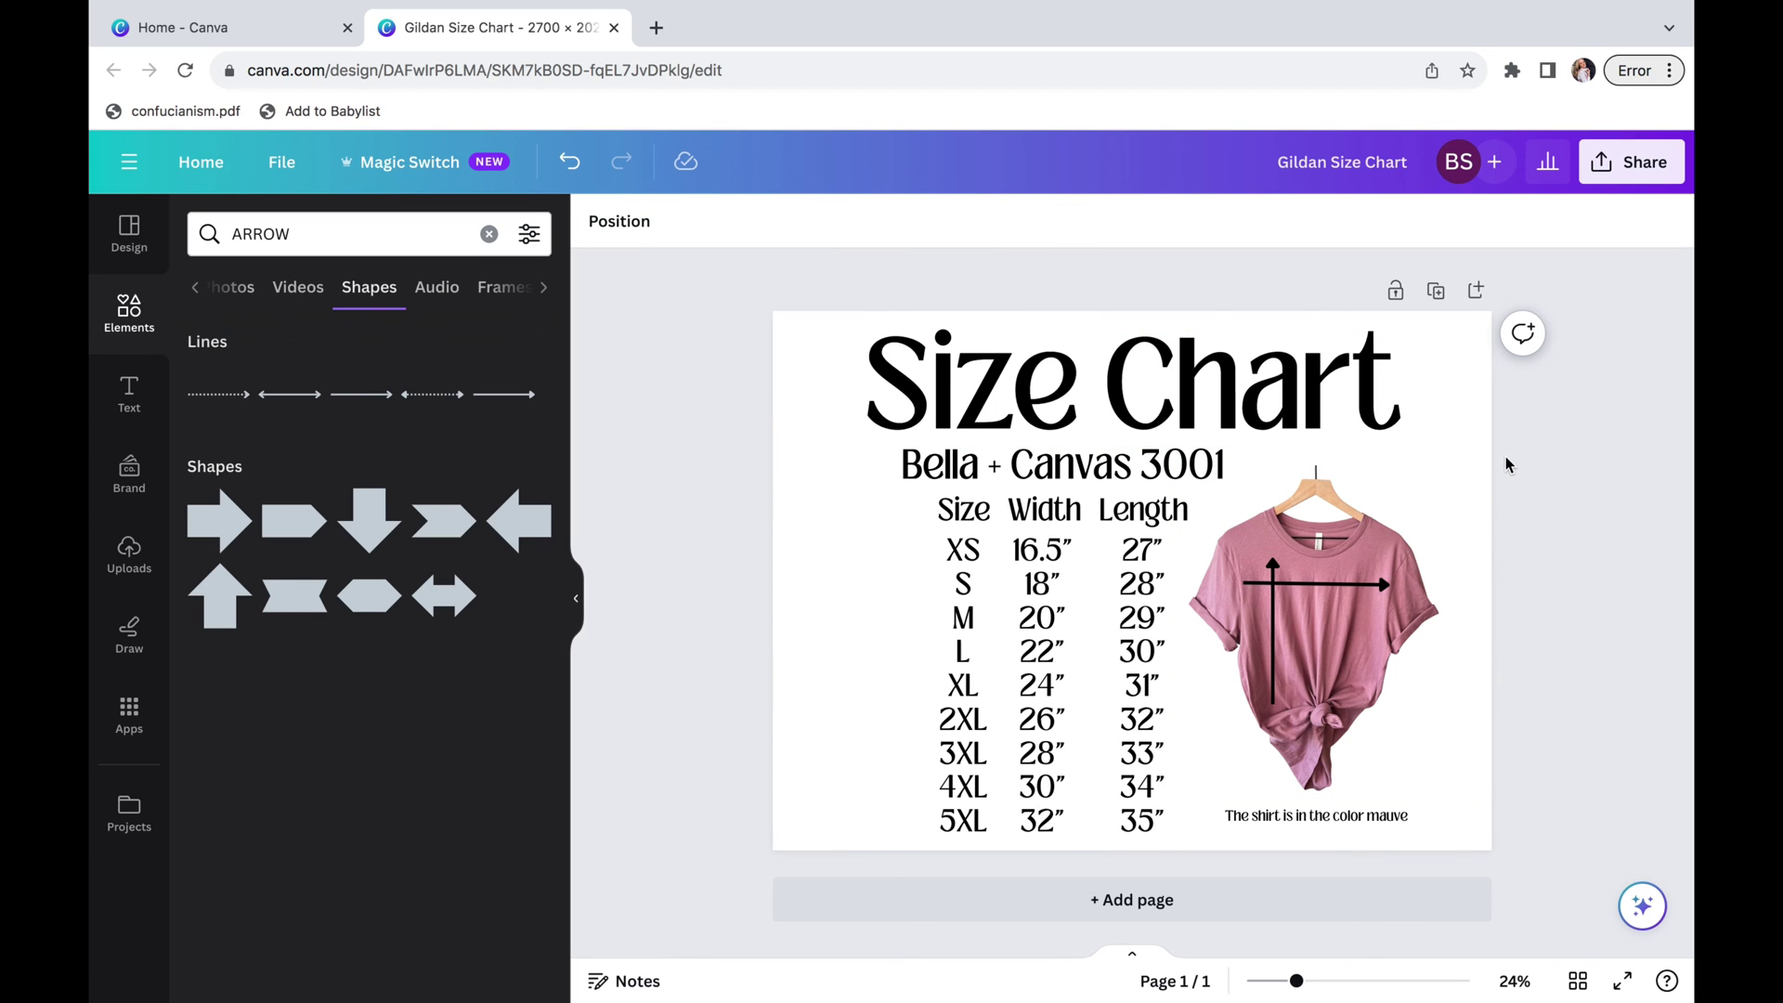
Copy the subtitle onto the shirt as a smaller 'Width' label above the horizontal arrow
{"action": "left_click", "coordinate": [1003, 474]}
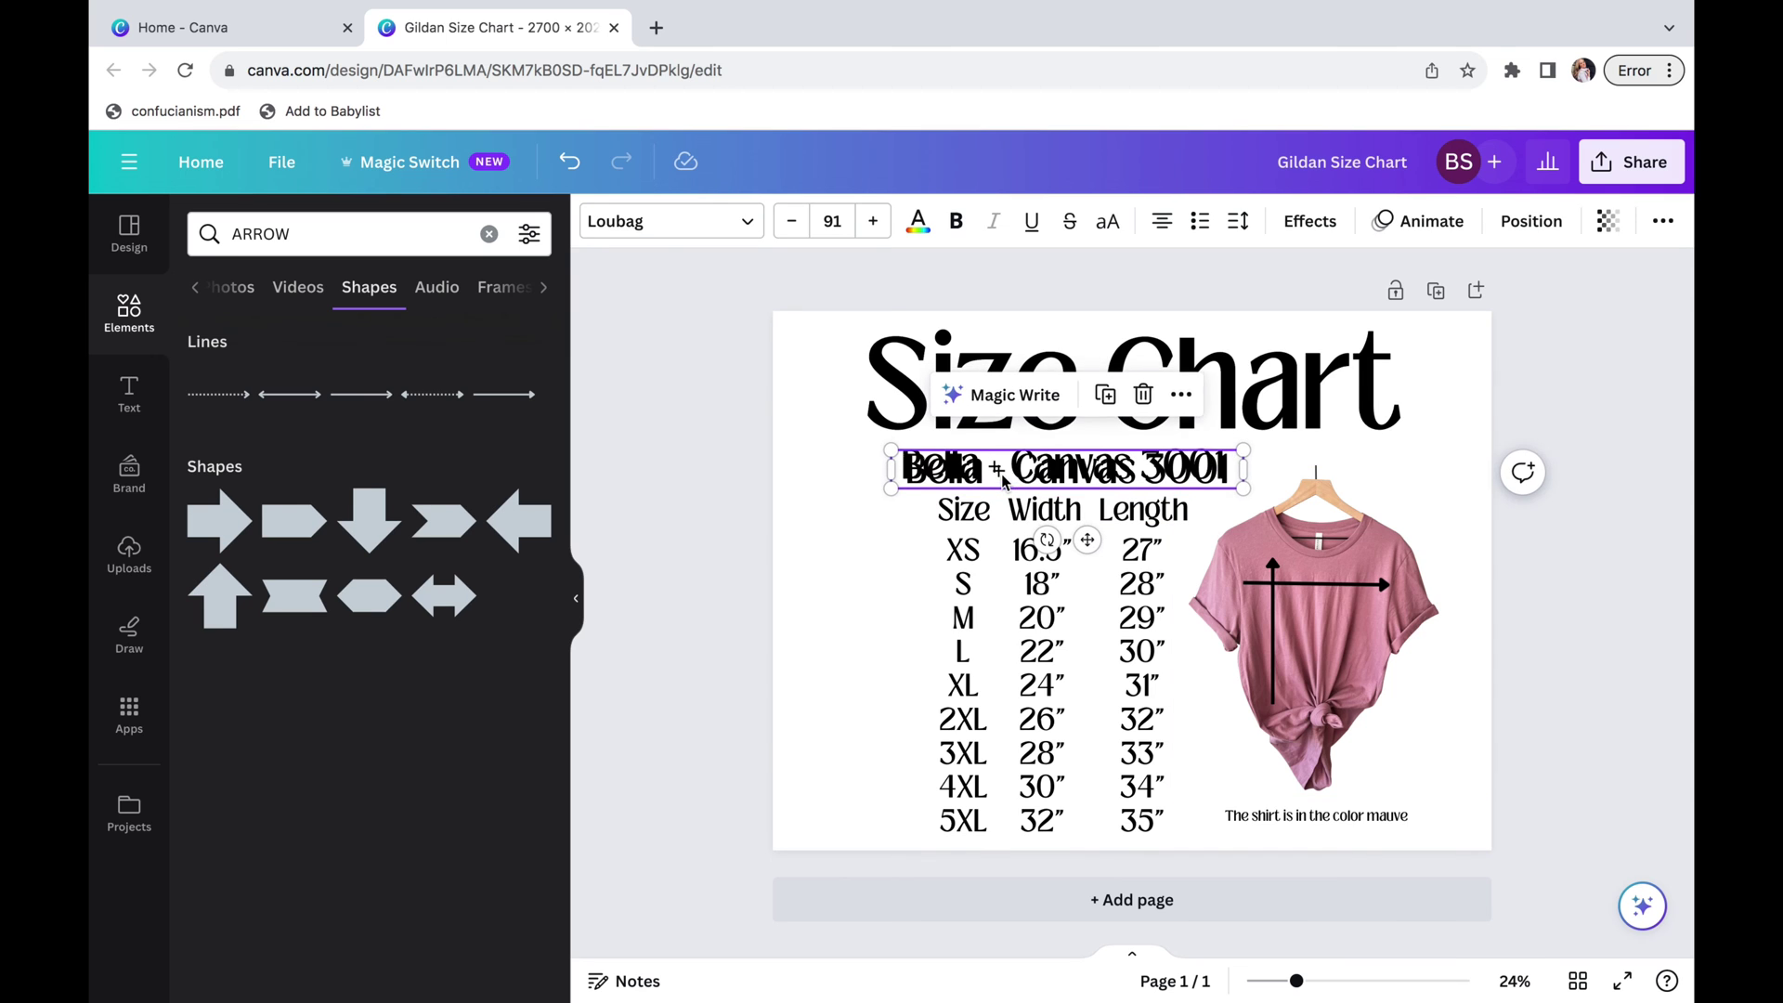
{"action": "left_click_drag", "start_coordinate": [1004, 481], "coordinate": [1260, 627]}
{"action": "type", "text": "Width"}
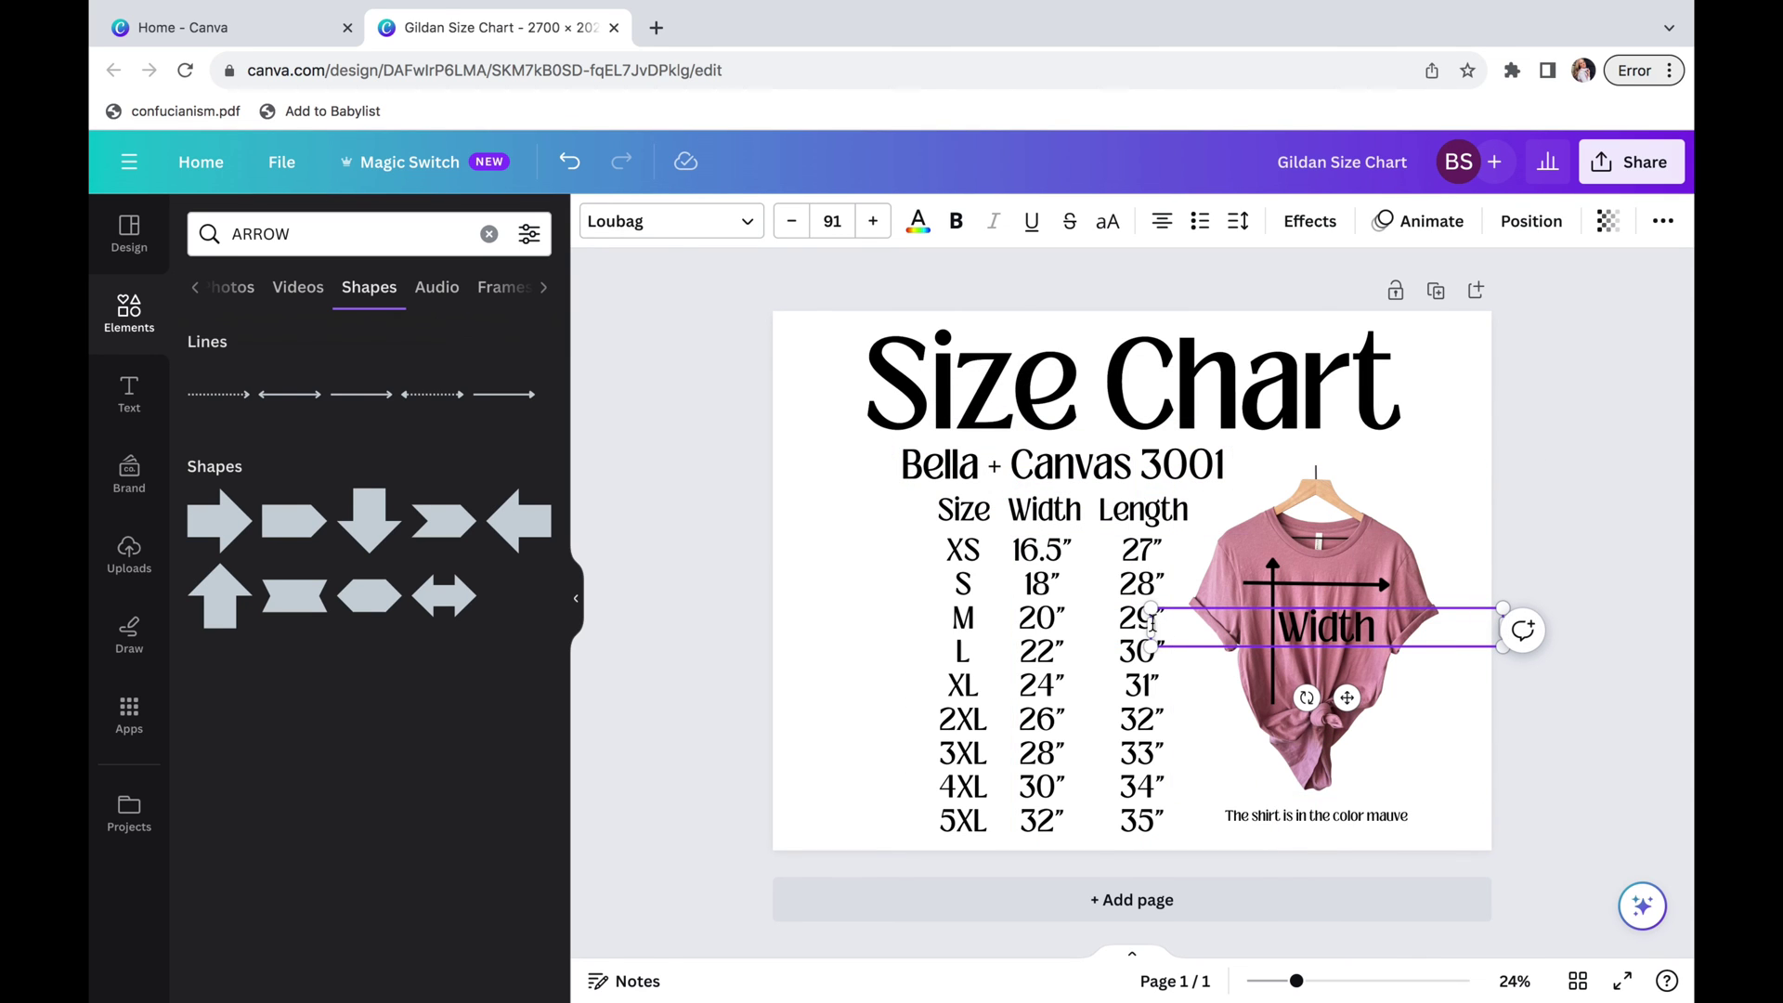
{"action": "left_click_drag", "start_coordinate": [1151, 610], "coordinate": [1435, 629]}
{"action": "left_click_drag", "start_coordinate": [1488, 699], "coordinate": [1370, 635]}
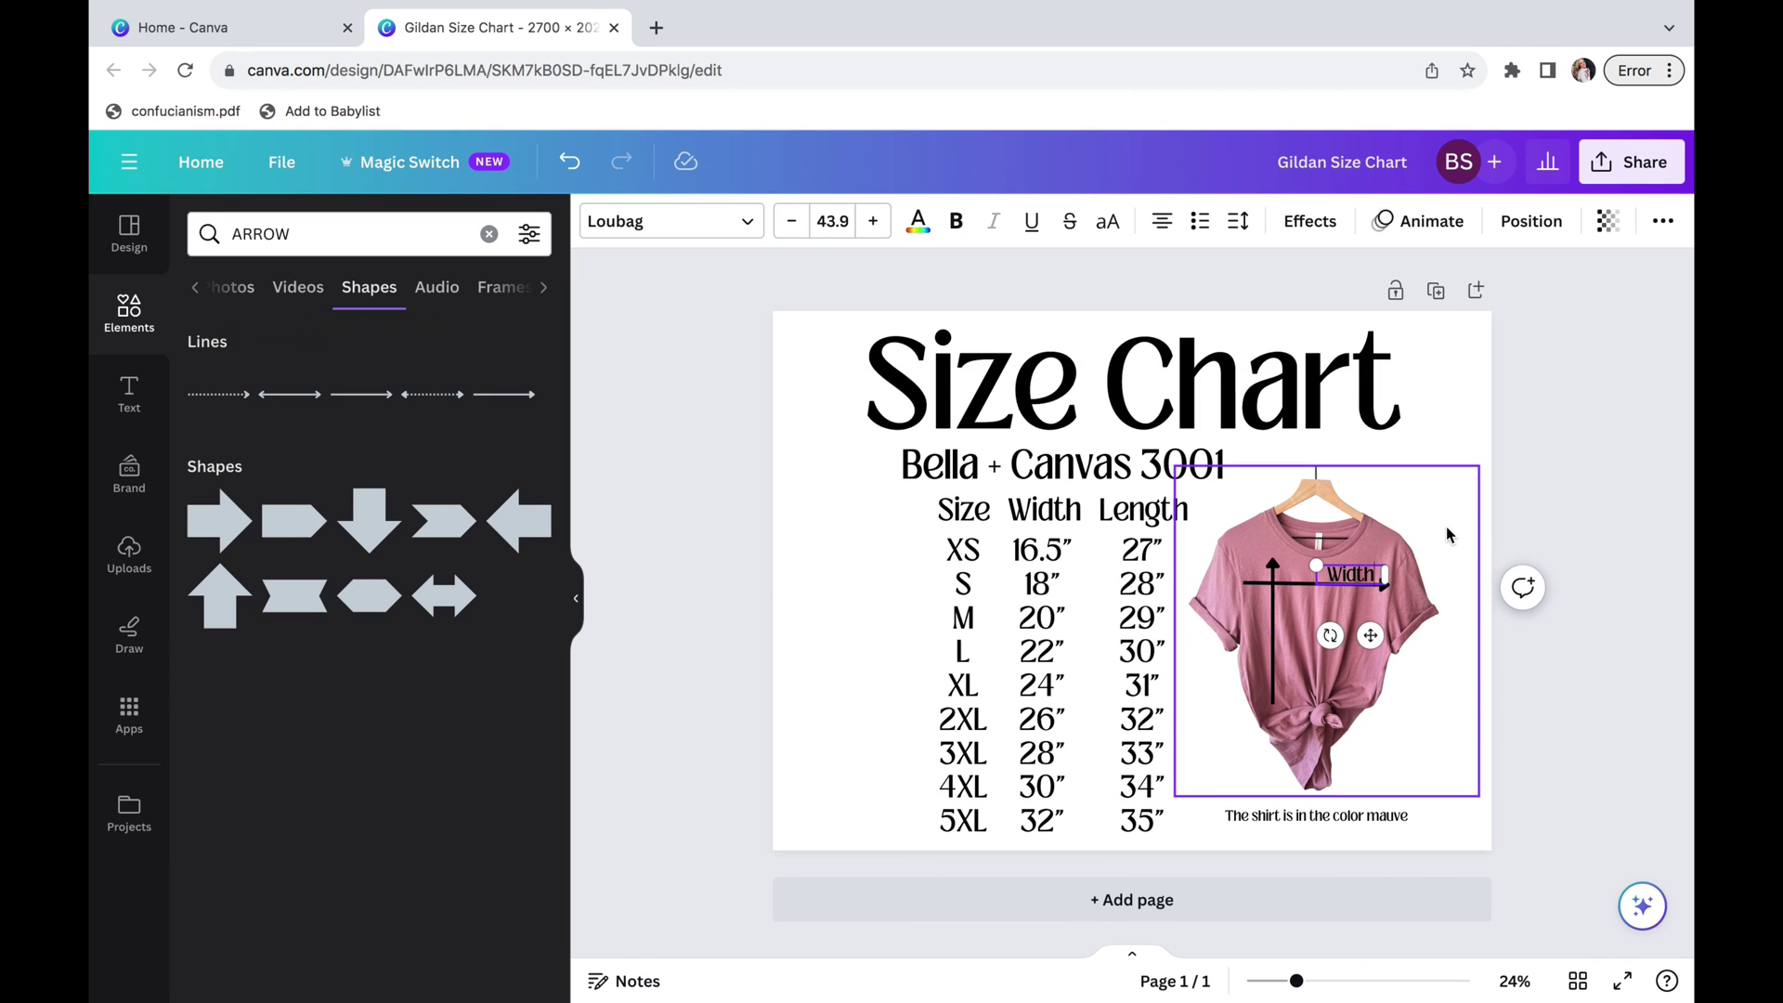
{"action": "left_click", "coordinate": [1500, 516]}
Copy the label as 'Length' and rotate it along the vertical arrow
{"action": "left_click", "coordinate": [1346, 568]}
{"action": "left_click_drag", "start_coordinate": [1346, 568], "coordinate": [1303, 632], "text": "alt"}
{"action": "double_click", "coordinate": [1298, 631]}
{"action": "type", "text": "Length"}
{"action": "left_click_drag", "start_coordinate": [1296, 692], "coordinate": [1227, 704]}
{"action": "left_click", "coordinate": [1563, 483]}
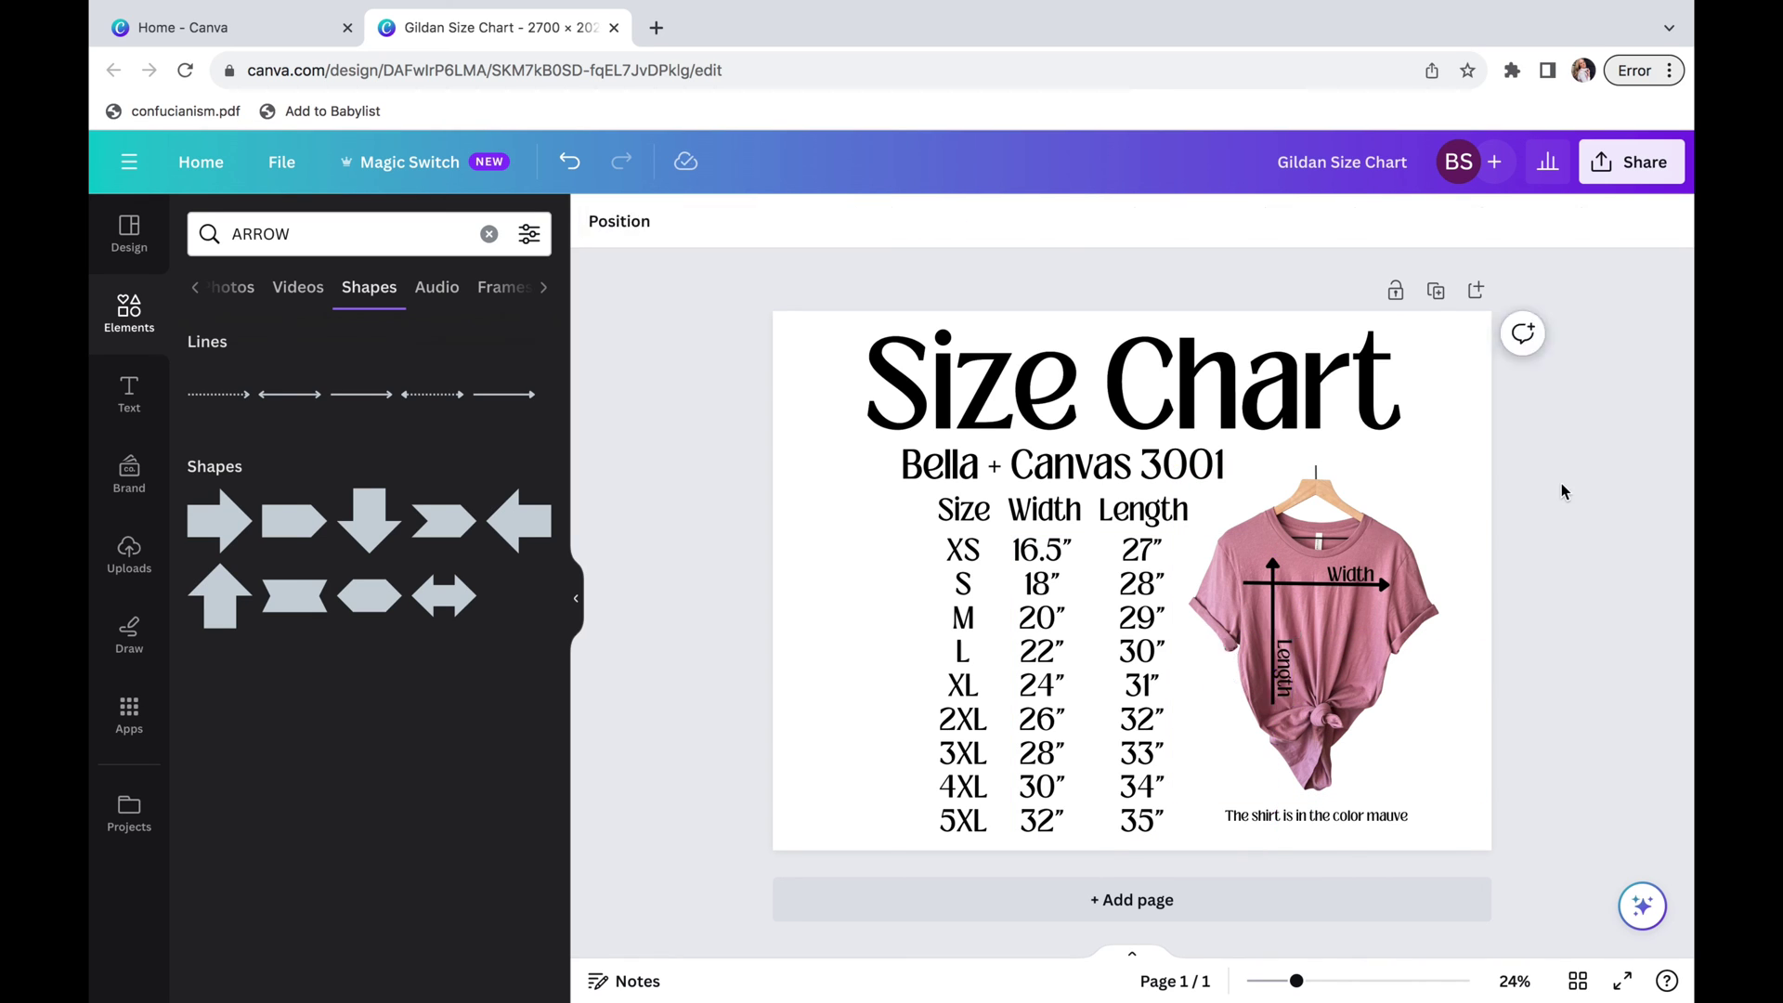
Open the background colour picker, then Google 'off white color codes' and preview a palette image
{"action": "left_click", "coordinate": [1468, 446]}
{"action": "left_click", "coordinate": [597, 220]}
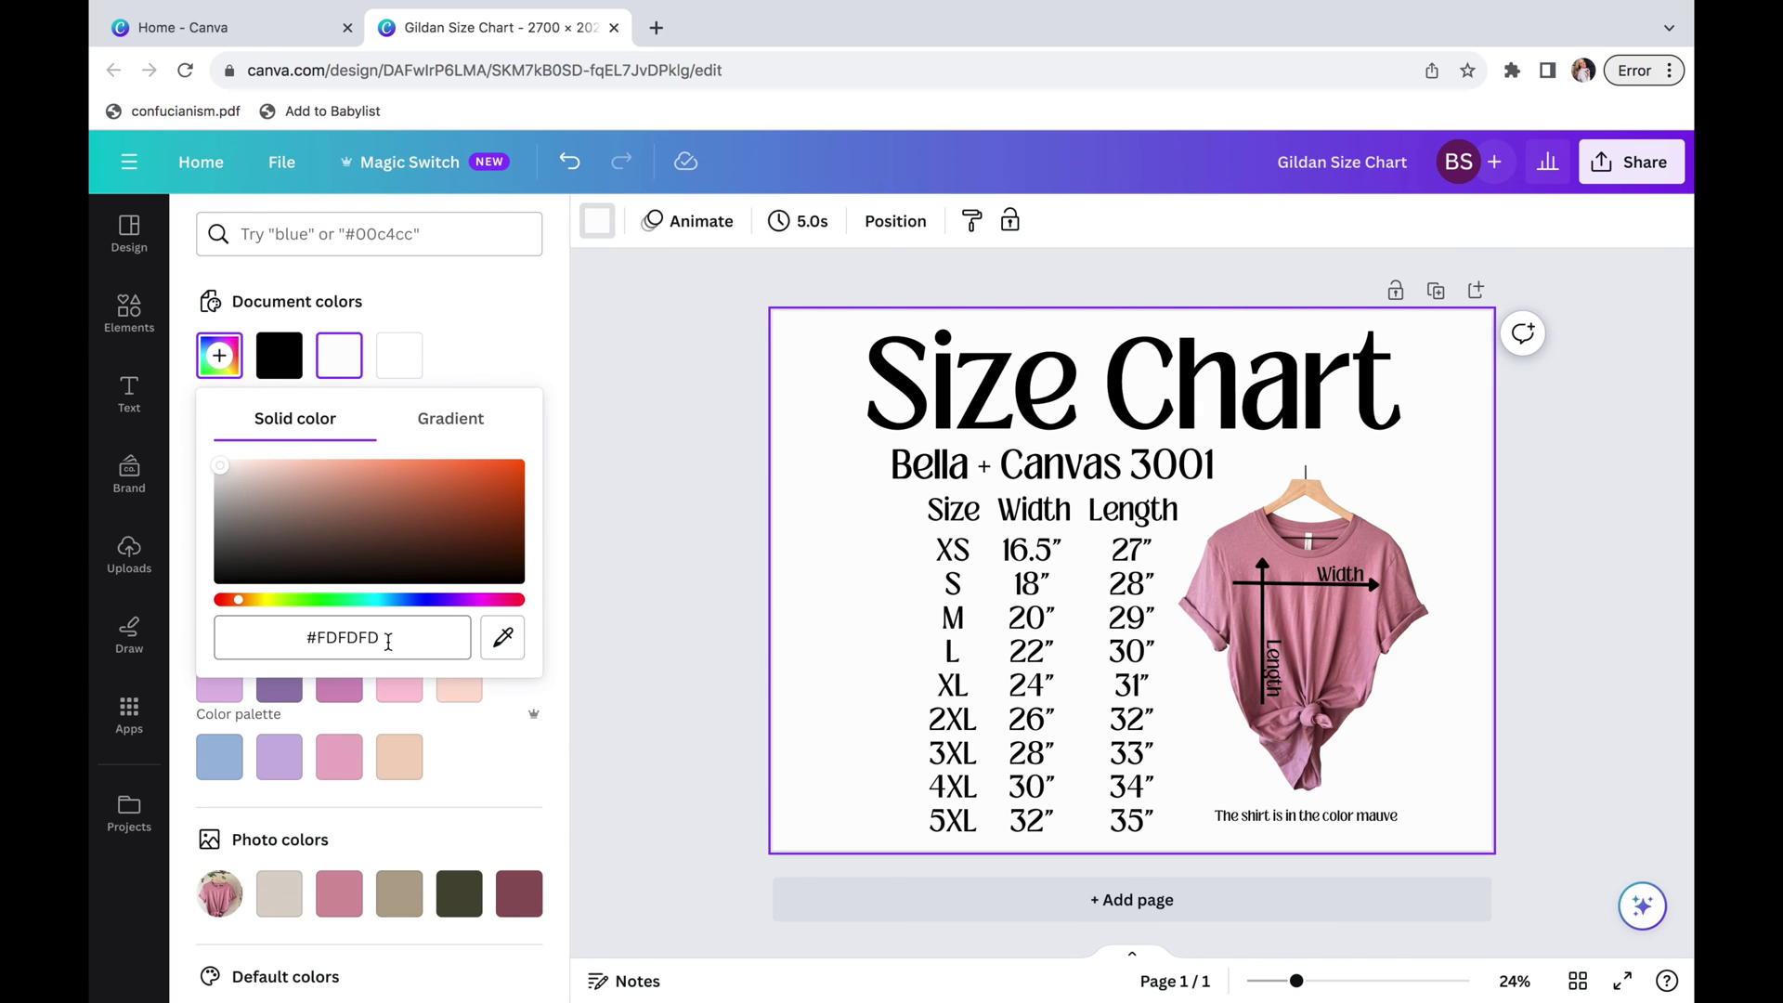
{"action": "left_click", "coordinate": [658, 31]}
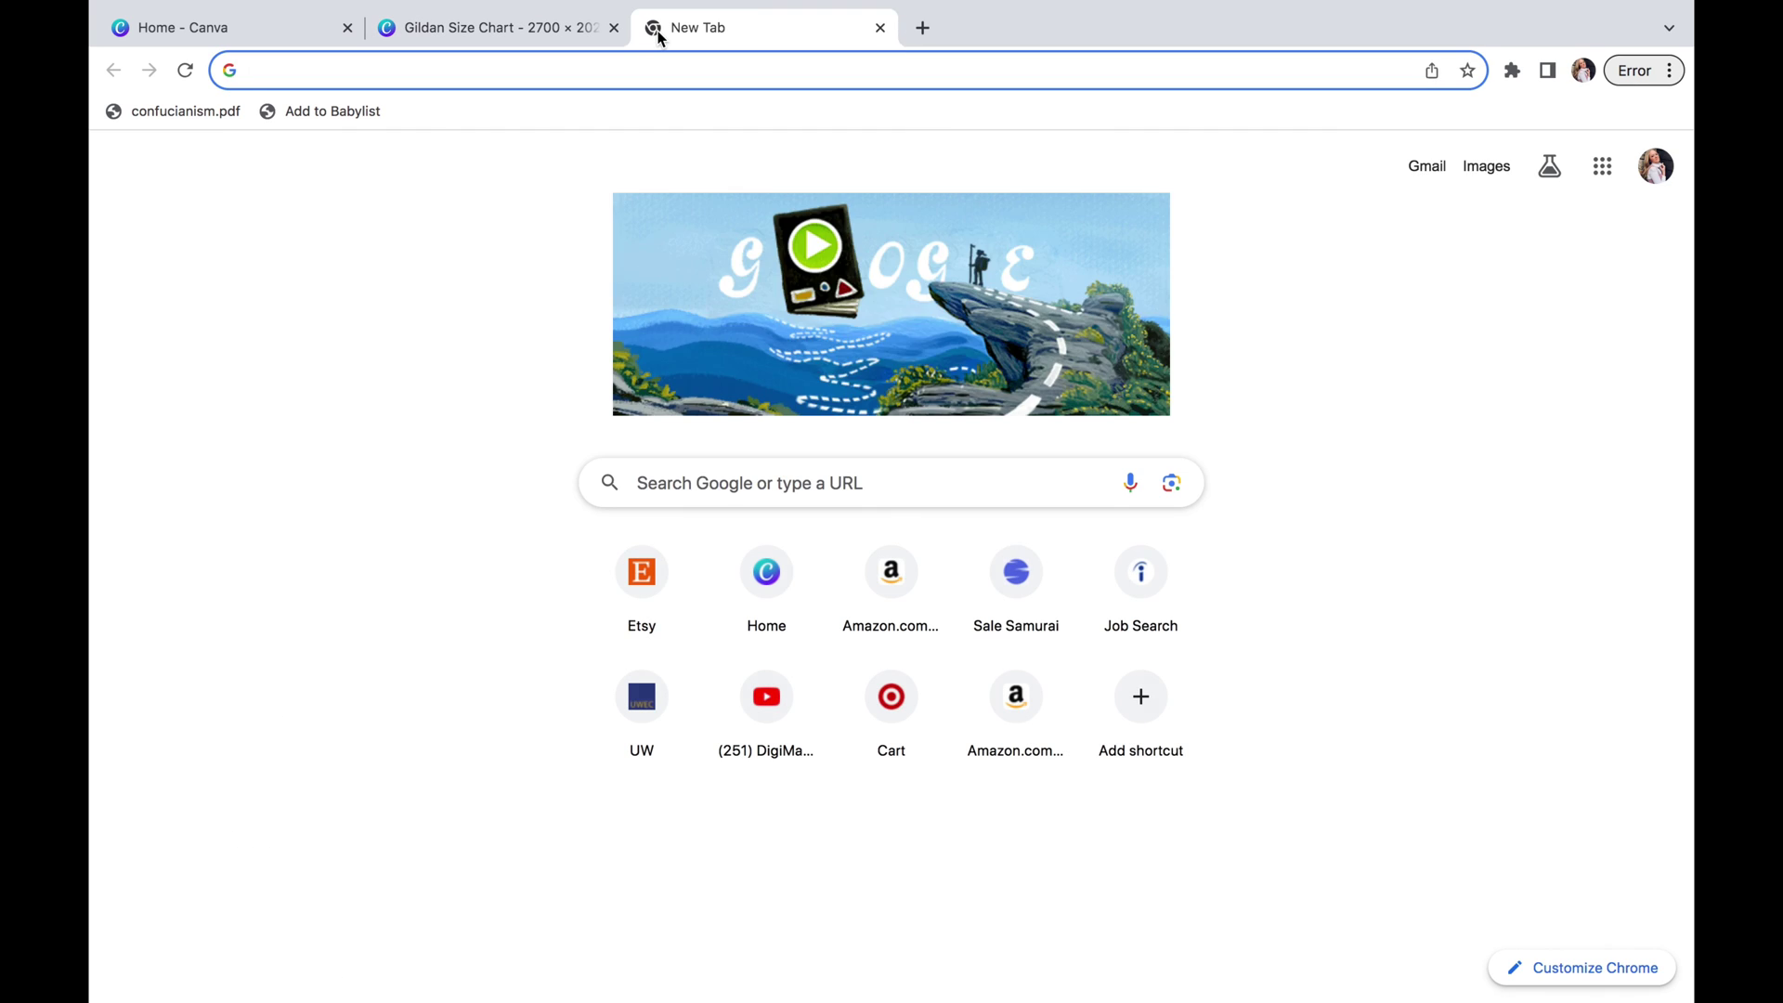
{"action": "type", "text": "color codes"}
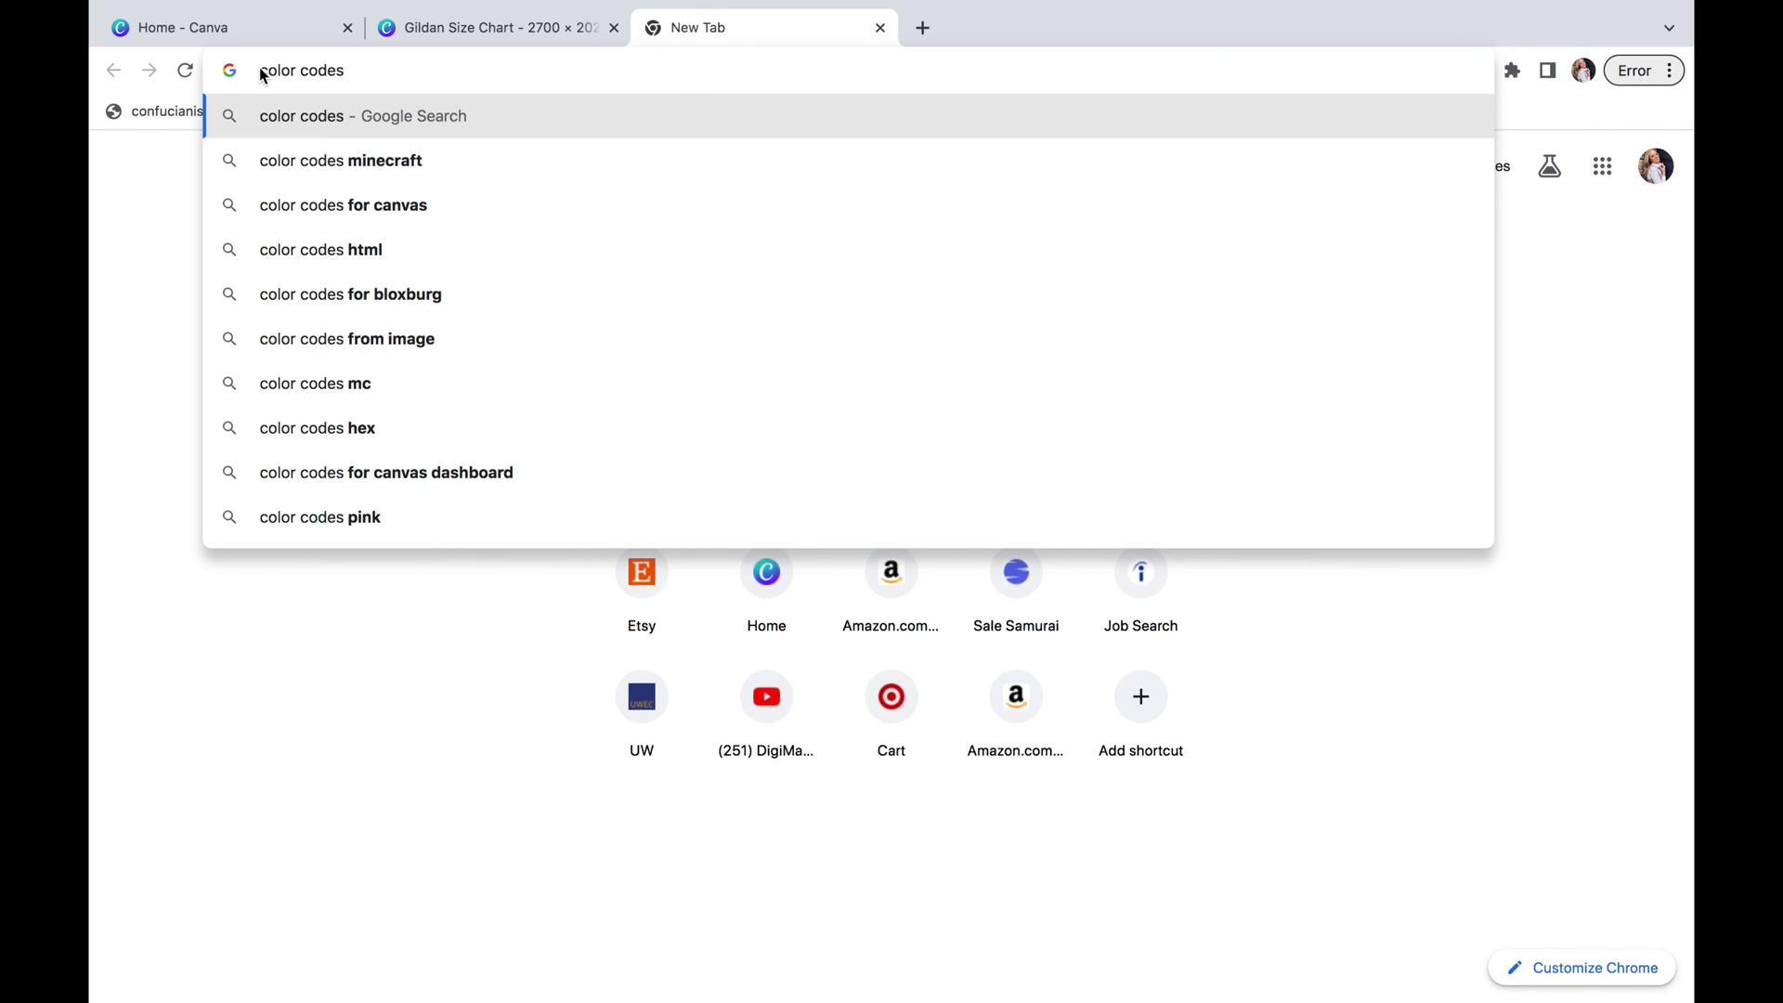
{"action": "type", "text": "light"}
{"action": "key", "text": "BackSpace"}
{"action": "key", "text": "BackSpace"}
{"action": "key", "text": "BackSpace"}
{"action": "key", "text": "BackSpace"}
{"action": "key", "text": "BackSpace"}
{"action": "type", "text": "off"}
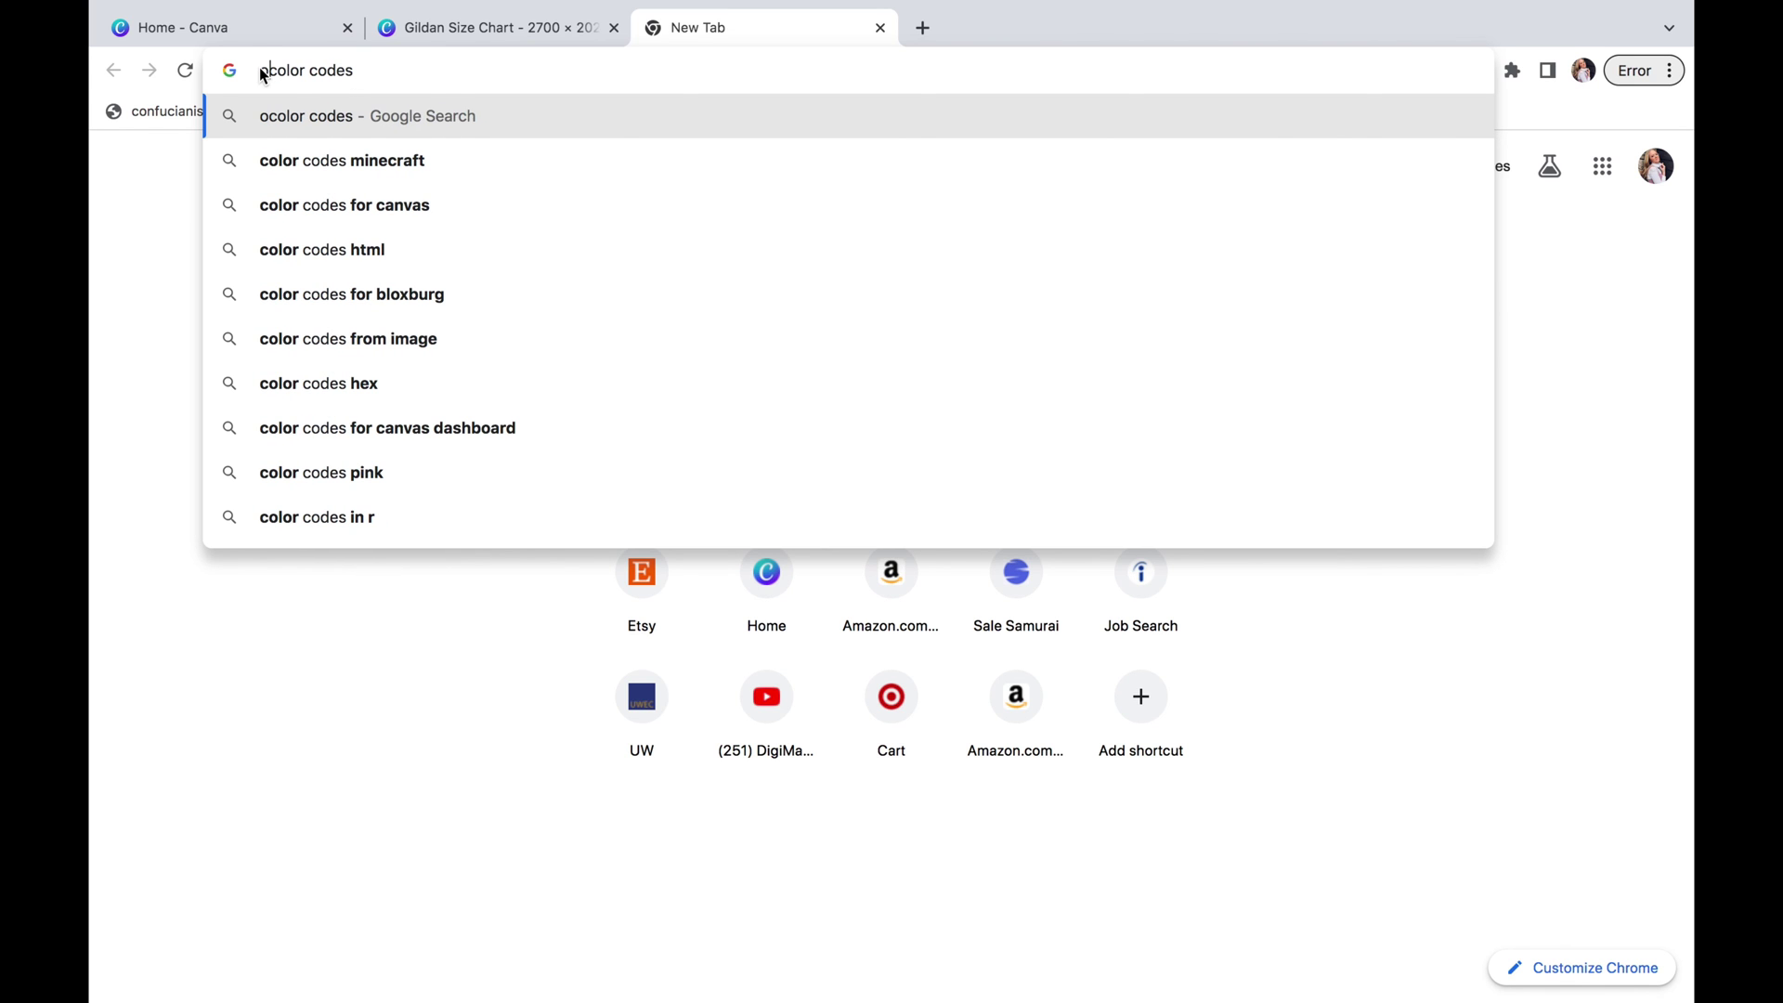
{"action": "type", "text": " white"}
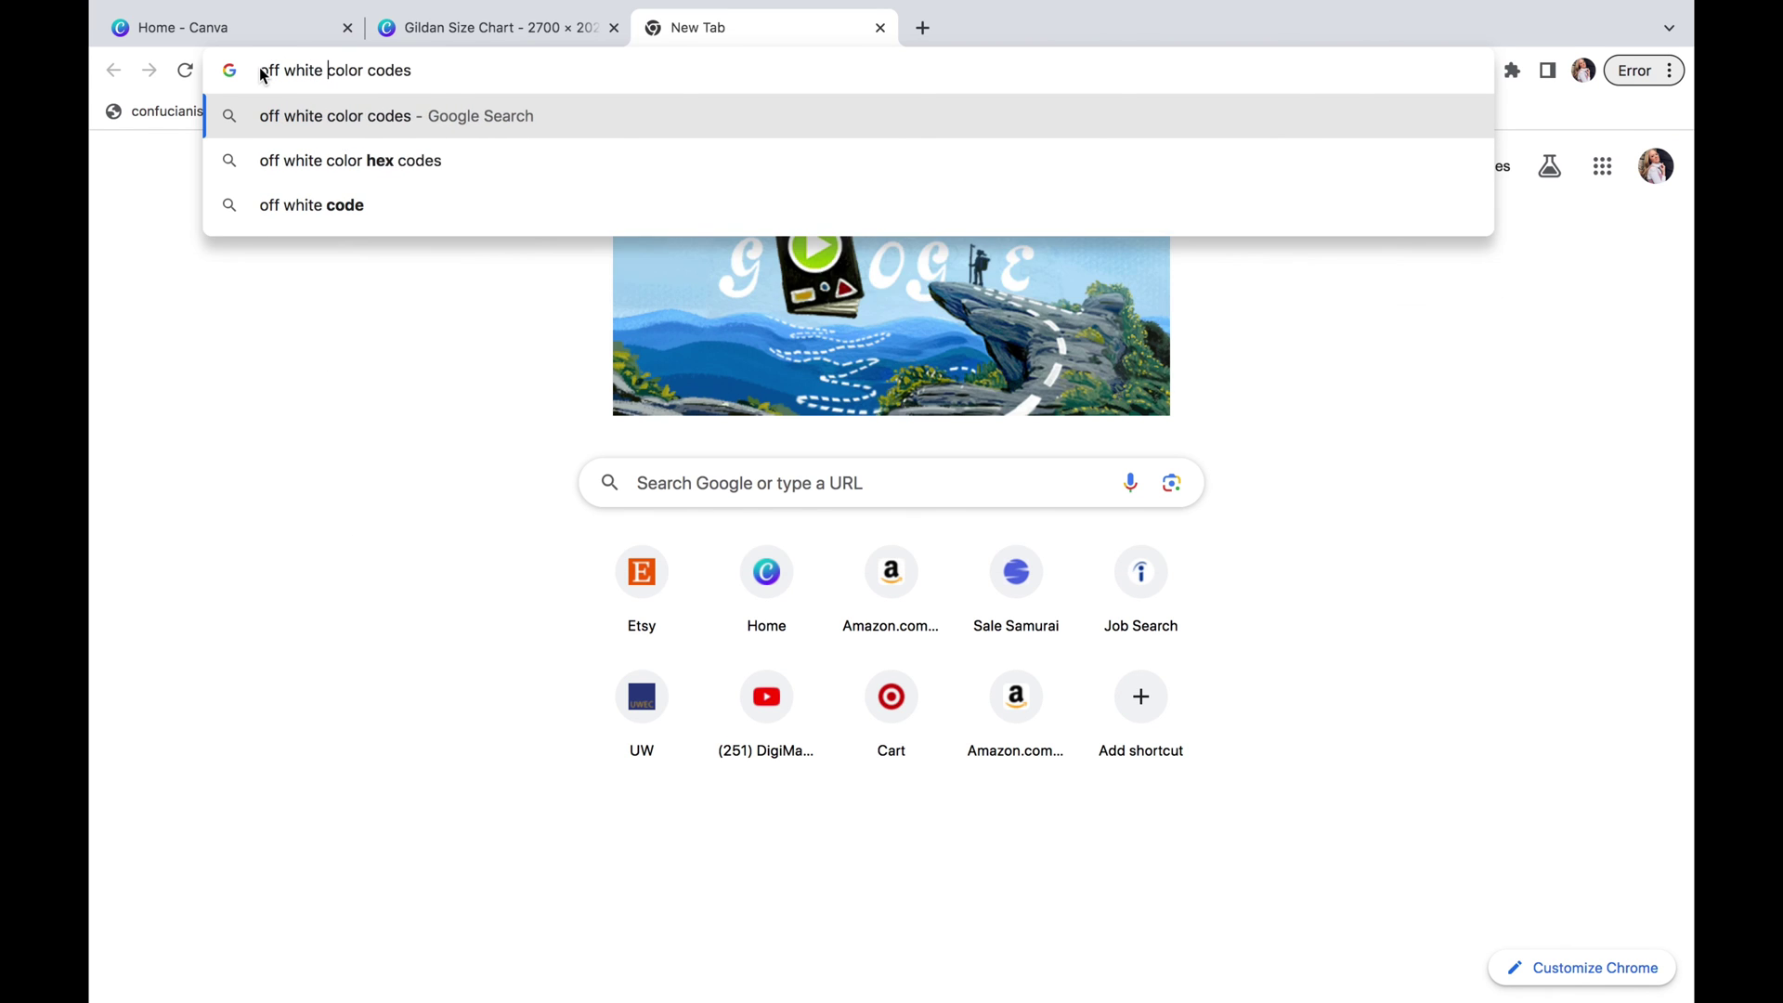
{"action": "key", "text": "Return"}
{"action": "scroll", "coordinate": [571, 622], "scroll_direction": "down", "scroll_amount": 5}
{"action": "left_click", "coordinate": [582, 596]}
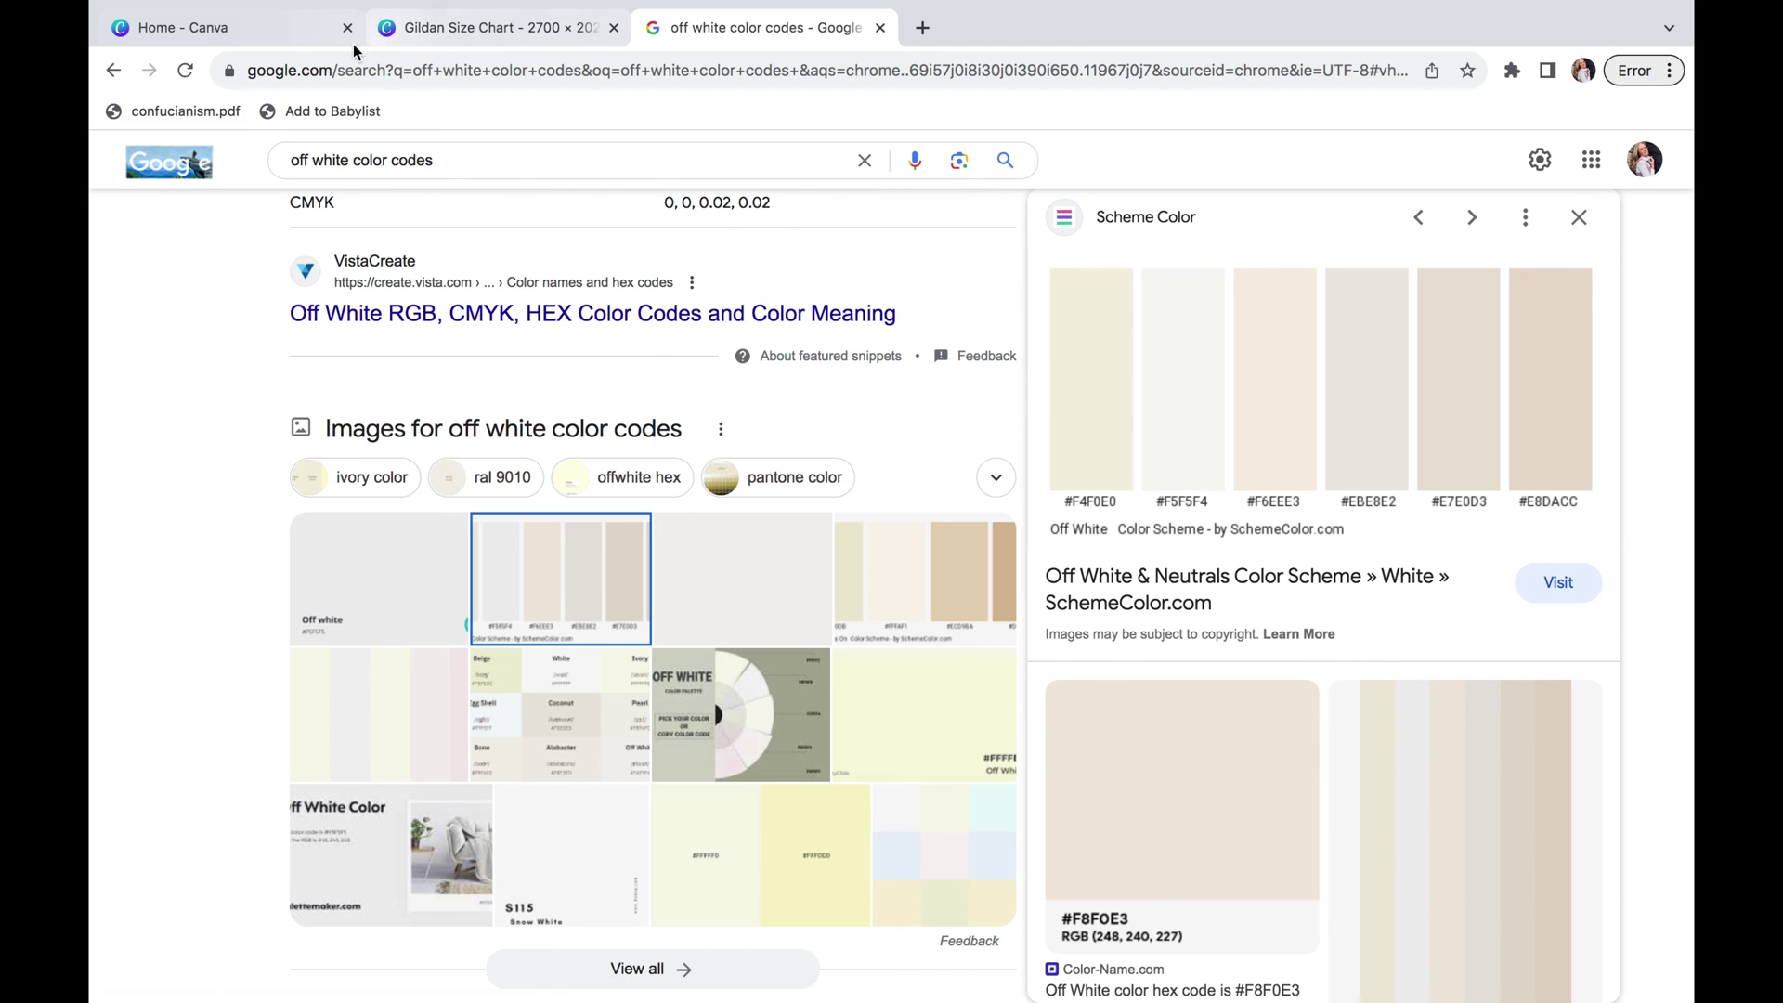
Enter #F5F5F4 as the page background's hex colour
{"action": "left_click", "coordinate": [487, 22]}
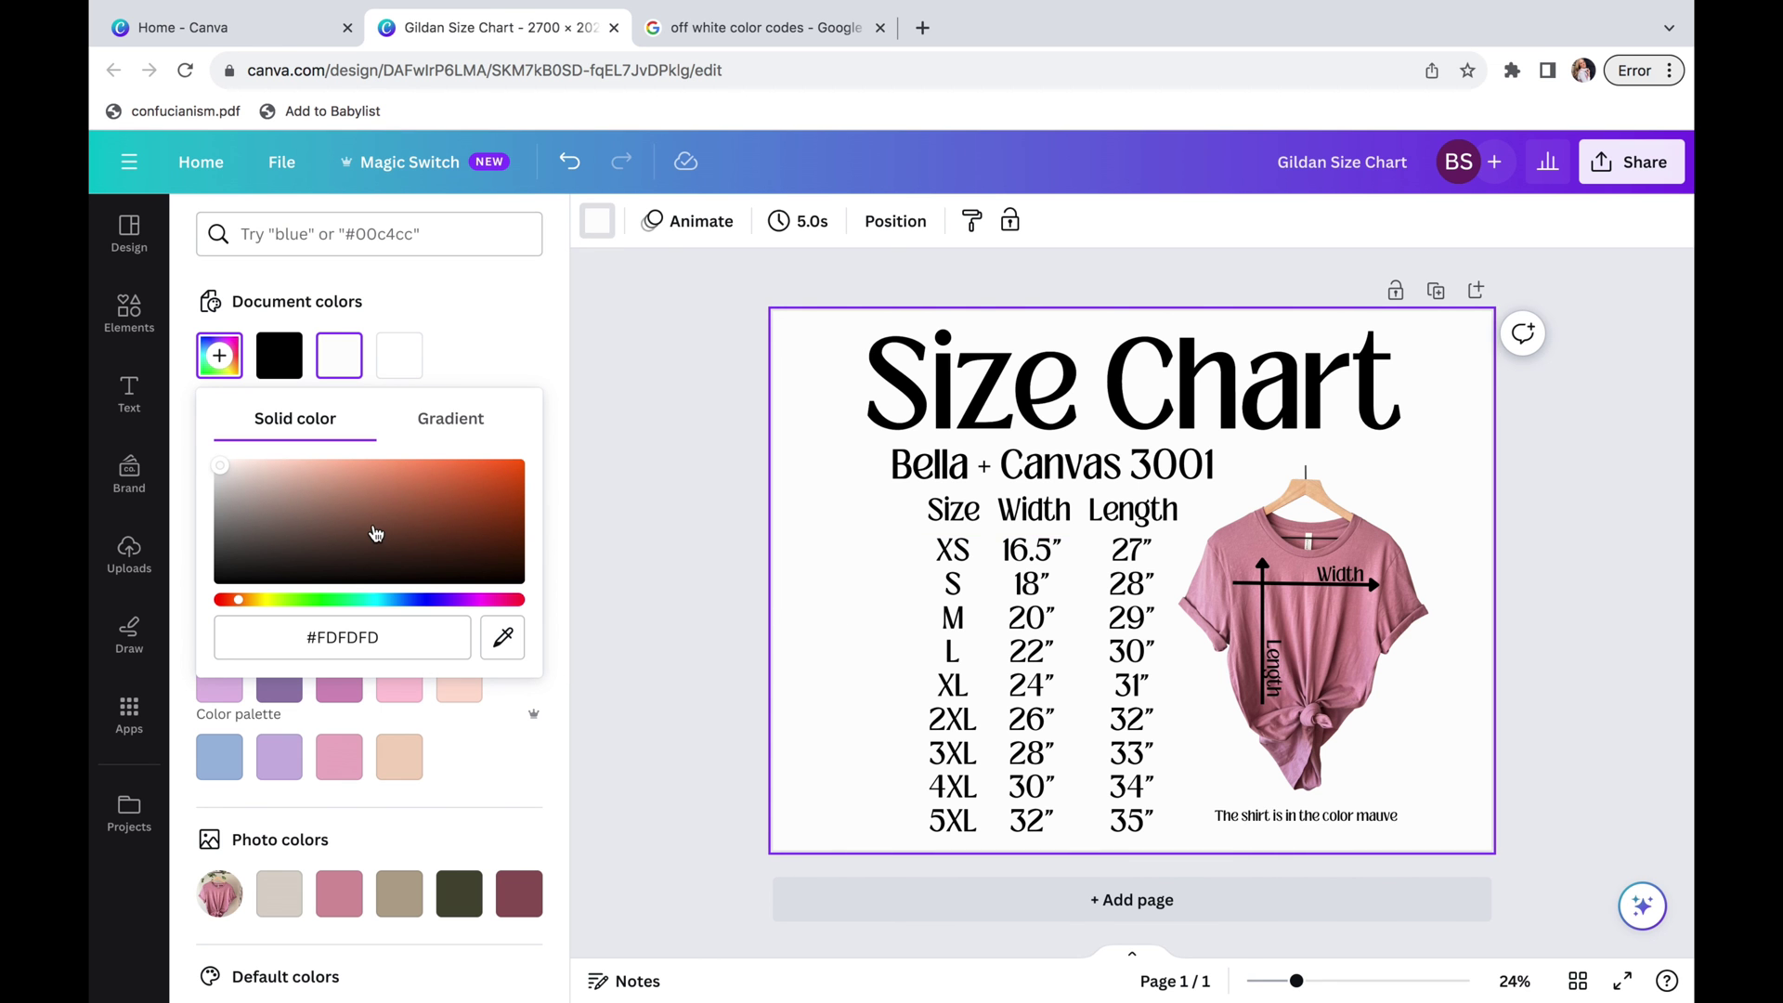
{"action": "left_click", "coordinate": [381, 638]}
{"action": "double_click", "coordinate": [349, 639]}
{"action": "type", "text": "#F5F5F4"}
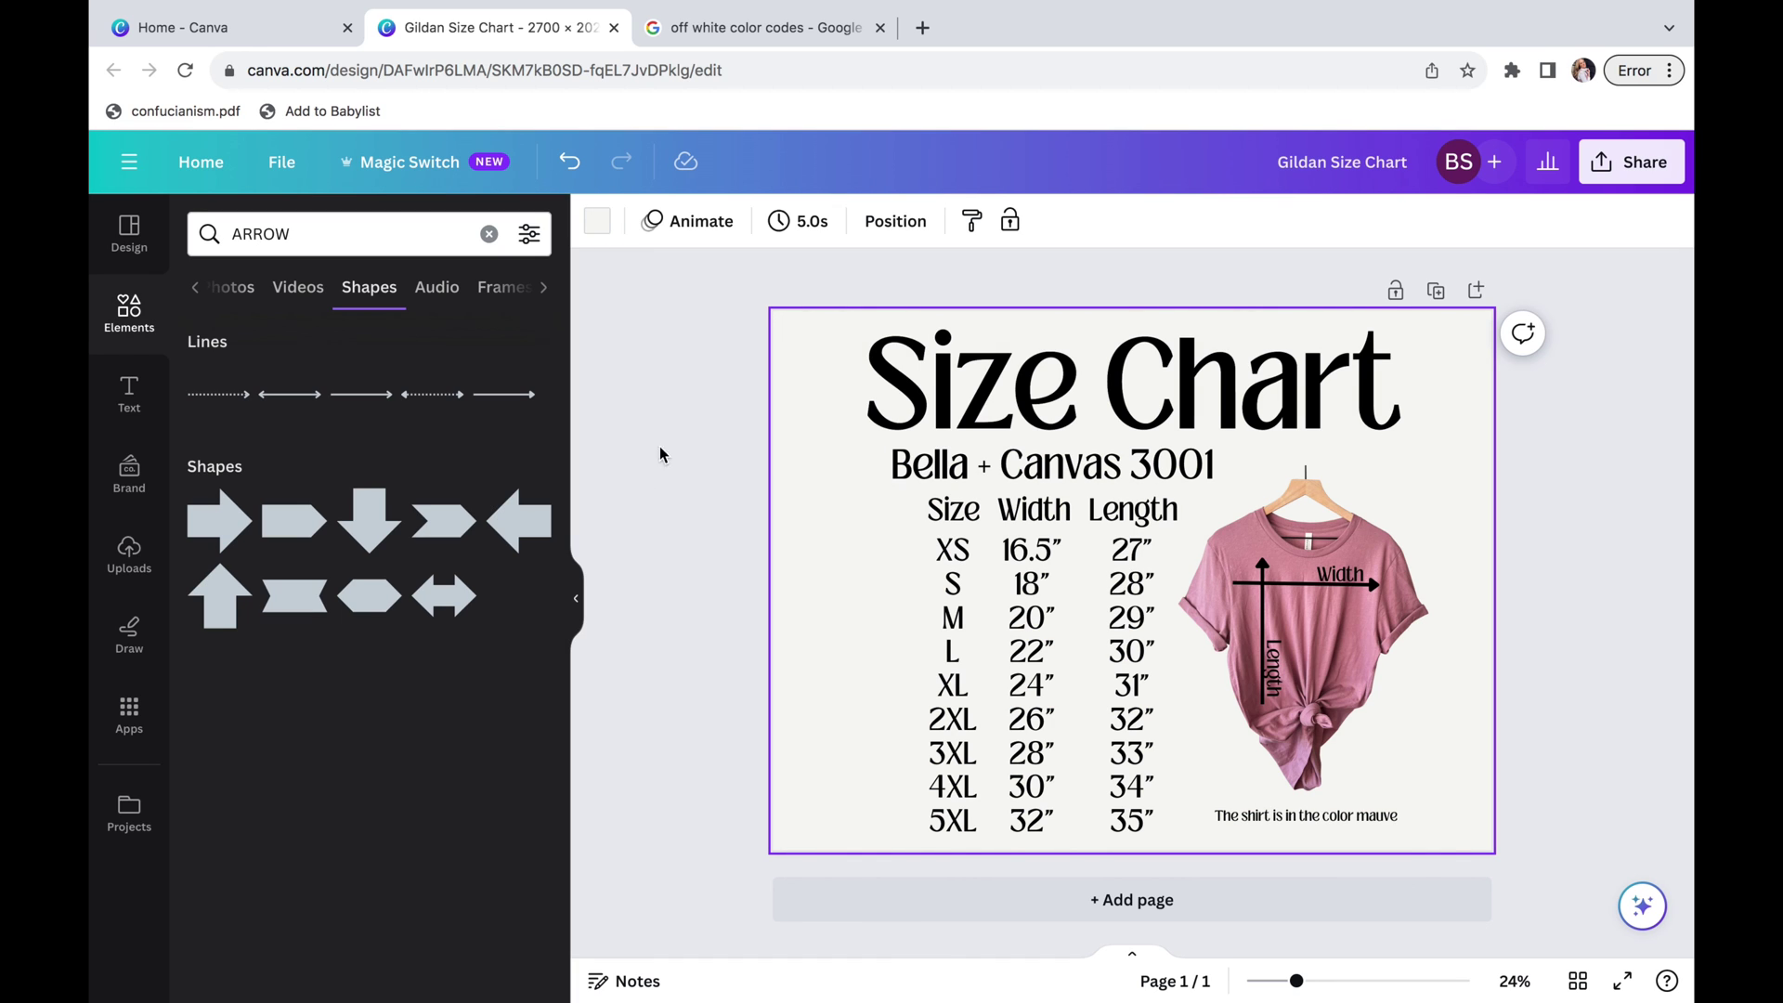
Reselect the page background and verify its off-white document colour
{"action": "left_click", "coordinate": [833, 439]}
{"action": "left_click", "coordinate": [763, 520]}
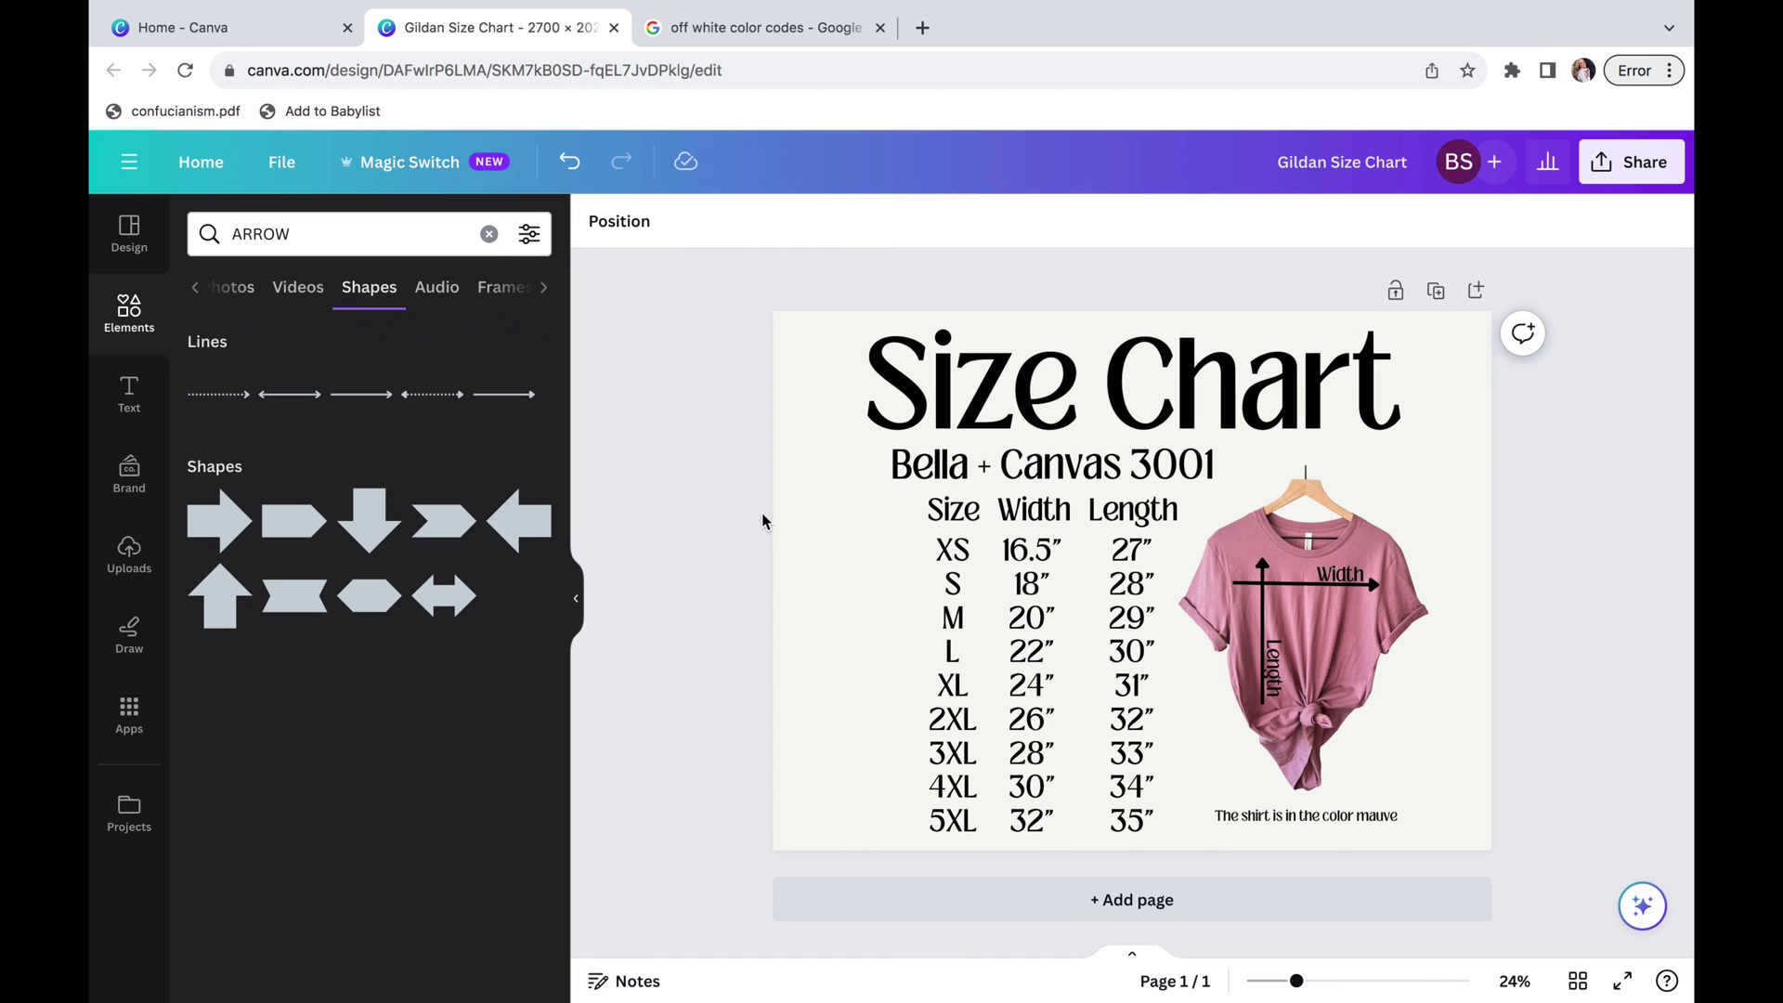
{"action": "left_click", "coordinate": [827, 481]}
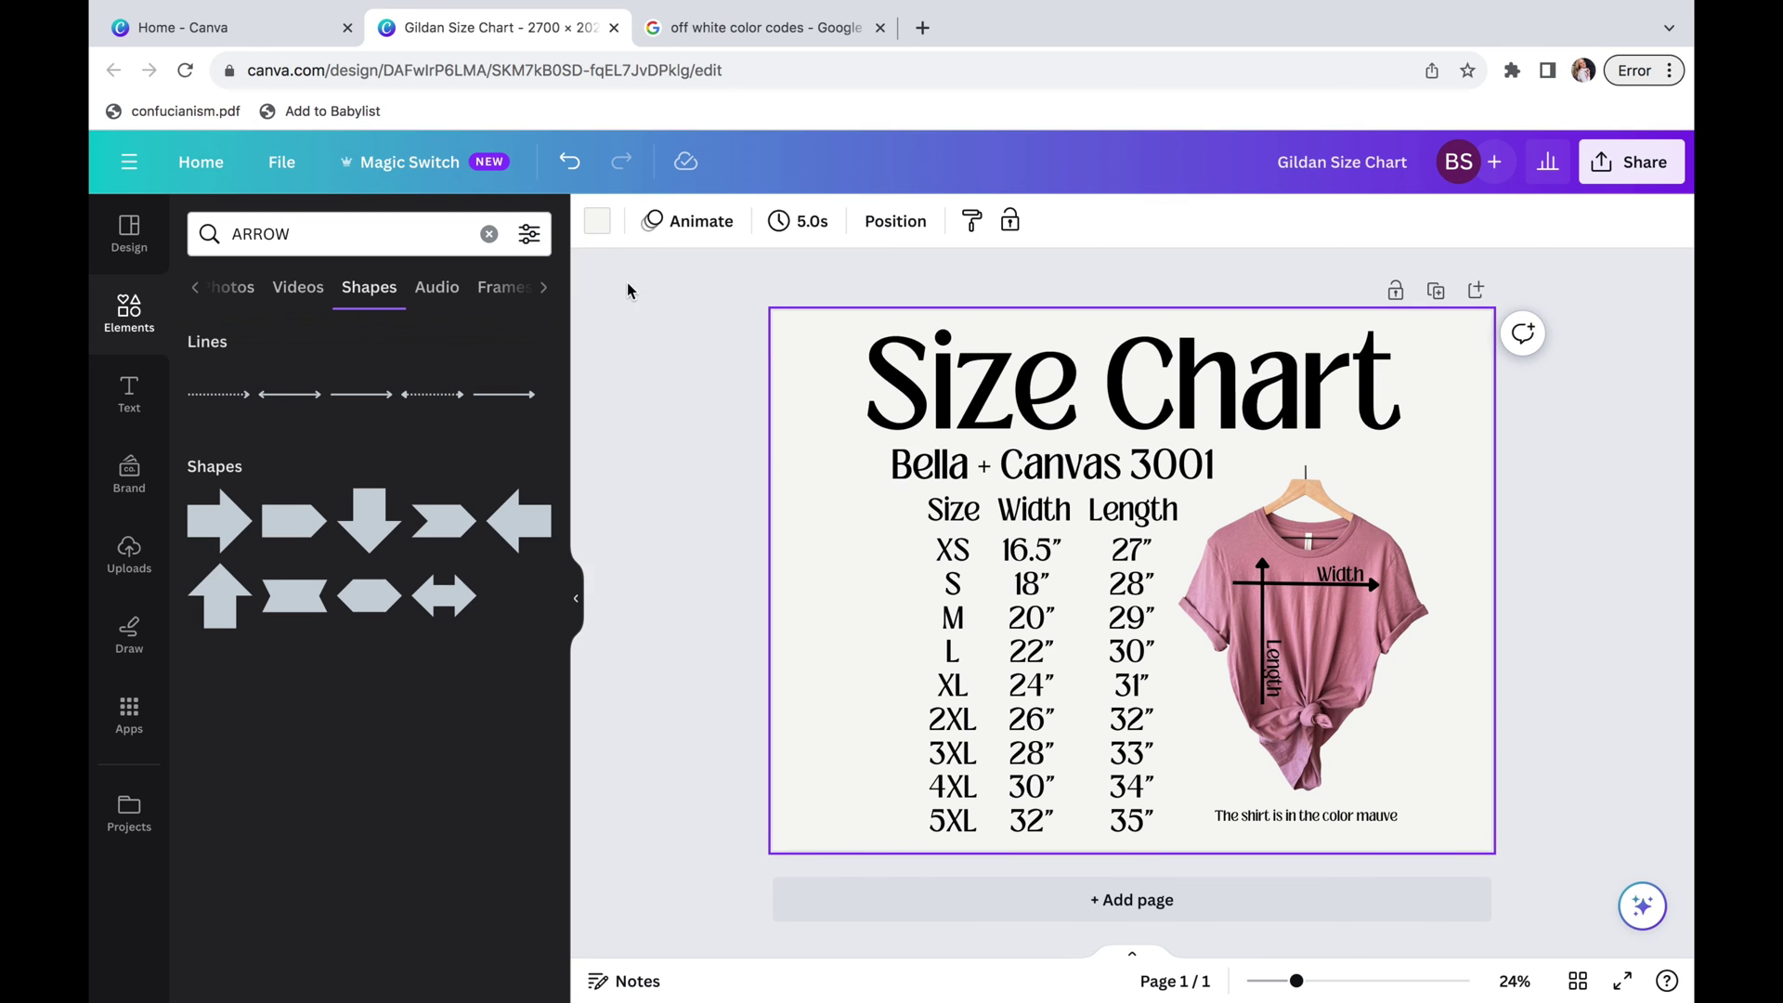
{"action": "left_click", "coordinate": [587, 225]}
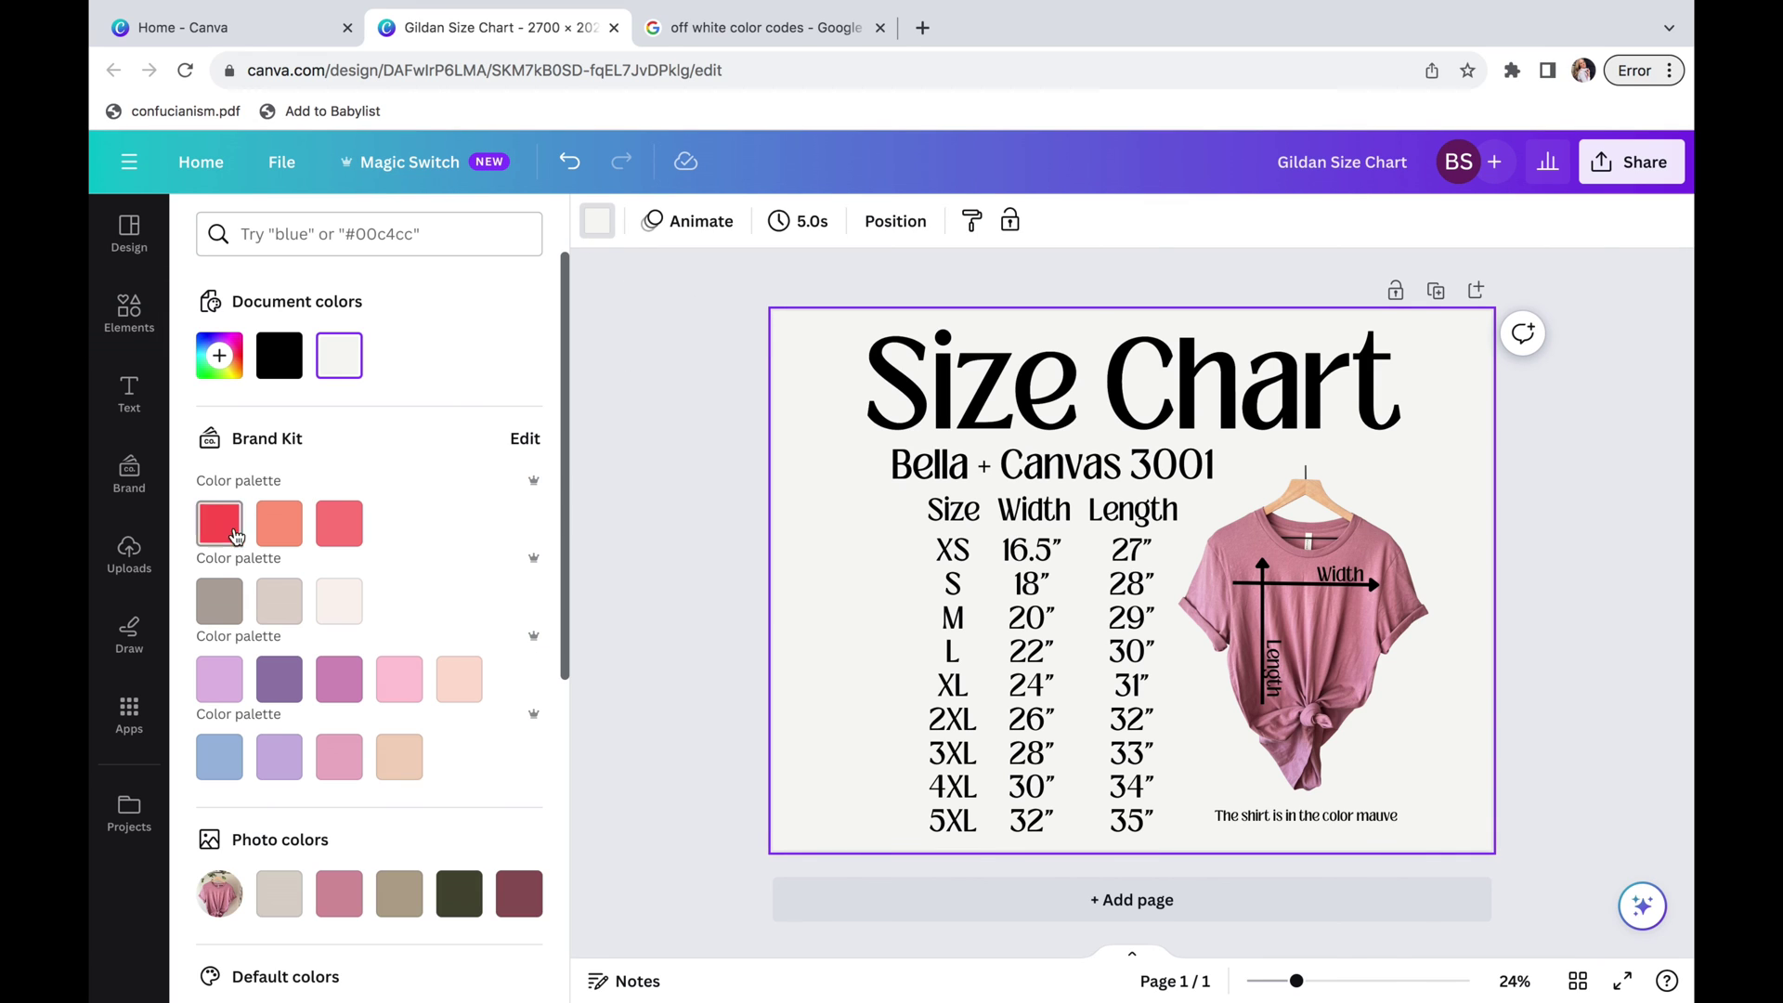
{"action": "left_click", "coordinate": [344, 370]}
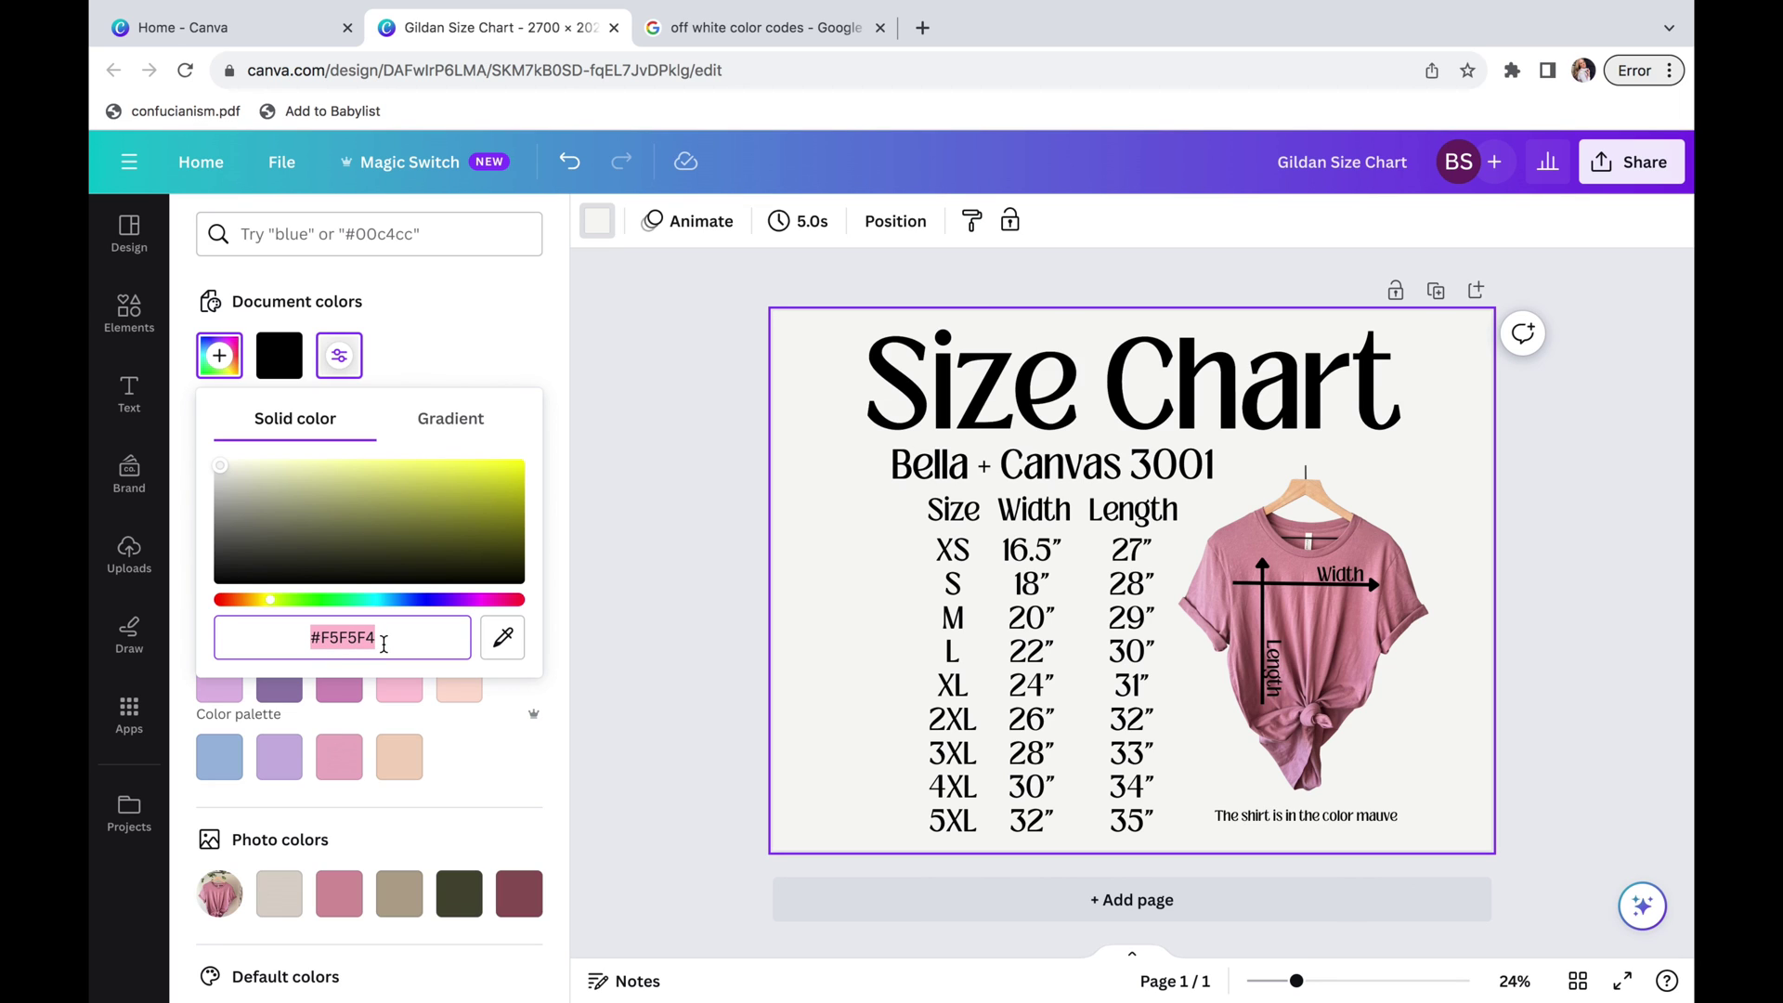
{"action": "left_click", "coordinate": [609, 398]}
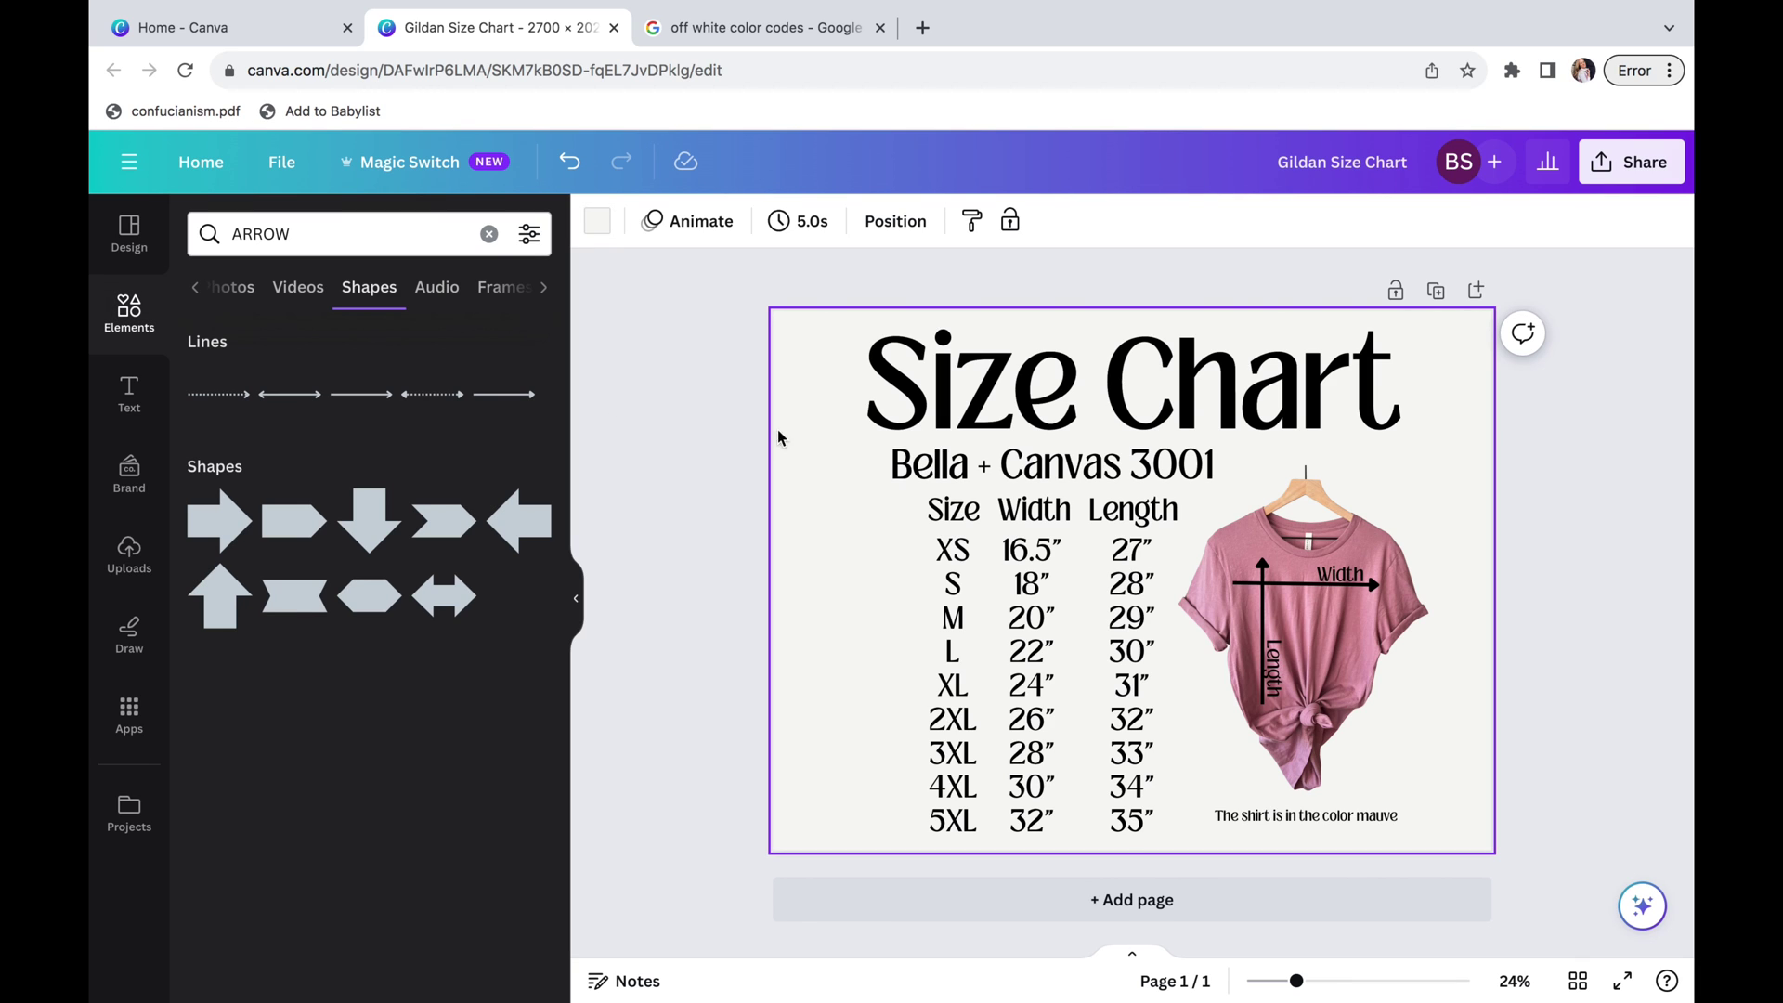
{"action": "left_click", "coordinate": [667, 753]}
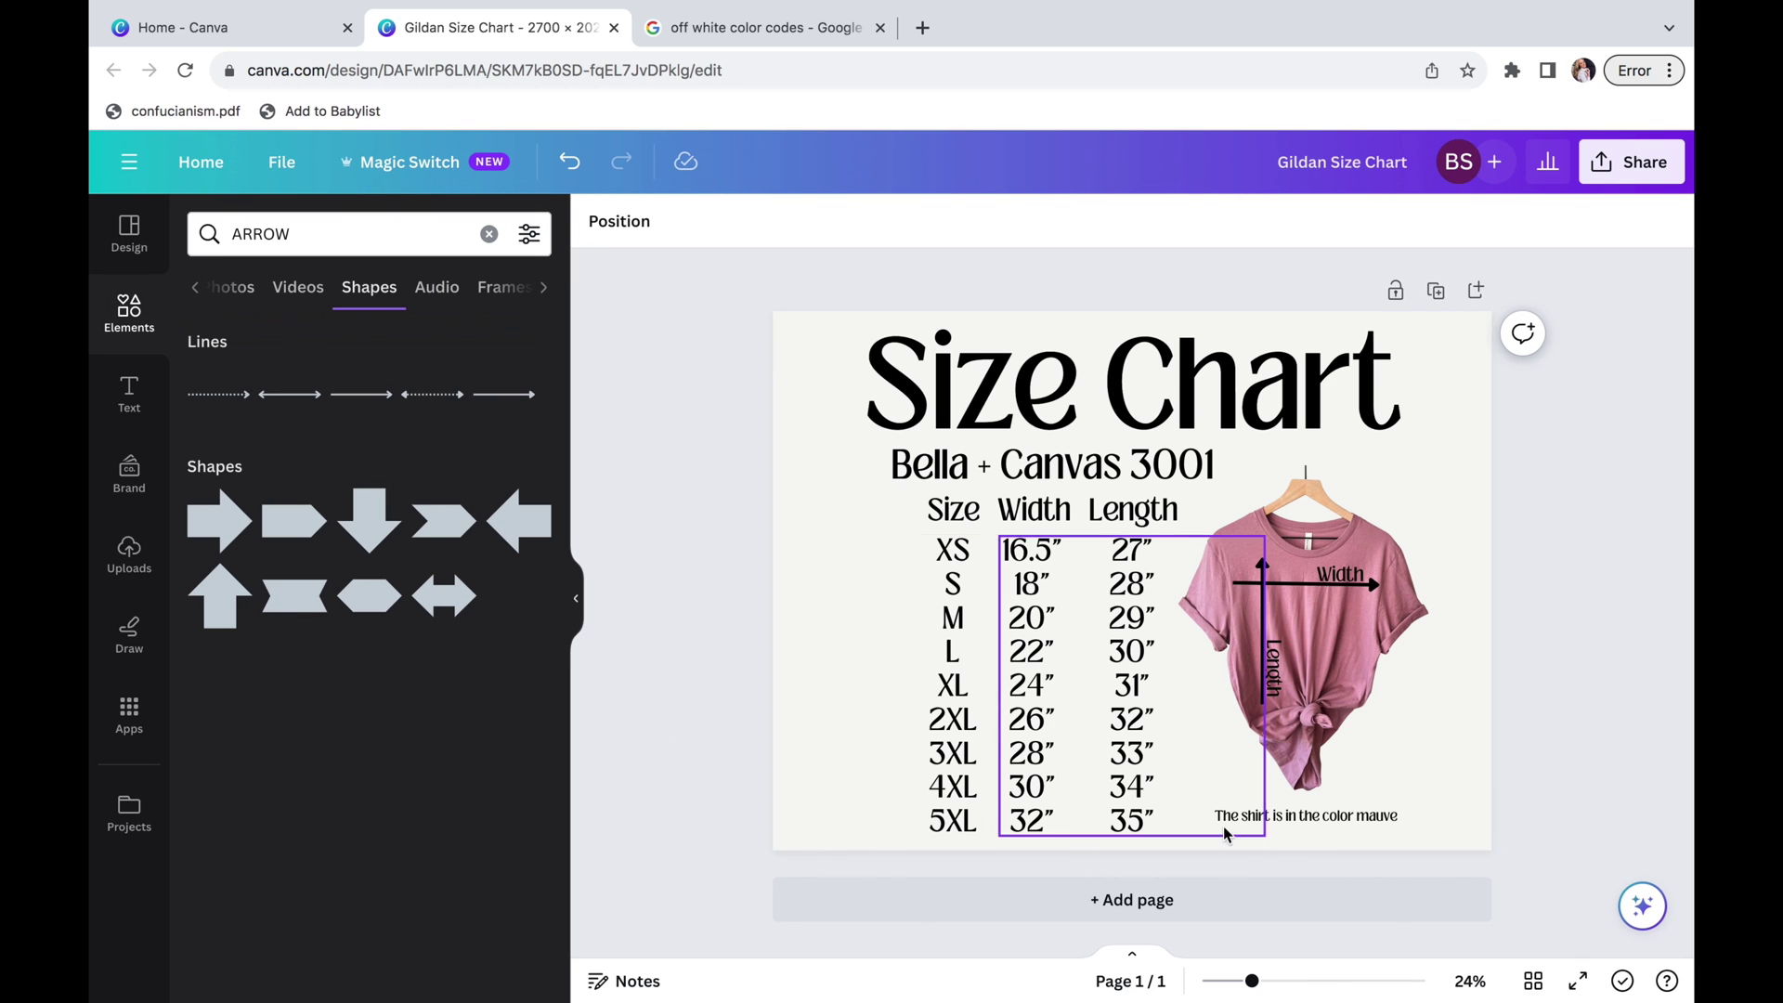
Open Gildan Size Chart (2).png to check the off-white chart with XS–5XL widths and lengths
{"action": "left_click", "coordinate": [1356, 813]}
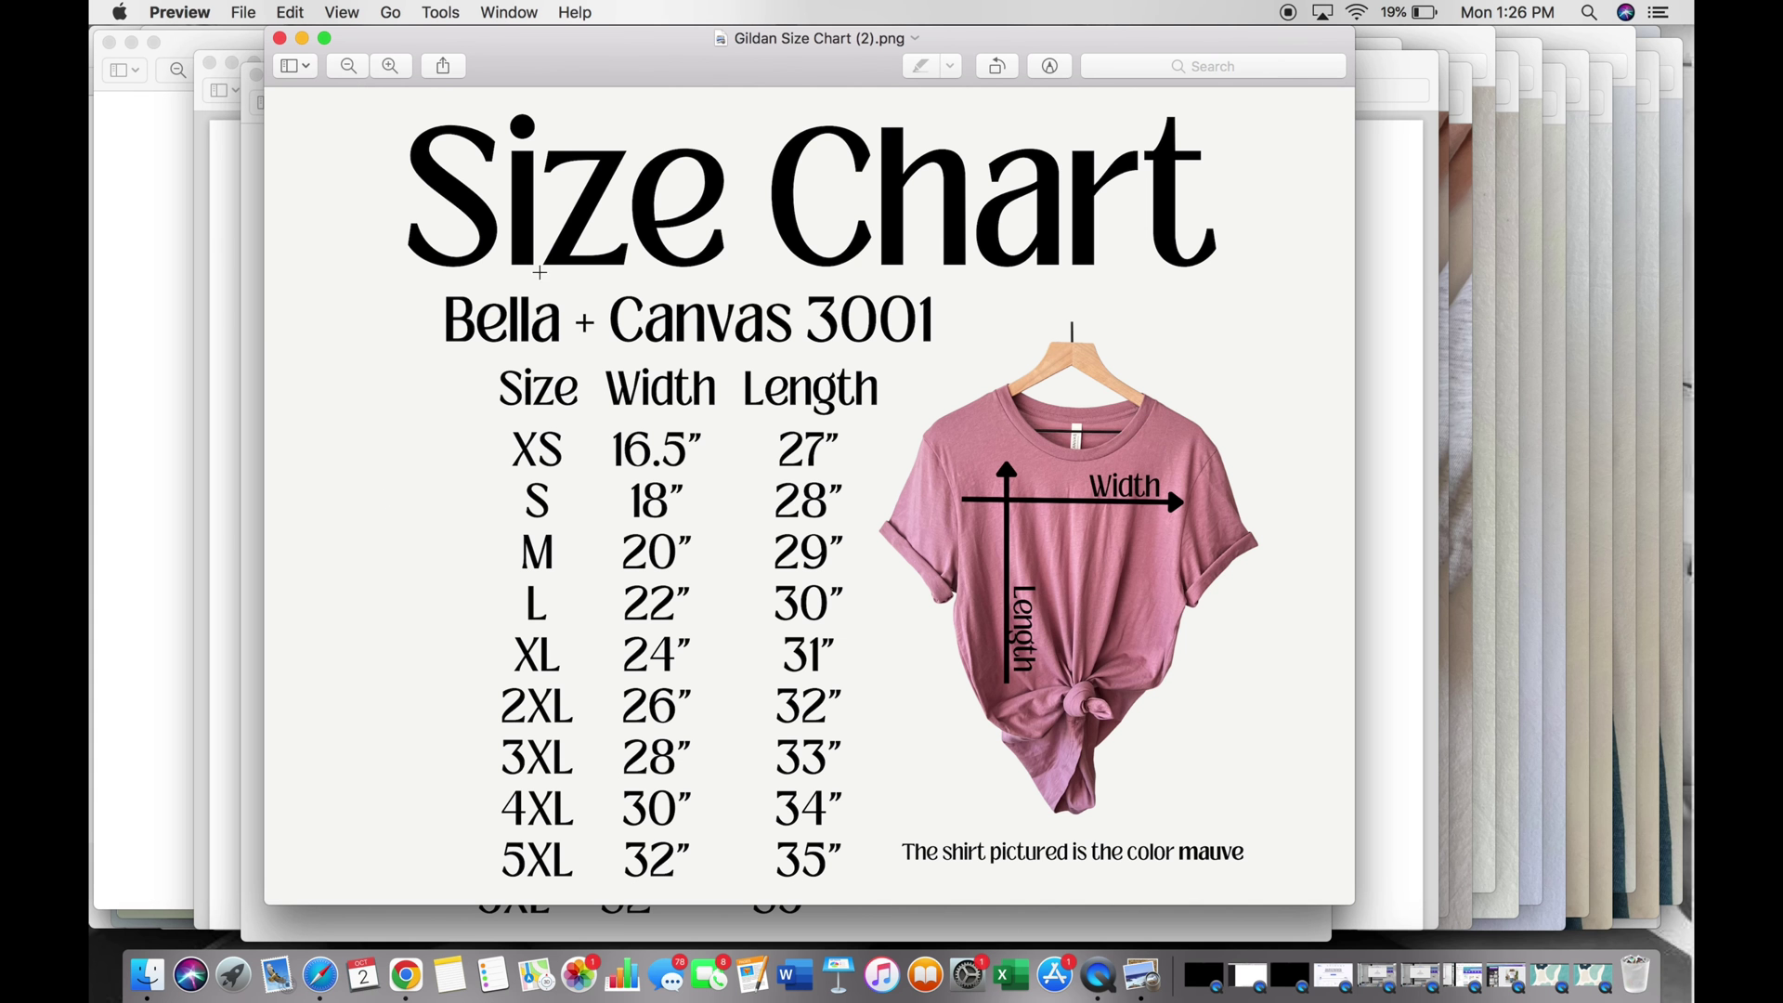